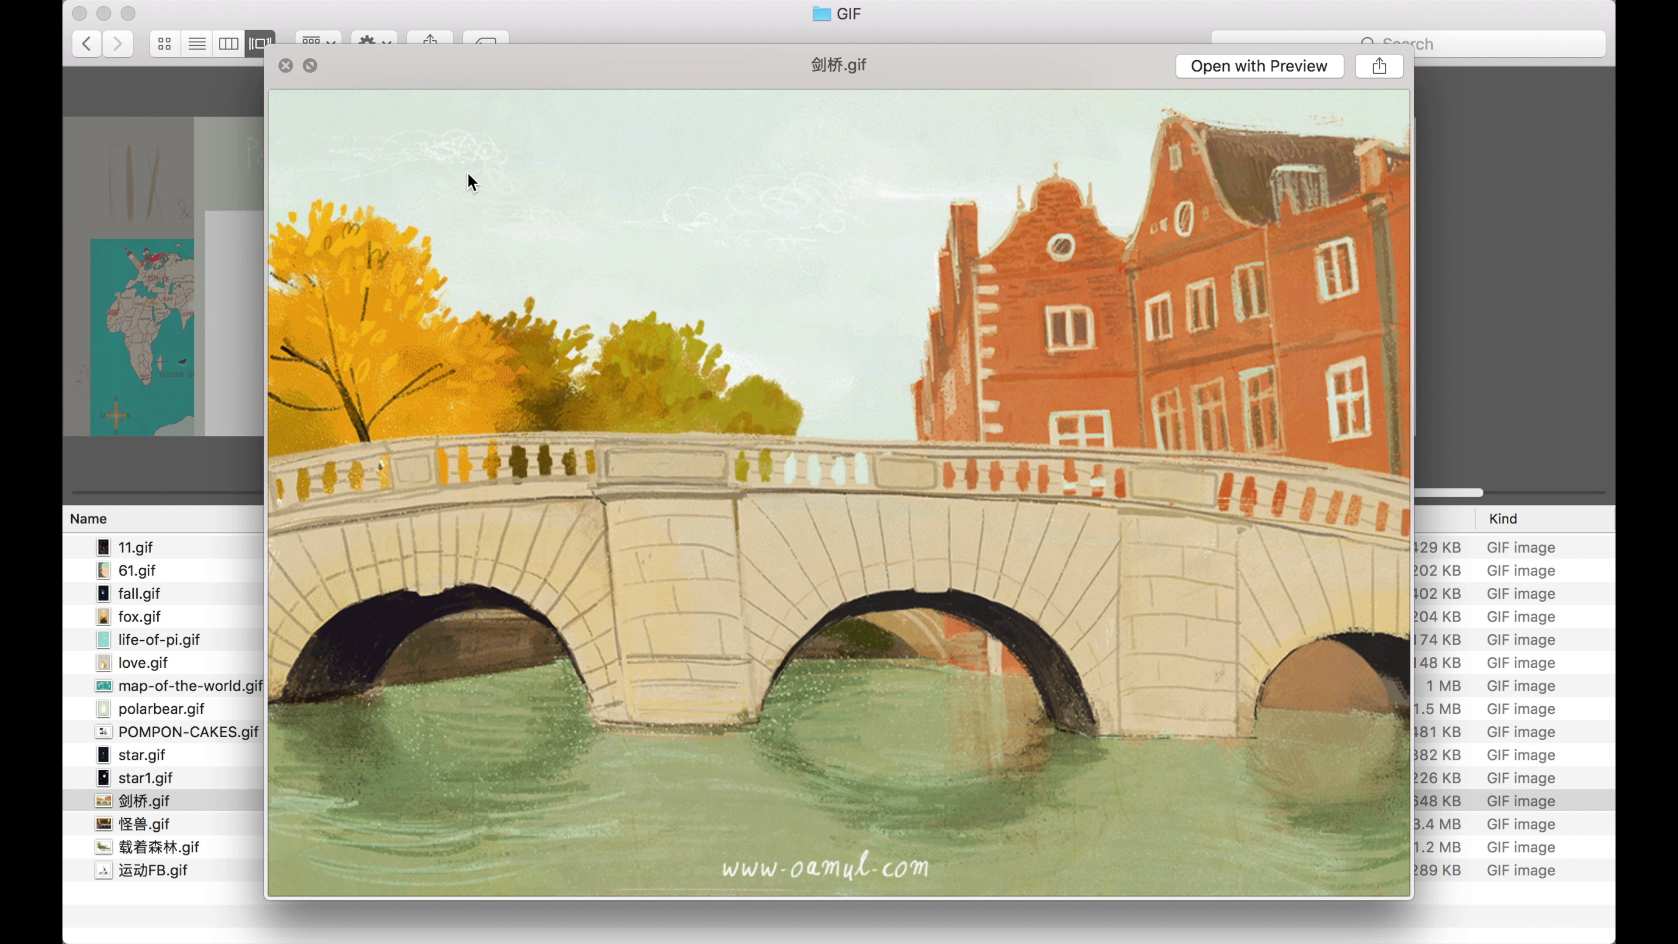
# Preview the animations 怪兽.gif, 载着森林.gif and 运动FB.gif in the GIF folder.
pyautogui.press('Down')
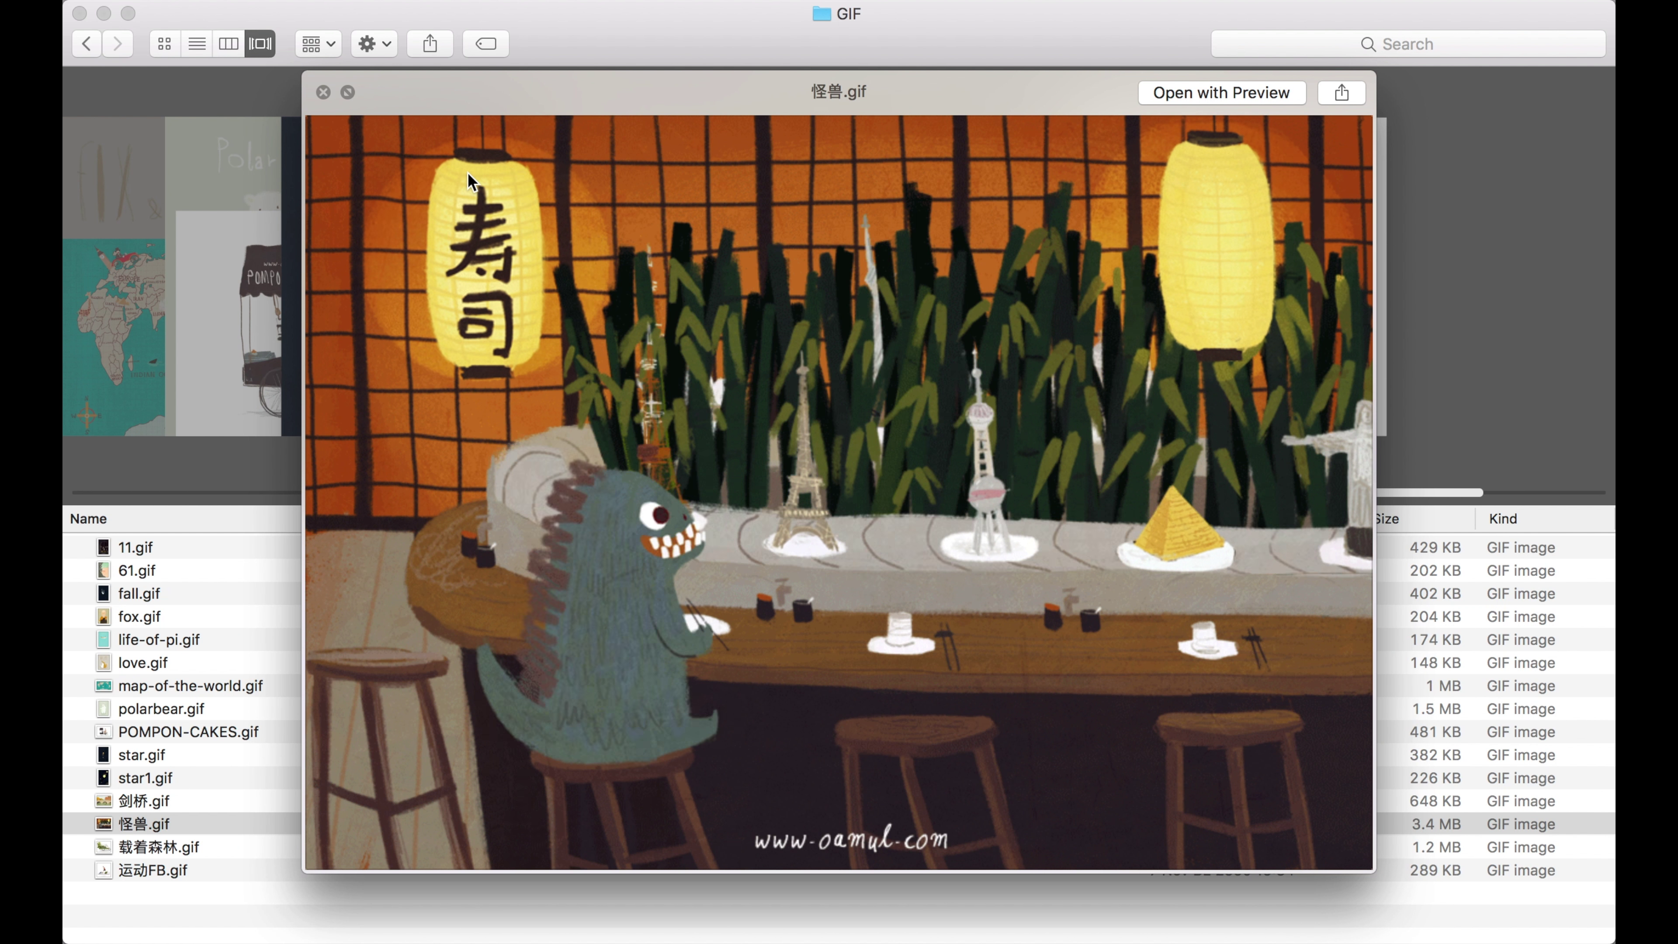
pyautogui.press('Down')
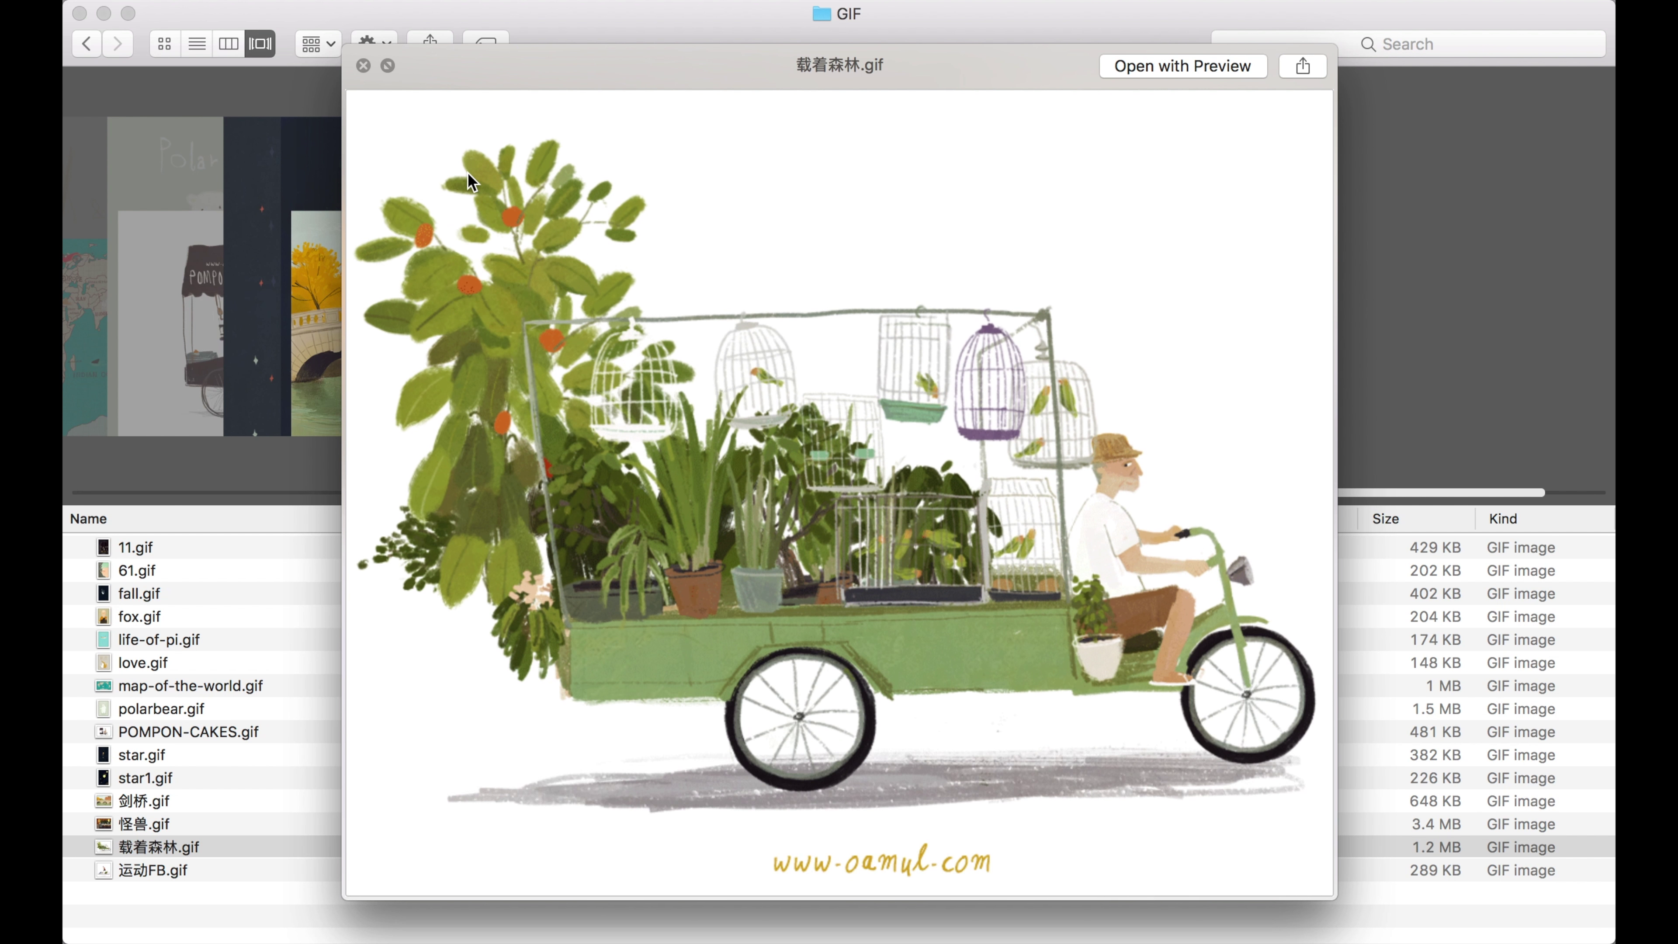
pyautogui.press('space')
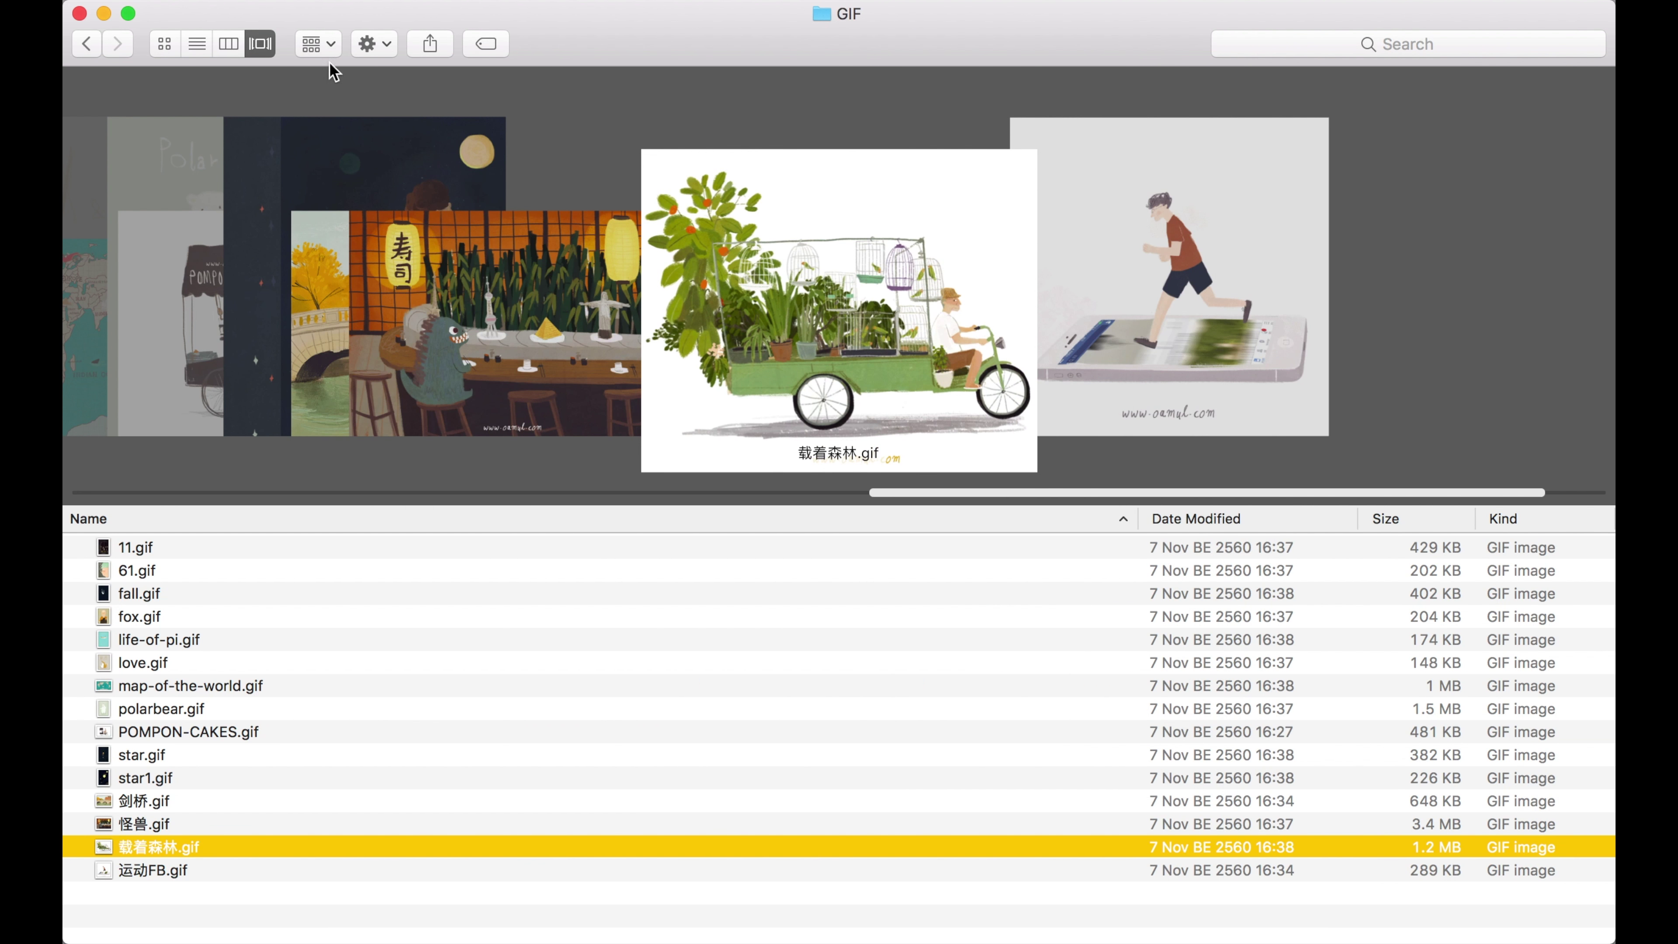
pyautogui.click(1146, 256)
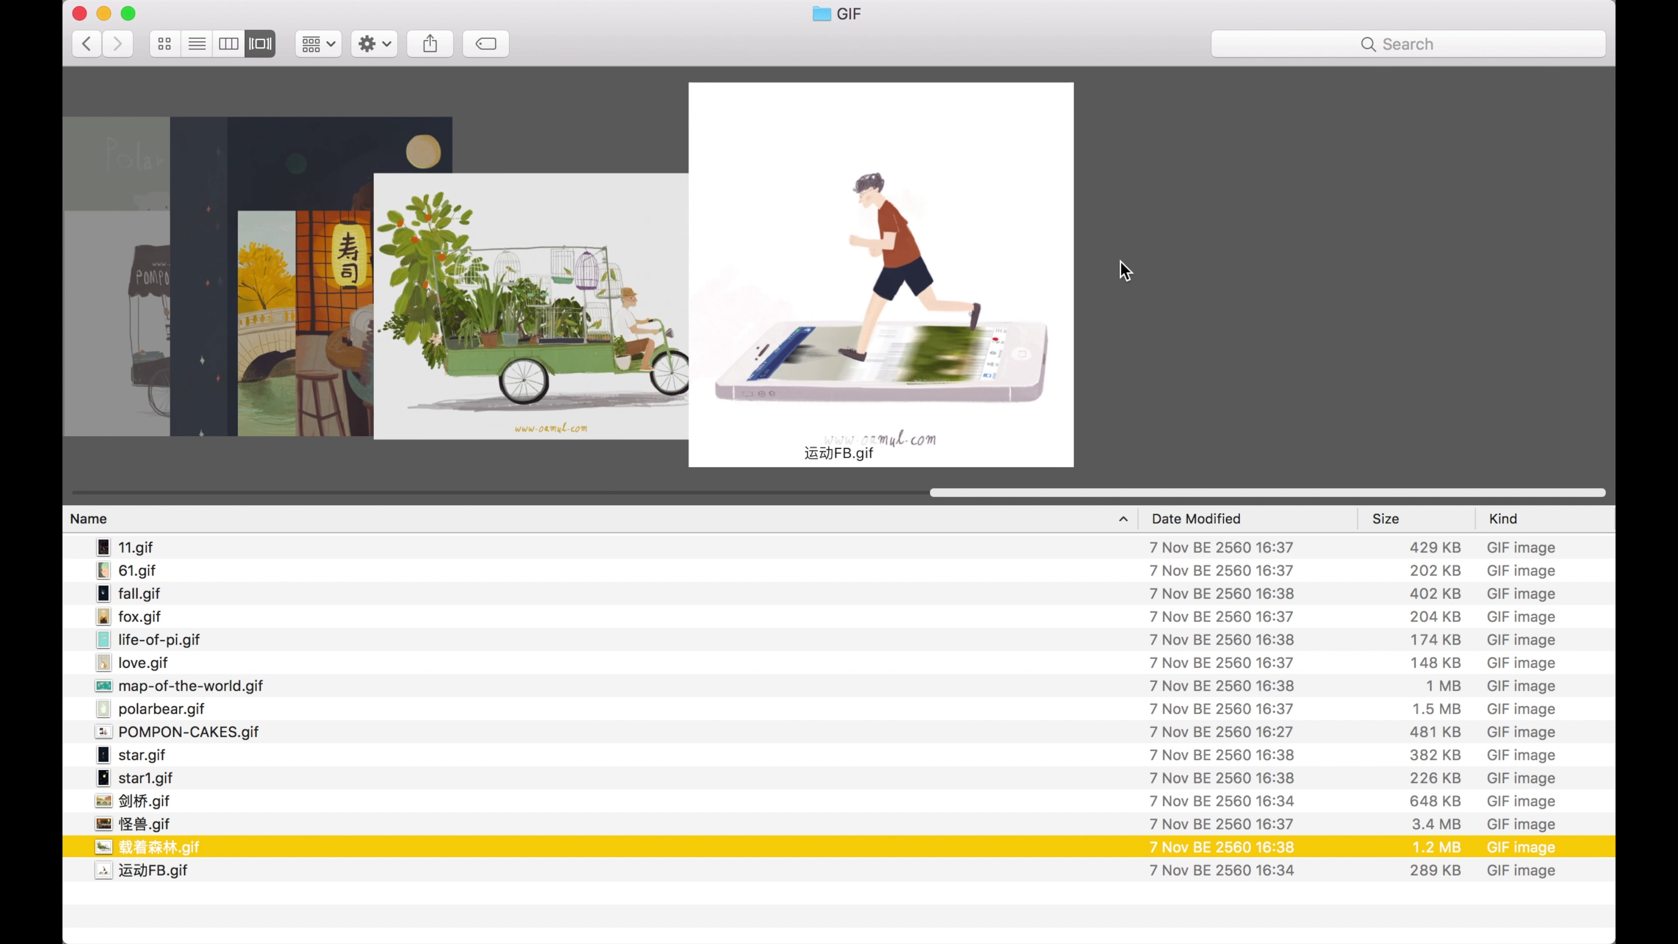
pyautogui.press('space')
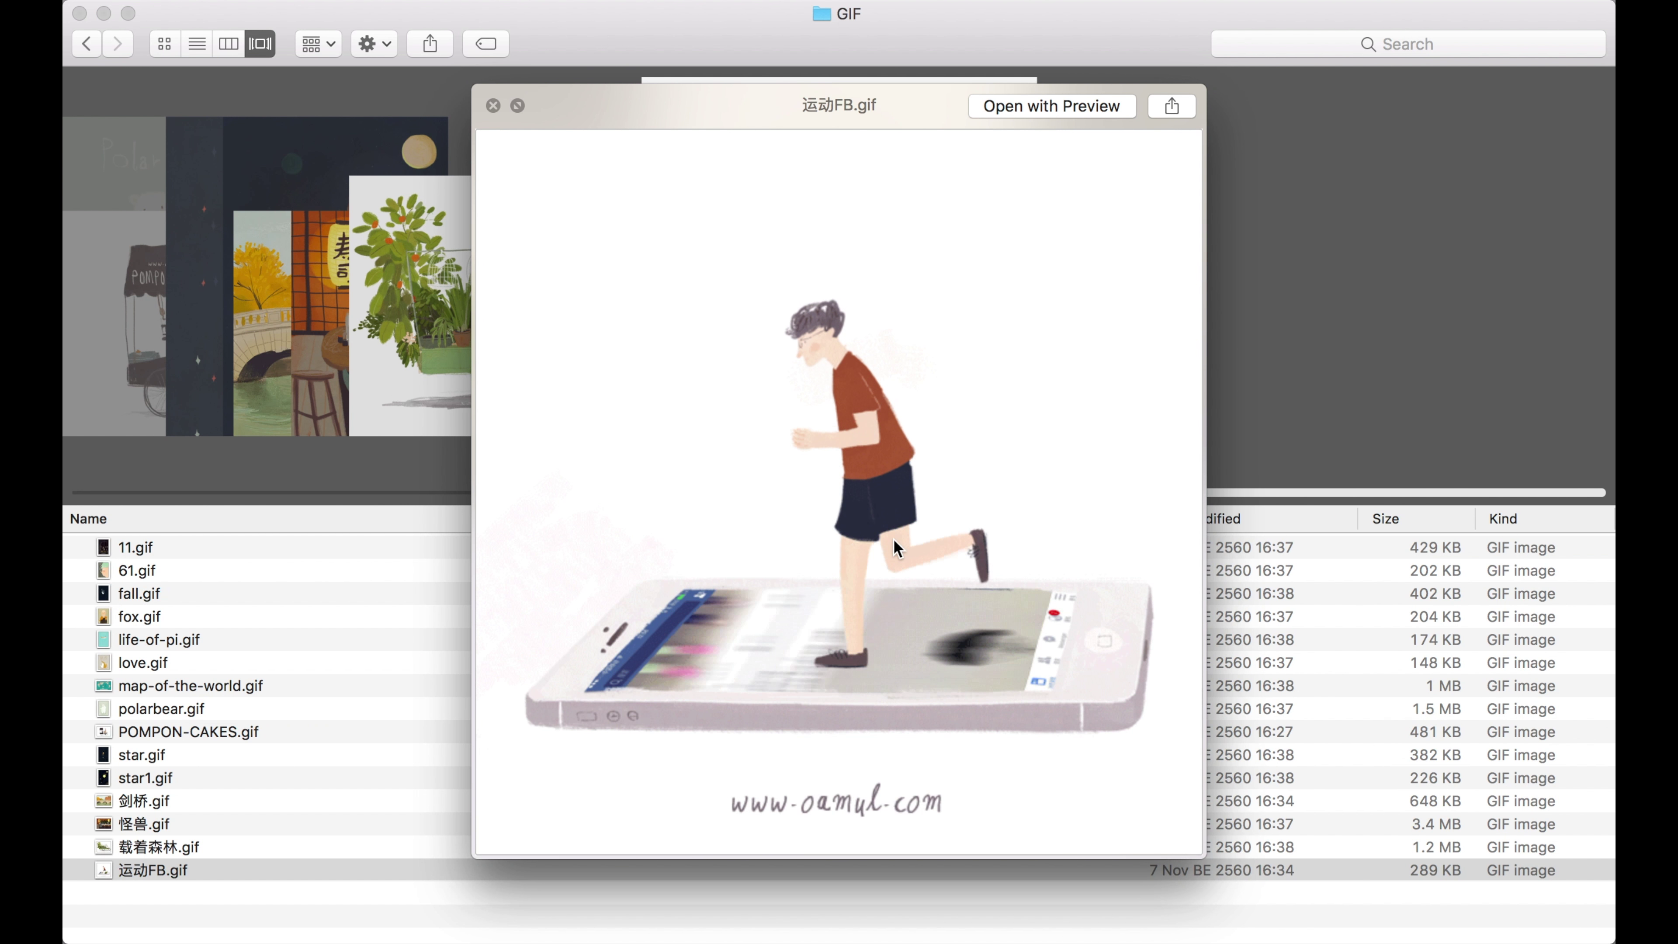
pyautogui.press('space')
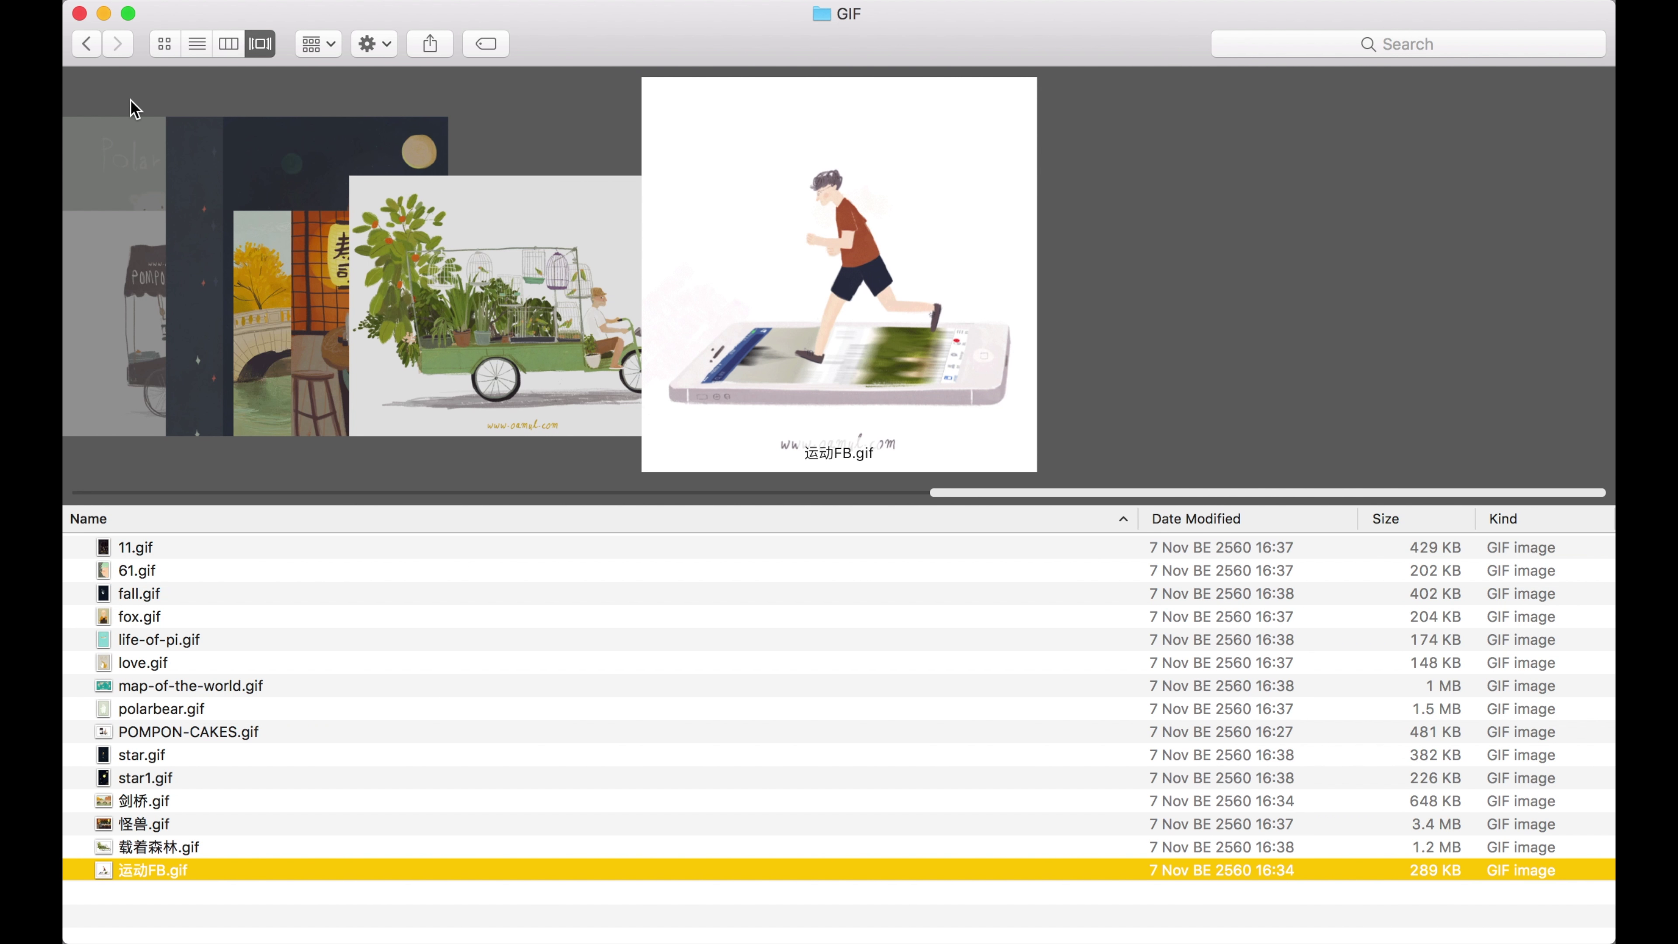
# Return to the 手绘 folder and preview christmas-card.gif.
pyautogui.click(87, 44)
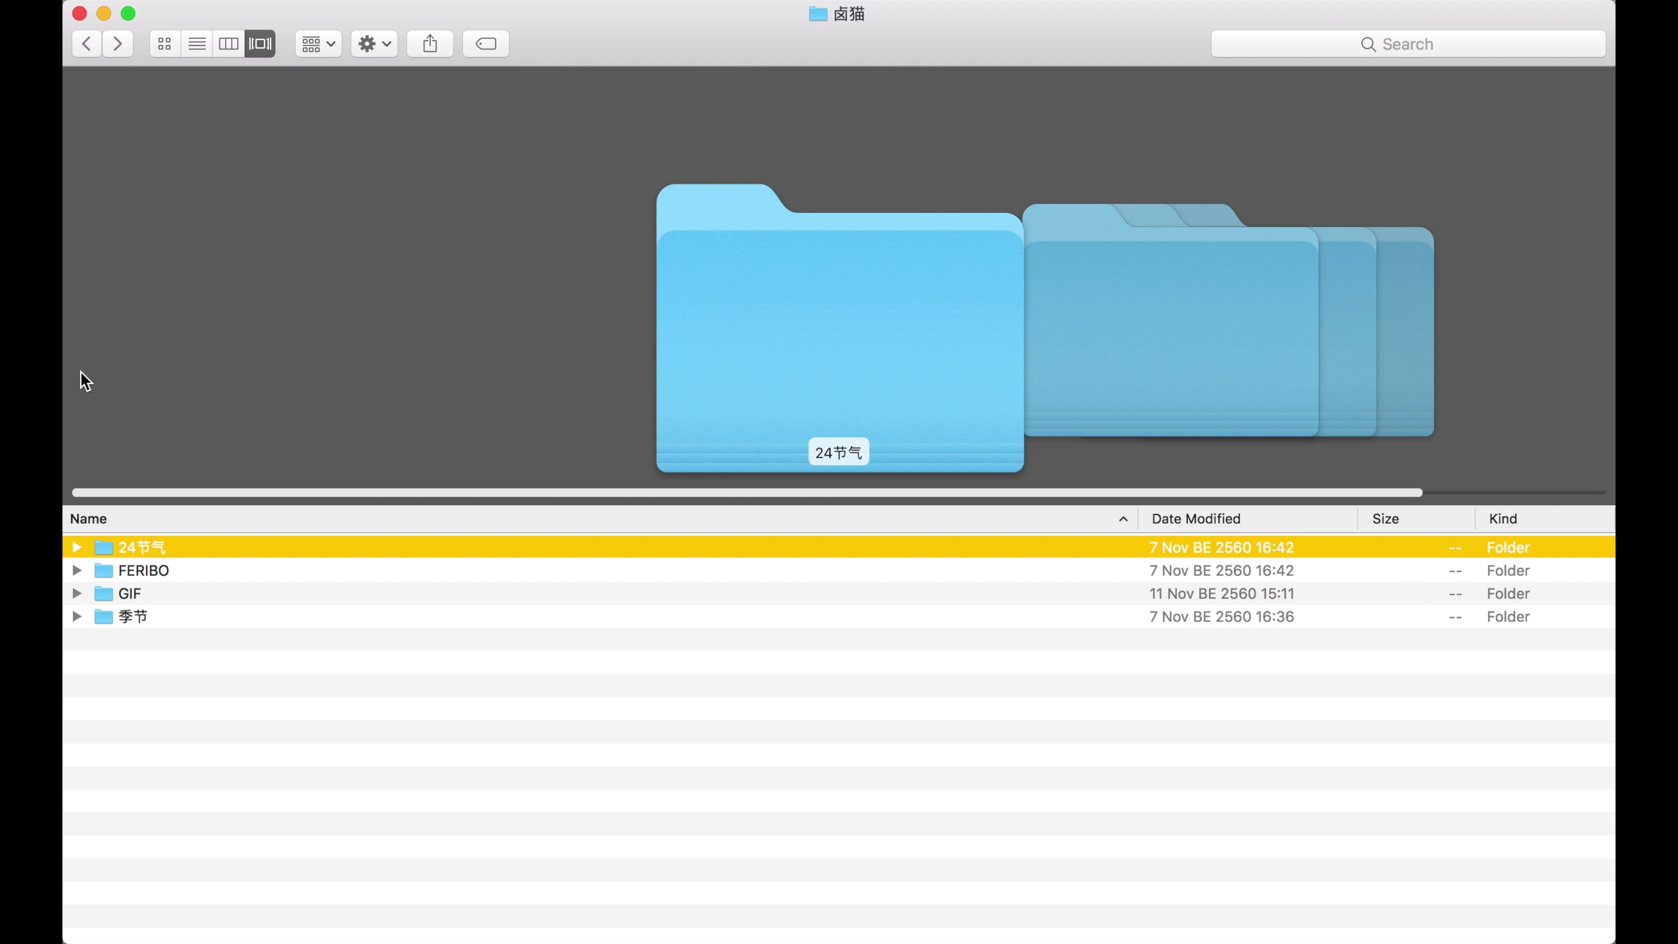
pyautogui.click(87, 42)
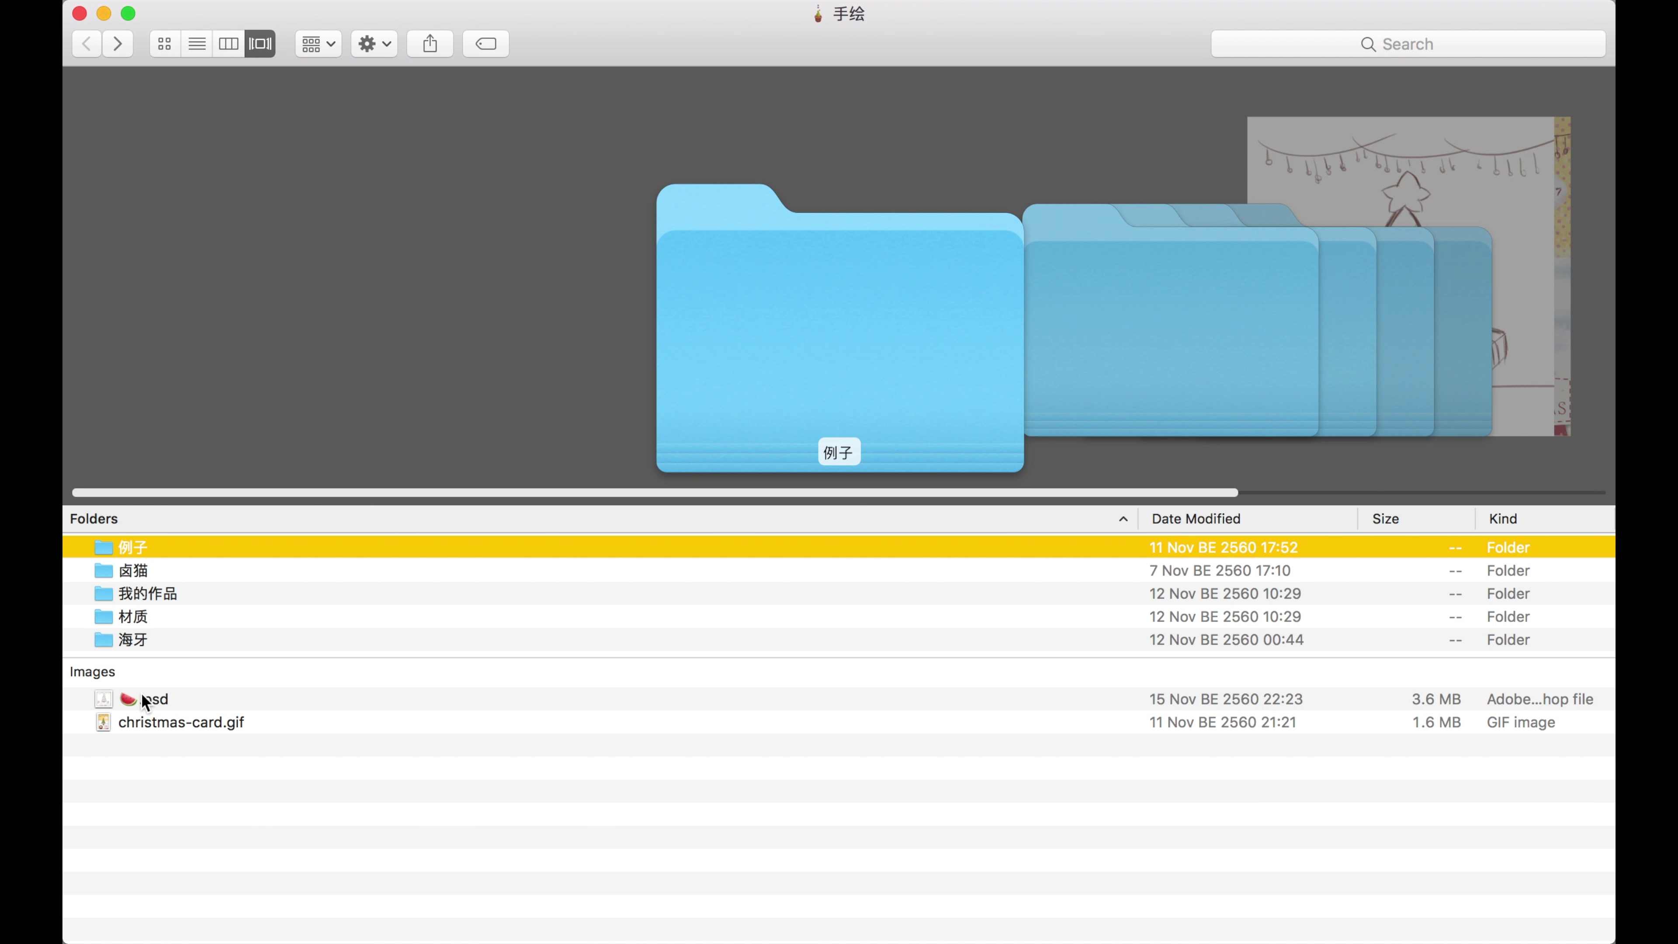
pyautogui.click(158, 725)
pyautogui.press('space')
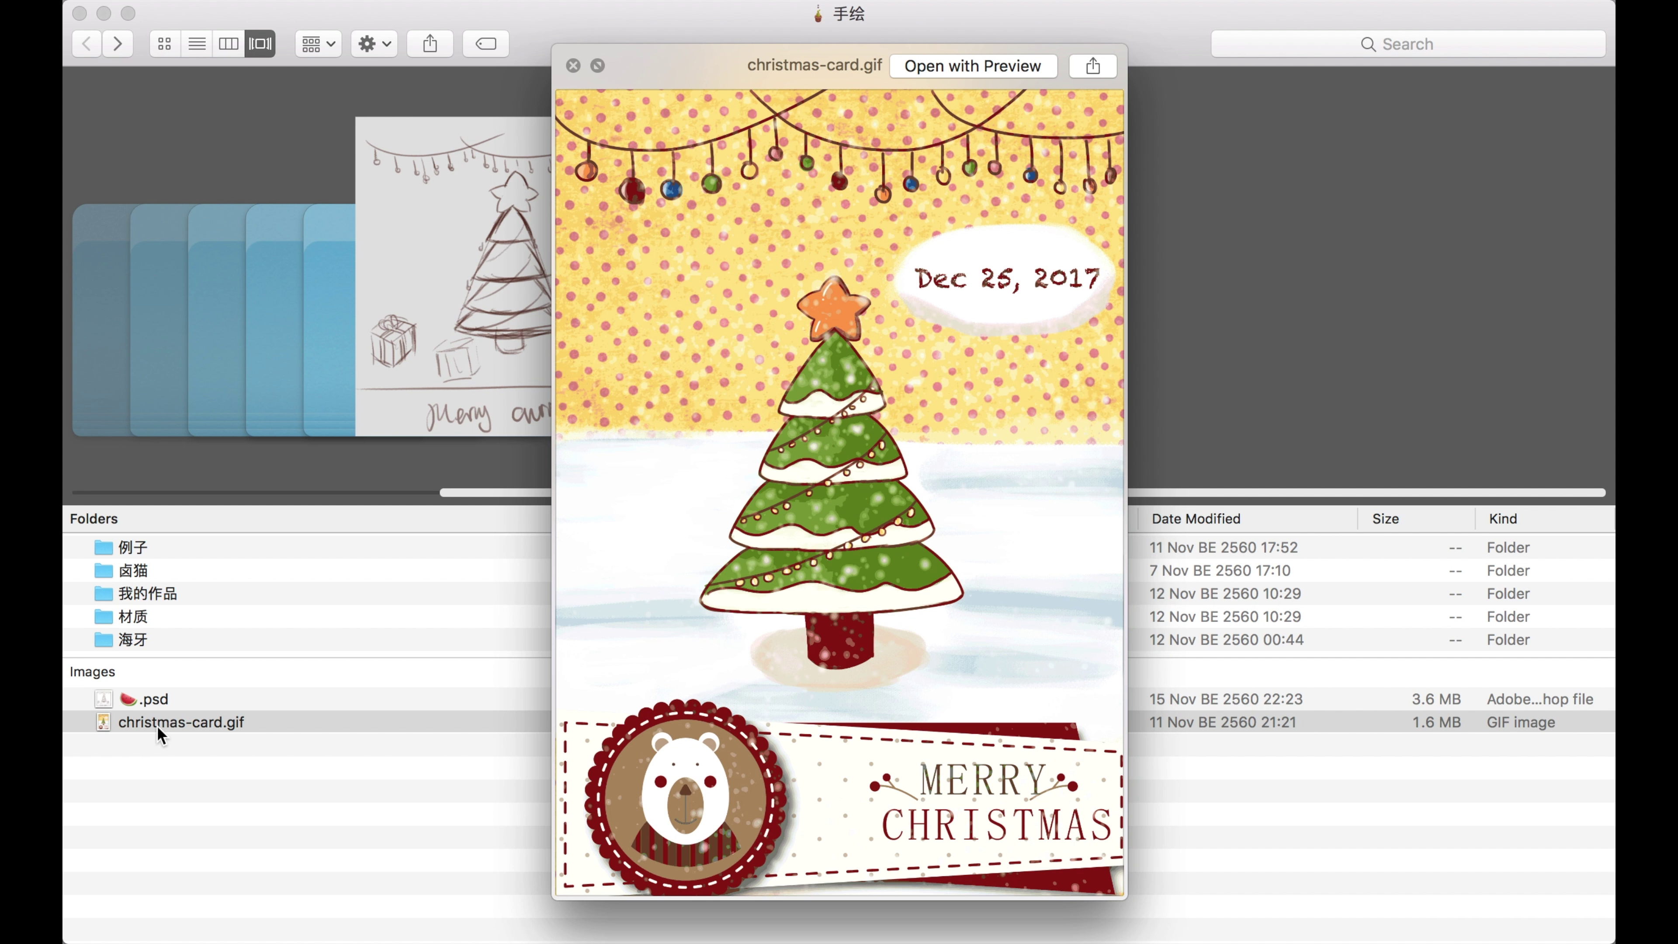
pyautogui.press('space')
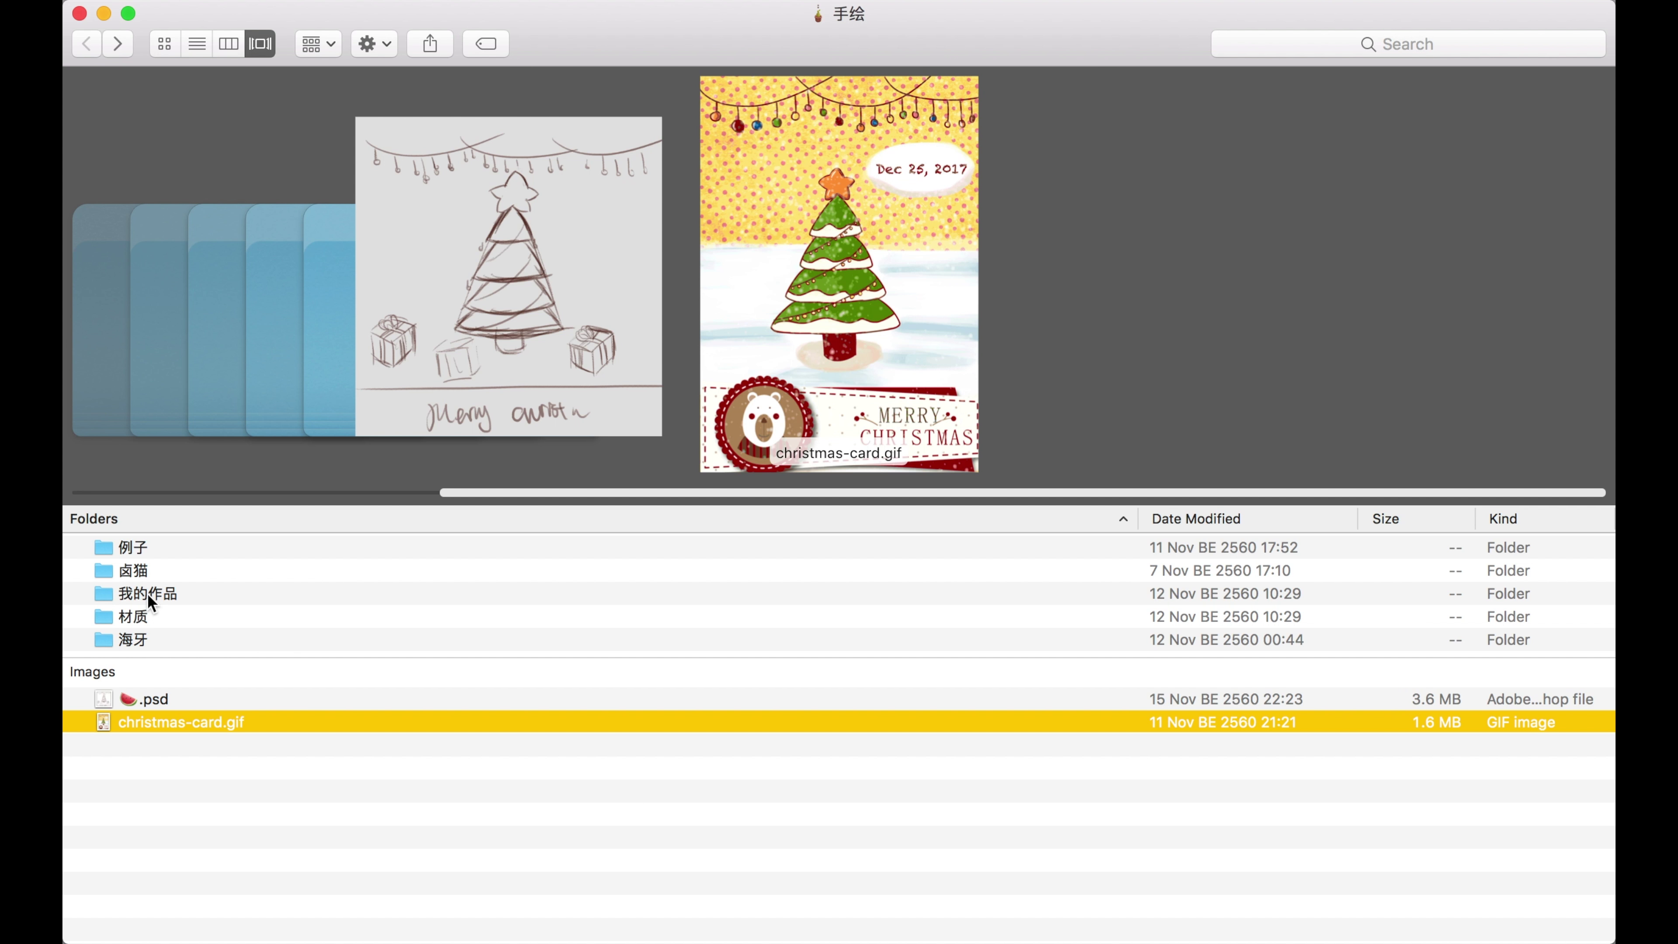
# Browse the 几何底纹 folder inside 材质 and preview the yellow texture with red dots.
pyautogui.doubleClick(128, 613)
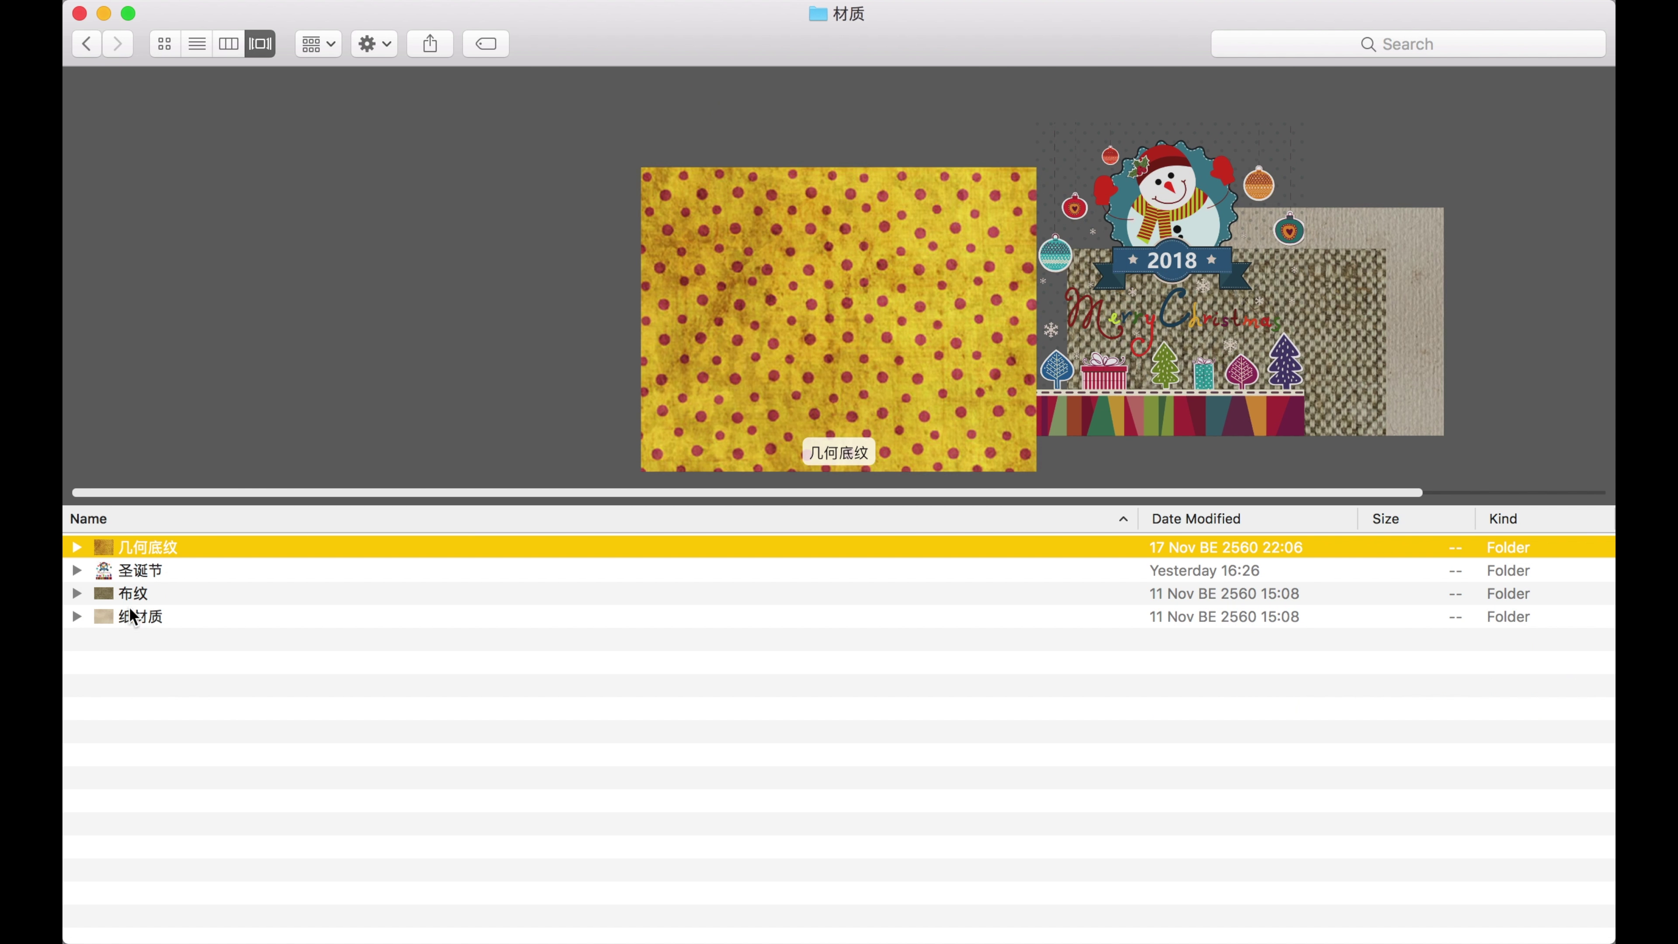
pyautogui.doubleClick(175, 553)
pyautogui.hscroll(7, 885, 304)
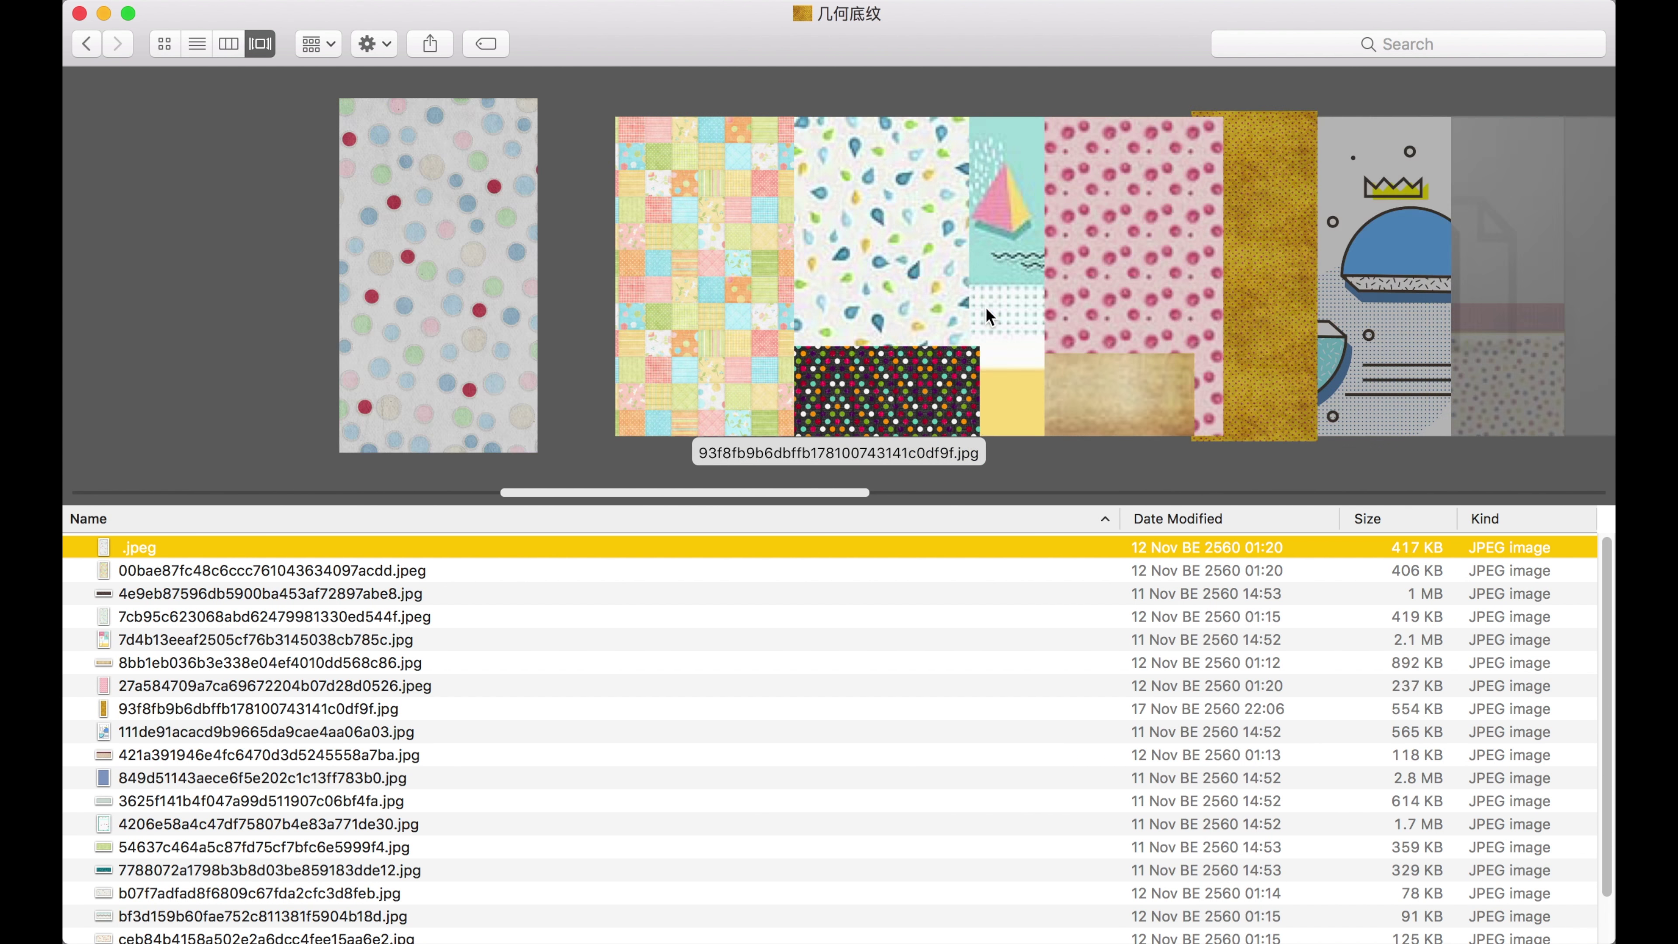
pyautogui.press('space')
pyautogui.scroll(5, 741, 313)
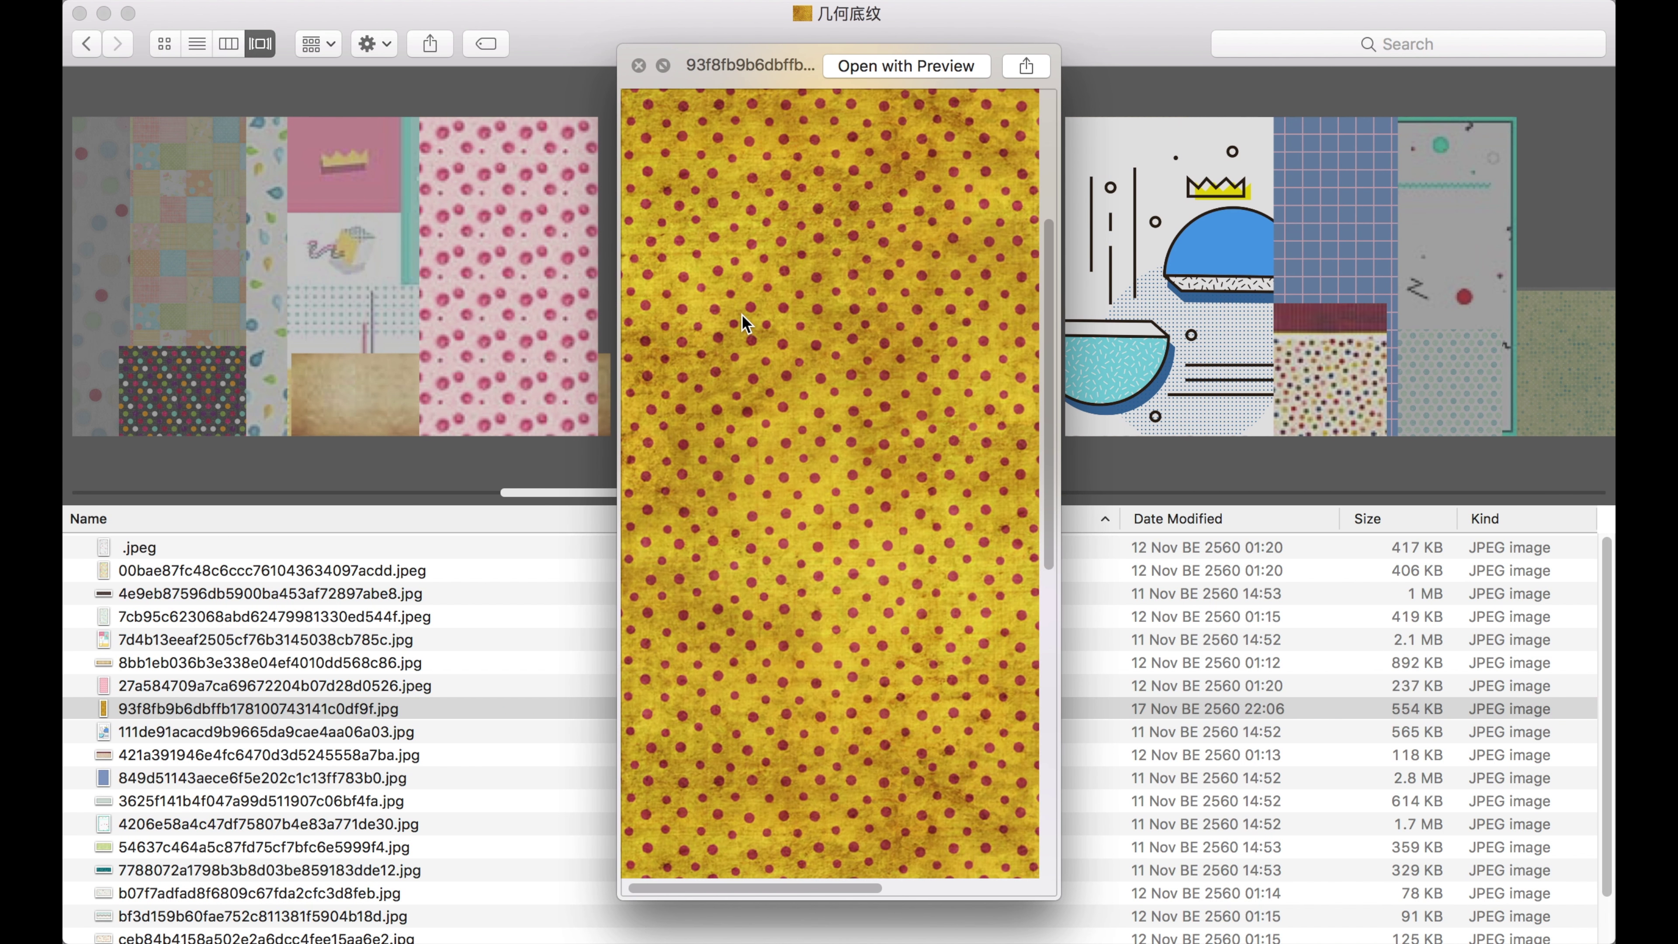
pyautogui.press('space')
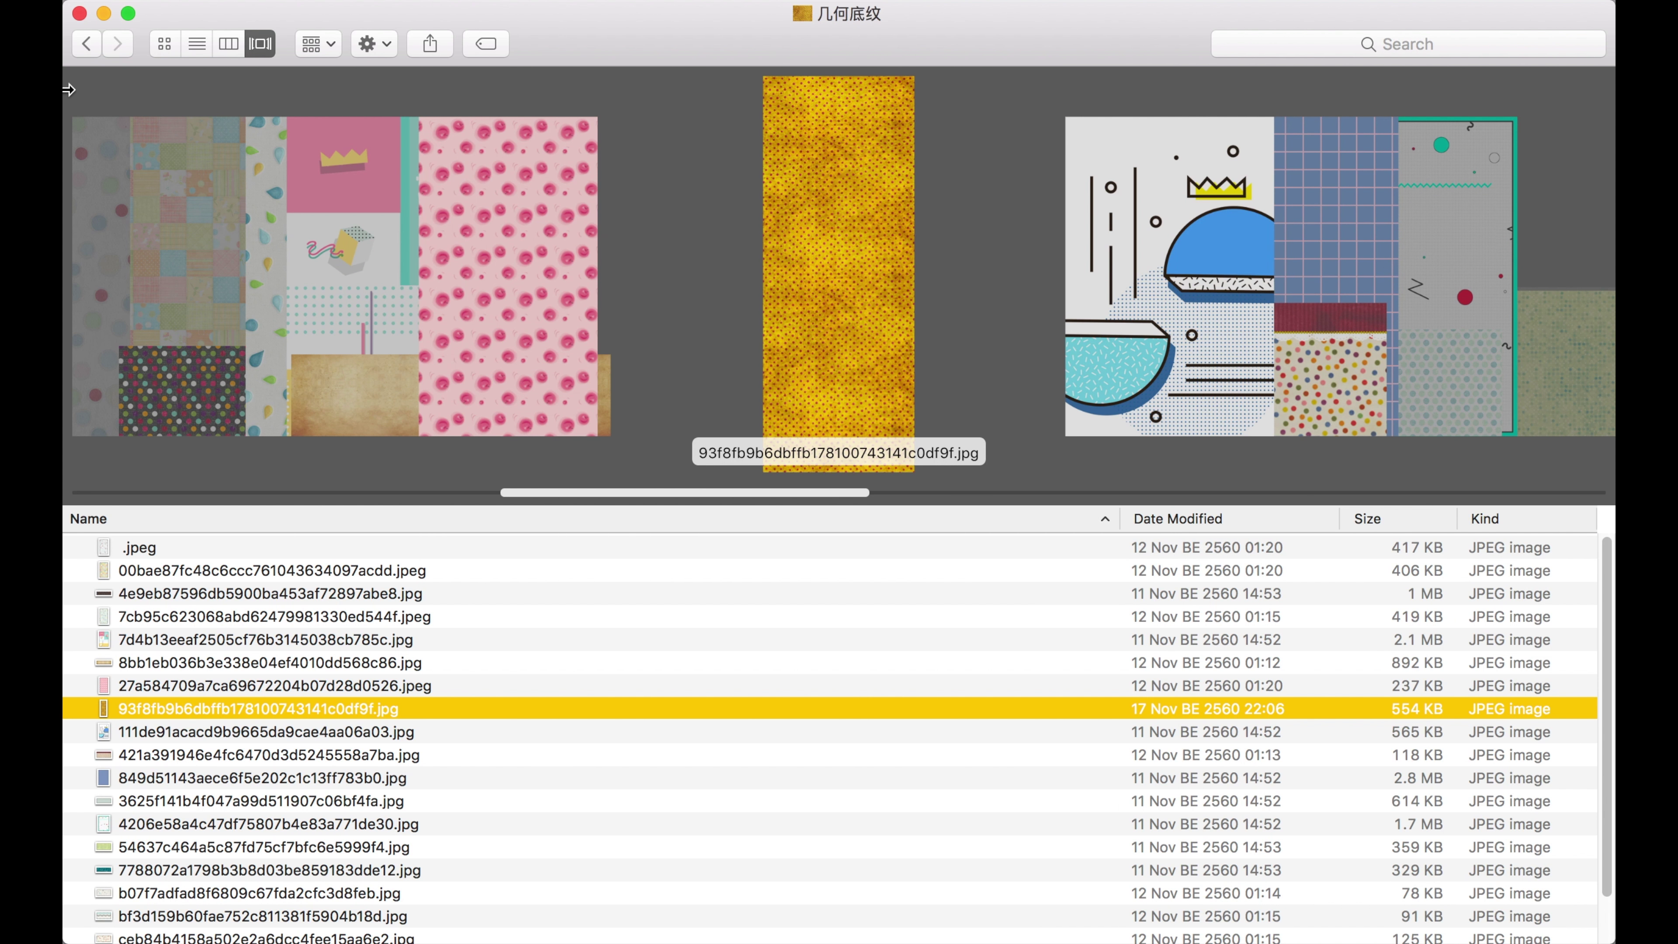
# Browse the 圣诞节 folder inside 材质 and preview the image with the three holiday banners.
pyautogui.click(85, 45)
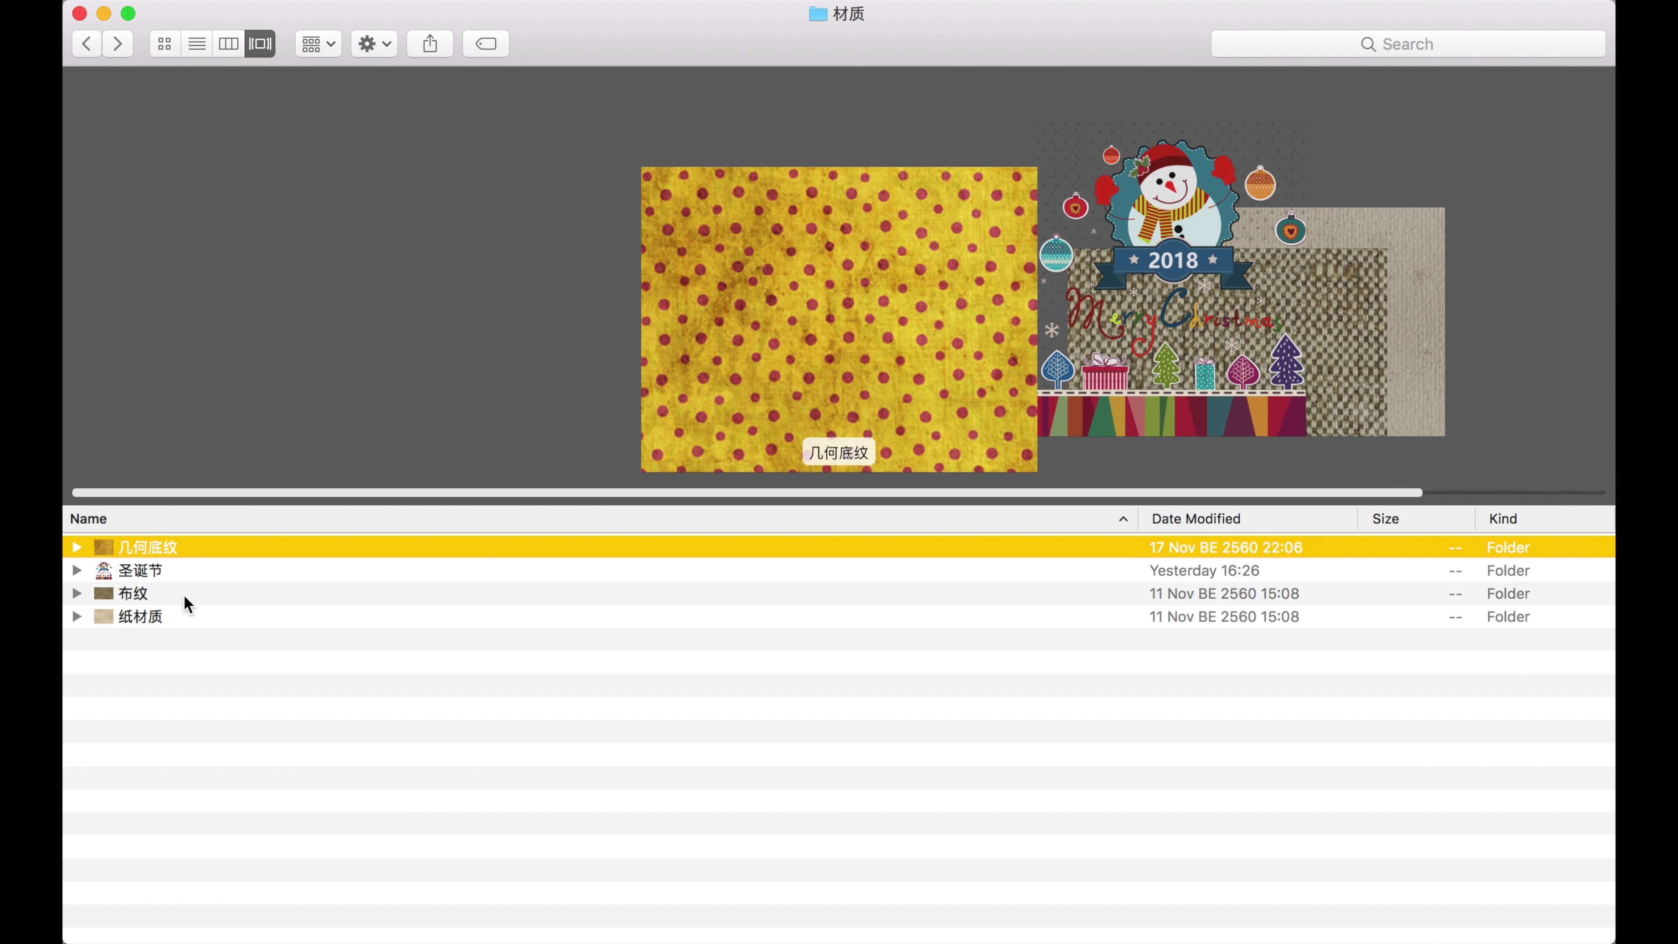
pyautogui.click(158, 569)
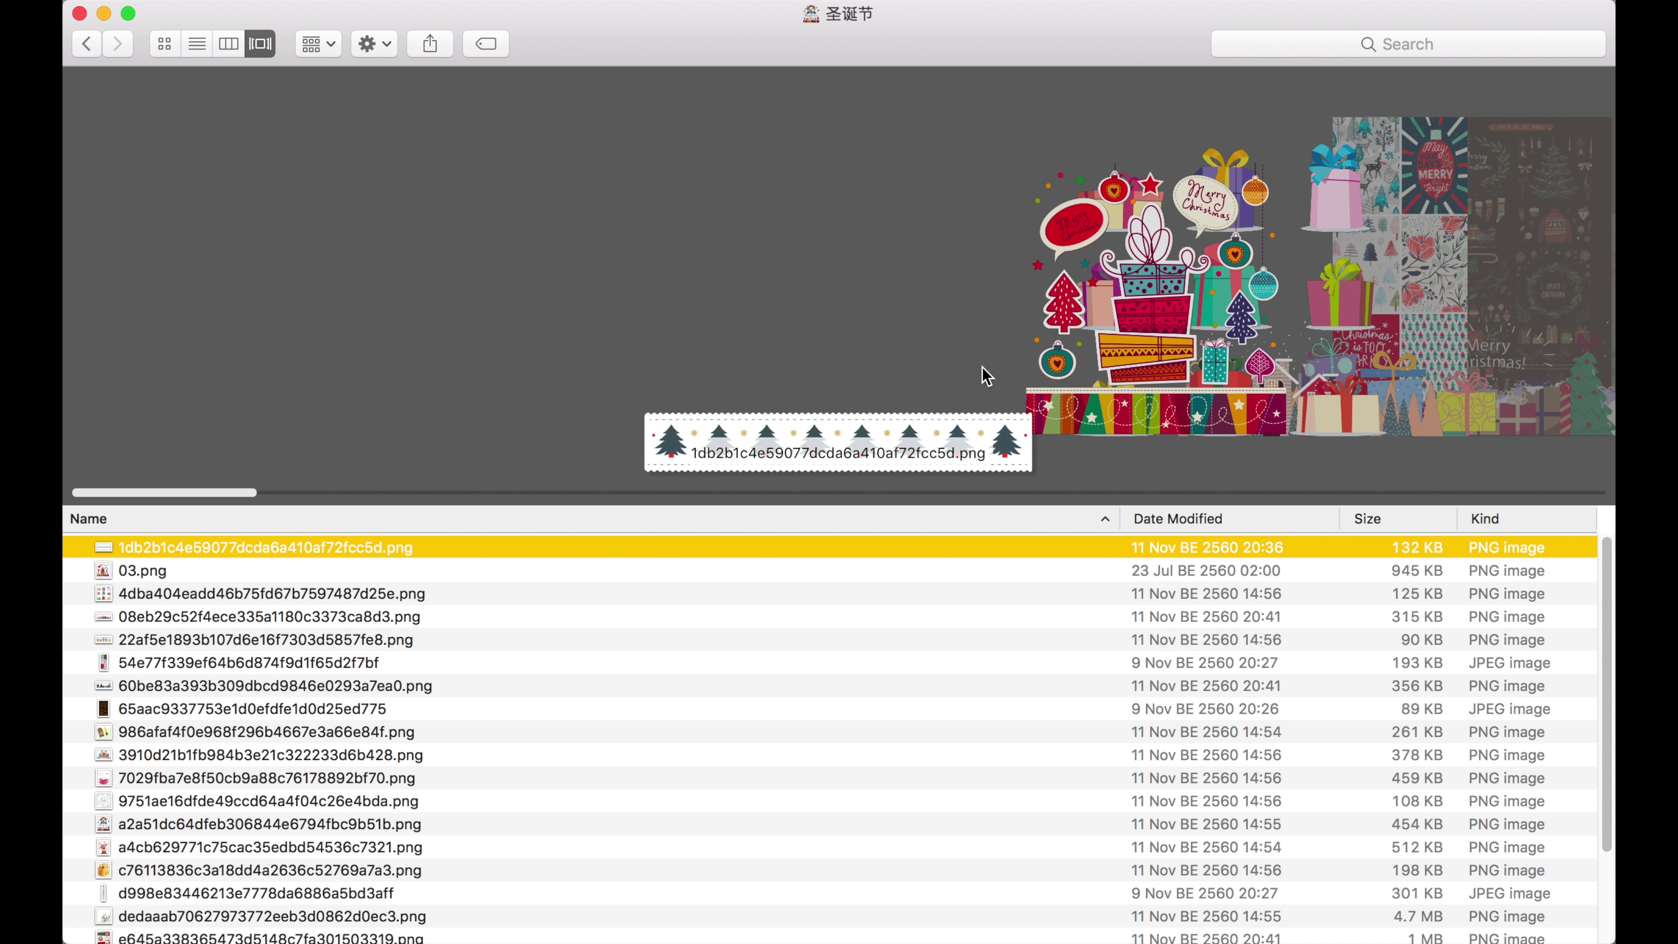
pyautogui.scroll(-4, 985, 370)
pyautogui.hscroll(15, 925, 368)
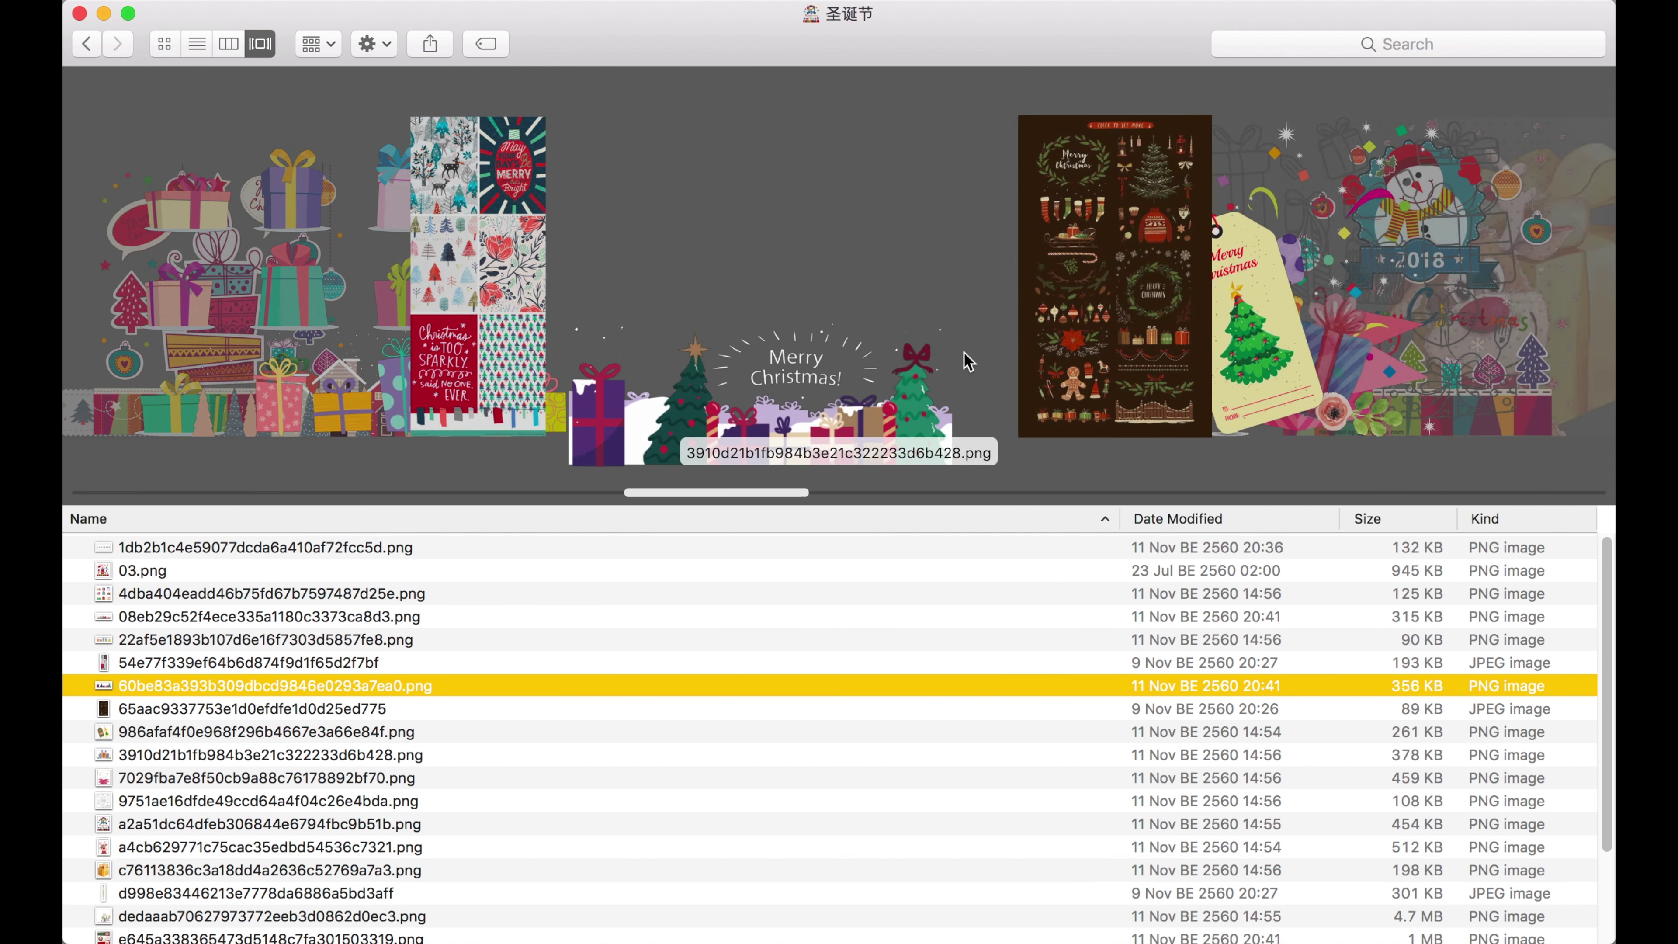
pyautogui.hscroll(5, 936, 369)
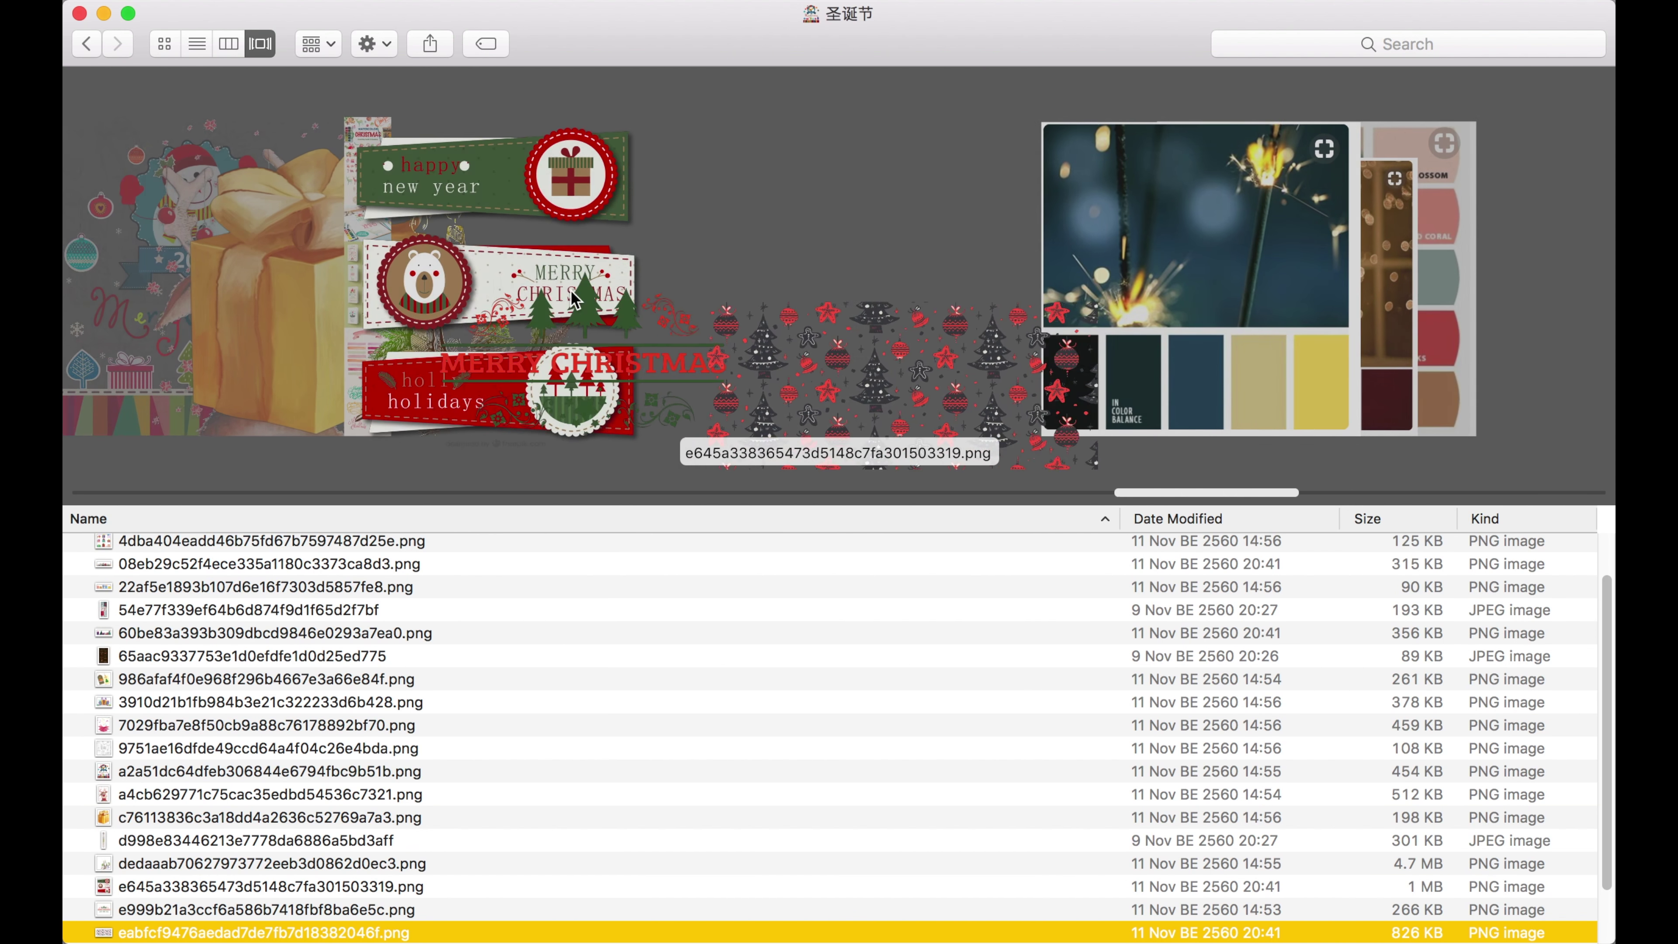
pyautogui.press('space')
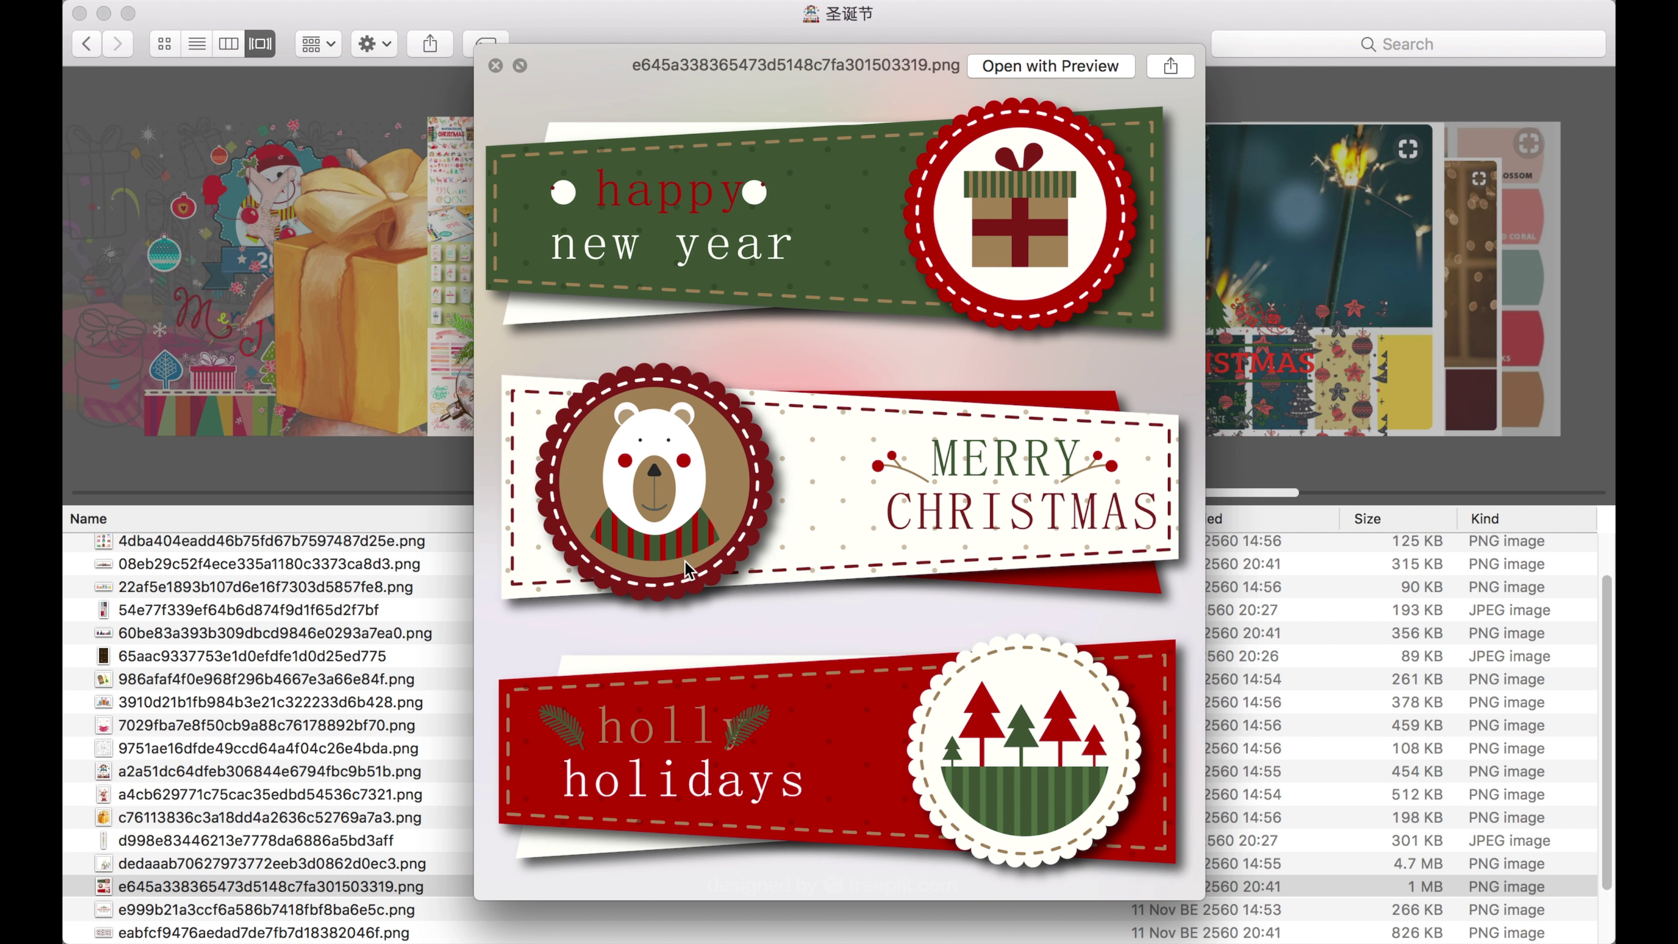
pyautogui.press('space')
# Look through the Christmas materials in the 圣诞节 folder once more and close the folder window.
pyautogui.hscroll(-15, 376, 297)
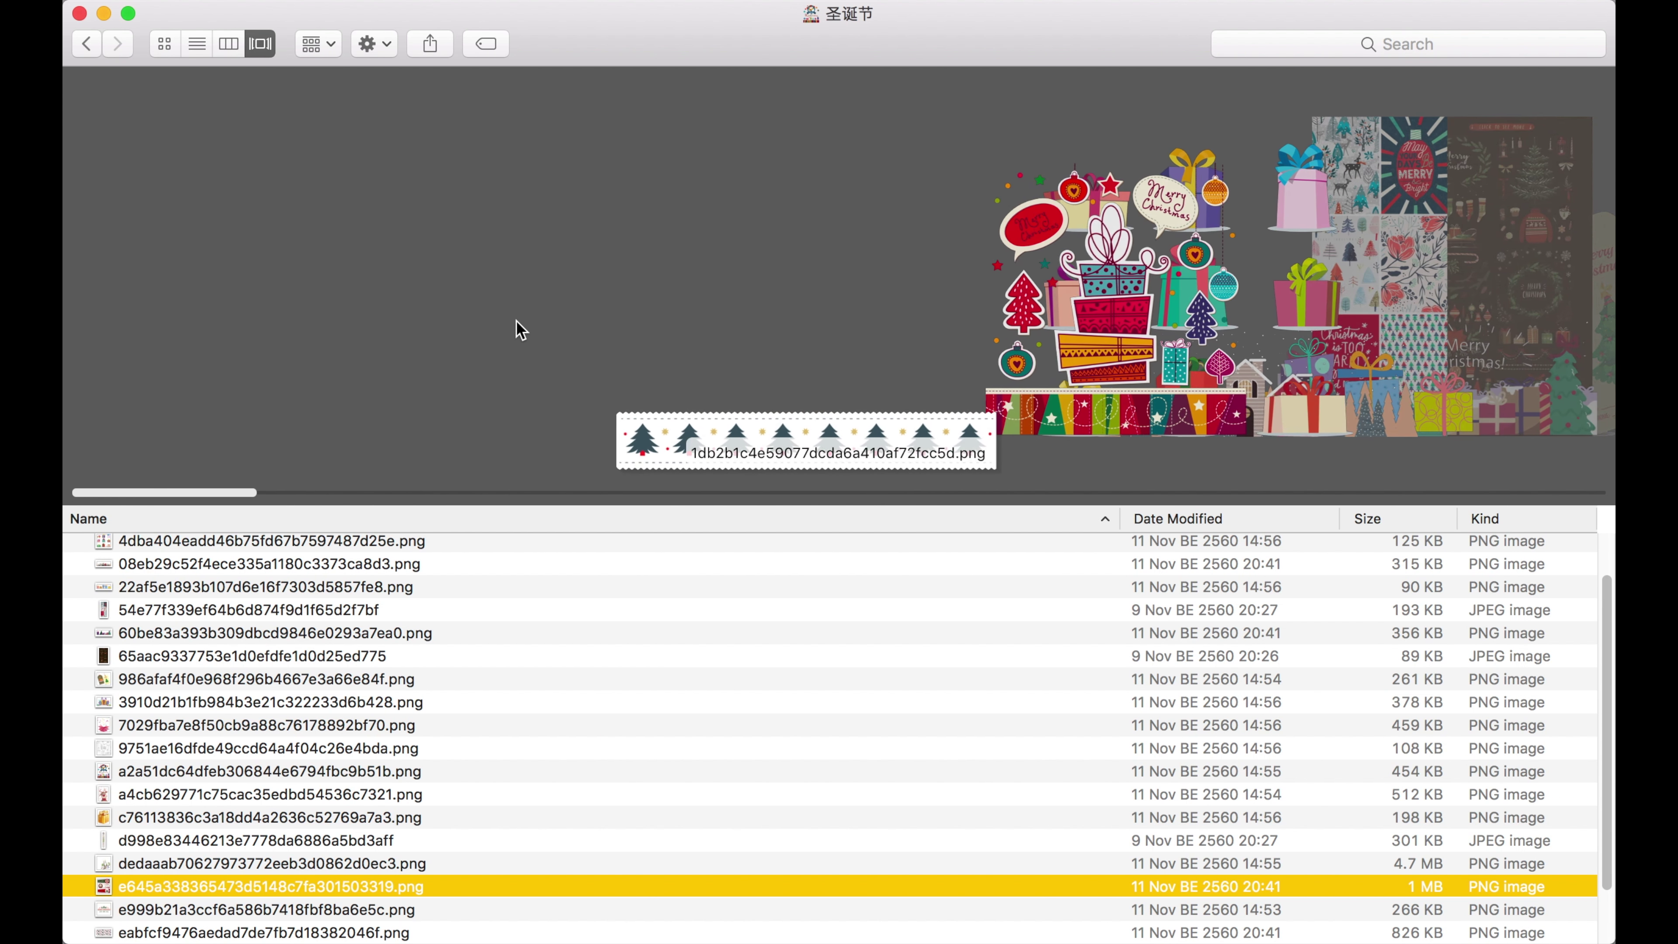
pyautogui.hscroll(4, 516, 319)
pyautogui.hscroll(8, 516, 320)
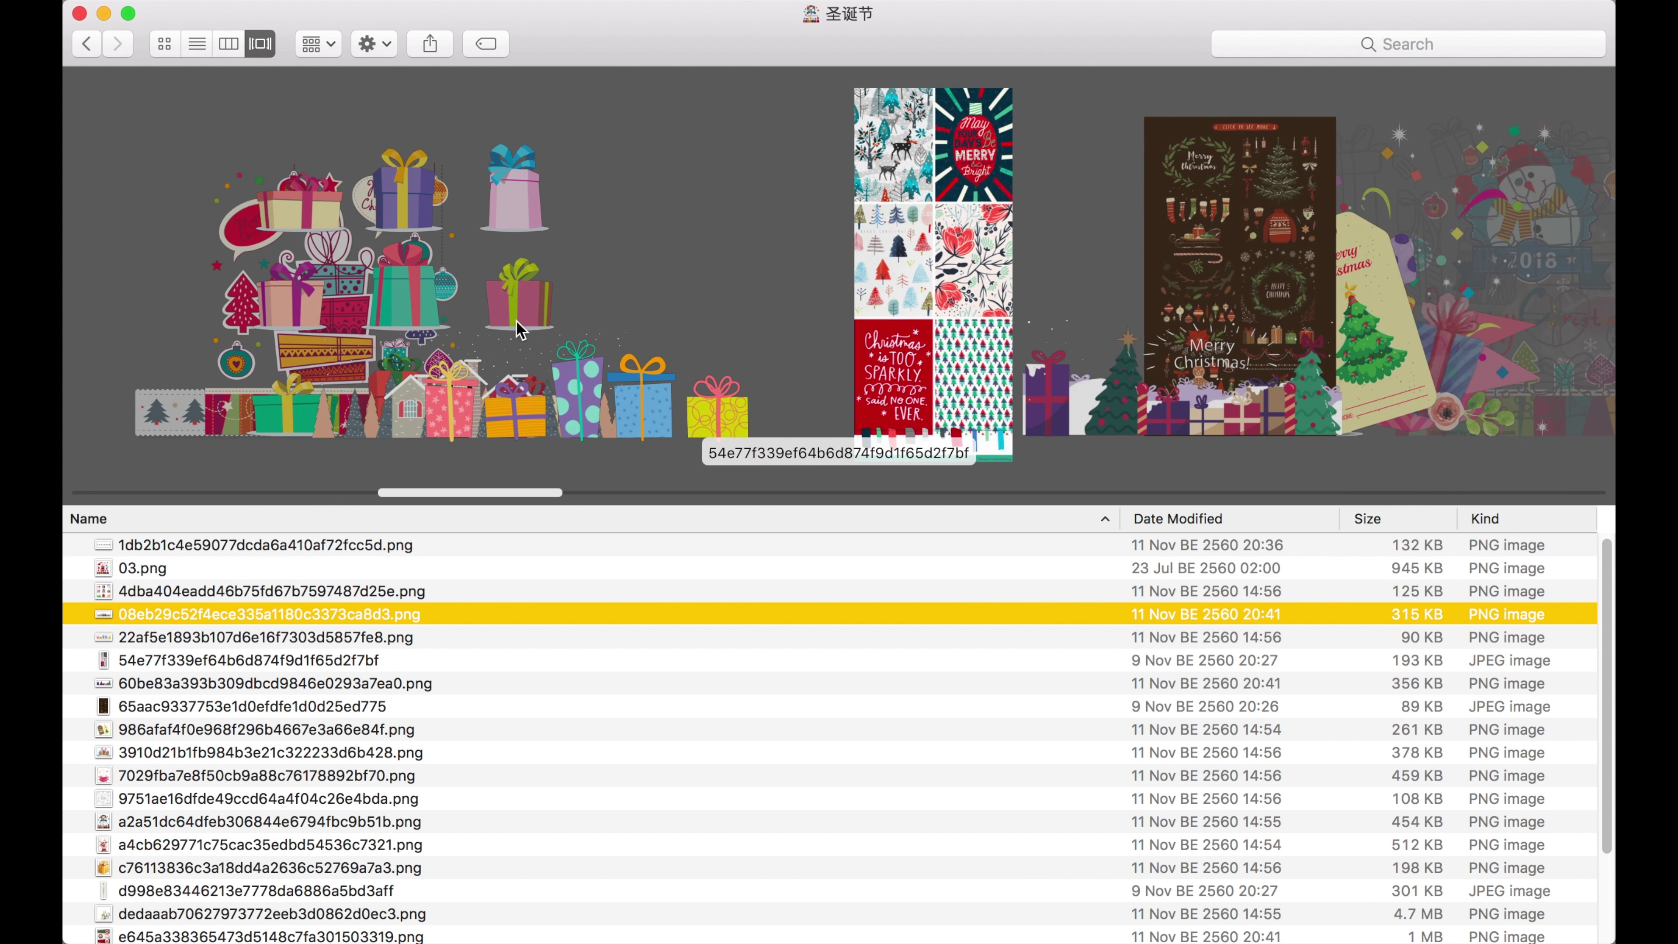
pyautogui.hscroll(10, 569, 337)
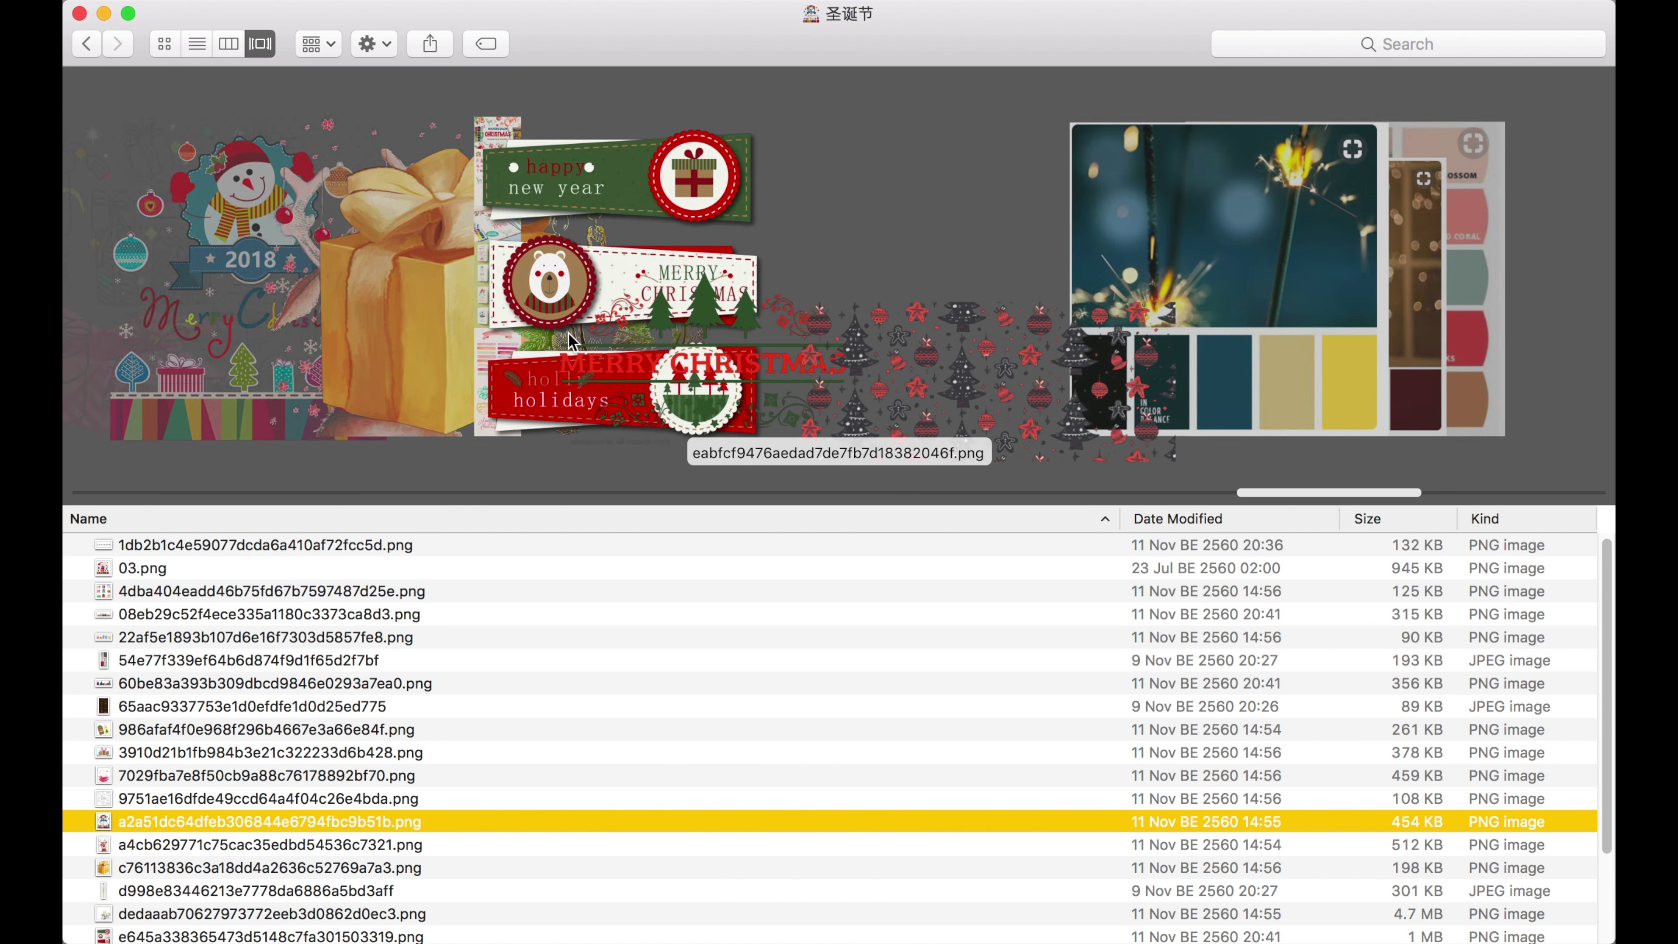
pyautogui.hscroll(-3, 571, 340)
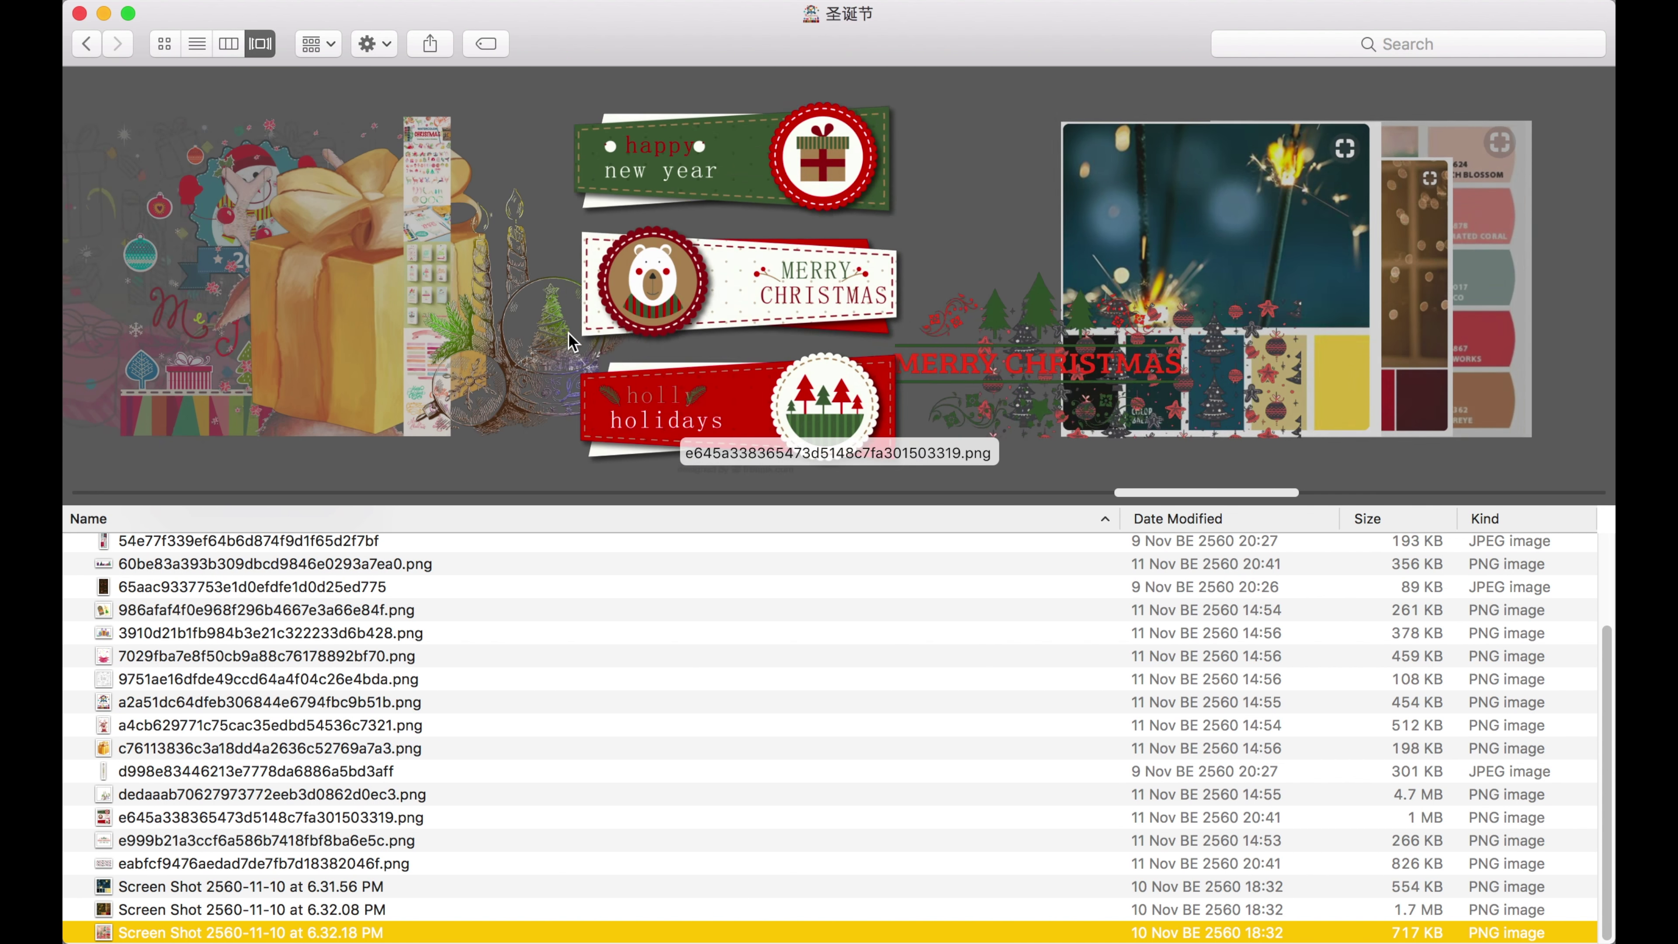
pyautogui.click(79, 14)
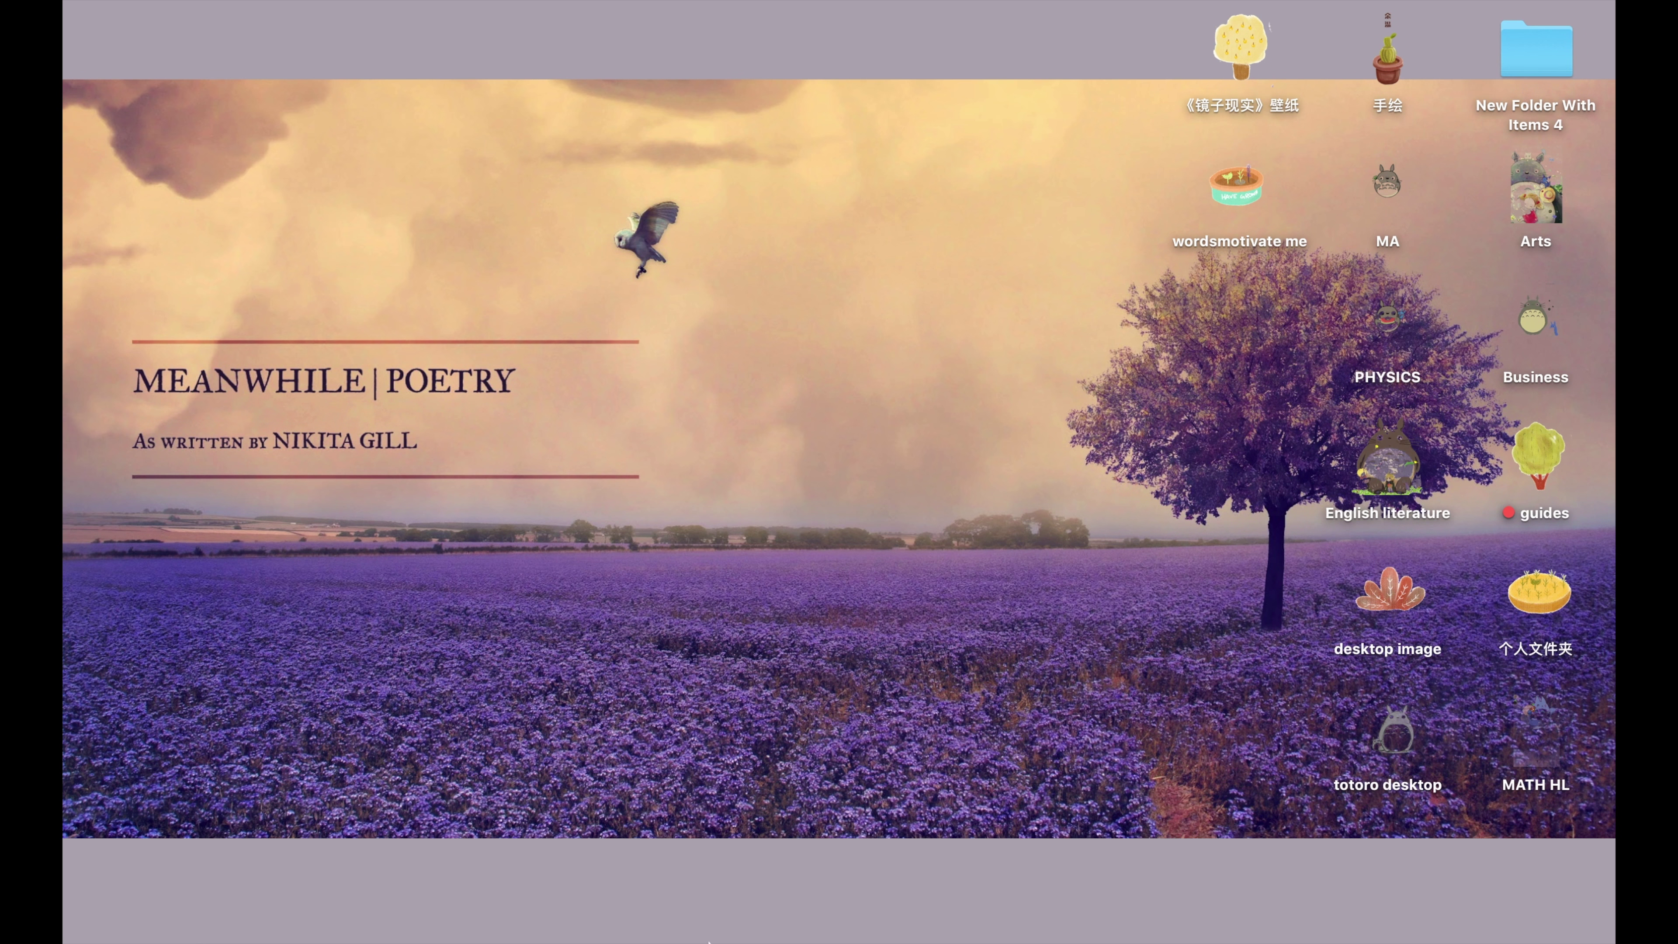
# Switch to Photoshop and create a portrait A4 document at 300 ppi named 圣诞节贺卡绘制.
pyautogui.click(899, 880)
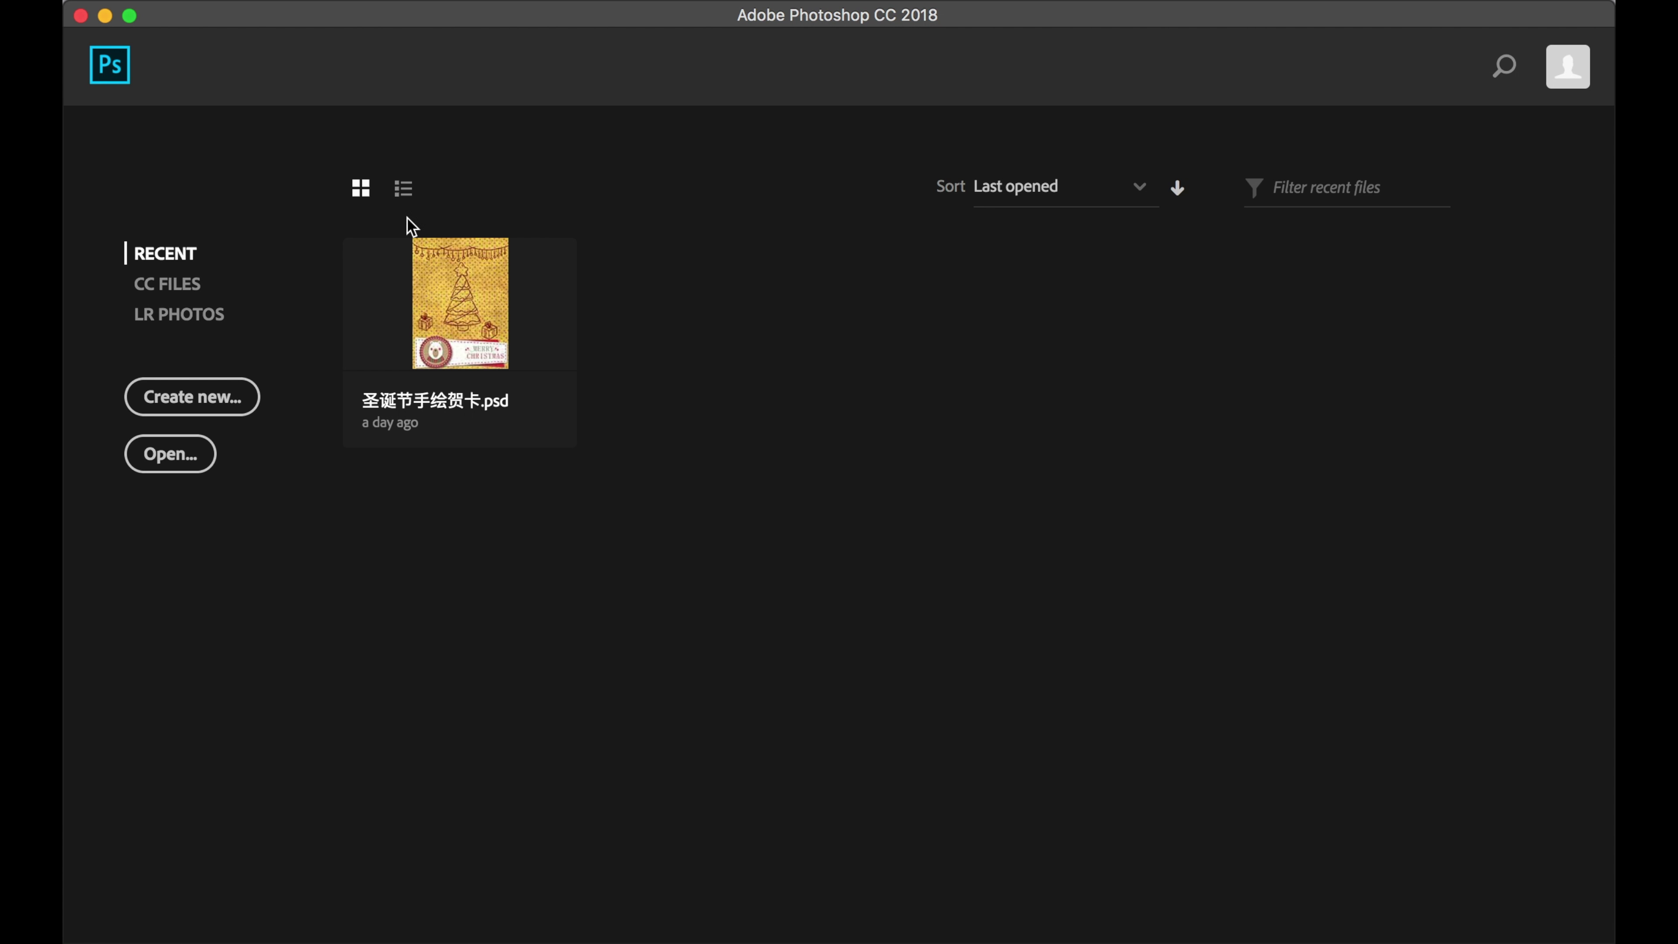
pyautogui.click(225, 409)
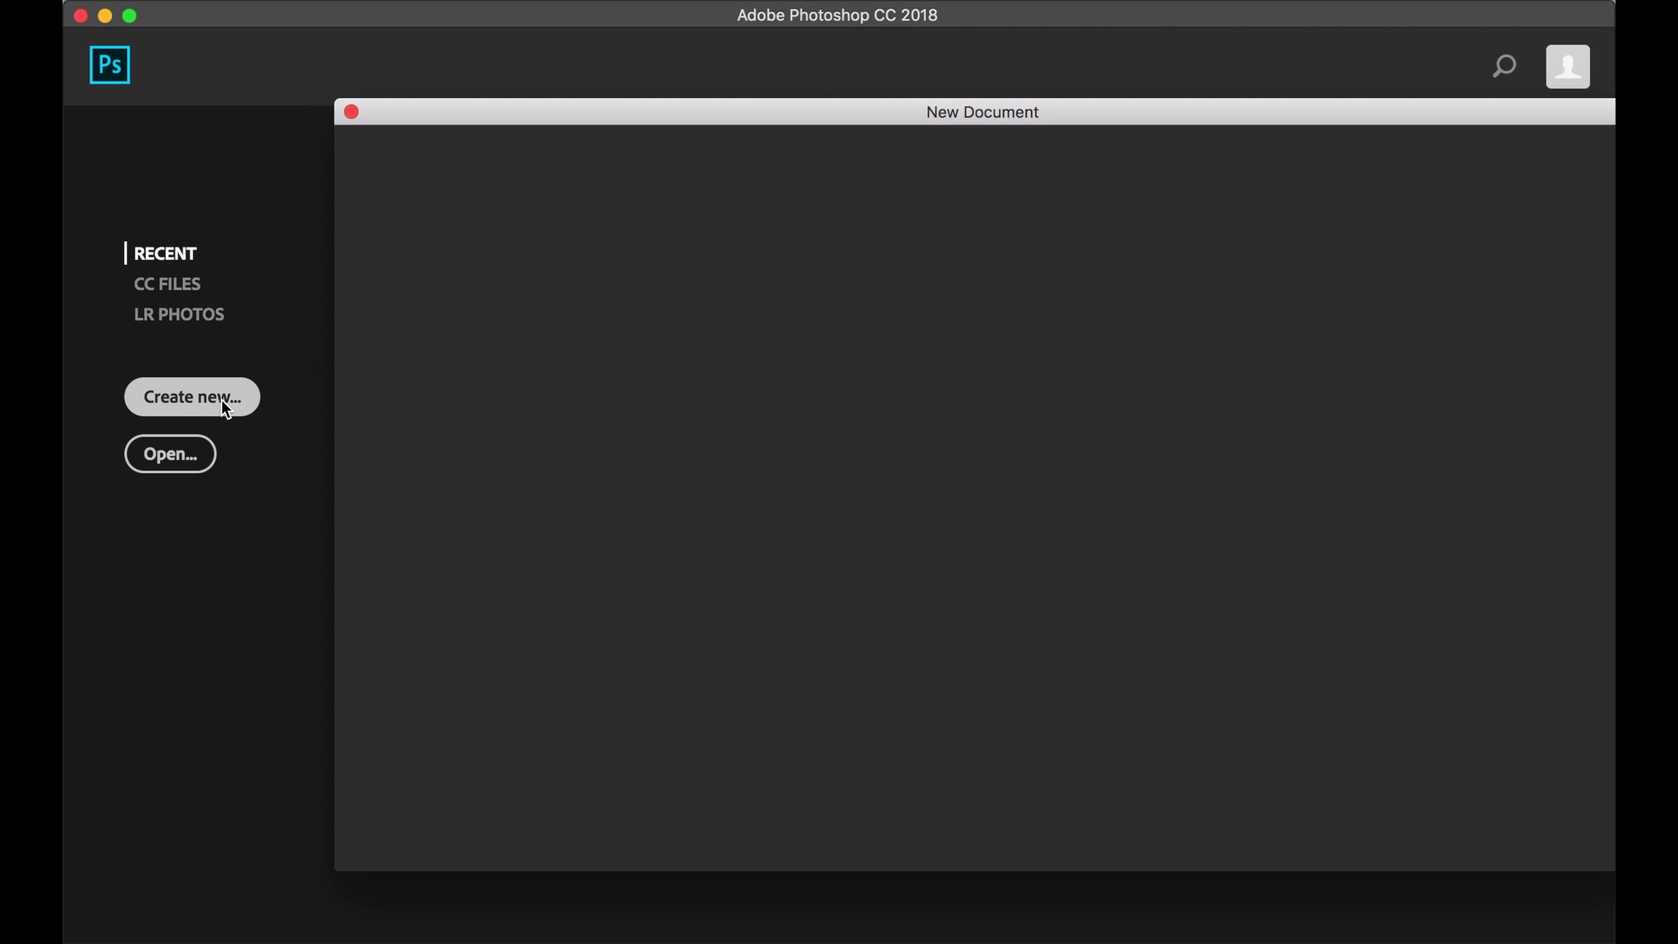
pyautogui.click(690, 318)
pyautogui.click(1391, 259)
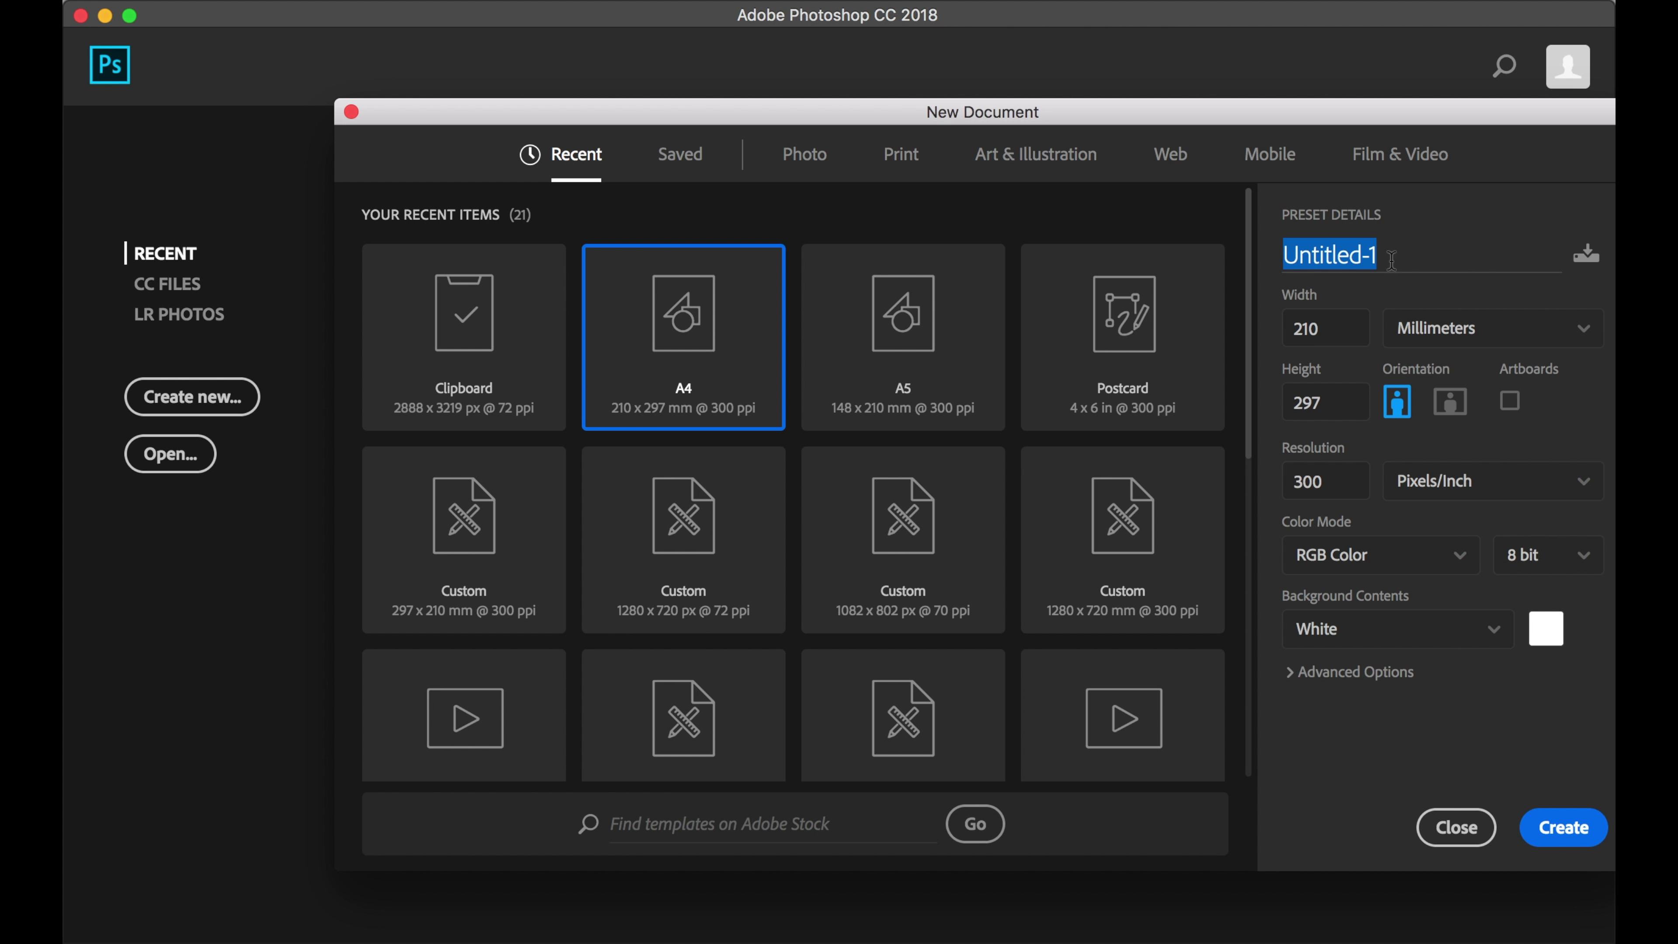
pyautogui.press('BackSpace')
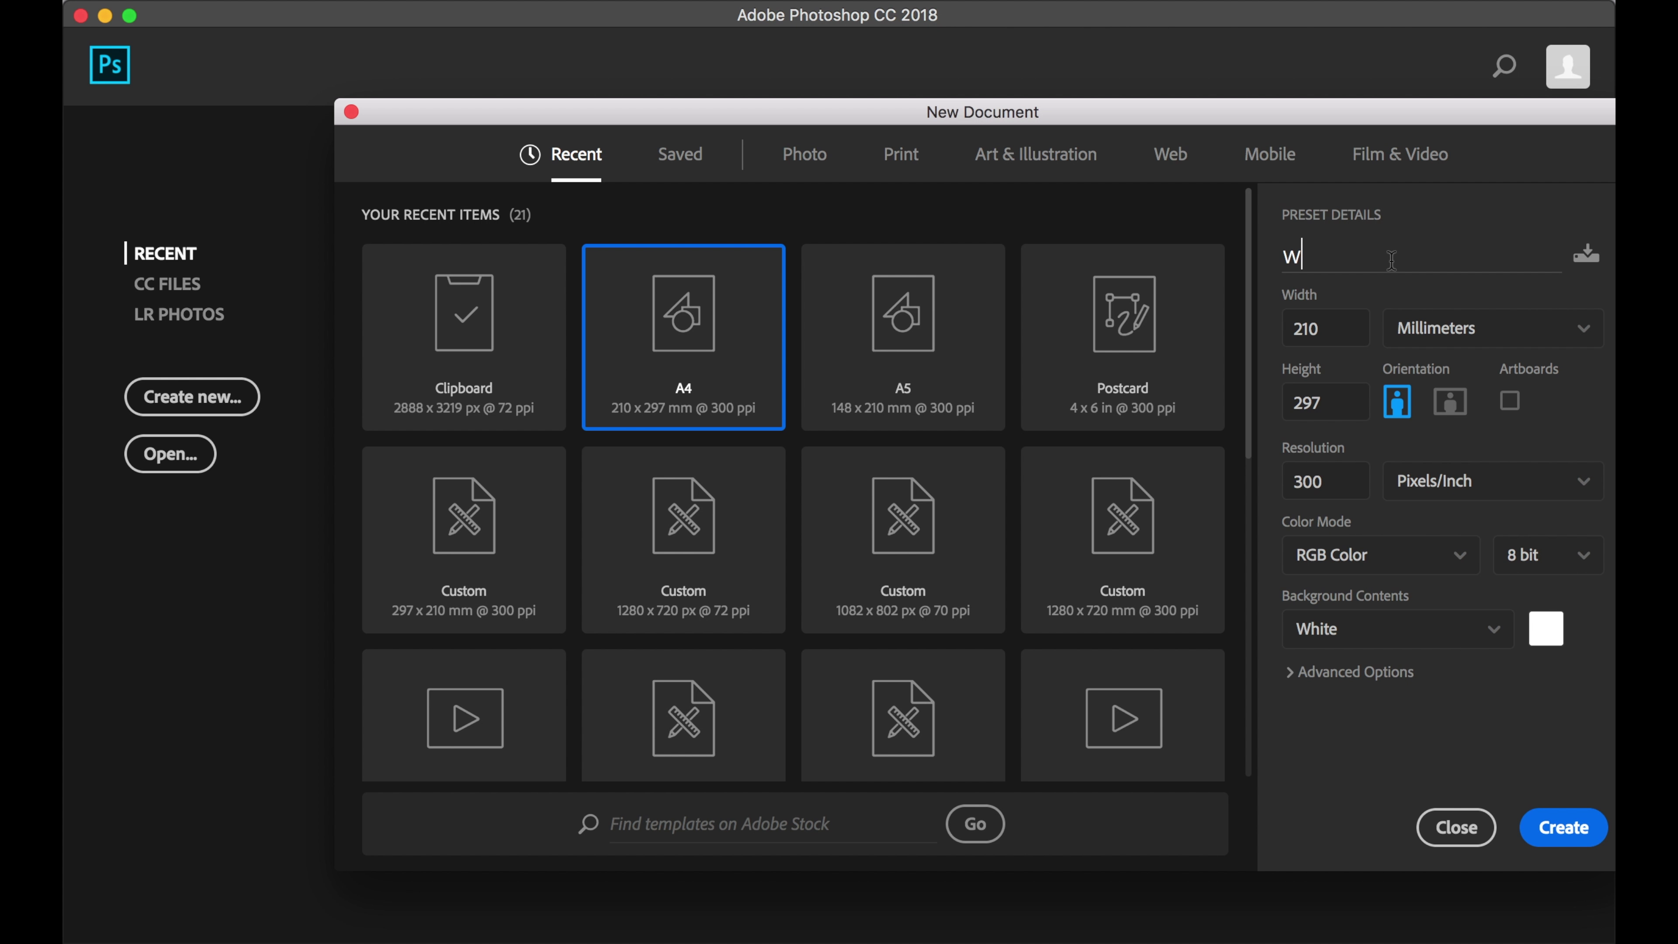
pyautogui.write('圣诞节贺卡绘制')
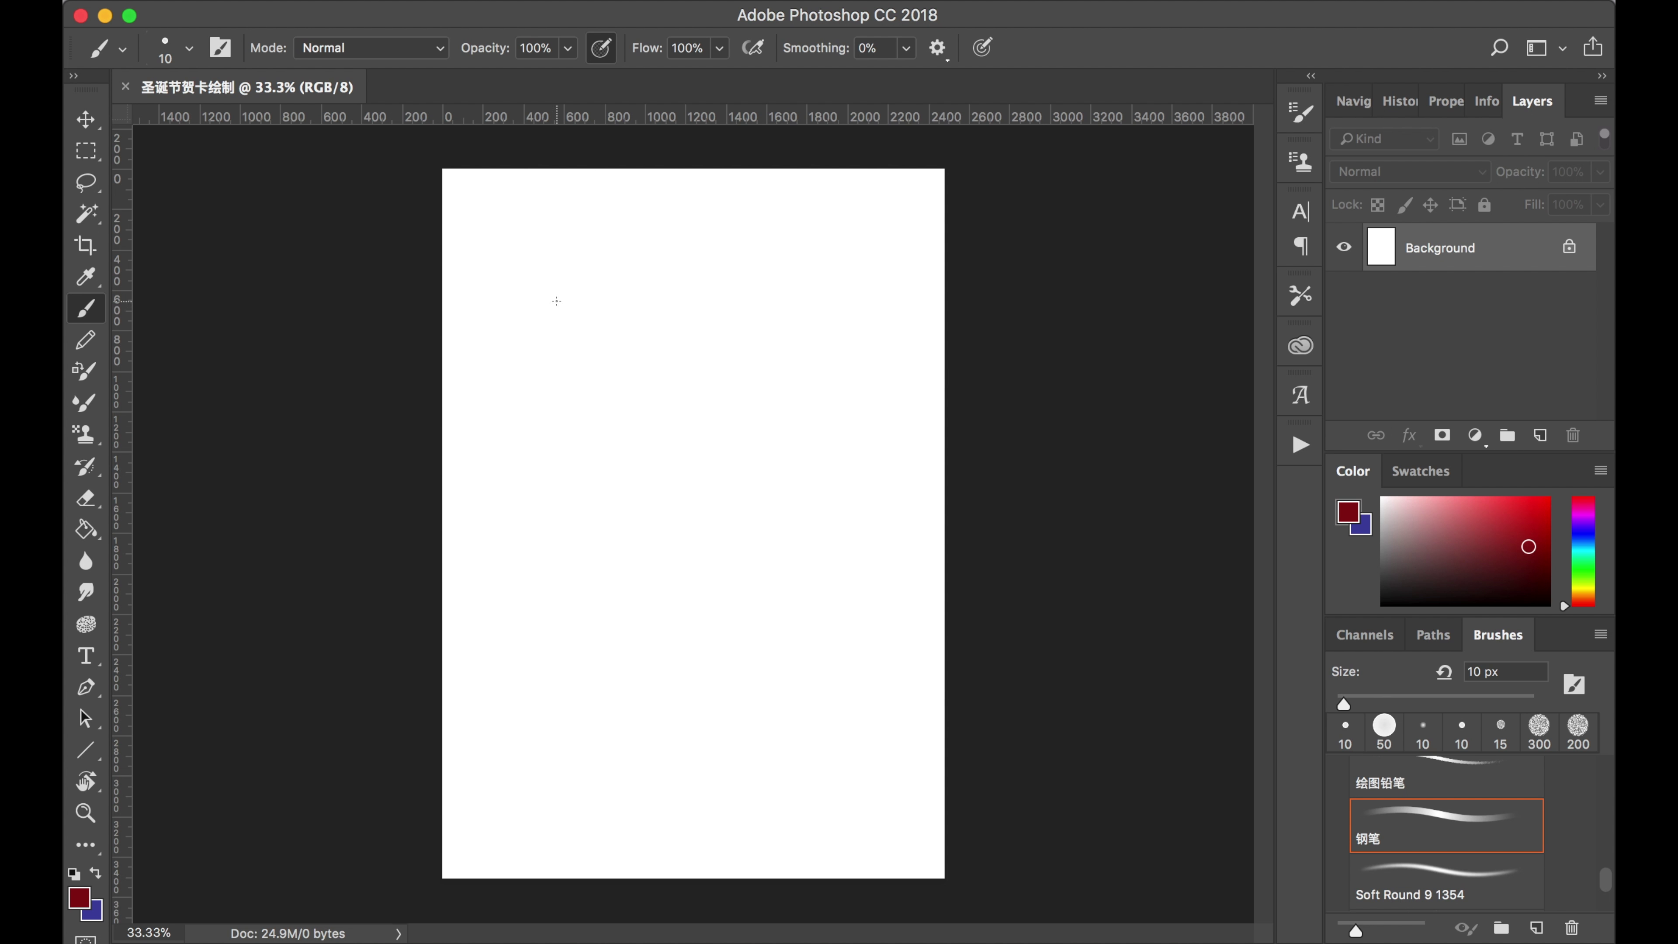
# Crop the blank canvas freehand to about 2200 × 2550 px.
pyautogui.click(85, 245)
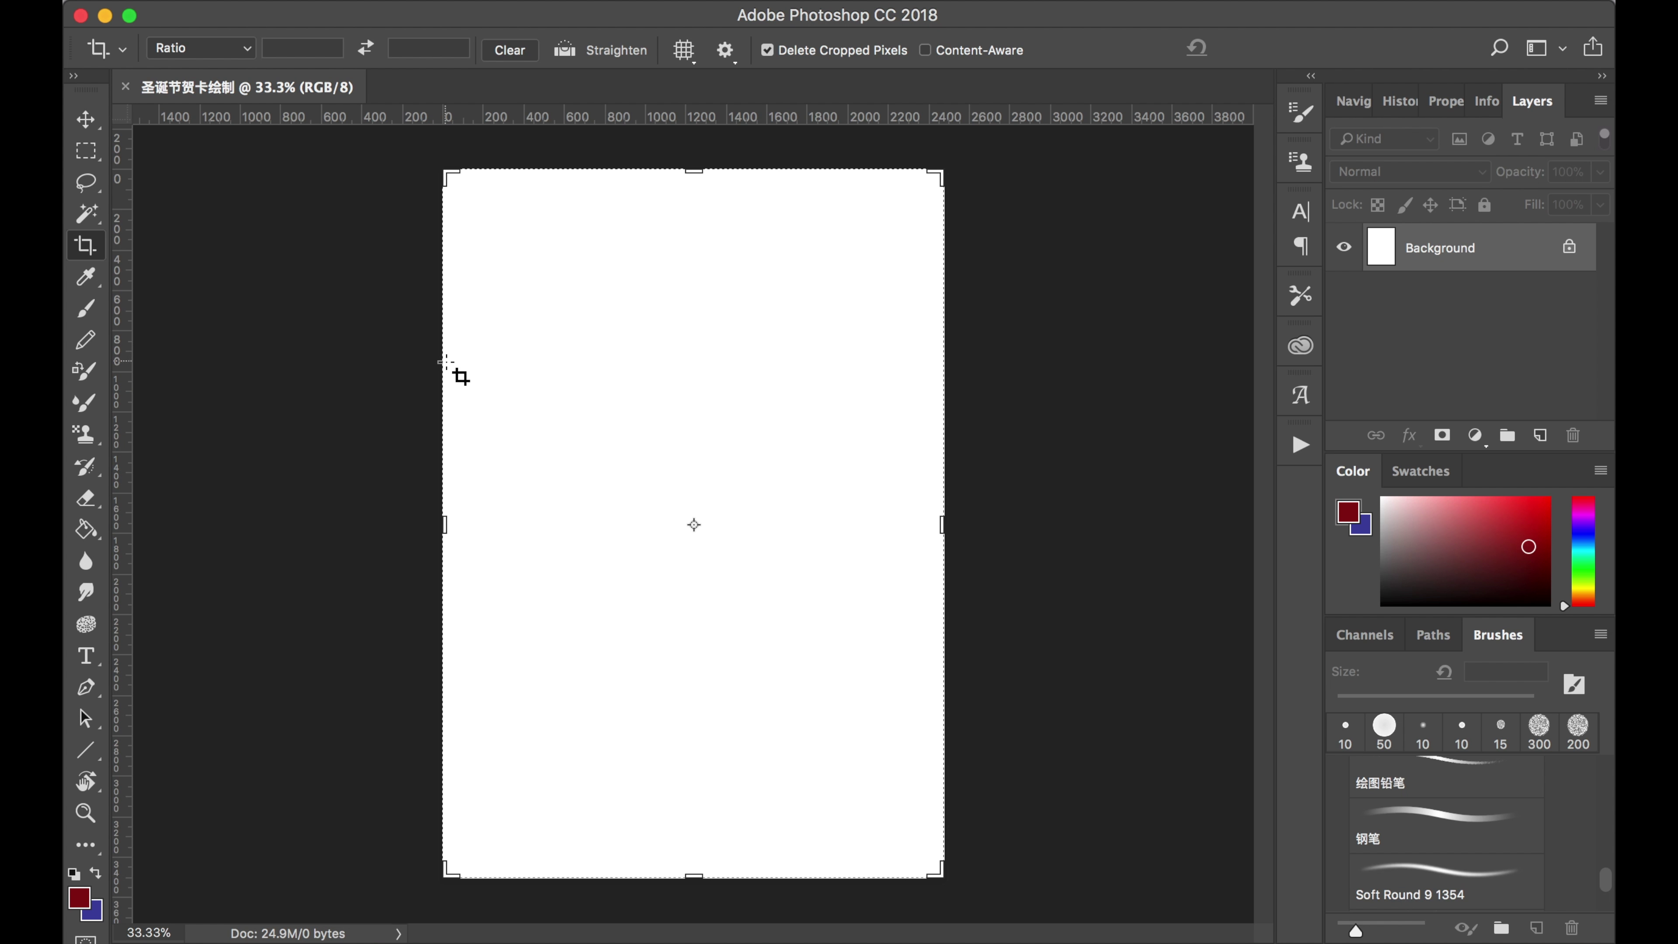
pyautogui.moveTo(444, 362); pyautogui.dragTo(893, 866)
pyautogui.press('Return')
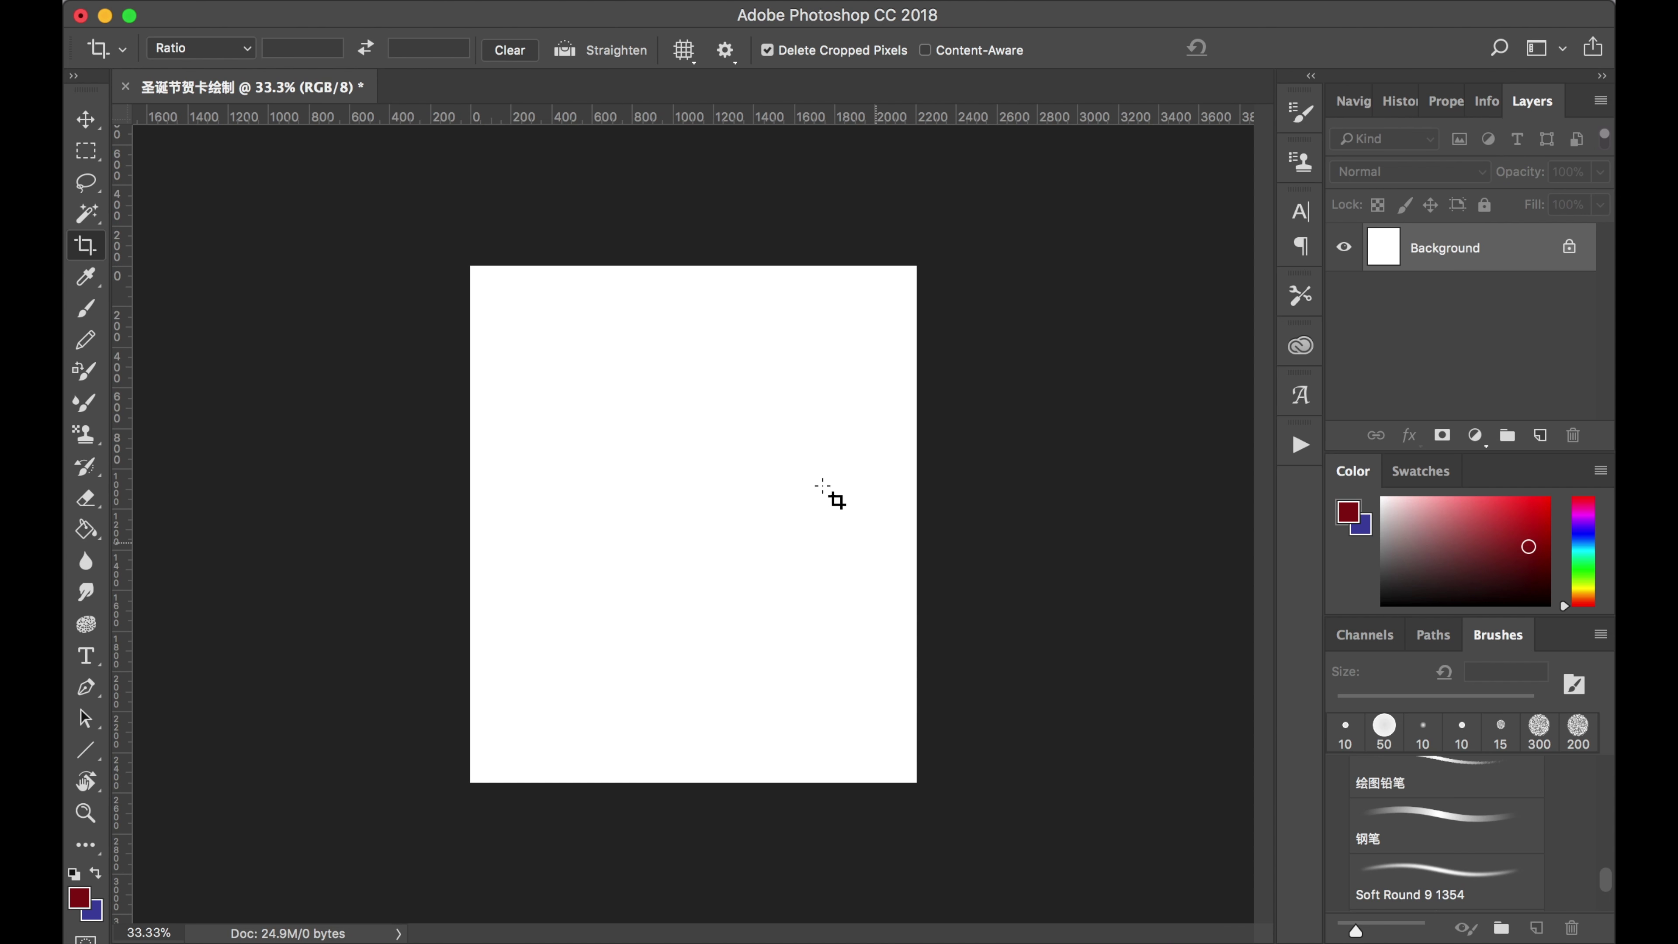
pyautogui.rightClick(751, 445)
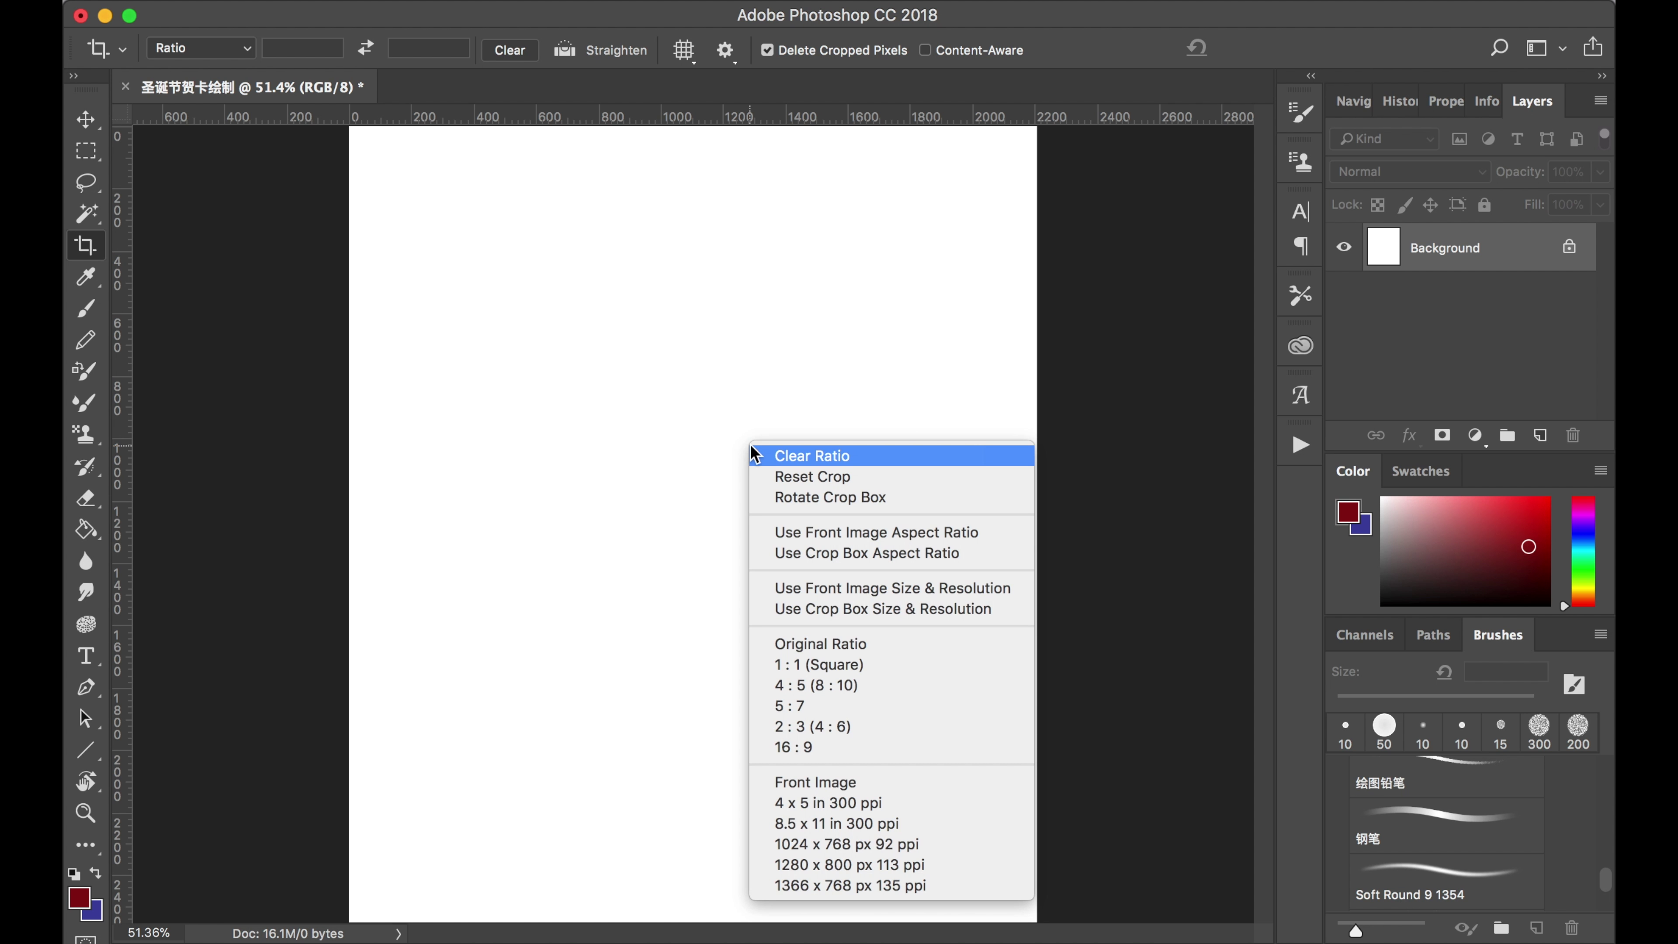
pyautogui.click(637, 419)
# Crop the canvas narrower to about 2000 px wide and add a new empty layer above the background.
pyautogui.scroll(-2, 675, 419)
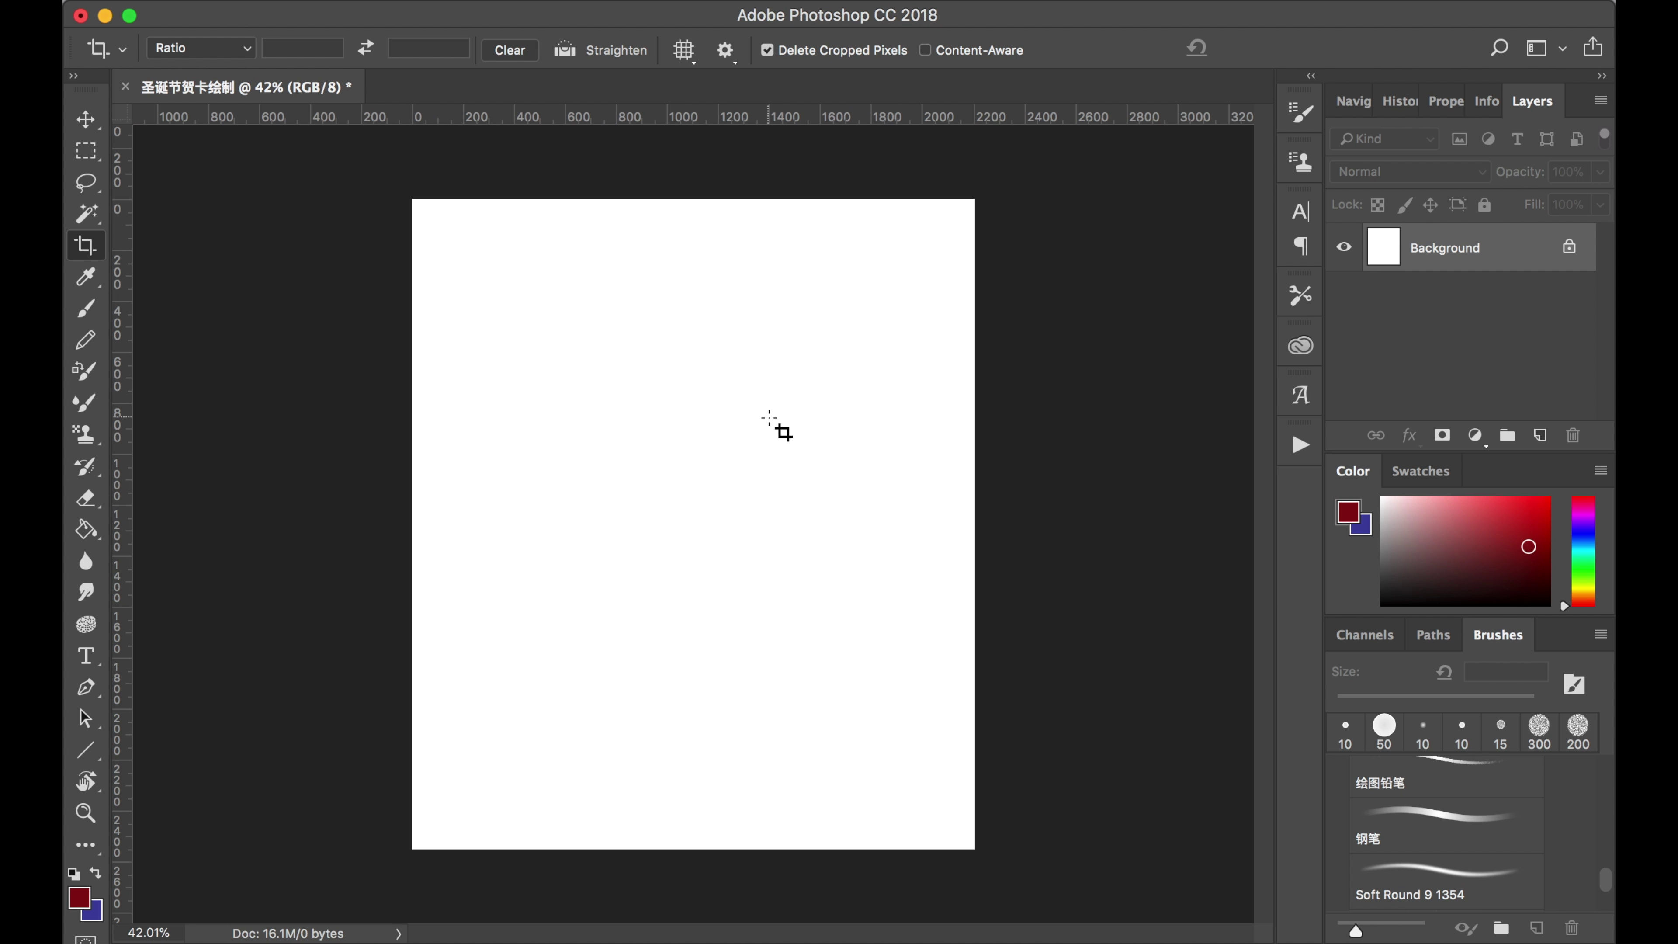
pyautogui.moveTo(409, 199); pyautogui.dragTo(926, 863)
pyautogui.press('Return')
pyautogui.scroll(2, 744, 622)
pyautogui.scroll(-1, 766, 584)
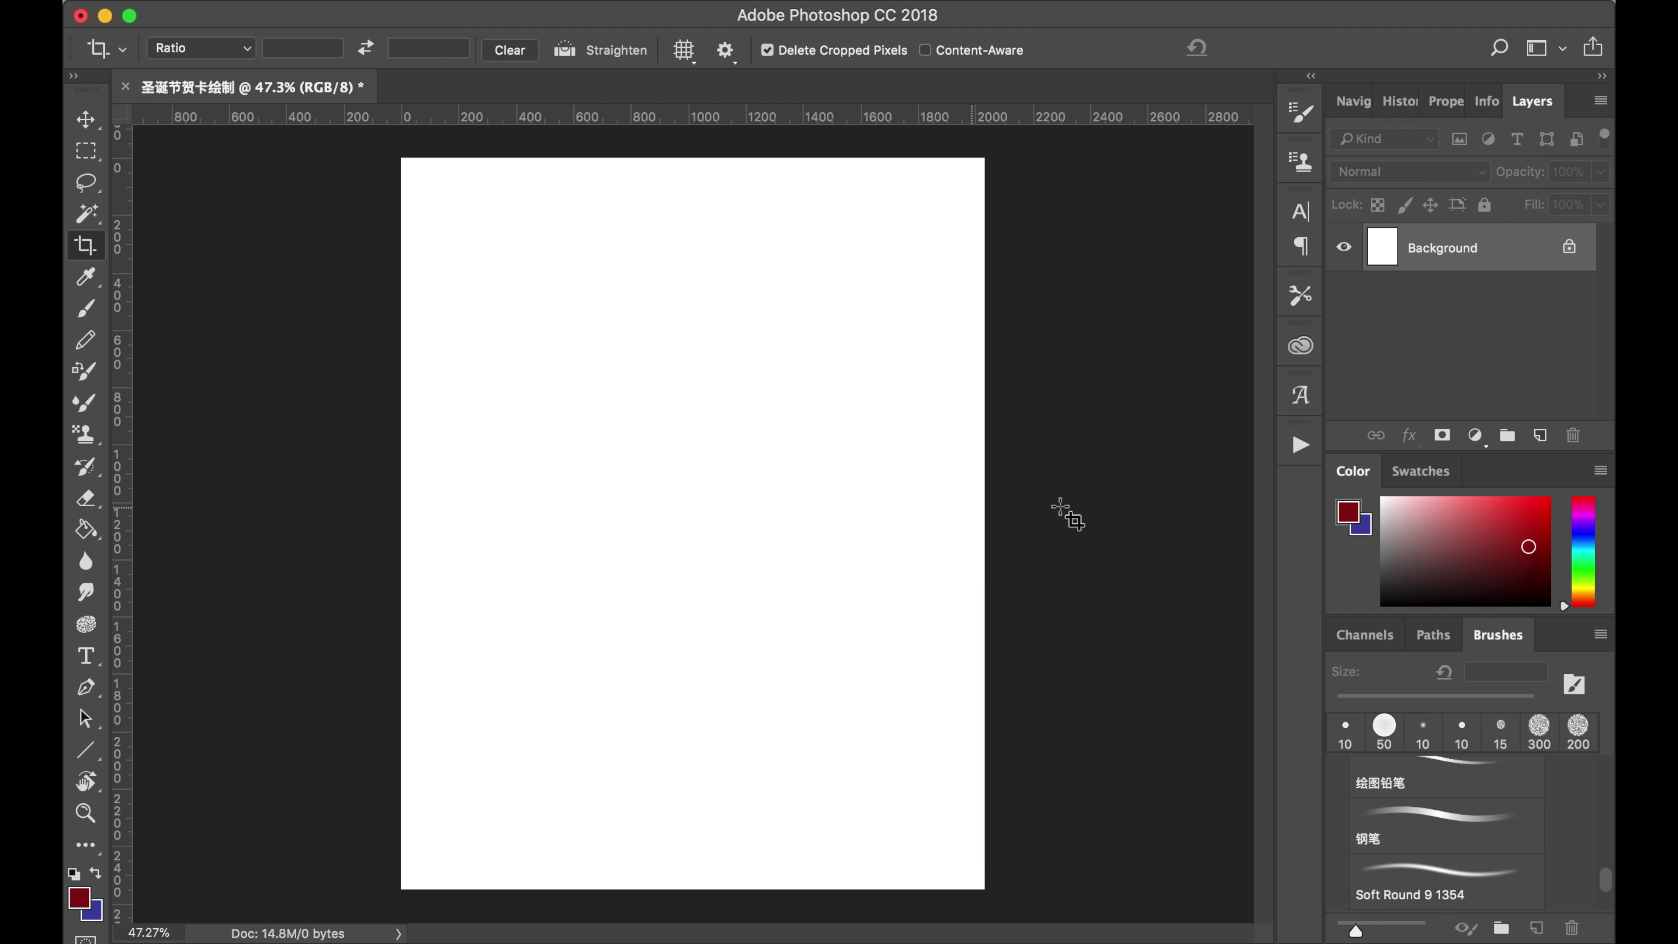
pyautogui.click(1539, 435)
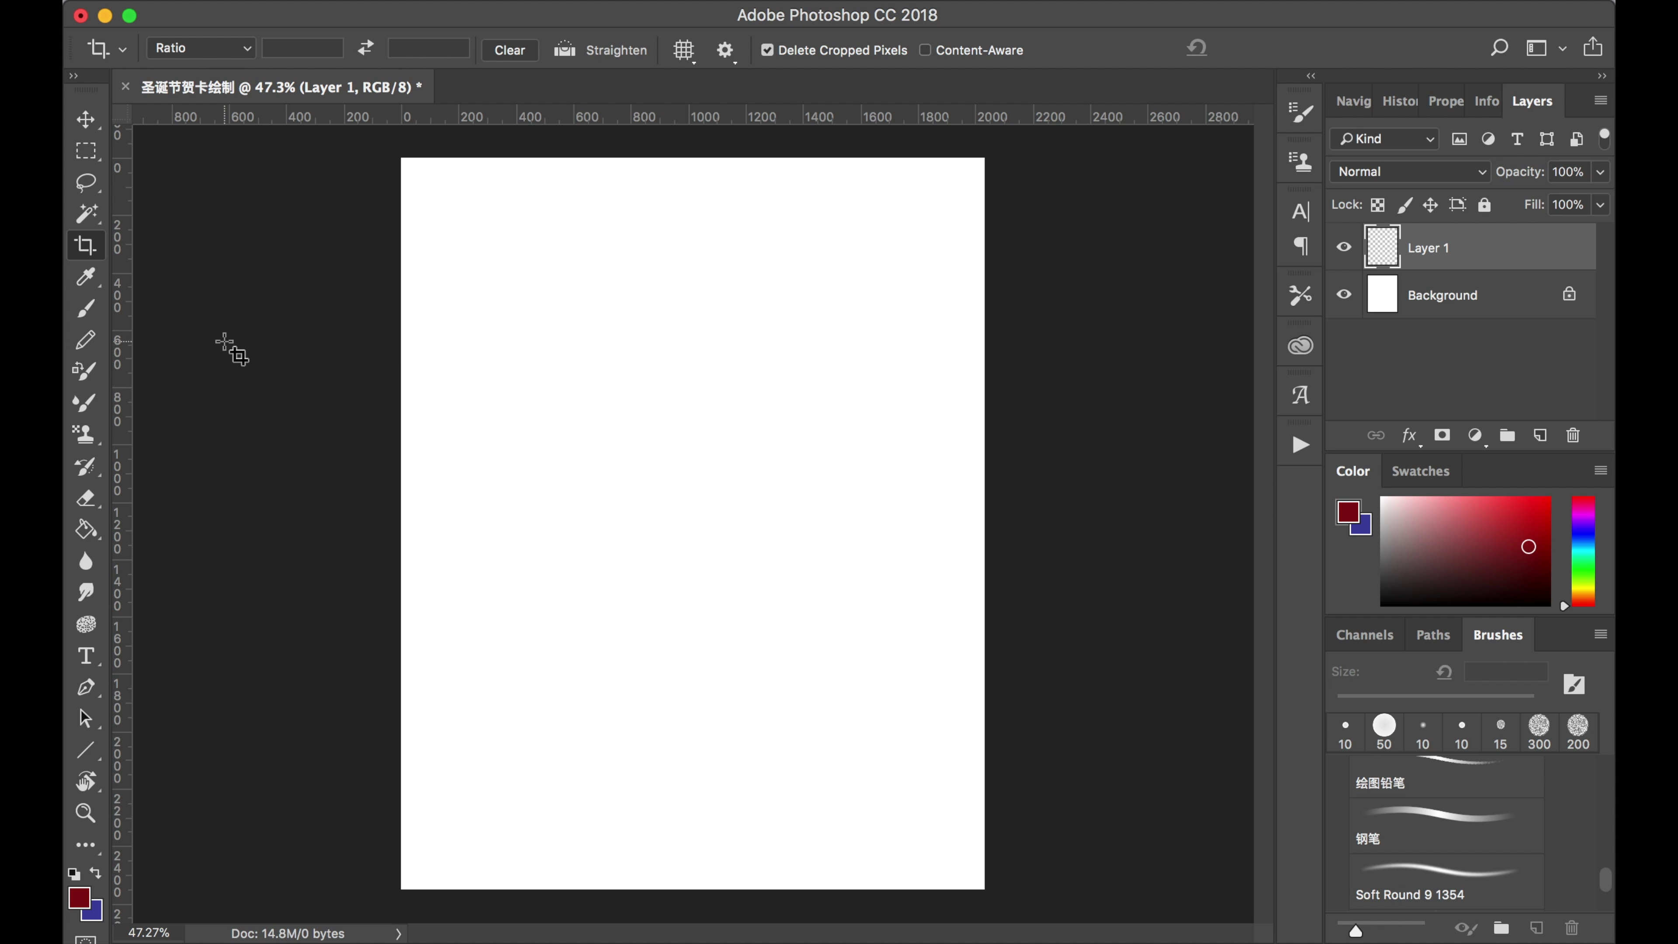
# Set up the 圆形色粉笔（肌理深） brush at 15 px with 74% opacity.
pyautogui.press('b')
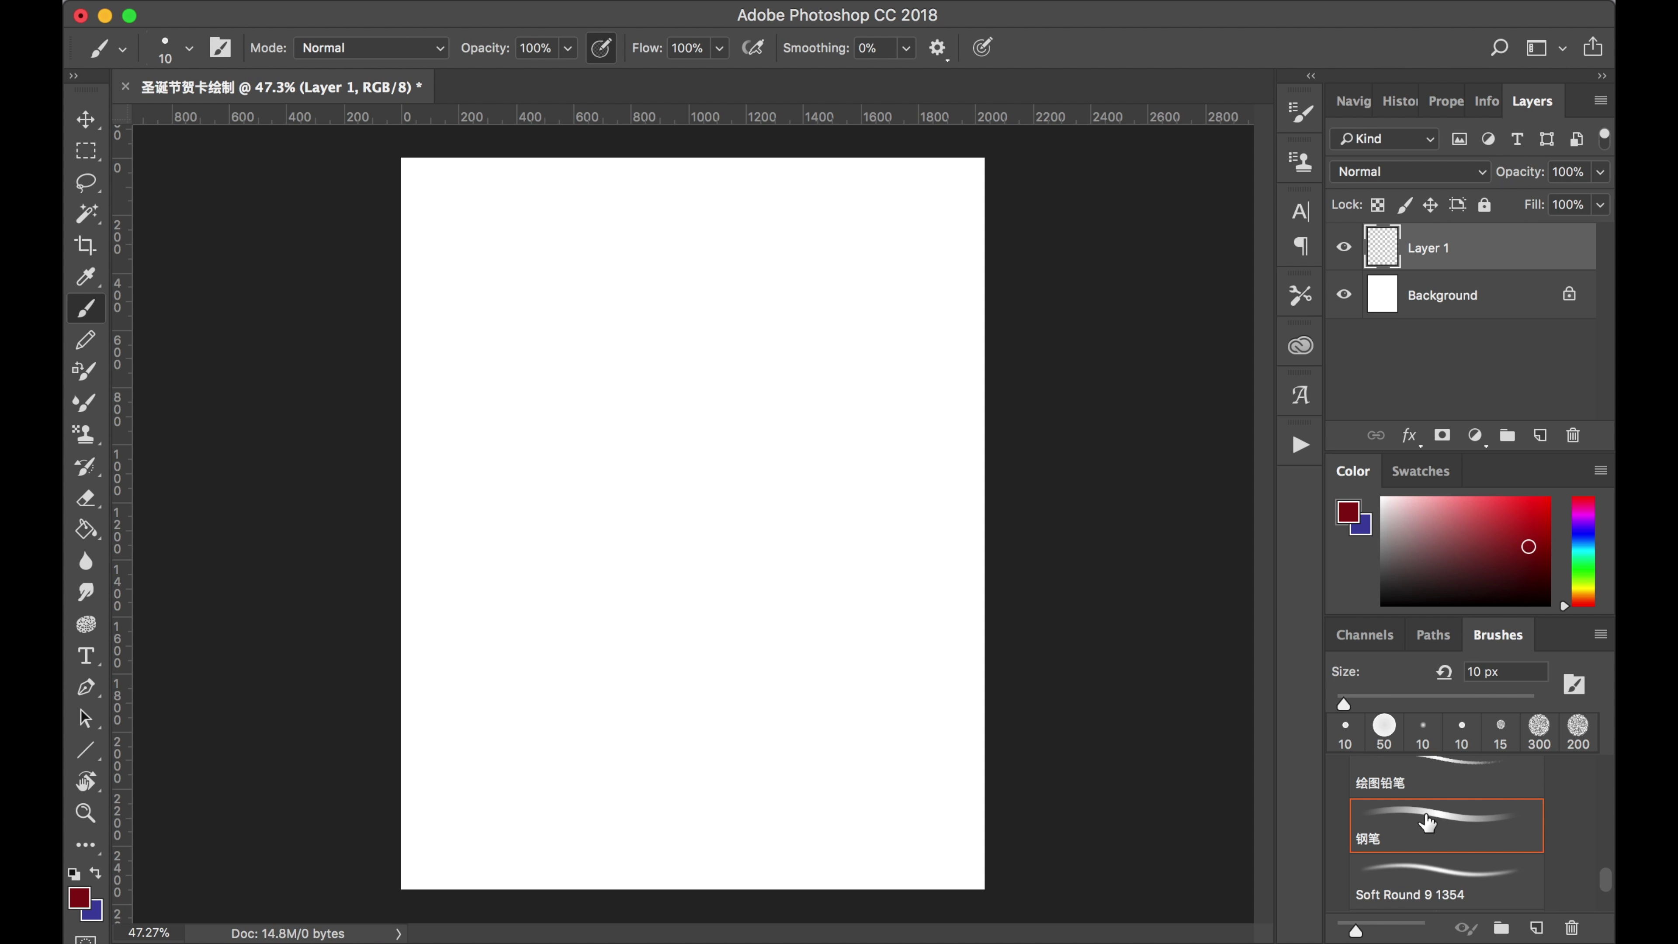
pyautogui.scroll(5, 1395, 806)
pyautogui.scroll(3, 1402, 834)
pyautogui.click(1419, 826)
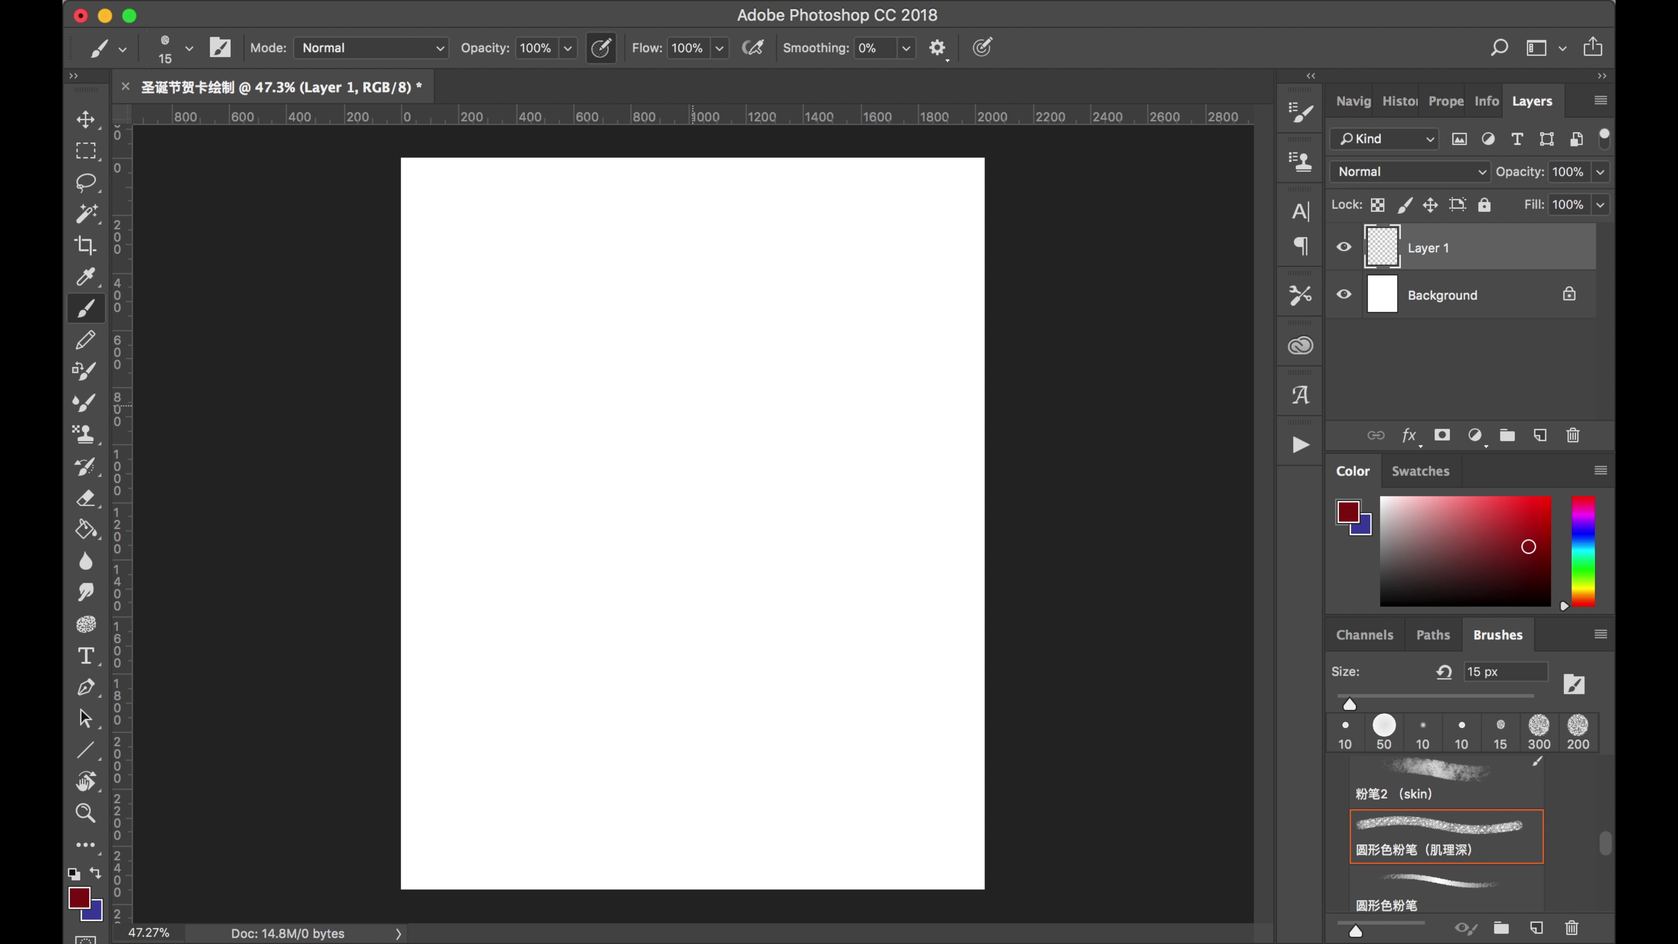
pyautogui.moveTo(564, 55); pyautogui.dragTo(553, 72)
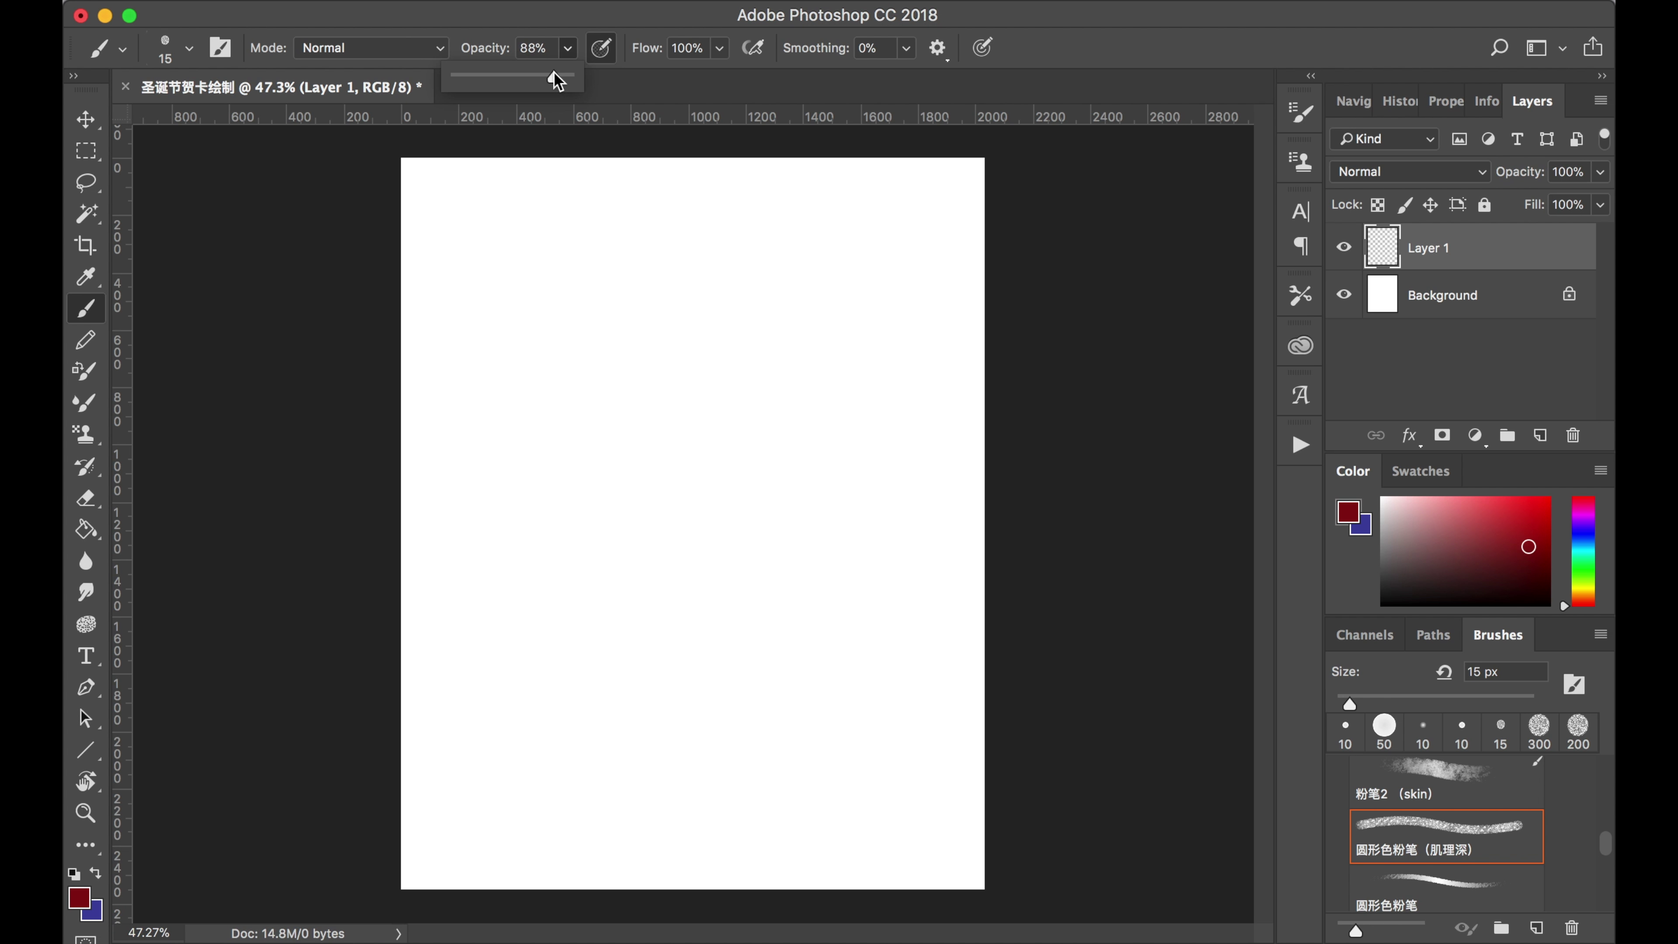
pyautogui.click(596, 56)
pyautogui.click(605, 51)
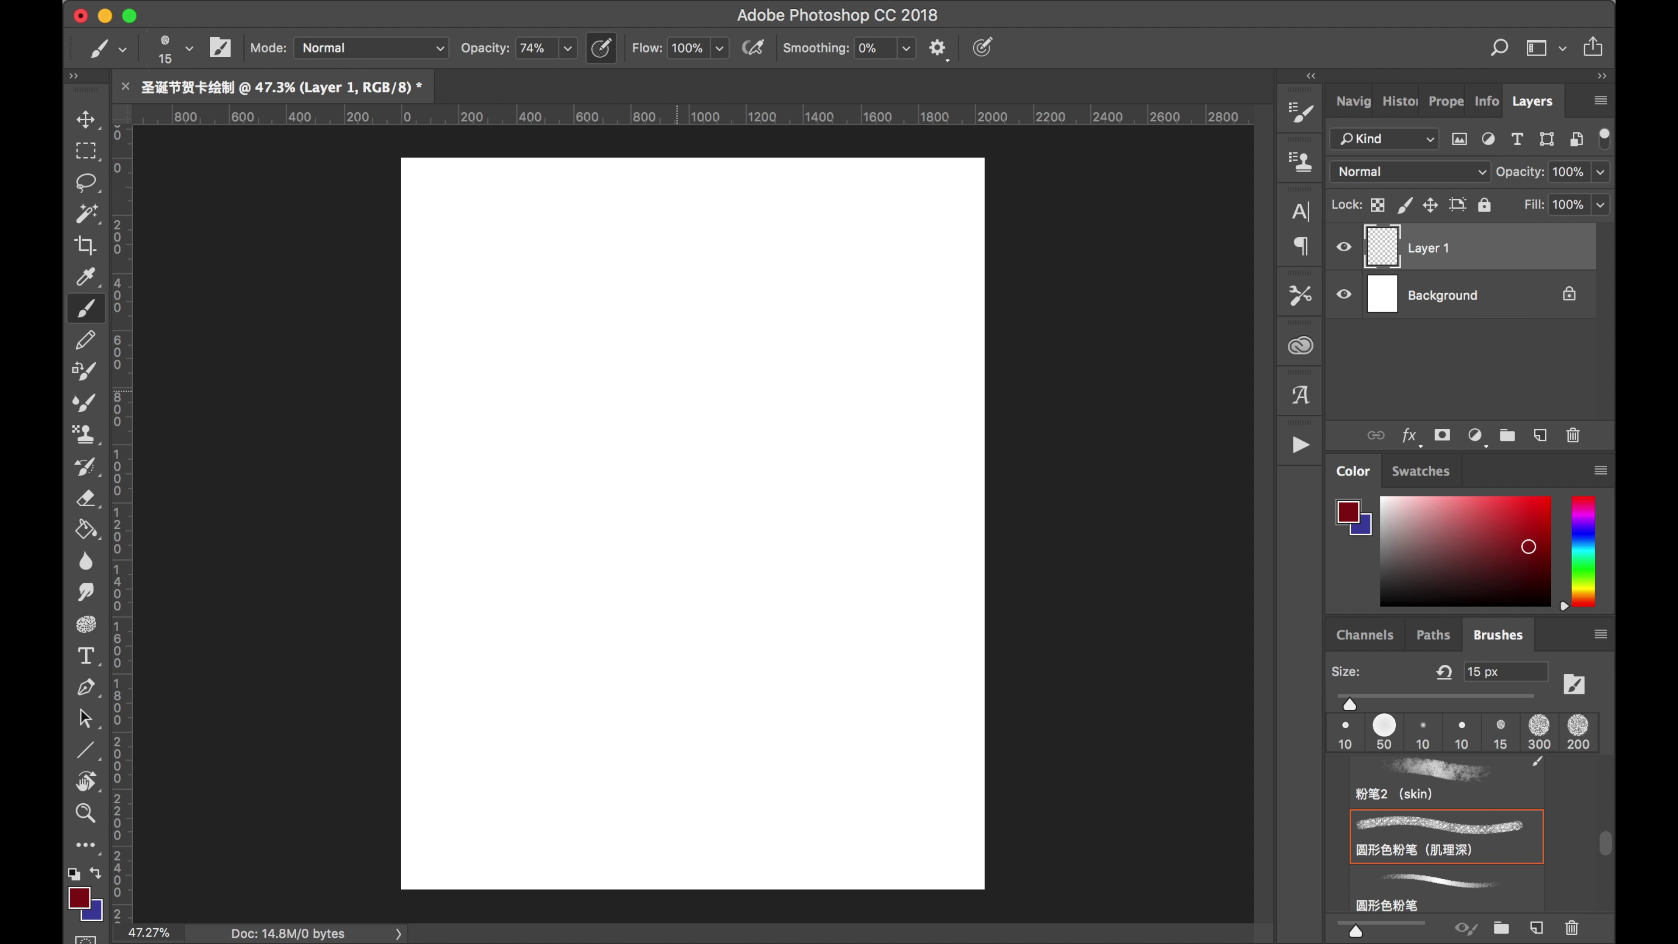
# Sketch a rough five-pointed star at the page's centre with a triangular Christmas tree and a short trunk beneath it.
pyautogui.moveTo(662, 400); pyautogui.dragTo(682, 363)
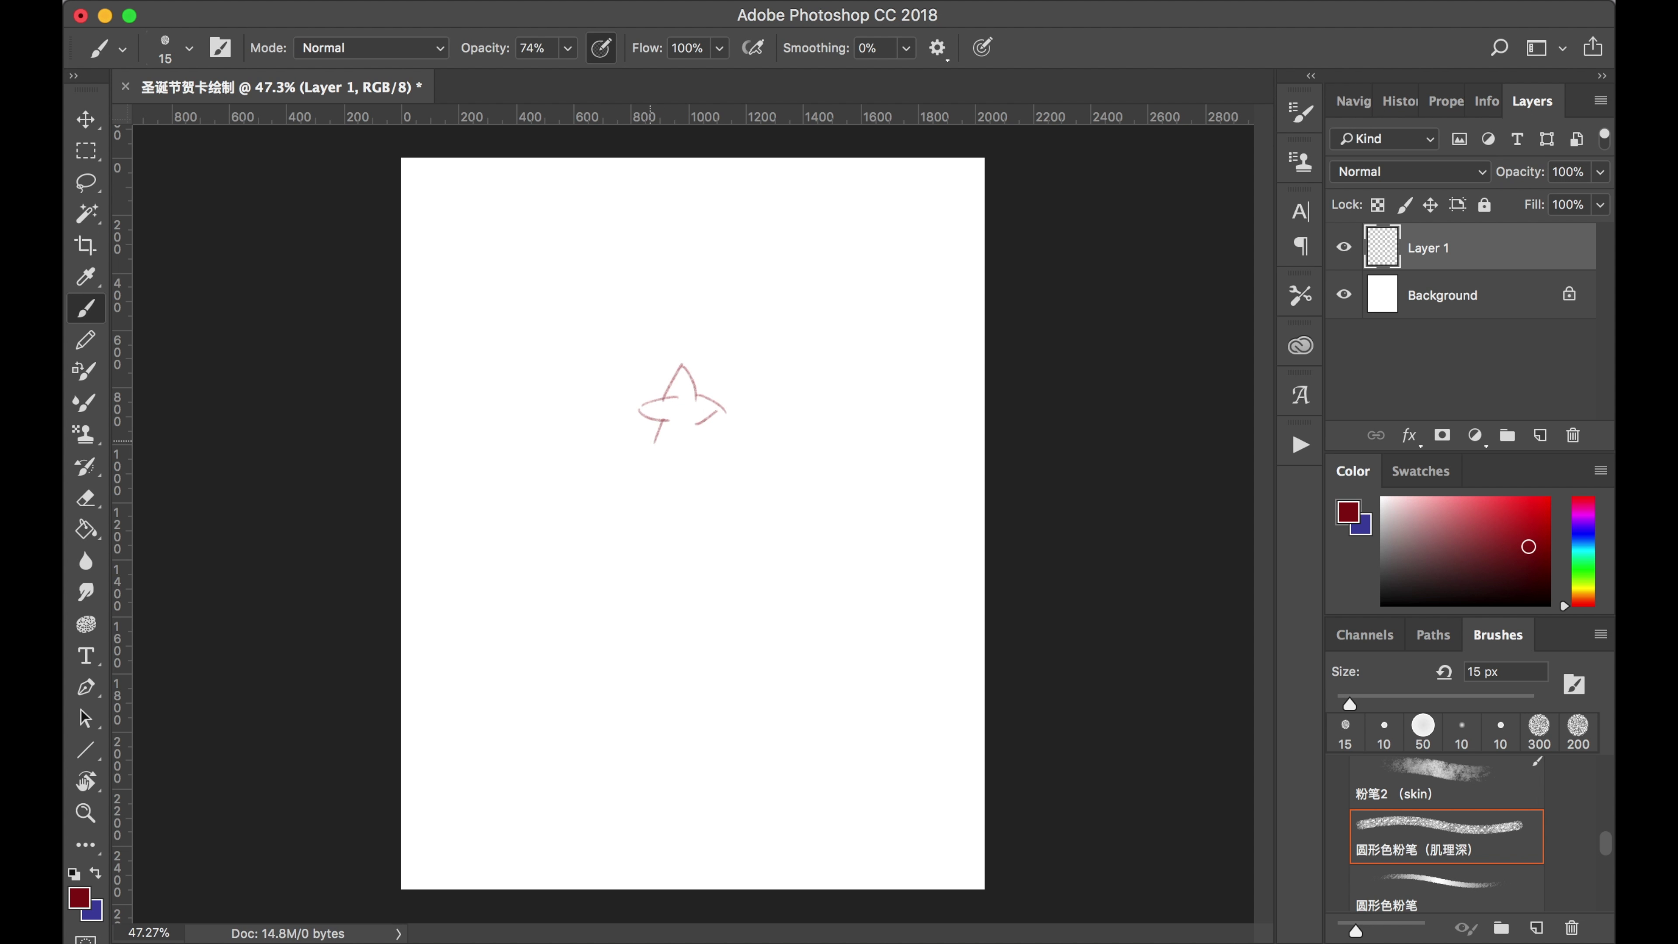
pyautogui.moveTo(681, 429)
pyautogui.mouseDown()
pyautogui.moveTo(584, 594)
pyautogui.moveTo(749, 602)
pyautogui.mouseUp()
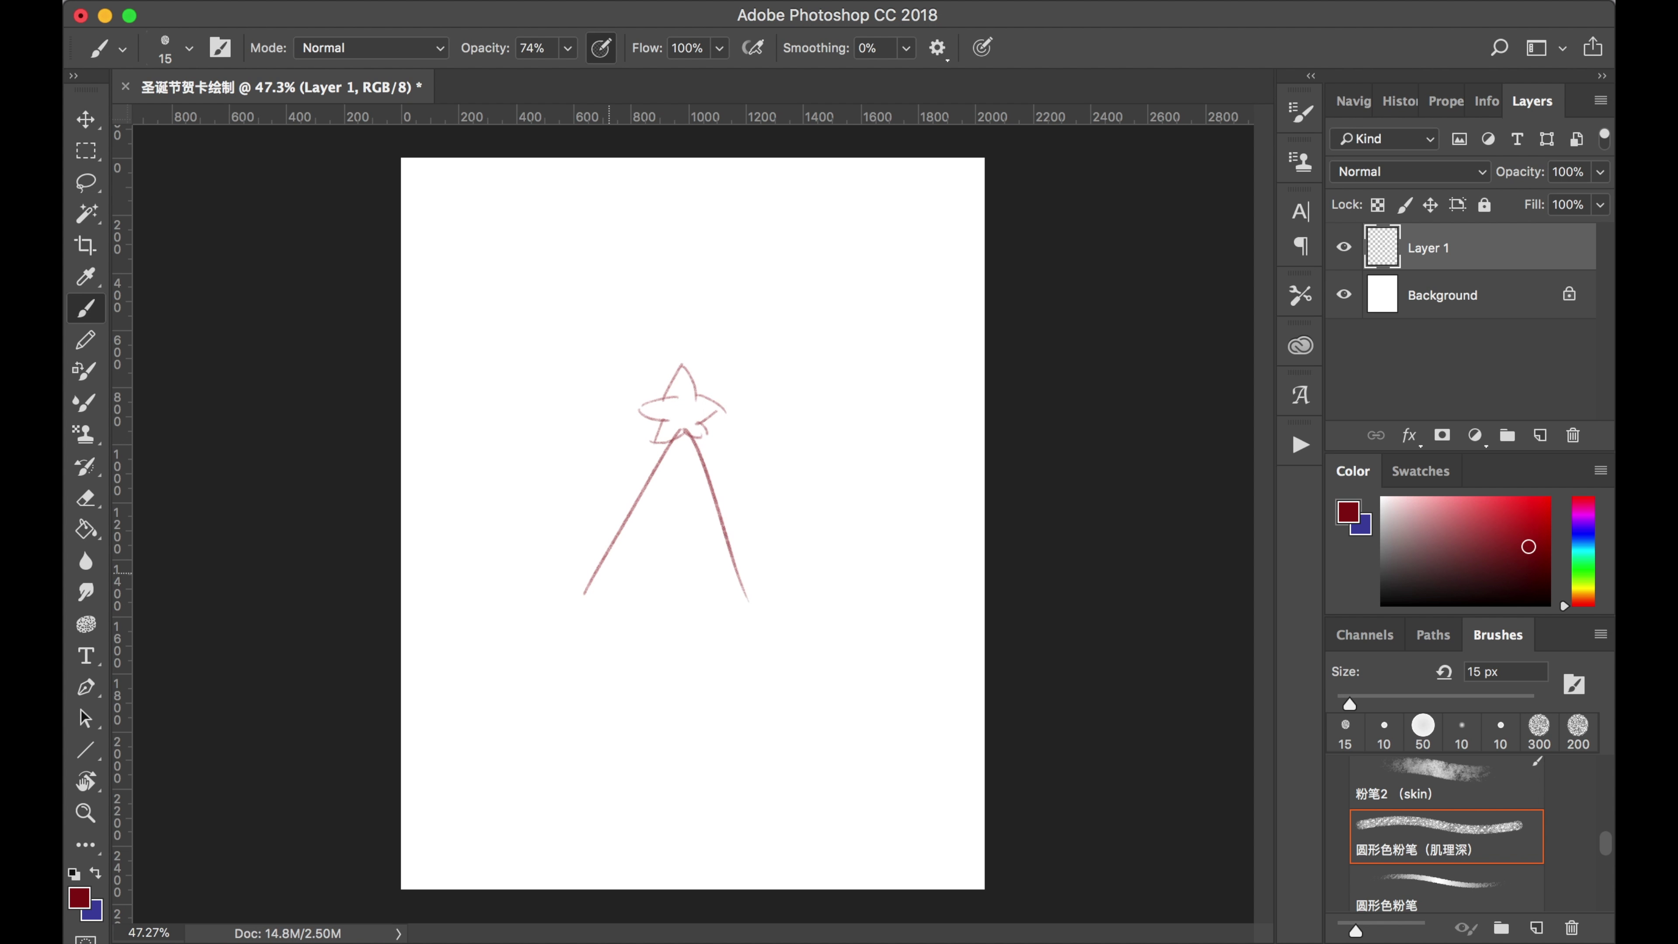
pyautogui.press('alt+super+z')
pyautogui.press('alt+super+z')
pyautogui.moveTo(671, 439)
pyautogui.mouseDown()
pyautogui.moveTo(606, 638)
pyautogui.moveTo(772, 636)
pyautogui.mouseUp()
pyautogui.press('alt+super+z')
pyautogui.moveTo(591, 642); pyautogui.dragTo(789, 625)
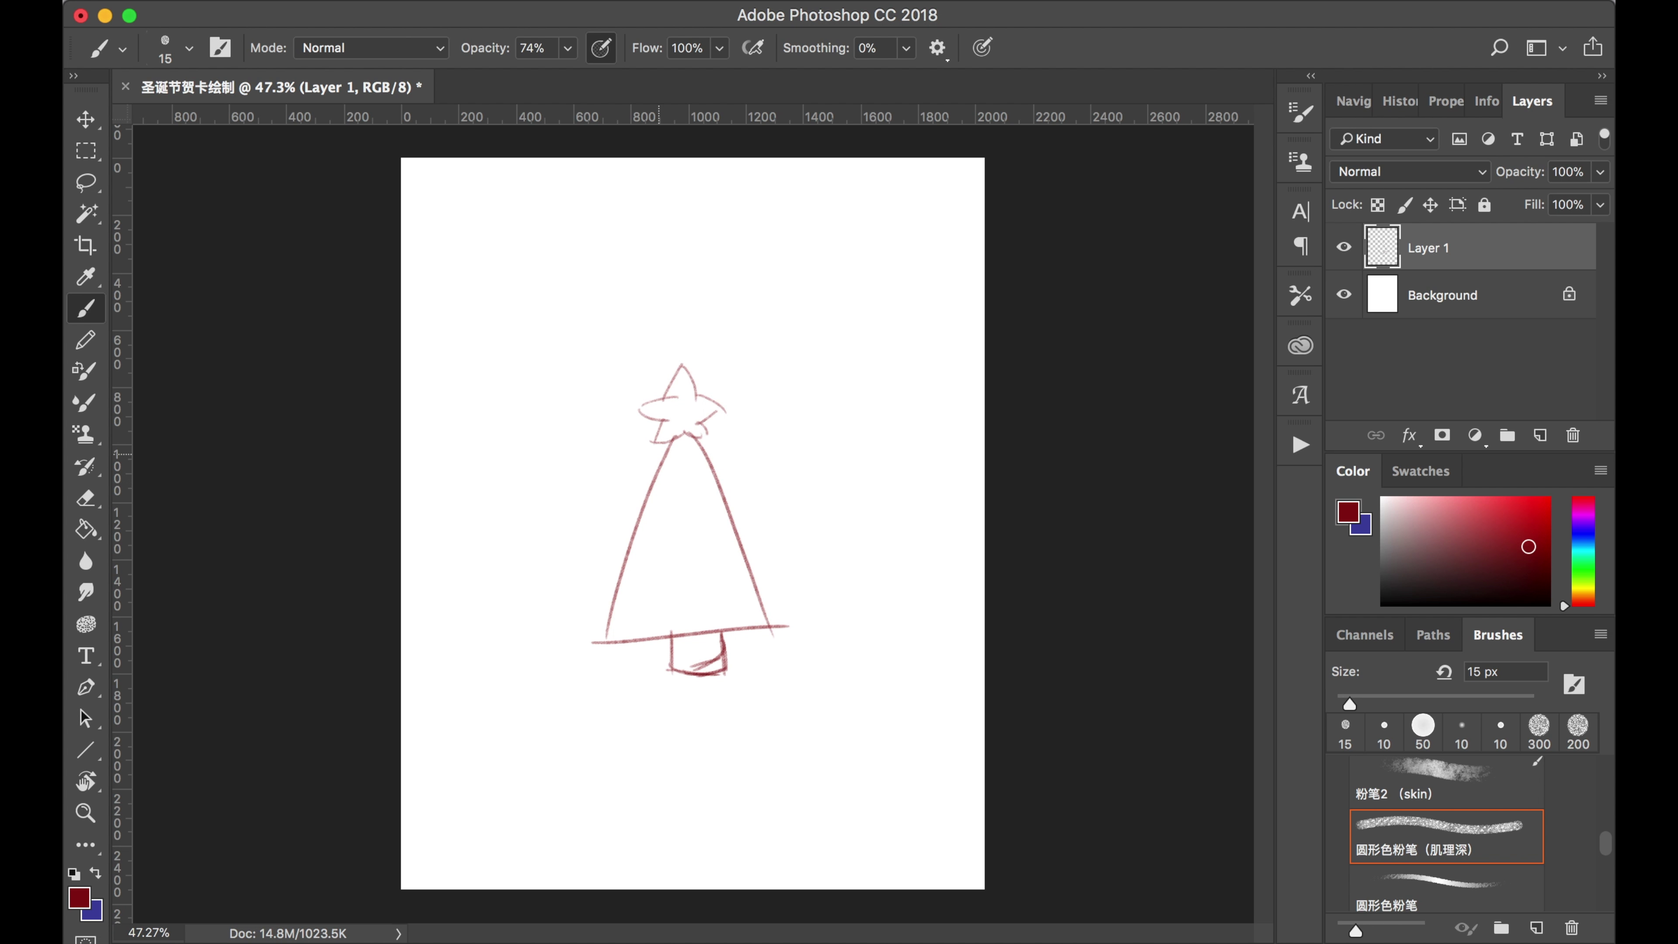
# Sketch three overlapping garland curves across the upper part of the page with small round ornaments hanging beneath.
pyautogui.moveTo(414, 226); pyautogui.dragTo(662, 235)
pyautogui.moveTo(537, 218); pyautogui.dragTo(818, 238)
pyautogui.moveTo(734, 220); pyautogui.dragTo(962, 217)
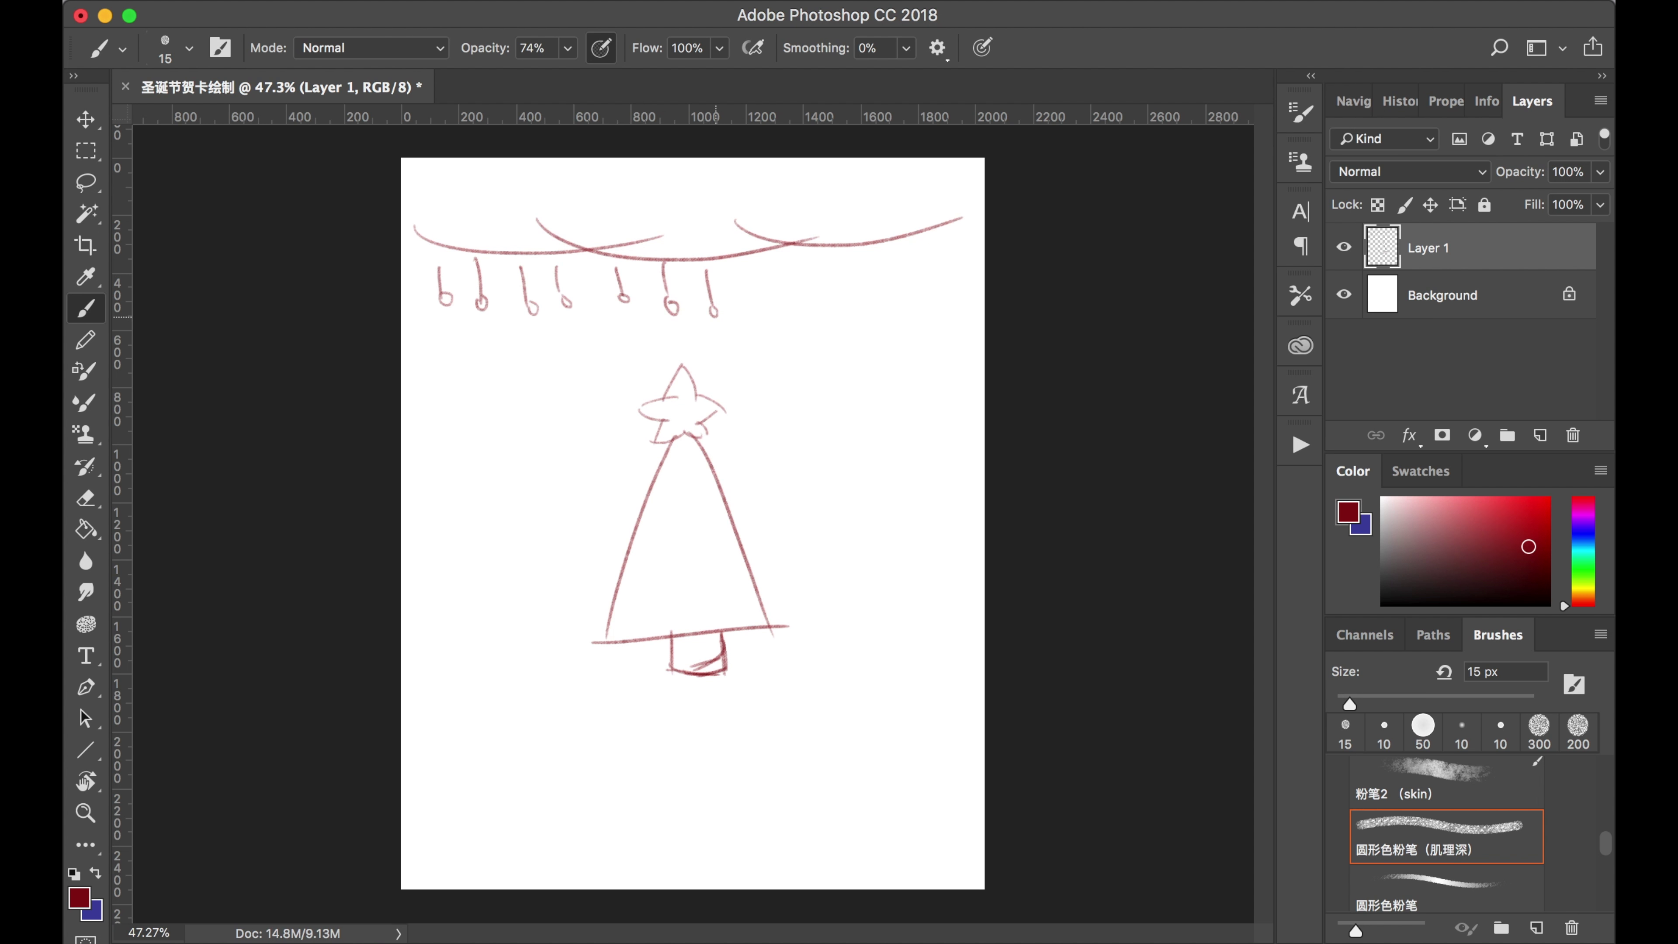
# Sketch a horizontal ground line across the lower part of the page and hatch the area below with diagonal strokes.
pyautogui.moveTo(401, 744)
pyautogui.mouseDown()
pyautogui.moveTo(957, 717)
pyautogui.moveTo(683, 761)
pyautogui.moveTo(984, 750)
pyautogui.mouseUp()
pyautogui.press('super+z')
pyautogui.press('super+z')
pyautogui.moveTo(401, 752); pyautogui.dragTo(957, 744)
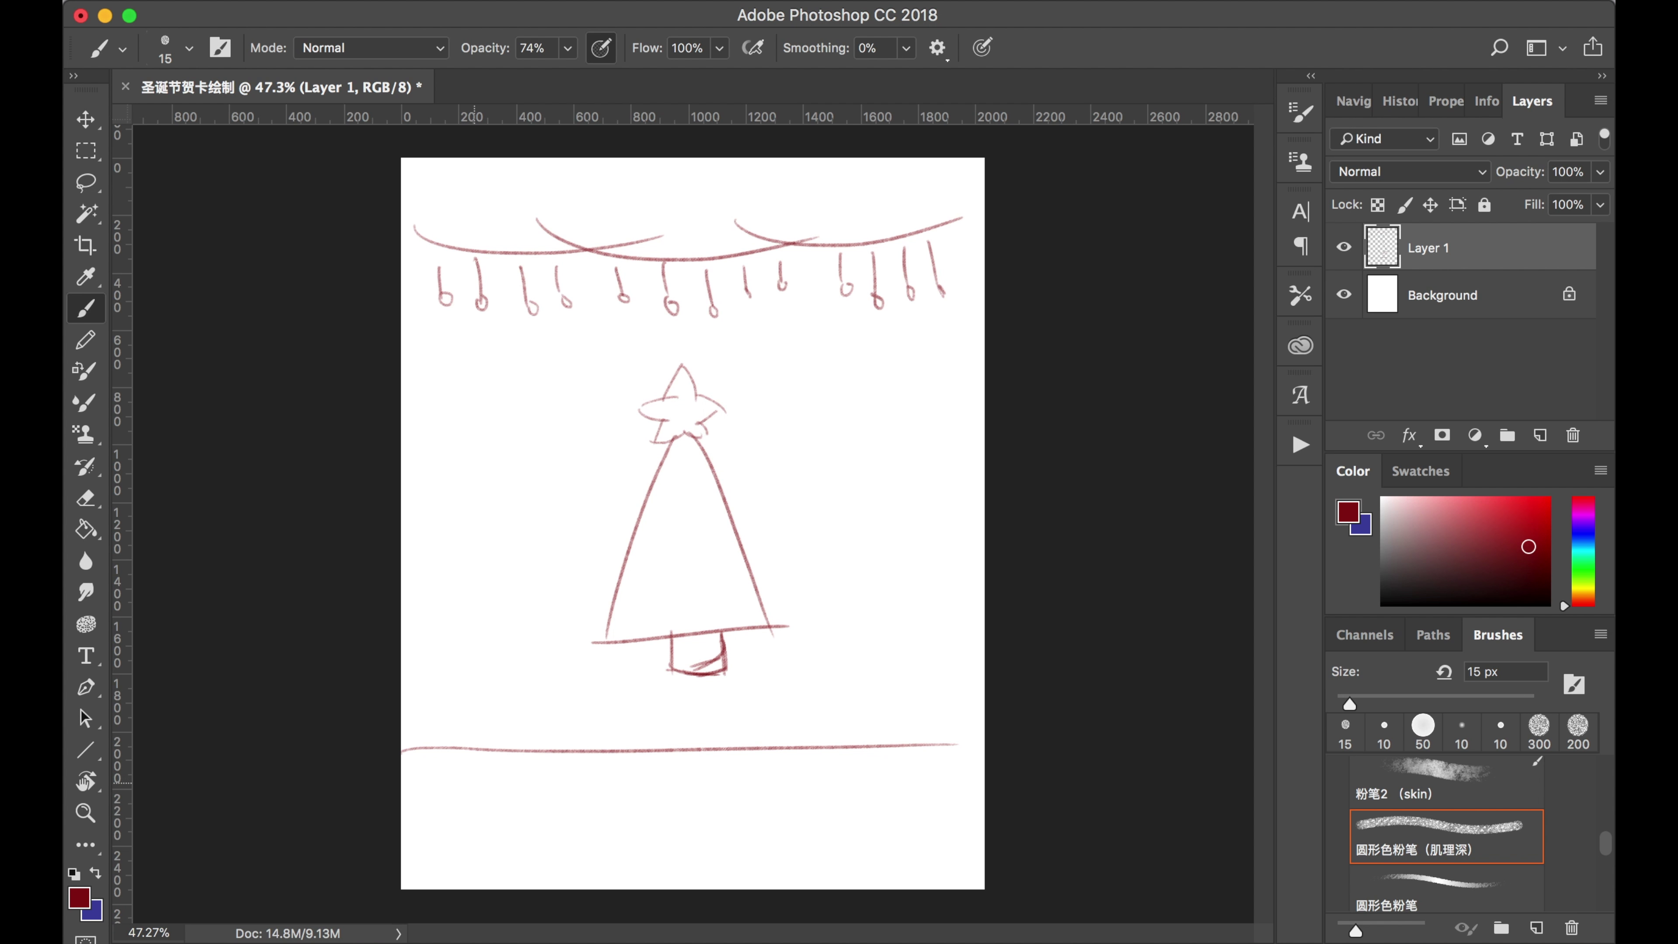
pyautogui.moveTo(560, 752); pyautogui.dragTo(459, 865)
pyautogui.moveTo(615, 765); pyautogui.dragTo(511, 887)
pyautogui.moveTo(743, 744); pyautogui.dragTo(637, 863)
pyautogui.moveTo(857, 743); pyautogui.dragTo(727, 871)
pyautogui.moveTo(955, 738); pyautogui.dragTo(833, 852)
# Handwrite a rough Merry Christmas greeting over the hatched ground area.
pyautogui.moveTo(621, 826); pyautogui.dragTo(644, 846)
pyautogui.moveTo(647, 849); pyautogui.dragTo(684, 810)
pyautogui.moveTo(712, 798); pyautogui.dragTo(684, 852)
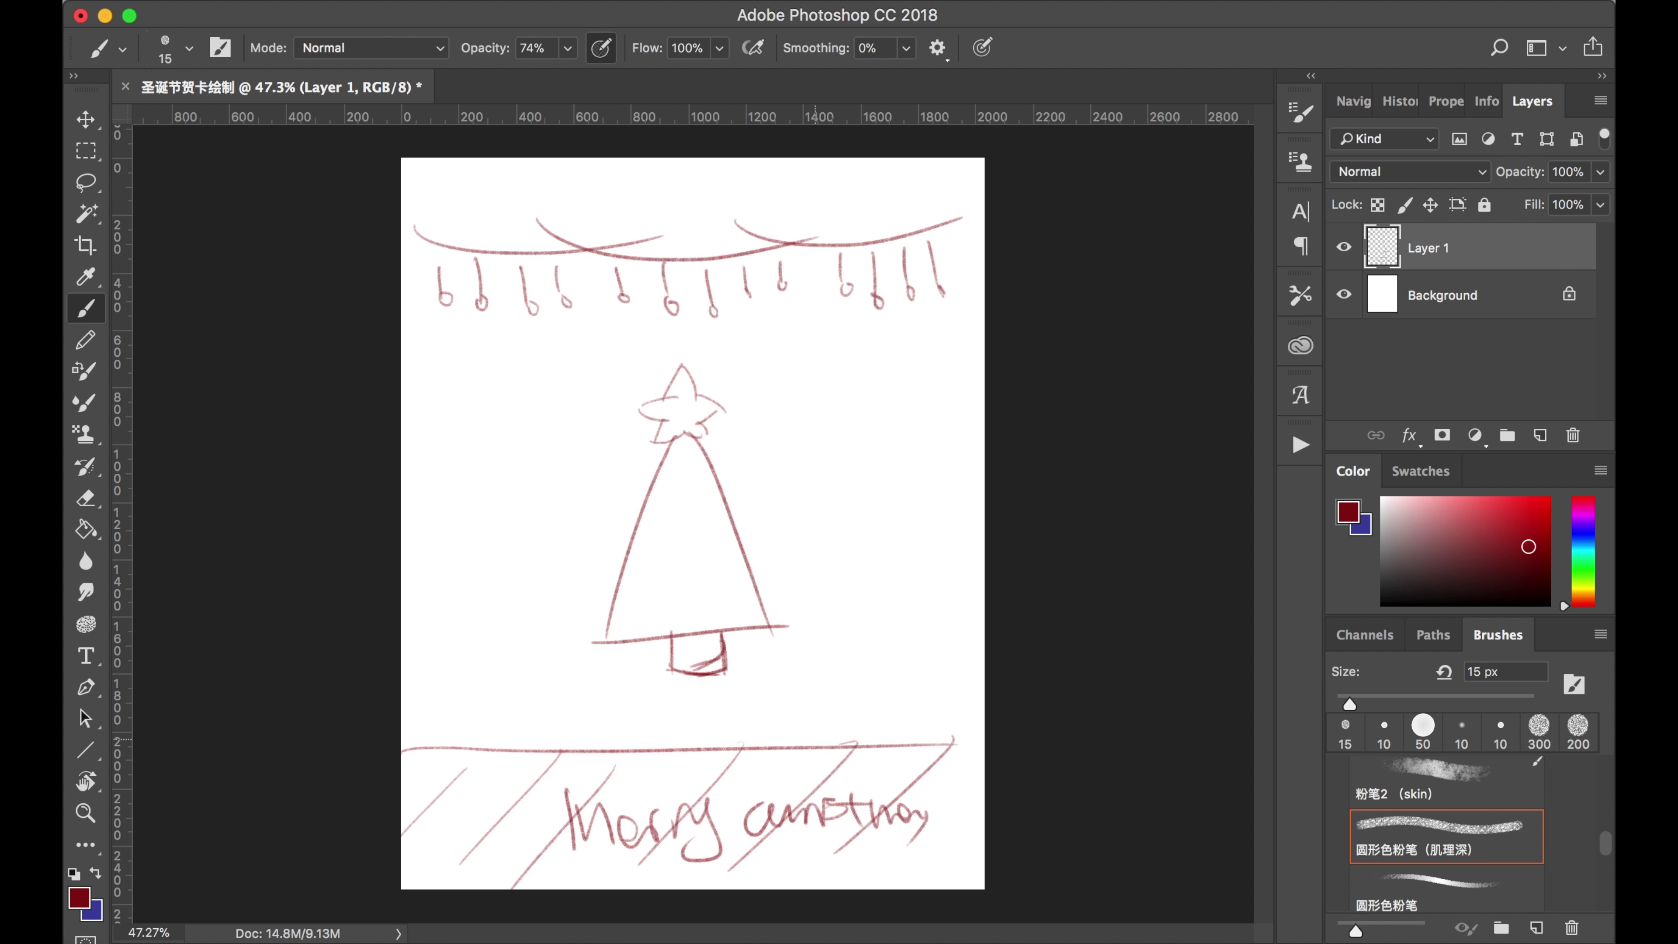
# Divide the triangular tree into four tiers with three roughly horizontal lines.
pyautogui.press('super+plus')
pyautogui.press('super+plus')
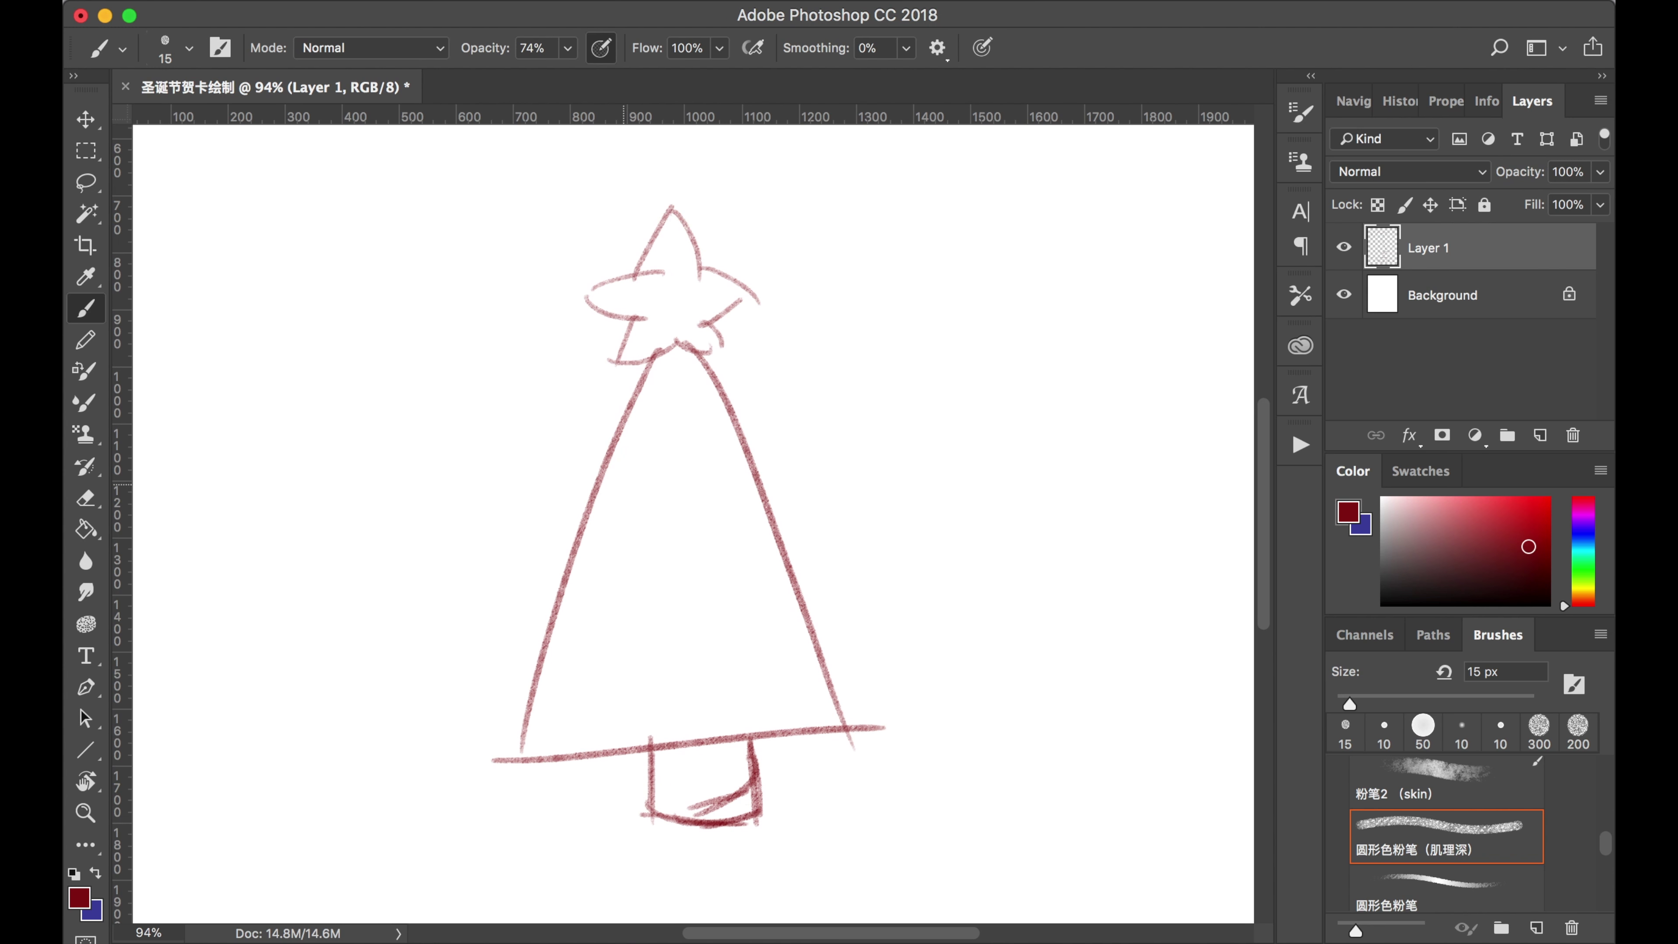
pyautogui.moveTo(548, 572); pyautogui.dragTo(811, 566)
pyautogui.moveTo(531, 658); pyautogui.dragTo(835, 643)
pyautogui.press('super+minus')
pyautogui.press('super+minus')
pyautogui.press('super+minus')
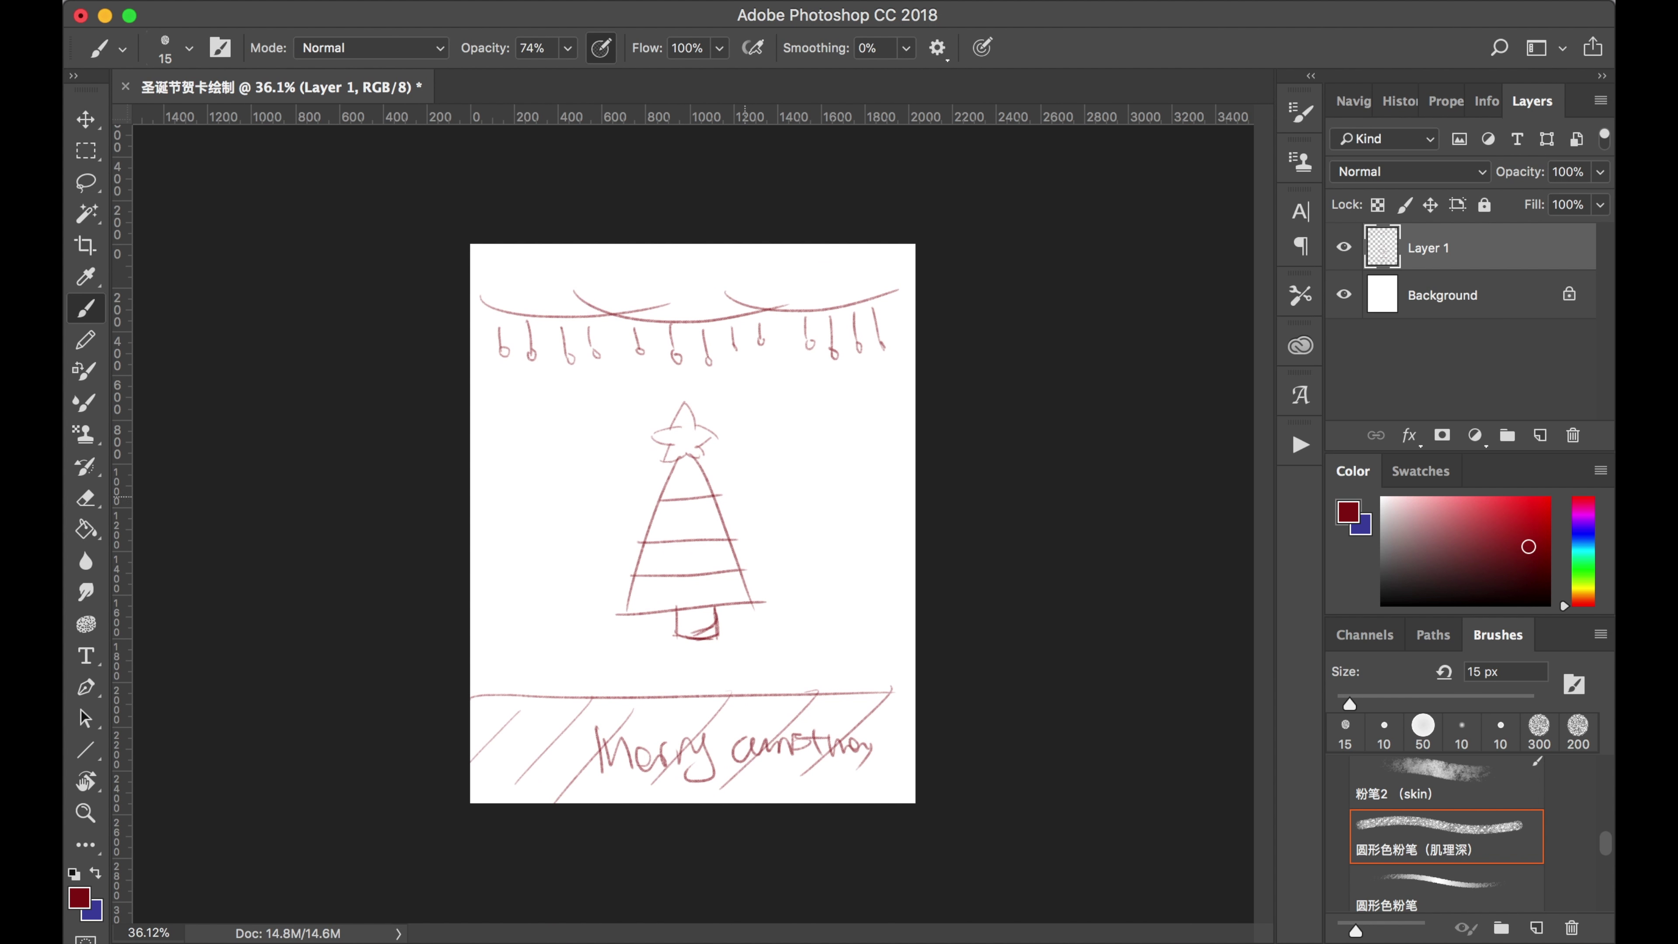
# Erase stray lines around the treetop star and retrace its outline with bolder, fuller curved points.
pyautogui.click(1352, 102)
pyautogui.scroll(6, 757, 588)
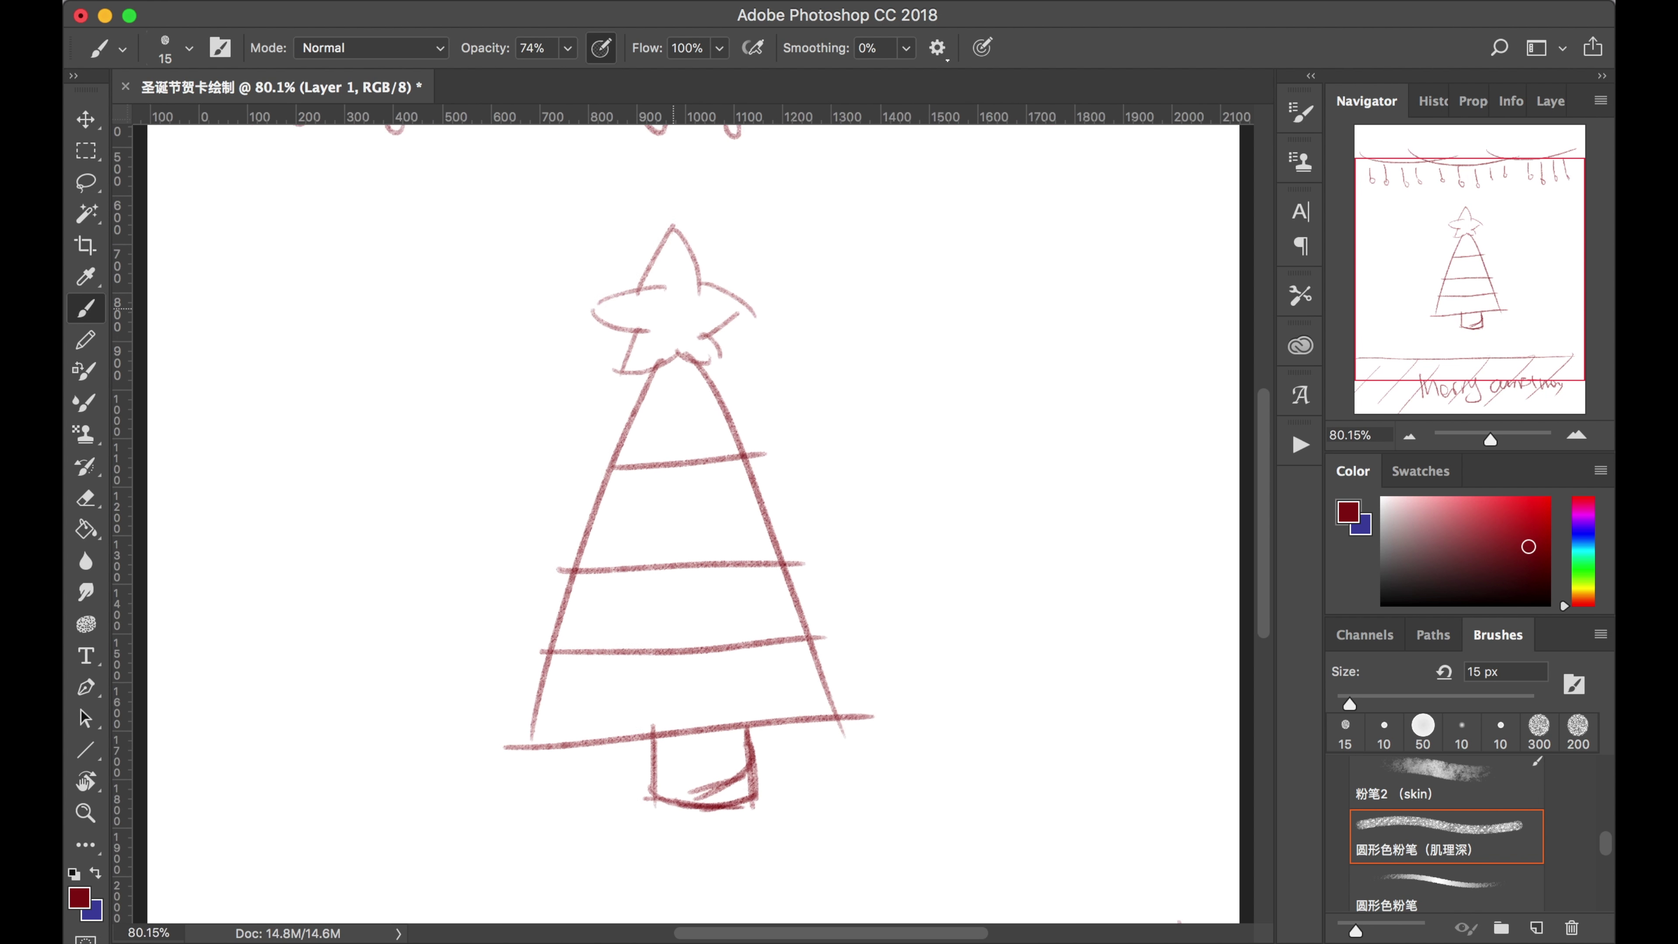
pyautogui.scroll(4, 760, 412)
pyautogui.press('e')
pyautogui.moveTo(637, 429)
pyautogui.mouseDown()
pyautogui.moveTo(618, 336)
pyautogui.moveTo(703, 302)
pyautogui.moveTo(693, 393)
pyautogui.moveTo(655, 375)
pyautogui.moveTo(588, 436)
pyautogui.moveTo(690, 374)
pyautogui.moveTo(725, 444)
pyautogui.moveTo(597, 418)
pyautogui.moveTo(479, 493)
pyautogui.moveTo(574, 446)
pyautogui.moveTo(502, 528)
pyautogui.moveTo(571, 574)
pyautogui.moveTo(532, 656)
pyautogui.moveTo(554, 665)
pyautogui.moveTo(650, 609)
pyautogui.moveTo(786, 672)
pyautogui.mouseUp()
pyautogui.press('b')
pyautogui.moveTo(754, 609)
pyautogui.mouseDown()
pyautogui.moveTo(759, 555)
pyautogui.moveTo(791, 671)
pyautogui.mouseUp()
pyautogui.moveTo(720, 446); pyautogui.dragTo(835, 522)
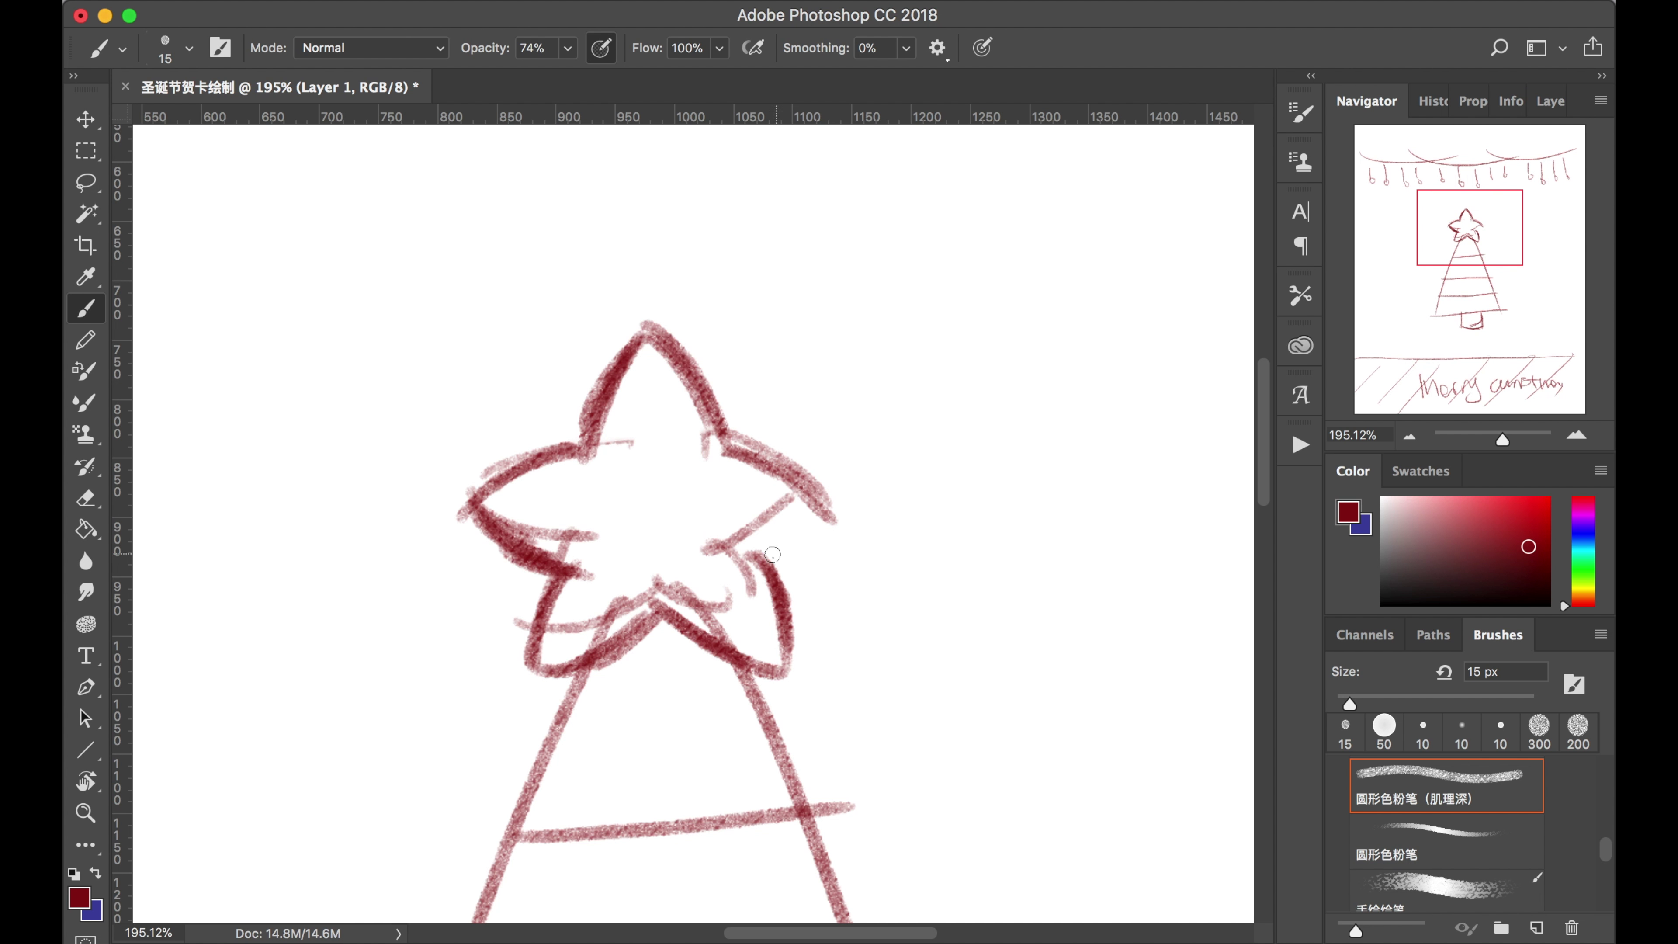
pyautogui.moveTo(770, 590); pyautogui.dragTo(826, 522)
pyautogui.moveTo(760, 462)
pyautogui.mouseDown()
pyautogui.moveTo(823, 520)
pyautogui.moveTo(816, 490)
pyautogui.moveTo(812, 535)
pyautogui.moveTo(753, 574)
pyautogui.mouseUp()
pyautogui.moveTo(462, 505)
pyautogui.mouseDown()
pyautogui.moveTo(565, 579)
pyautogui.moveTo(532, 647)
pyautogui.mouseUp()
pyautogui.moveTo(644, 327)
pyautogui.mouseDown()
pyautogui.moveTo(798, 477)
pyautogui.moveTo(823, 529)
pyautogui.mouseUp()
pyautogui.press('e')
pyautogui.moveTo(746, 401); pyautogui.dragTo(775, 428)
pyautogui.press('b')
pyautogui.moveTo(696, 364)
pyautogui.mouseDown()
pyautogui.moveTo(723, 429)
pyautogui.moveTo(818, 540)
pyautogui.mouseUp()
# Retrace the tree's top tier with thick curved sides and a gently curved lower edge.
pyautogui.scroll(-5, 818, 540)
pyautogui.moveTo(633, 401); pyautogui.dragTo(583, 518)
pyautogui.moveTo(713, 398); pyautogui.dragTo(754, 494)
pyautogui.moveTo(659, 390); pyautogui.dragTo(583, 516)
pyautogui.moveTo(707, 398); pyautogui.dragTo(761, 492)
pyautogui.moveTo(640, 396); pyautogui.dragTo(577, 519)
pyautogui.moveTo(568, 519); pyautogui.dragTo(766, 503)
pyautogui.moveTo(707, 400); pyautogui.dragTo(752, 482)
pyautogui.moveTo(670, 380); pyautogui.dragTo(608, 472)
pyautogui.moveTo(568, 516); pyautogui.dragTo(673, 506)
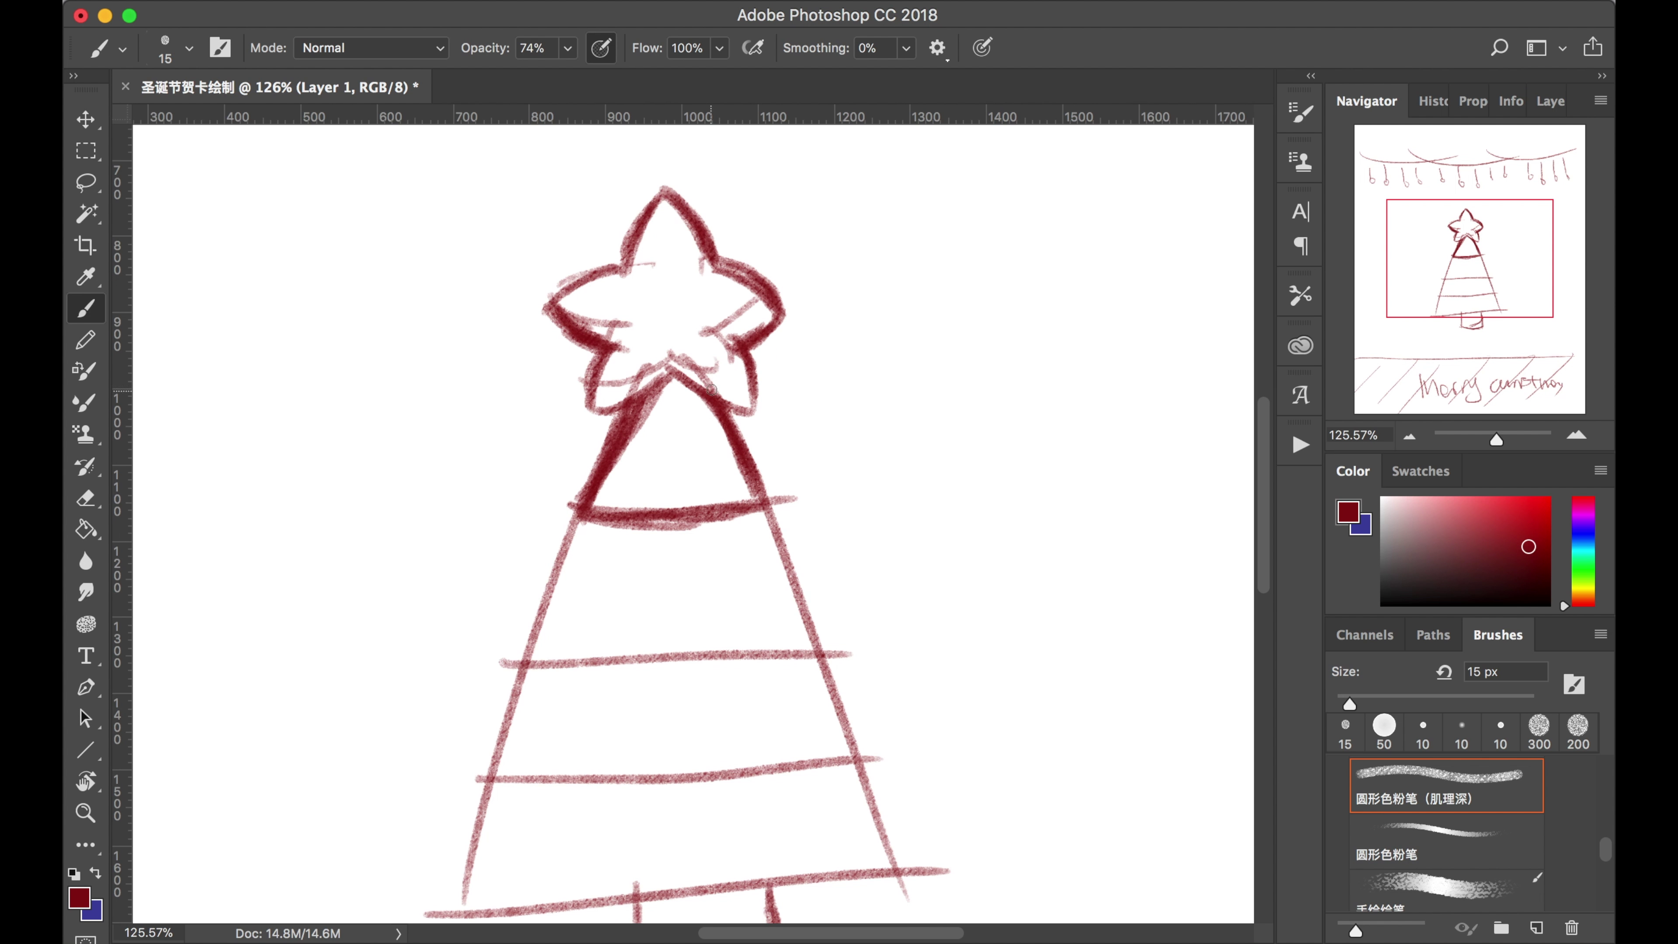
pyautogui.moveTo(710, 383); pyautogui.dragTo(773, 502)
# Switch the eraser to the 圆形色粉笔 preset at 45 px and erase the rough guide lines around the second tier.
pyautogui.scroll(2, 680, 468)
pyautogui.scroll(3, 680, 468)
pyautogui.press('e')
pyautogui.press('[')
pyautogui.press('[')
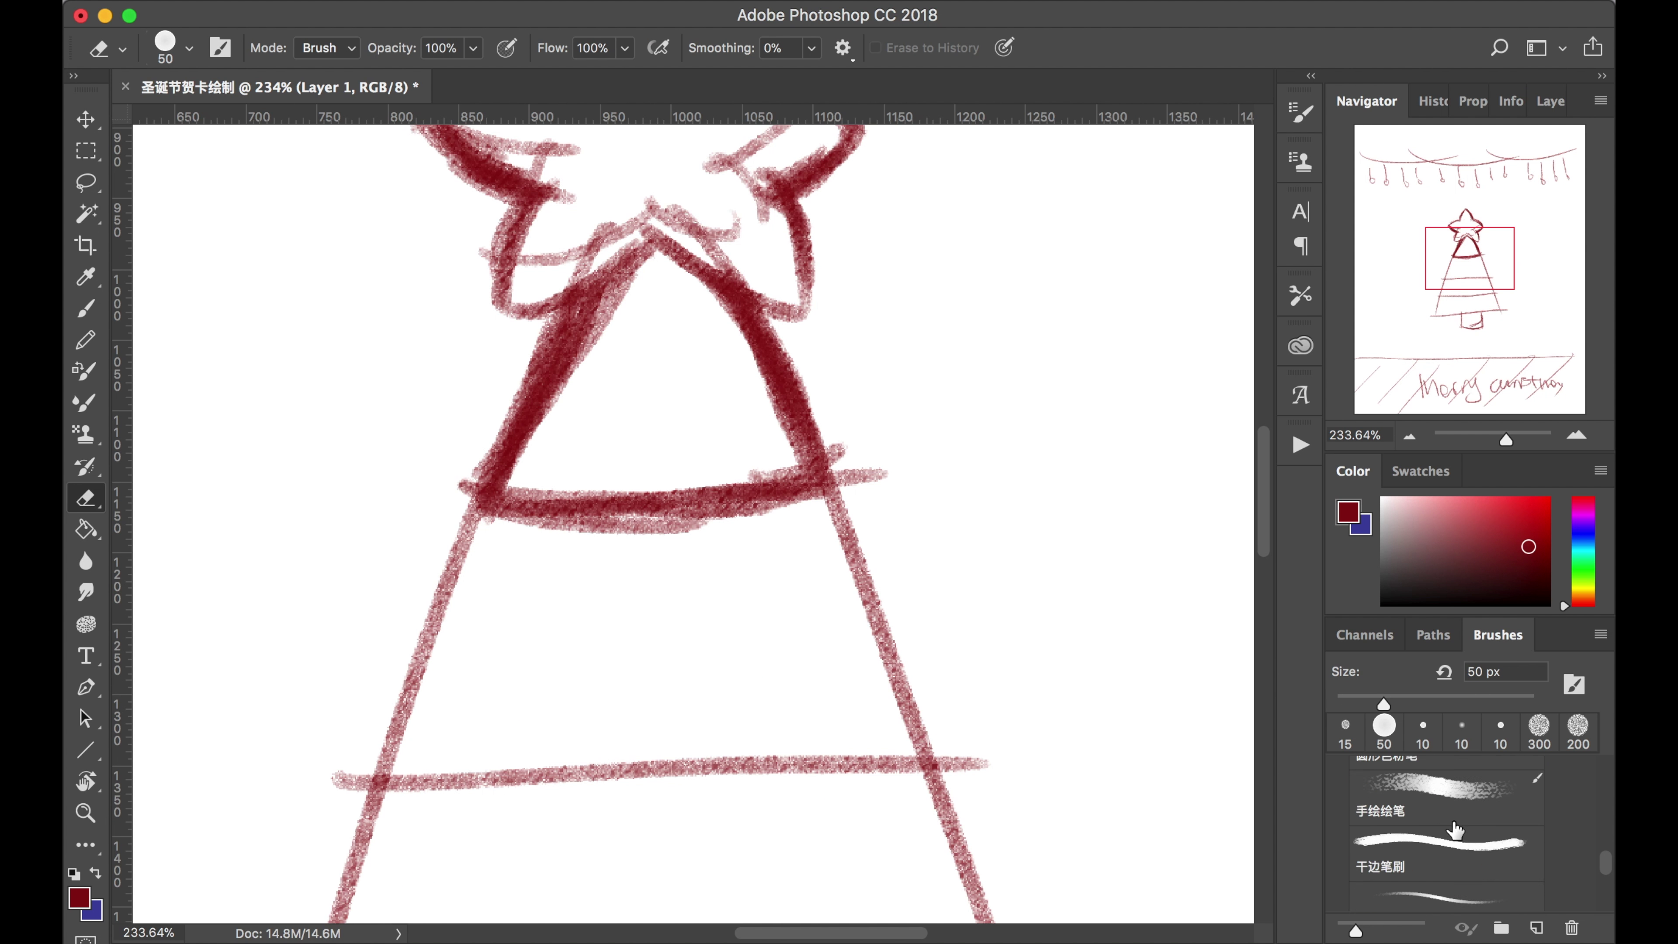
pyautogui.press(']')
pyautogui.press(']')
pyautogui.press(']')
pyautogui.press(']')
pyautogui.press(']')
pyautogui.press(']')
pyautogui.press(']')
pyautogui.press(']')
pyautogui.moveTo(432, 666)
pyautogui.mouseDown()
pyautogui.moveTo(453, 644)
pyautogui.moveTo(370, 760)
pyautogui.mouseUp()
pyautogui.moveTo(858, 588)
pyautogui.mouseDown()
pyautogui.moveTo(843, 423)
pyautogui.moveTo(857, 476)
pyautogui.mouseUp()
pyautogui.moveTo(901, 651); pyautogui.dragTo(915, 714)
pyautogui.moveTo(720, 736); pyautogui.dragTo(898, 712)
# Draw the second tier with flared sides and a curved lower edge beneath the top tier.
pyautogui.press('b')
pyautogui.moveTo(592, 521); pyautogui.dragTo(827, 510)
pyautogui.moveTo(796, 388); pyautogui.dragTo(828, 512)
pyautogui.moveTo(517, 516); pyautogui.dragTo(399, 740)
pyautogui.moveTo(393, 736); pyautogui.dragTo(631, 757)
pyautogui.moveTo(524, 744); pyautogui.dragTo(897, 723)
pyautogui.moveTo(802, 512); pyautogui.dragTo(895, 719)
pyautogui.moveTo(847, 614); pyautogui.dragTo(896, 729)
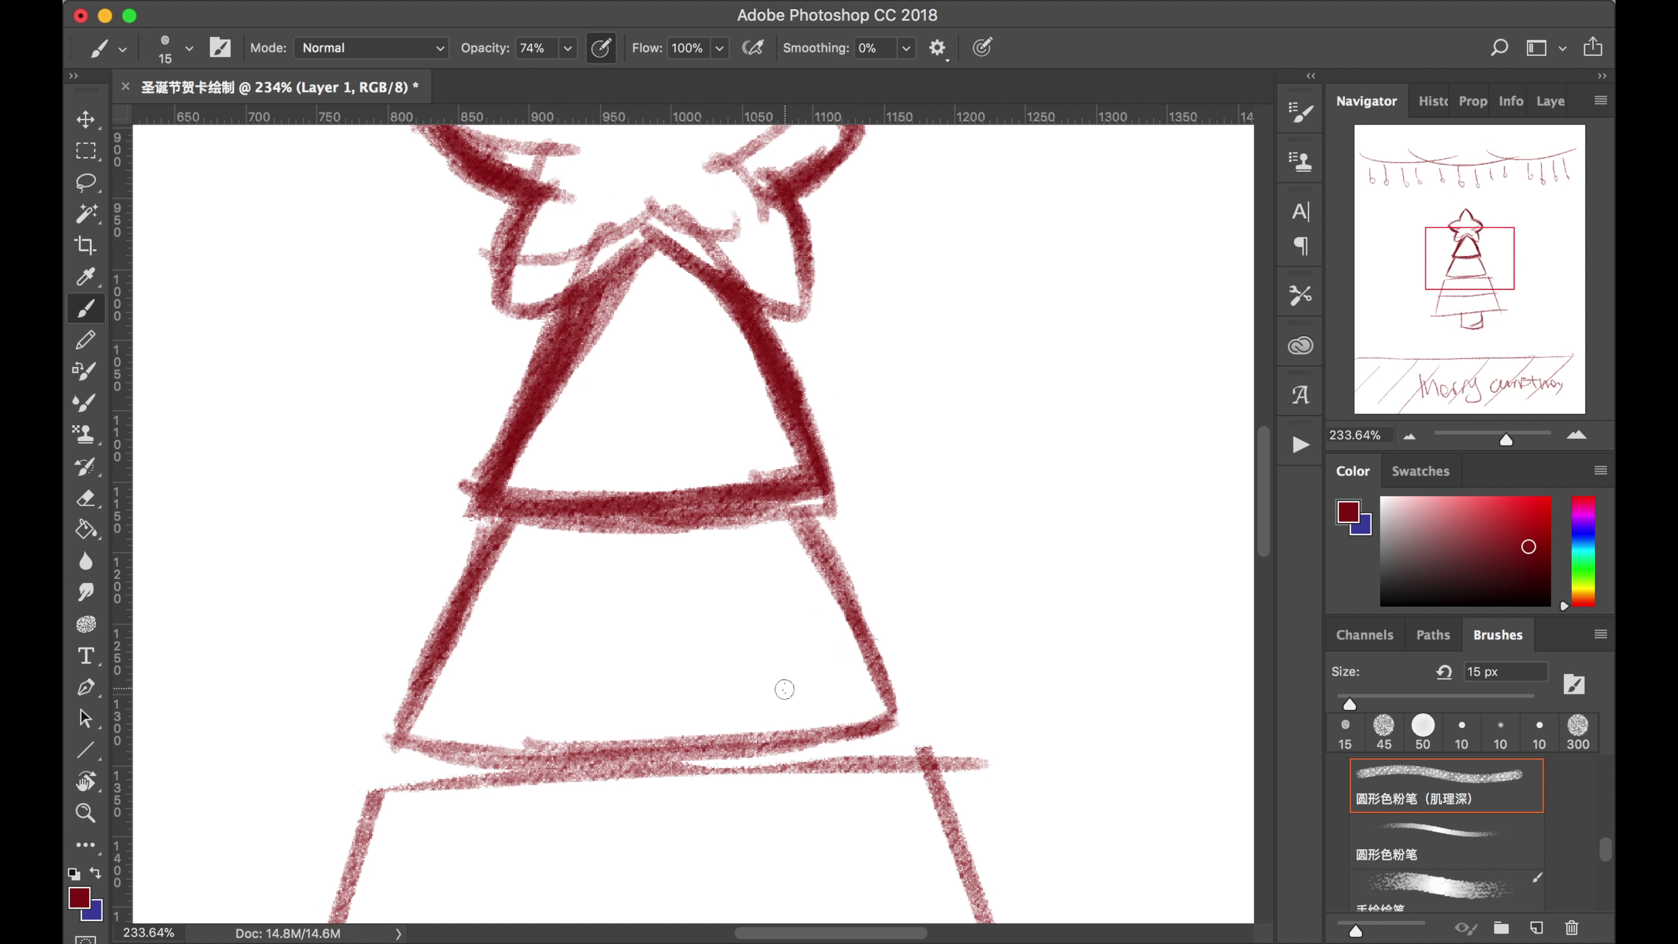
# Erase the remaining rough side and tier lines between the second tier and the tree's base.
pyautogui.scroll(-5, 781, 691)
pyautogui.scroll(-1, 779, 697)
pyautogui.press('e')
pyautogui.moveTo(521, 581)
pyautogui.mouseDown()
pyautogui.moveTo(831, 536)
pyautogui.moveTo(560, 604)
pyautogui.mouseUp()
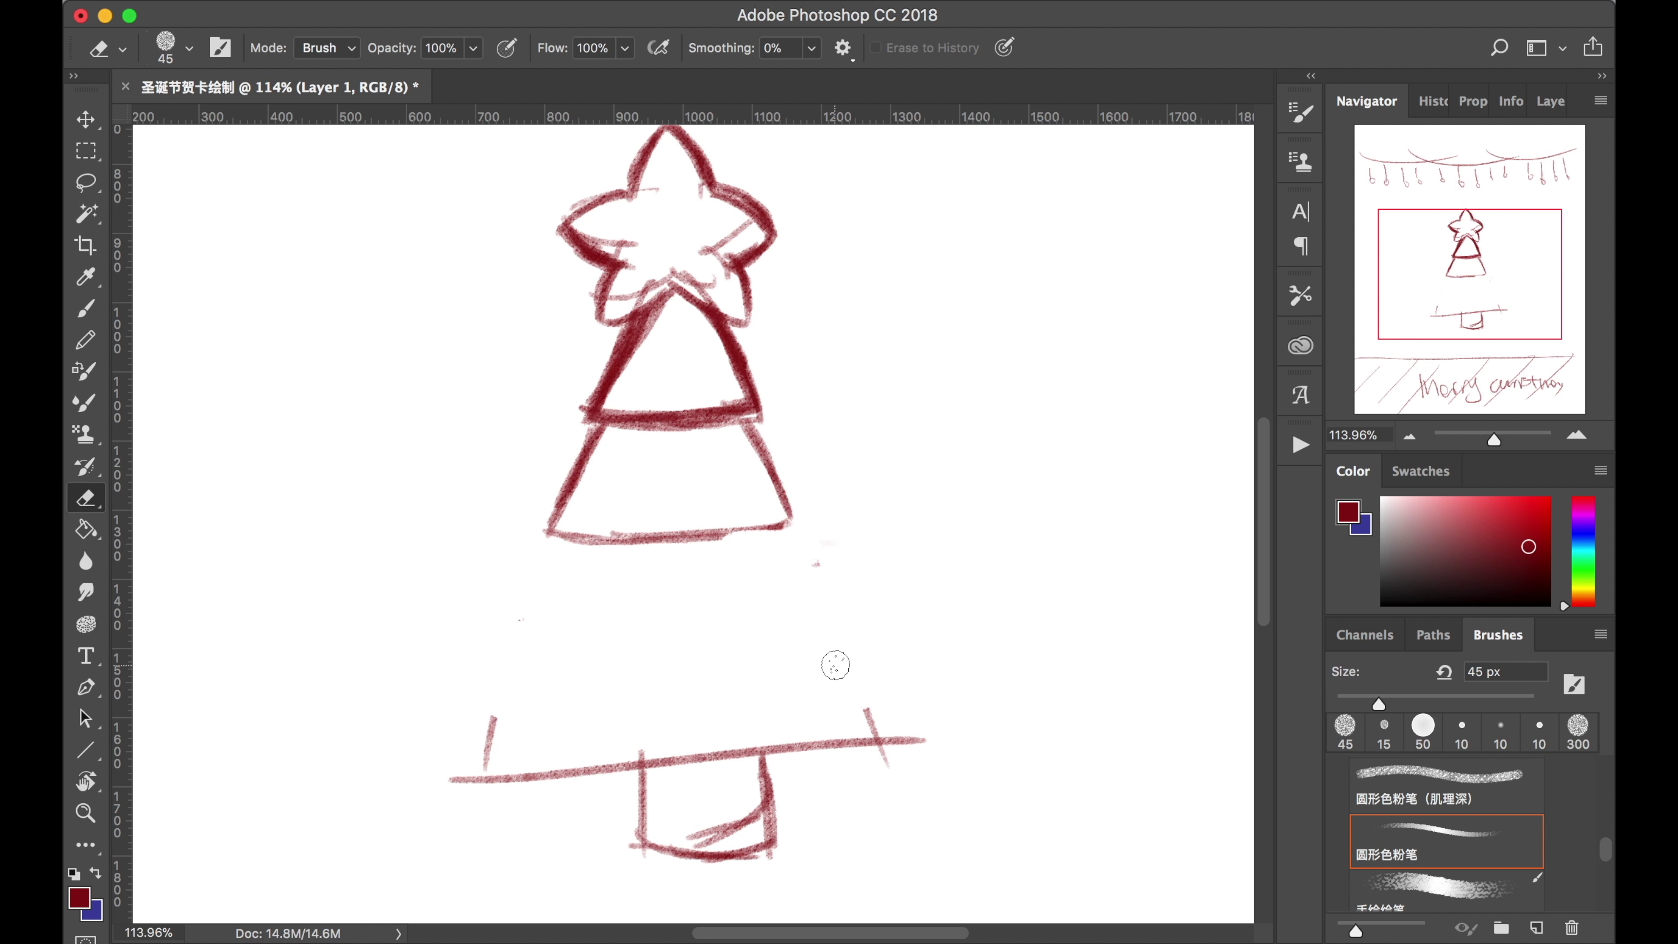
# Draw the third tier wider than the second, with flared sides and a curved lower edge.
pyautogui.scroll(7, 835, 665)
pyautogui.press('b')
pyautogui.moveTo(466, 563); pyautogui.dragTo(370, 724)
pyautogui.moveTo(429, 616)
pyautogui.mouseDown()
pyautogui.moveTo(379, 764)
pyautogui.moveTo(411, 747)
pyautogui.moveTo(657, 743)
pyautogui.mouseUp()
pyautogui.moveTo(504, 760); pyautogui.dragTo(871, 748)
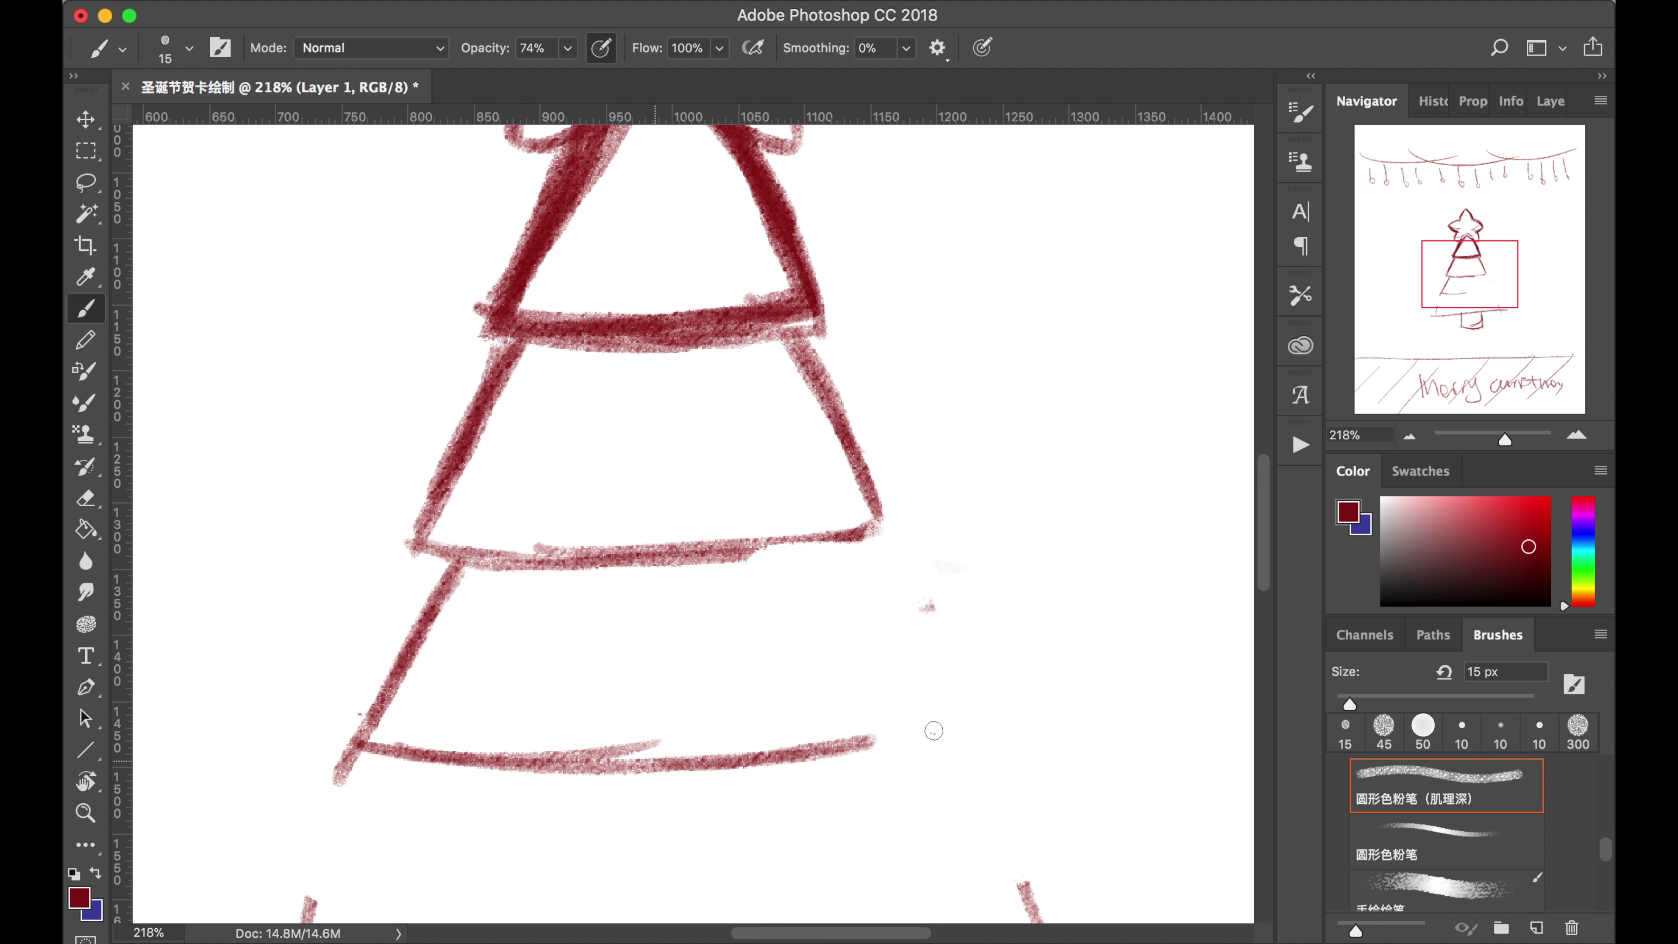
pyautogui.moveTo(660, 767); pyautogui.dragTo(983, 719)
pyautogui.moveTo(852, 545); pyautogui.dragTo(951, 704)
pyautogui.moveTo(889, 611); pyautogui.dragTo(957, 722)
pyautogui.moveTo(958, 726); pyautogui.dragTo(822, 742)
pyautogui.moveTo(363, 753); pyautogui.dragTo(831, 757)
pyautogui.moveTo(447, 558)
pyautogui.mouseDown()
pyautogui.moveTo(385, 619)
pyautogui.moveTo(365, 732)
pyautogui.mouseUp()
pyautogui.moveTo(419, 594); pyautogui.dragTo(350, 753)
pyautogui.moveTo(340, 744); pyautogui.dragTo(522, 765)
# Strengthen the lower edges of the middle tiers and draw a wider fourth tier at the tree's base.
pyautogui.moveTo(569, 865); pyautogui.dragTo(617, 671)
pyautogui.moveTo(774, 362); pyautogui.dragTo(932, 327)
pyautogui.moveTo(737, 569); pyautogui.dragTo(991, 528)
pyautogui.moveTo(449, 574)
pyautogui.mouseDown()
pyautogui.moveTo(361, 707)
pyautogui.moveTo(593, 760)
pyautogui.moveTo(1093, 710)
pyautogui.mouseUp()
pyautogui.moveTo(964, 548)
pyautogui.mouseDown()
pyautogui.moveTo(1053, 634)
pyautogui.moveTo(1093, 720)
pyautogui.mouseUp()
pyautogui.moveTo(441, 577); pyautogui.dragTo(487, 776)
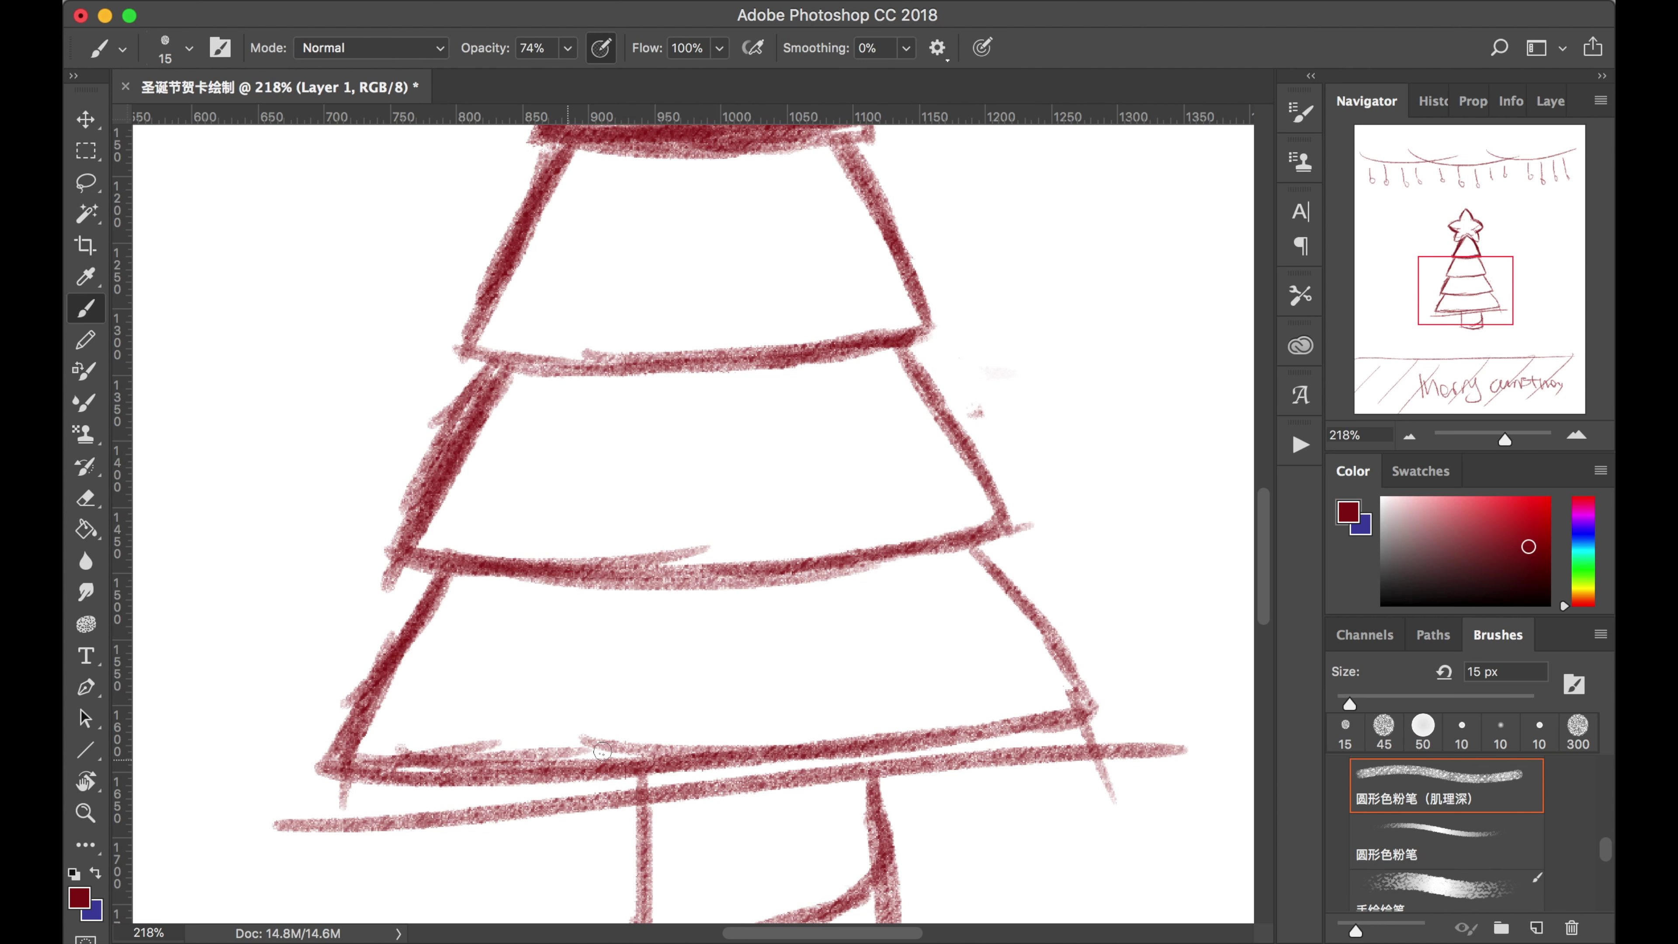
pyautogui.moveTo(984, 551); pyautogui.dragTo(1088, 702)
pyautogui.moveTo(383, 775)
pyautogui.mouseDown()
pyautogui.moveTo(895, 775)
pyautogui.moveTo(1080, 726)
pyautogui.mouseUp()
# Erase the old trunk and base line below the fourth tier and retrace the tier's lower edge.
pyautogui.scroll(-5, 920, 643)
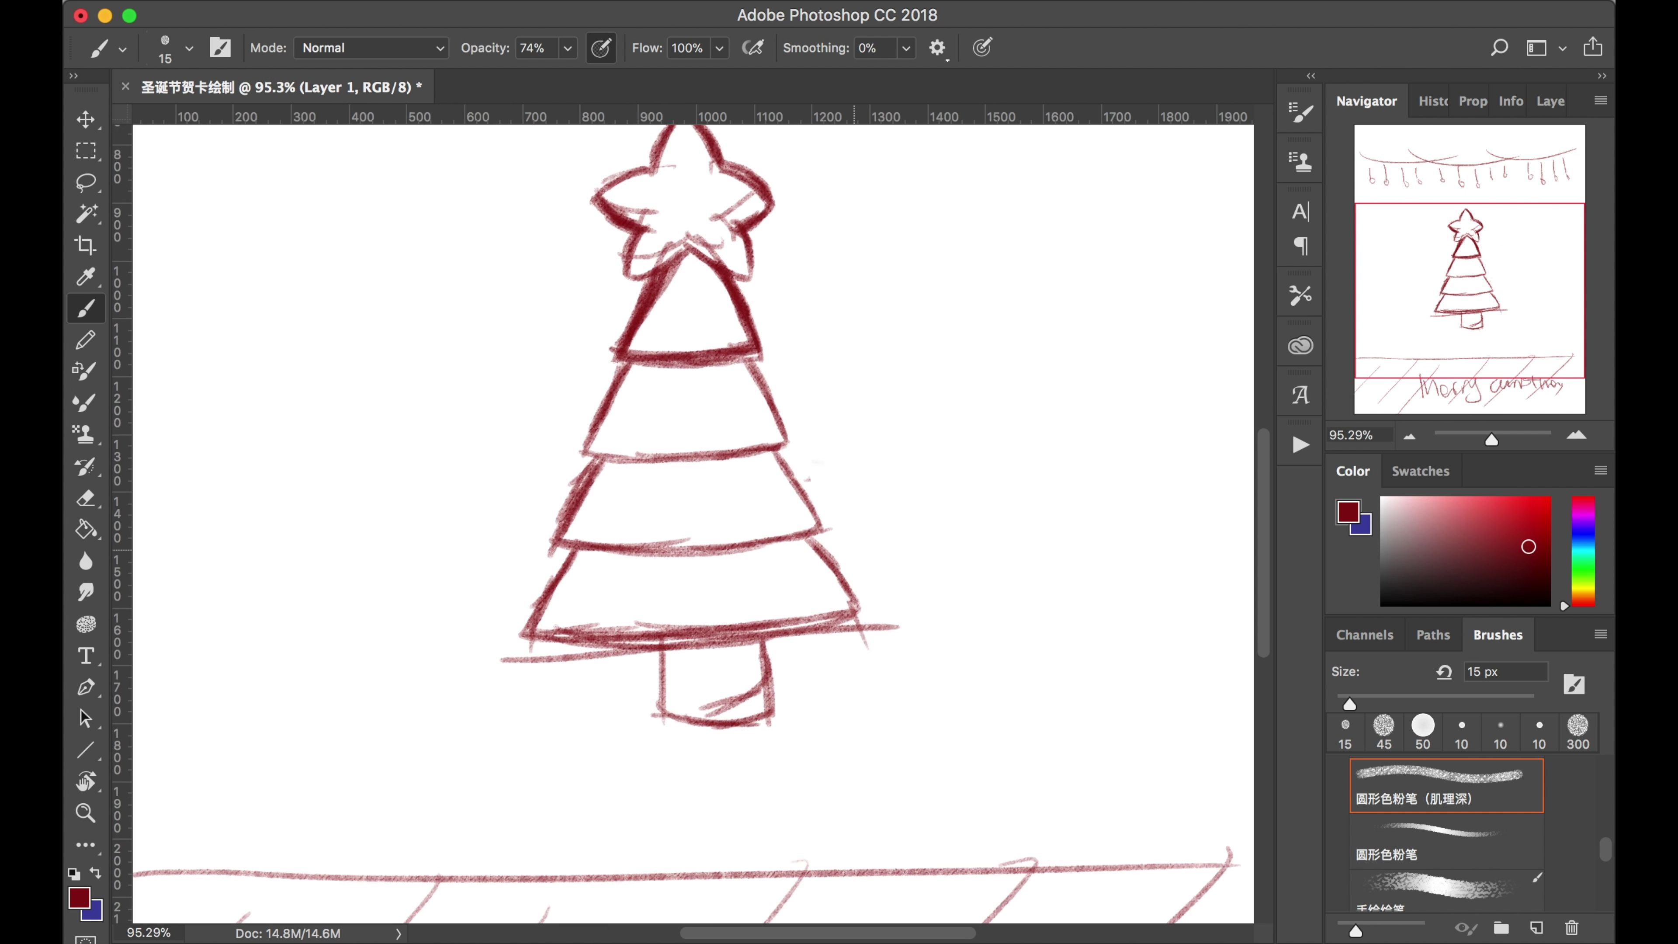
pyautogui.scroll(2, 697, 515)
pyautogui.press('e')
pyautogui.moveTo(731, 725)
pyautogui.mouseDown()
pyautogui.moveTo(790, 783)
pyautogui.moveTo(653, 741)
pyautogui.moveTo(964, 662)
pyautogui.moveTo(522, 735)
pyautogui.moveTo(869, 689)
pyautogui.mouseUp()
pyautogui.press('b')
pyautogui.moveTo(608, 693); pyautogui.dragTo(845, 683)
pyautogui.moveTo(735, 687); pyautogui.dragTo(930, 650)
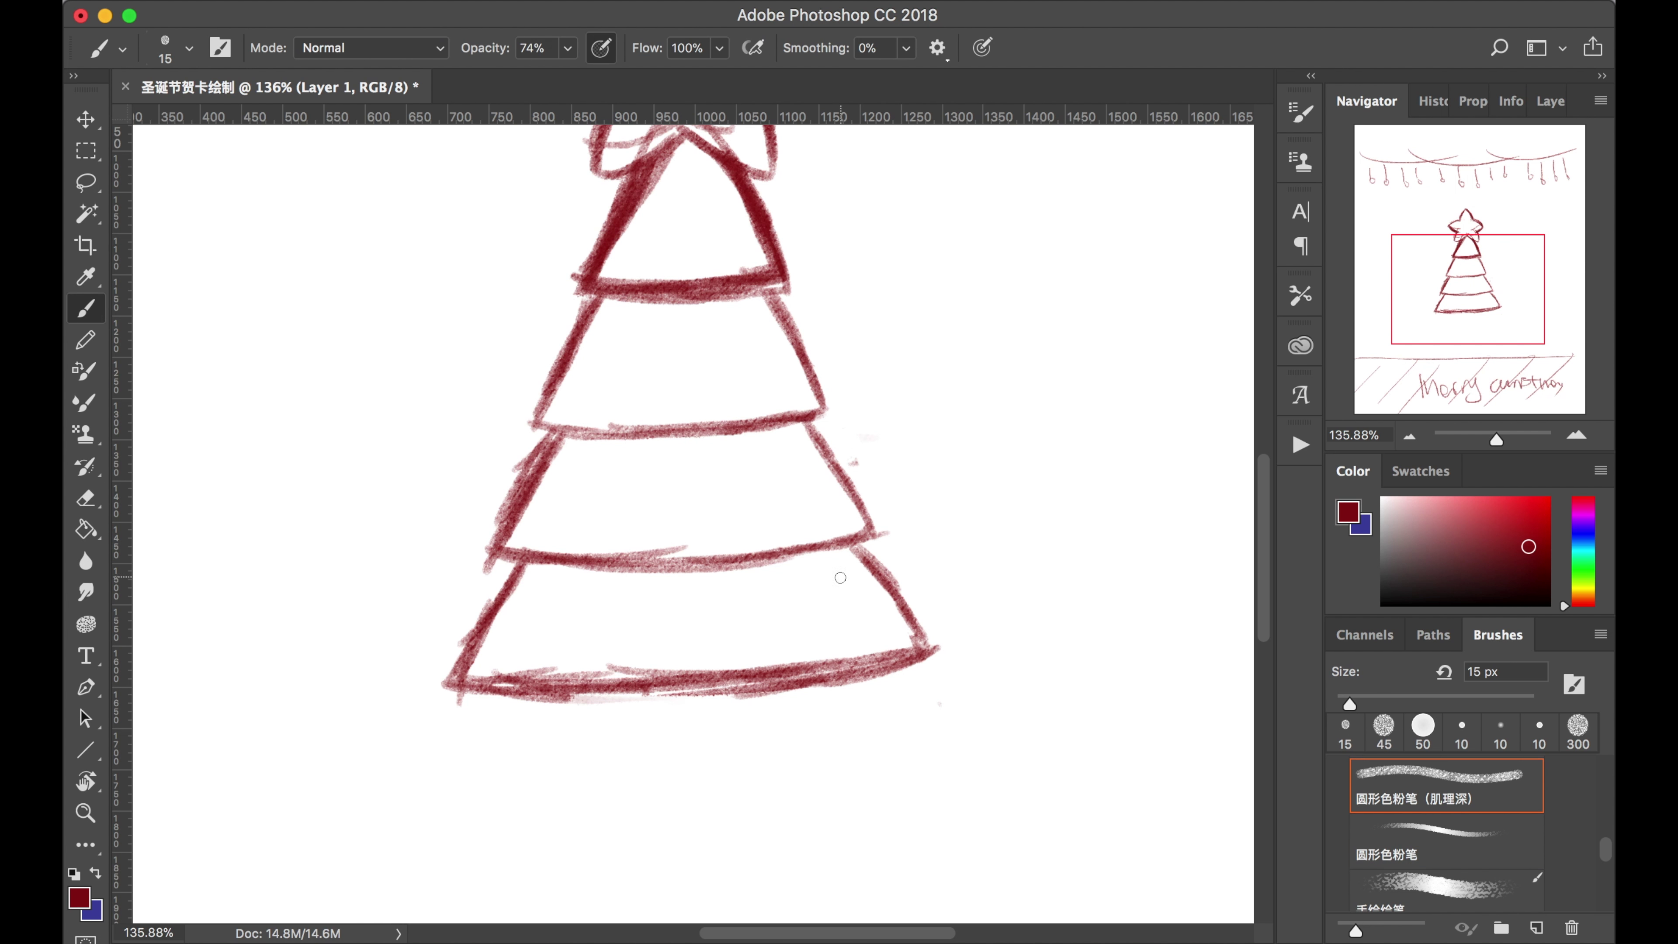
# Enlarge the eraser to 70 px, erase the fourth tier's base, and redraw the tier with a downward-curving lower edge.
pyautogui.press('e')
pyautogui.press(']')
pyautogui.press(']')
pyautogui.press(']')
pyautogui.moveTo(371, 659)
pyautogui.mouseDown()
pyautogui.moveTo(924, 603)
pyautogui.moveTo(865, 581)
pyautogui.moveTo(592, 614)
pyautogui.moveTo(509, 589)
pyautogui.moveTo(437, 688)
pyautogui.moveTo(713, 692)
pyautogui.mouseUp()
pyautogui.press('b')
pyautogui.moveTo(529, 685); pyautogui.dragTo(925, 650)
pyautogui.moveTo(746, 680); pyautogui.dragTo(876, 651)
pyautogui.moveTo(841, 549); pyautogui.dragTo(909, 642)
pyautogui.moveTo(713, 691)
pyautogui.mouseDown()
pyautogui.moveTo(907, 637)
pyautogui.moveTo(860, 651)
pyautogui.mouseUp()
pyautogui.moveTo(511, 561)
pyautogui.mouseDown()
pyautogui.moveTo(456, 660)
pyautogui.moveTo(739, 693)
pyautogui.mouseUp()
# Draw a short trunk with a rounded bottom centred under the tree.
pyautogui.moveTo(859, 547)
pyautogui.mouseDown()
pyautogui.moveTo(911, 664)
pyautogui.moveTo(730, 698)
pyautogui.mouseUp()
pyautogui.moveTo(634, 766); pyautogui.dragTo(767, 774)
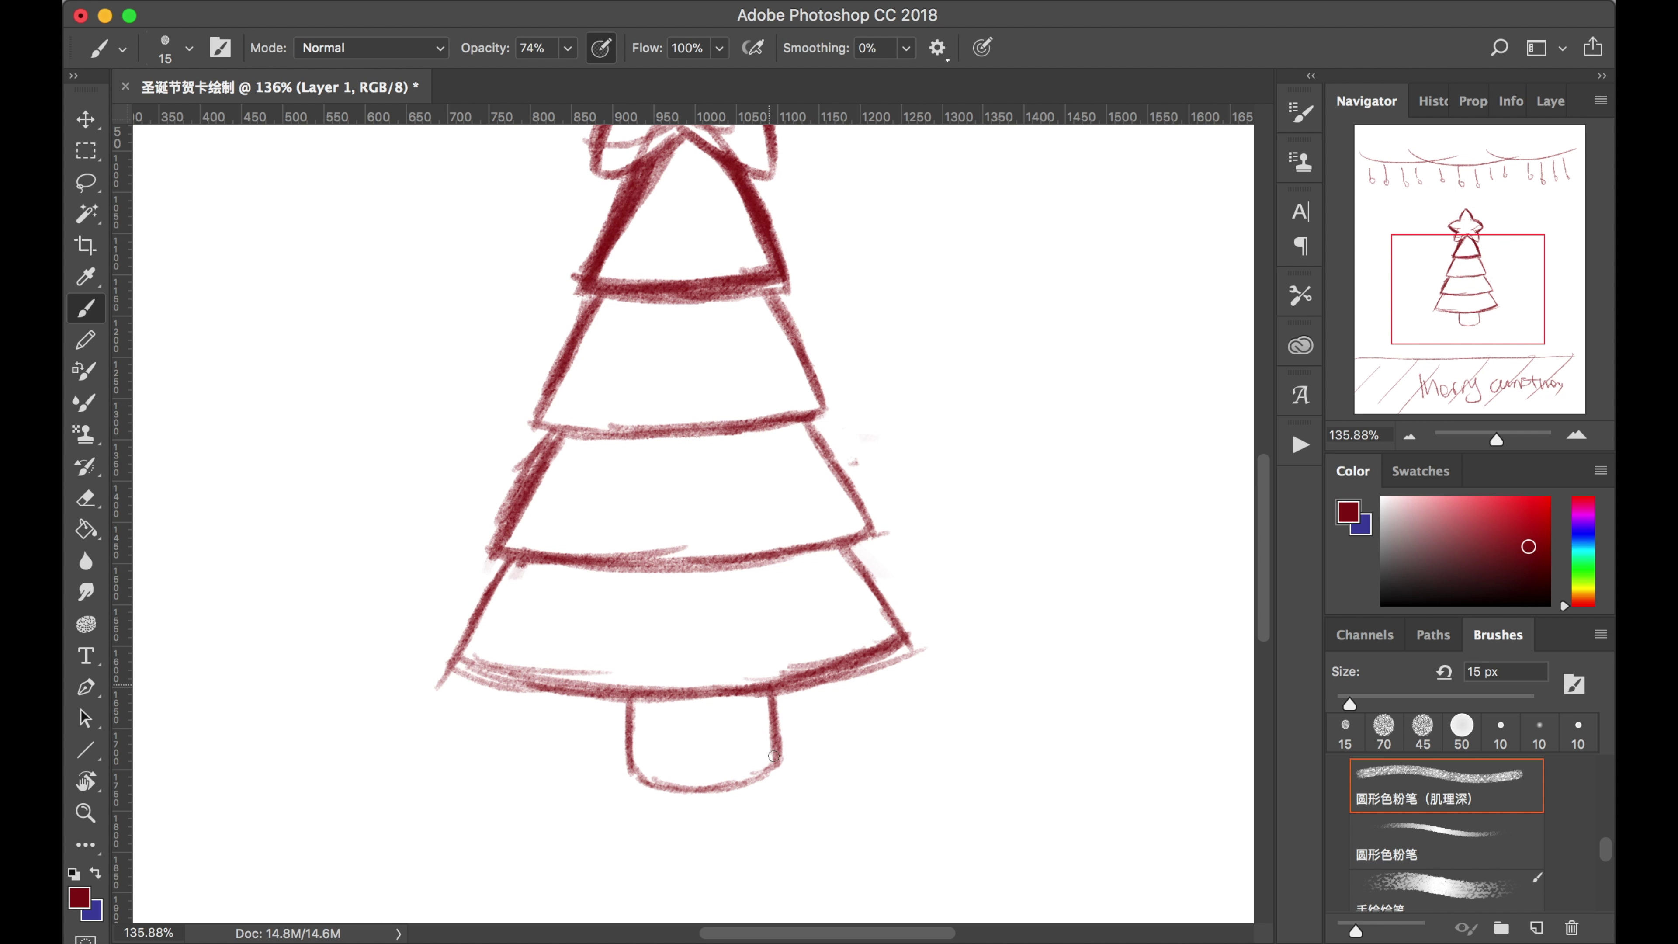
pyautogui.scroll(-6, 774, 755)
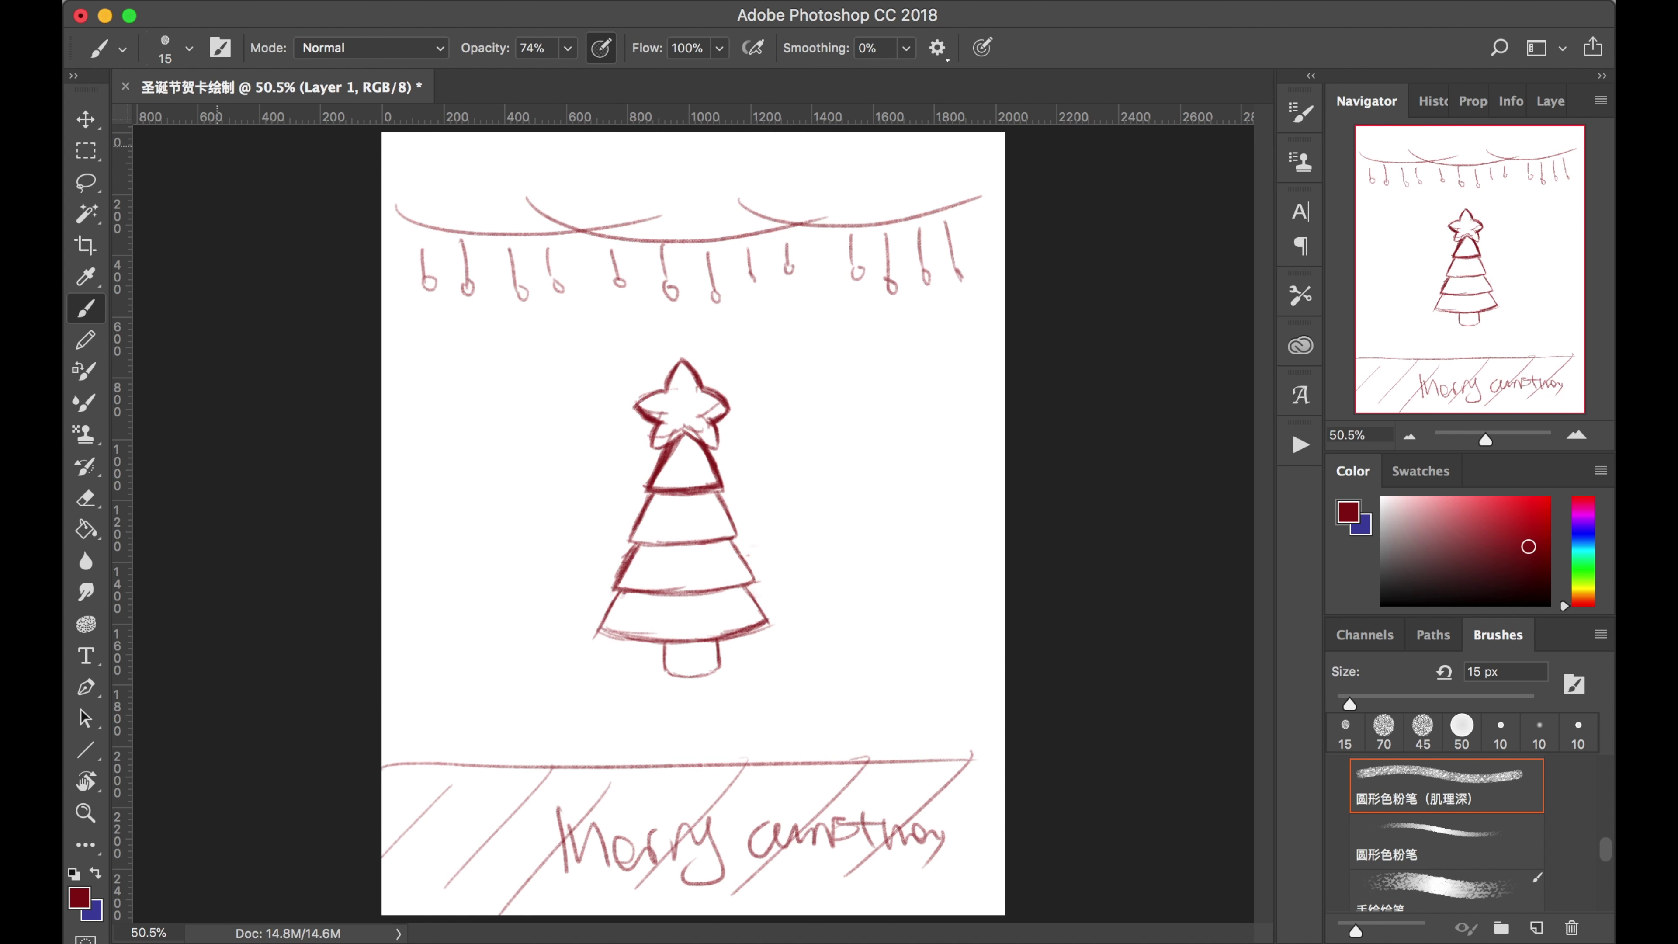
# Select the star with the Lasso, scale it down, and centre it on the tip of the tree.
pyautogui.scroll(6, 714, 403)
pyautogui.click(85, 181)
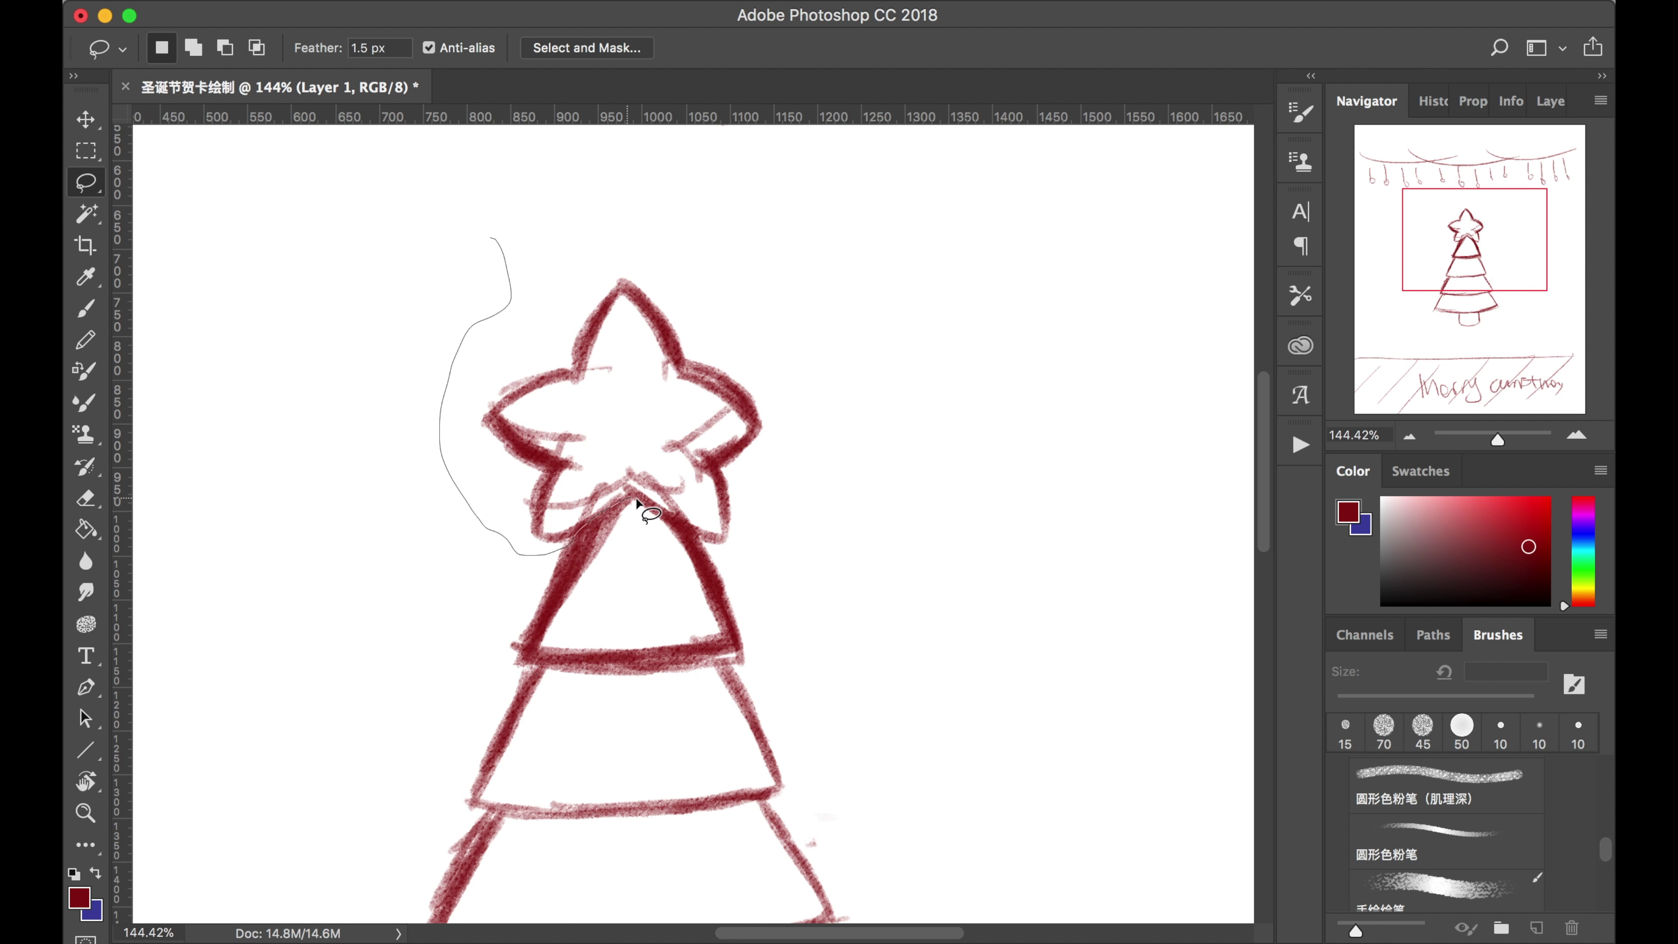
pyautogui.moveTo(698, 540)
pyautogui.mouseDown()
pyautogui.moveTo(715, 255)
pyautogui.moveTo(618, 256)
pyautogui.mouseUp()
pyautogui.hotkey('ctrl', 't')
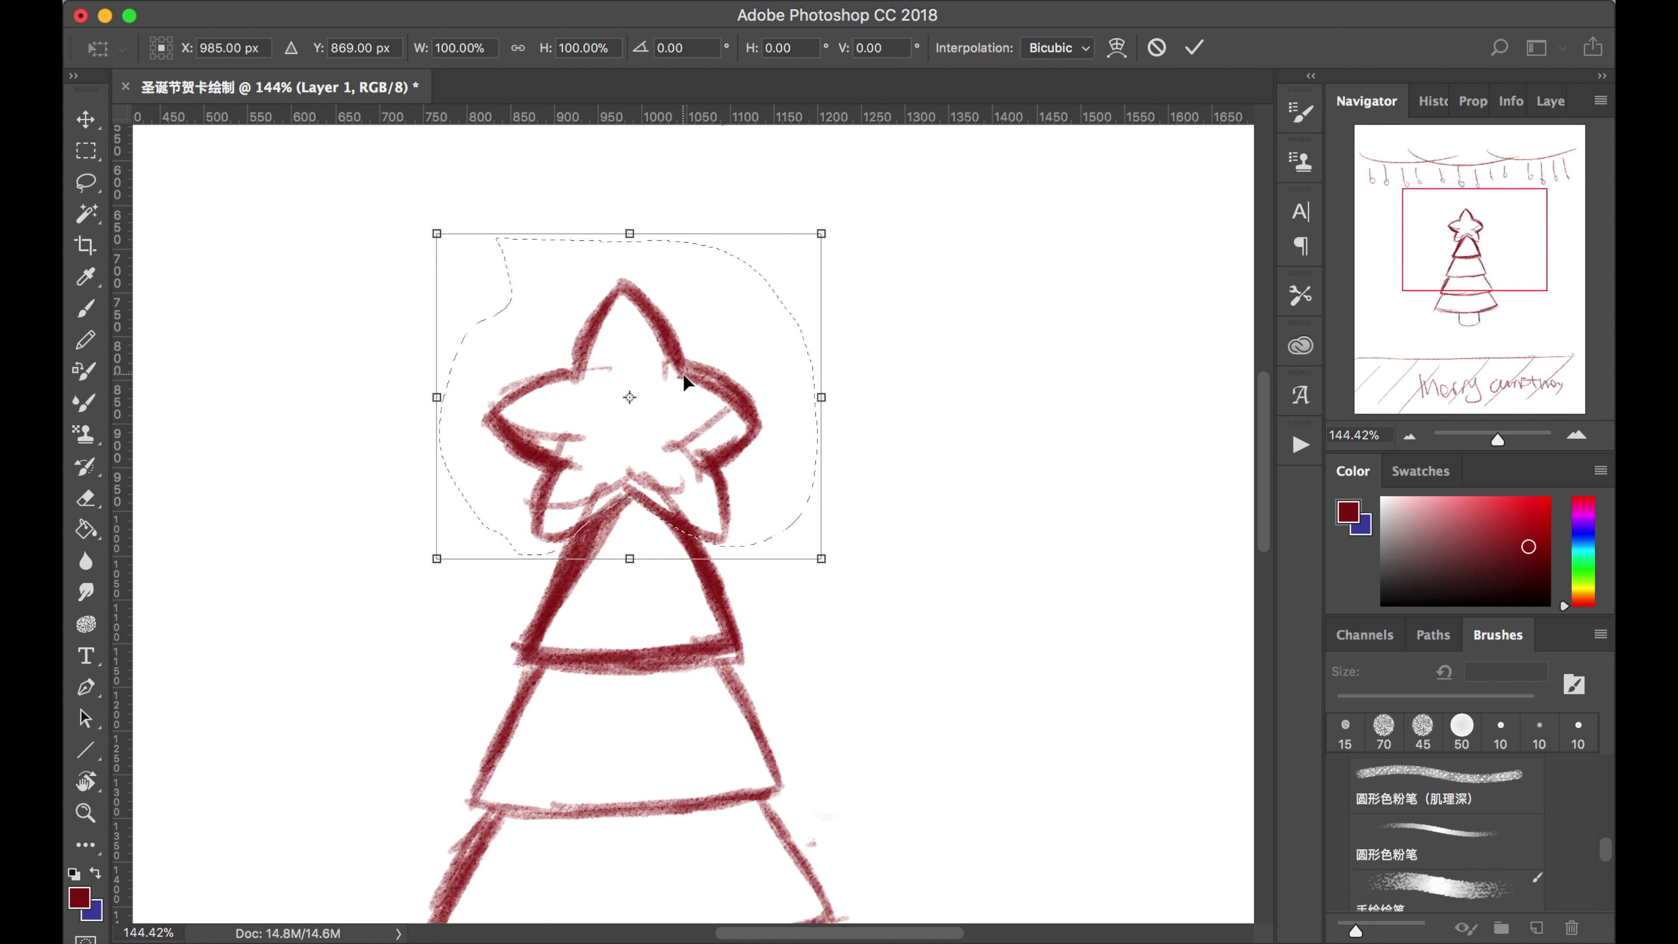
pyautogui.moveTo(817, 237); pyautogui.dragTo(731, 310)
pyautogui.moveTo(644, 414); pyautogui.dragTo(694, 406)
pyautogui.press('Return')
pyautogui.press('Return')
pyautogui.scroll(-5, 743, 499)
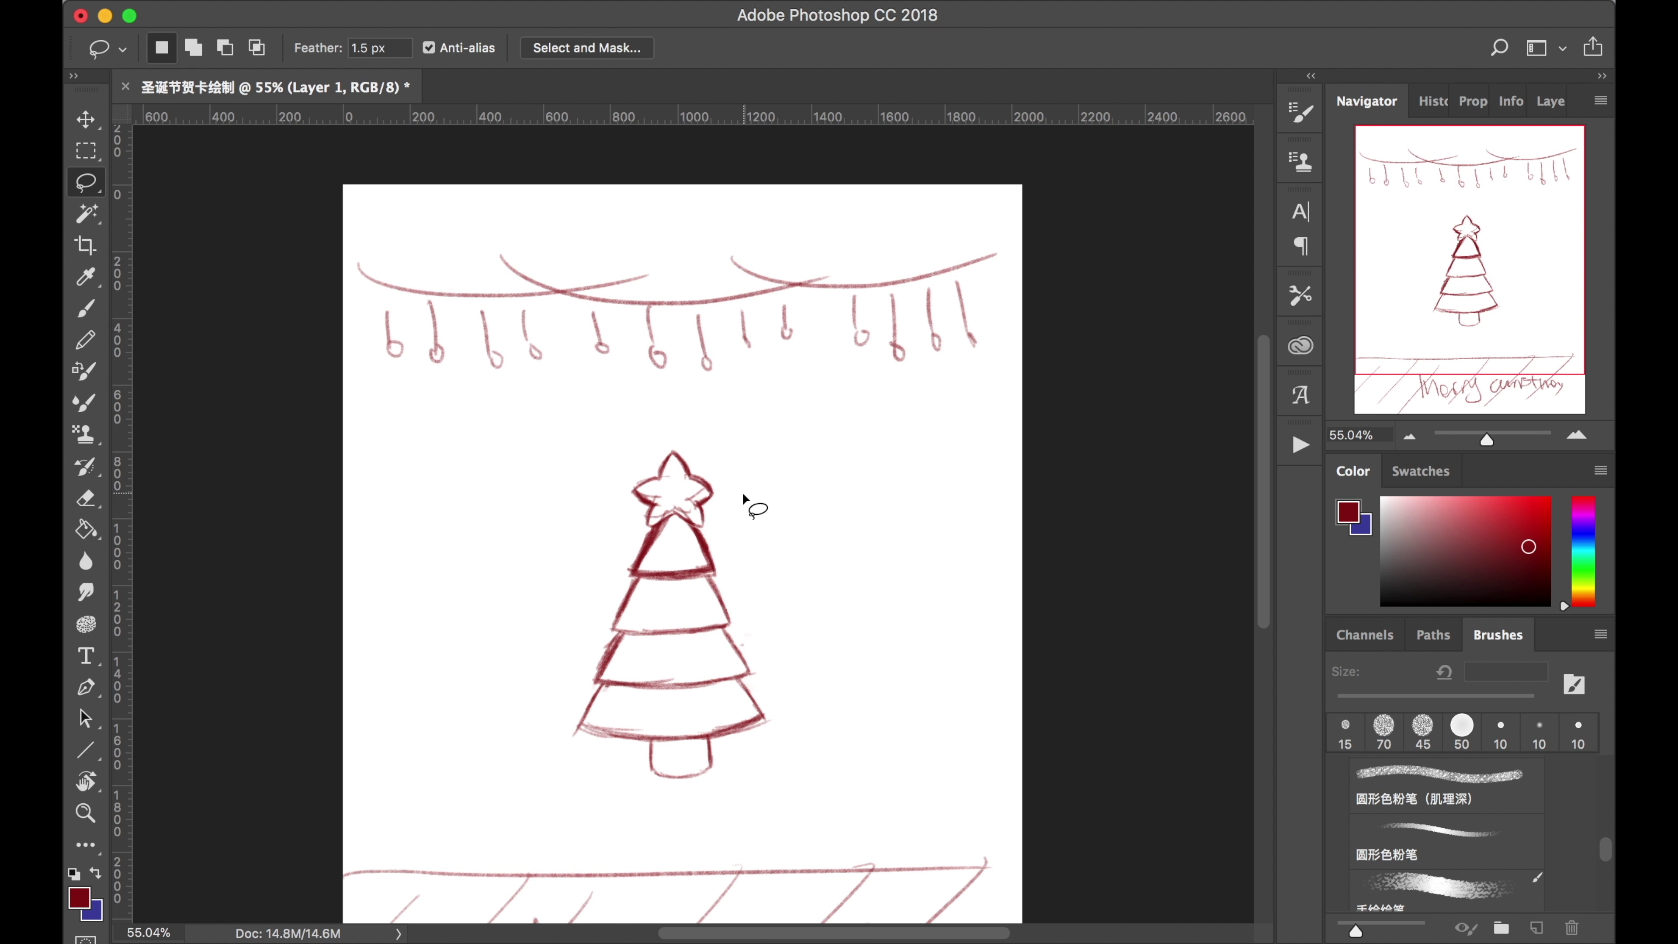
# Select the whole tree with its star using the Lasso, enlarge and reposition it above the ground line, and deselect.
pyautogui.moveTo(579, 510)
pyautogui.mouseDown()
pyautogui.moveTo(854, 757)
pyautogui.moveTo(599, 457)
pyautogui.moveTo(701, 826)
pyautogui.moveTo(566, 439)
pyautogui.mouseUp()
pyautogui.hotkey('ctrl', 't')
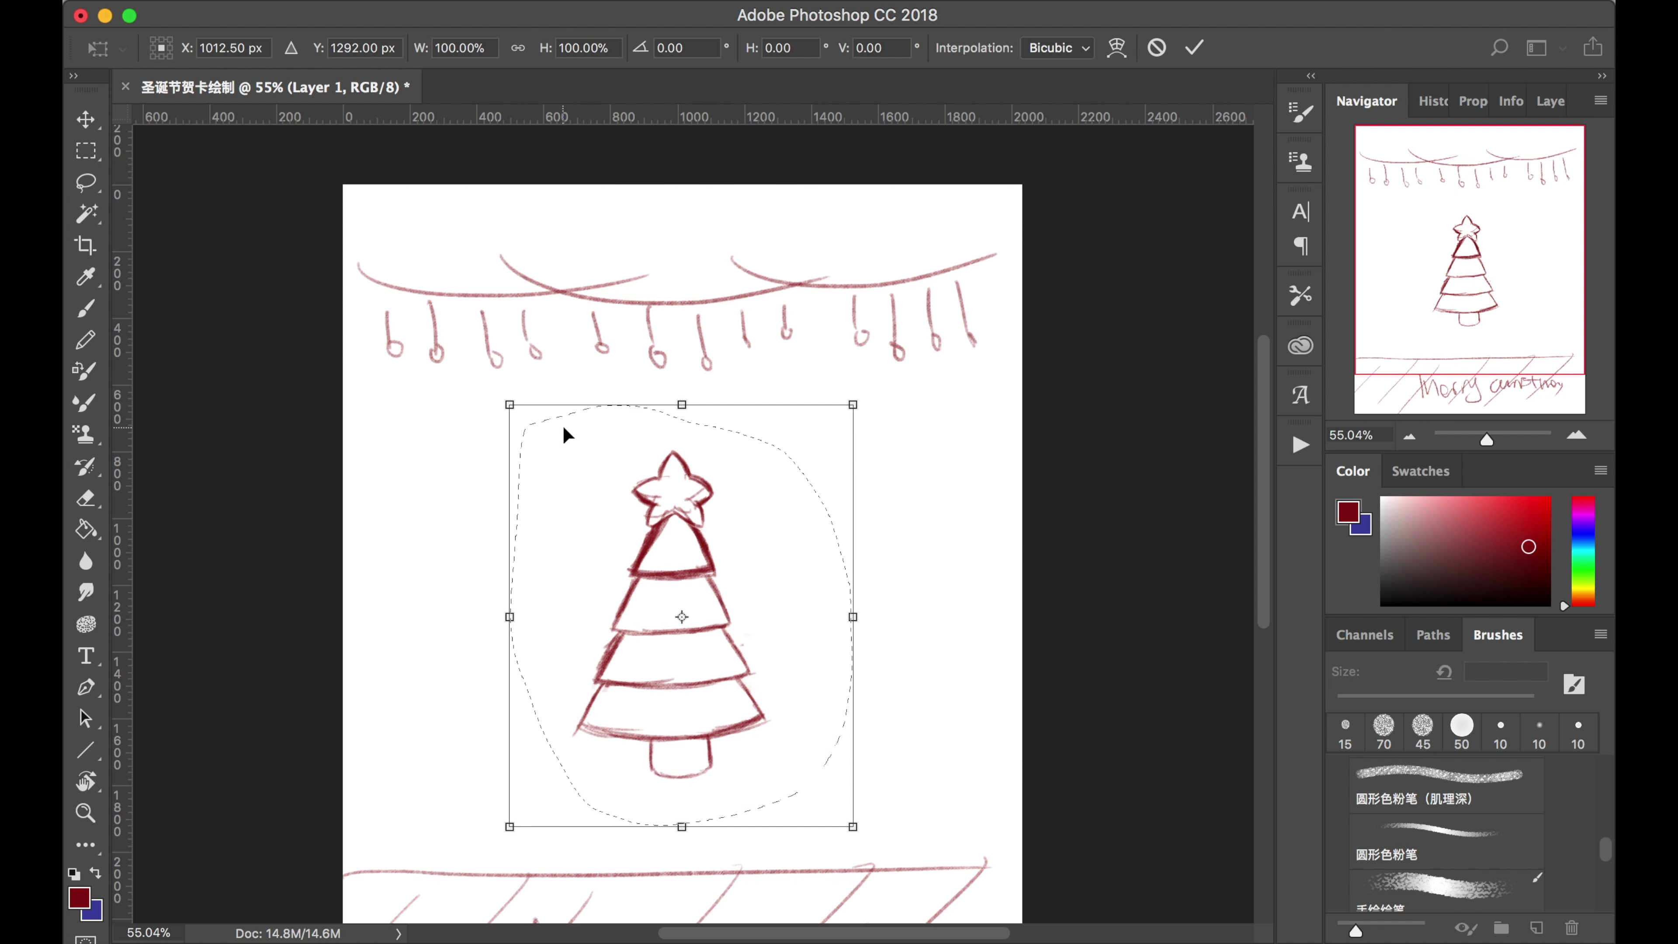
pyautogui.moveTo(855, 411); pyautogui.dragTo(931, 320)
pyautogui.moveTo(760, 479); pyautogui.dragTo(738, 521)
pyautogui.moveTo(905, 352); pyautogui.dragTo(927, 327)
pyautogui.moveTo(747, 487); pyautogui.dragTo(738, 509)
pyautogui.press('Return')
pyautogui.press('super+d')
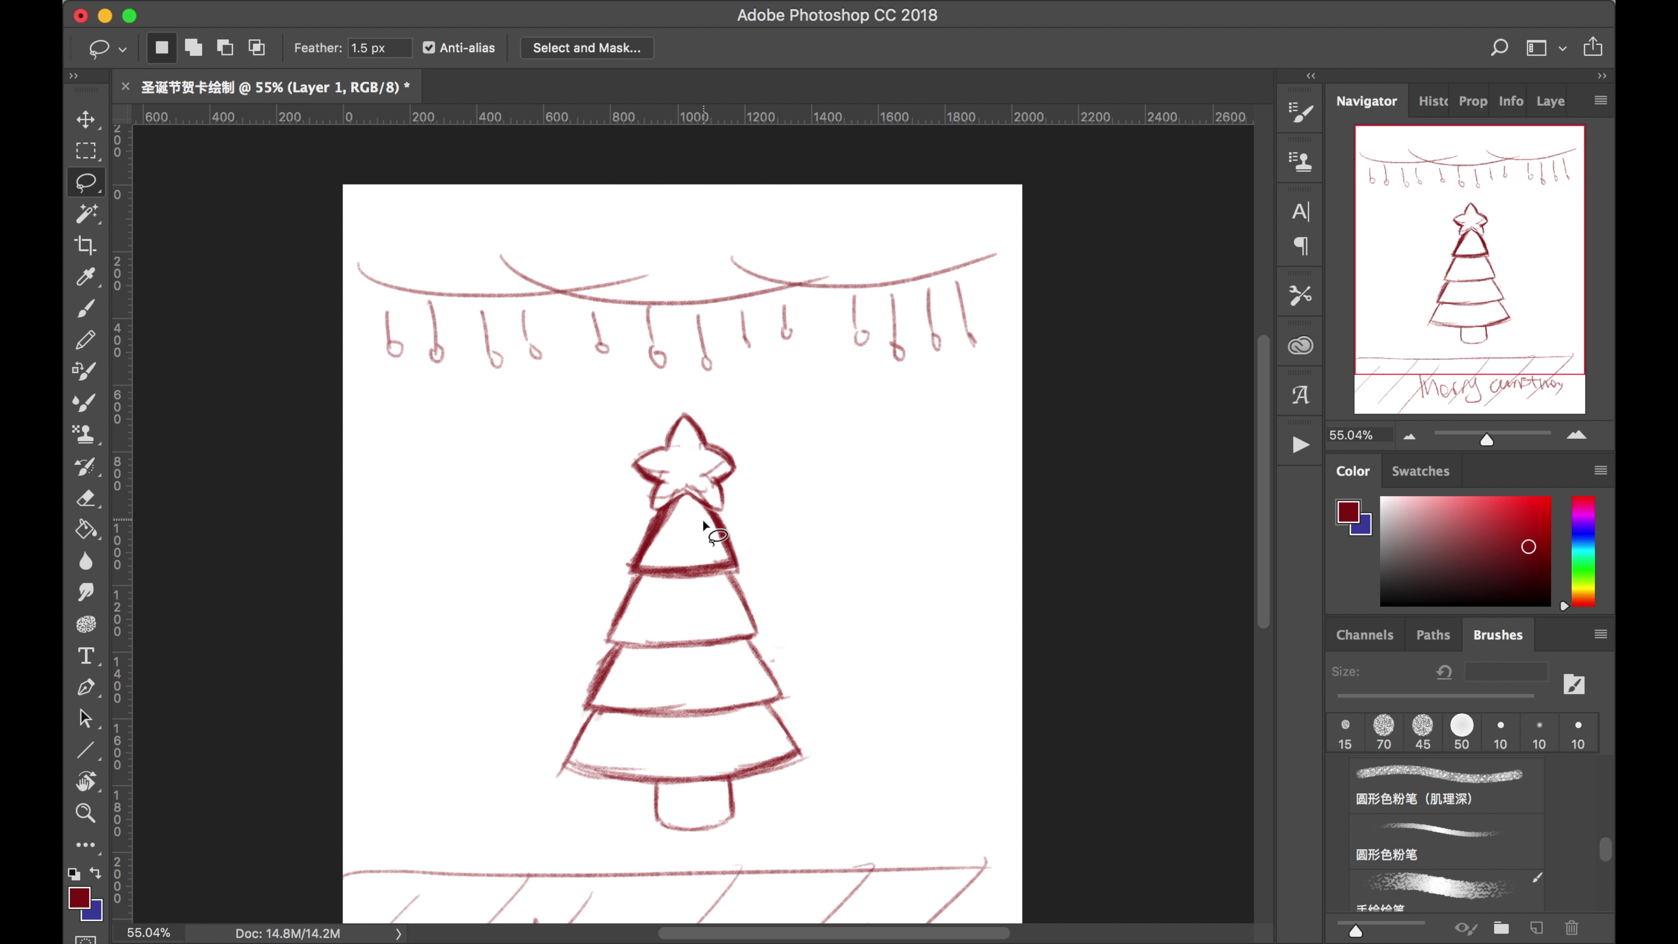
pyautogui.scroll(-4, 703, 520)
pyautogui.scroll(5, 703, 525)
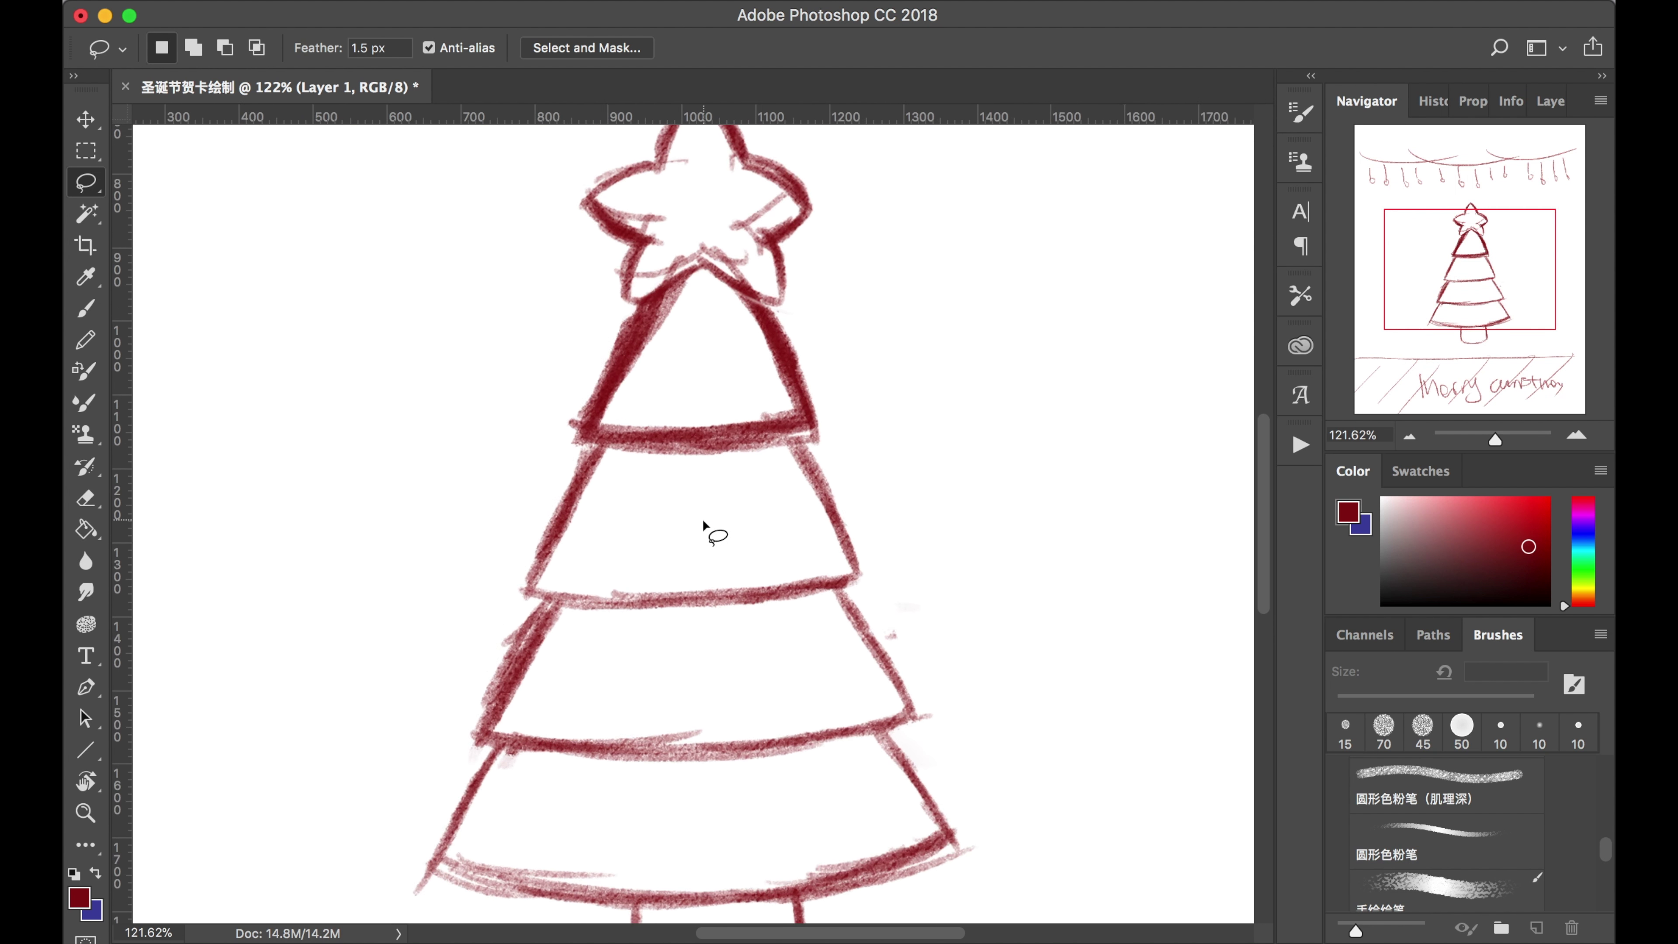
# Shrink the eraser and erase the stray sketch lines inside the star and around its lower points.
pyautogui.scroll(1, 703, 525)
pyautogui.press('e')
pyautogui.press('[')
pyautogui.press('[')
pyautogui.press('[')
pyautogui.moveTo(564, 507)
pyautogui.mouseDown()
pyautogui.moveTo(489, 476)
pyautogui.moveTo(722, 498)
pyautogui.moveTo(668, 415)
pyautogui.moveTo(712, 489)
pyautogui.moveTo(762, 482)
pyautogui.moveTo(591, 540)
pyautogui.moveTo(692, 575)
pyautogui.mouseUp()
pyautogui.moveTo(588, 558)
pyautogui.mouseDown()
pyautogui.moveTo(539, 594)
pyautogui.moveTo(618, 554)
pyautogui.moveTo(585, 575)
pyautogui.moveTo(708, 598)
pyautogui.mouseUp()
pyautogui.press('[')
pyautogui.moveTo(630, 433)
pyautogui.mouseDown()
pyautogui.moveTo(584, 454)
pyautogui.moveTo(749, 468)
pyautogui.moveTo(711, 446)
pyautogui.moveTo(766, 467)
pyautogui.moveTo(708, 508)
pyautogui.moveTo(816, 429)
pyautogui.moveTo(790, 396)
pyautogui.moveTo(657, 545)
pyautogui.mouseUp()
# Redraw the star's lower edges and right side with the 15 px chalk brush.
pyautogui.press('b')
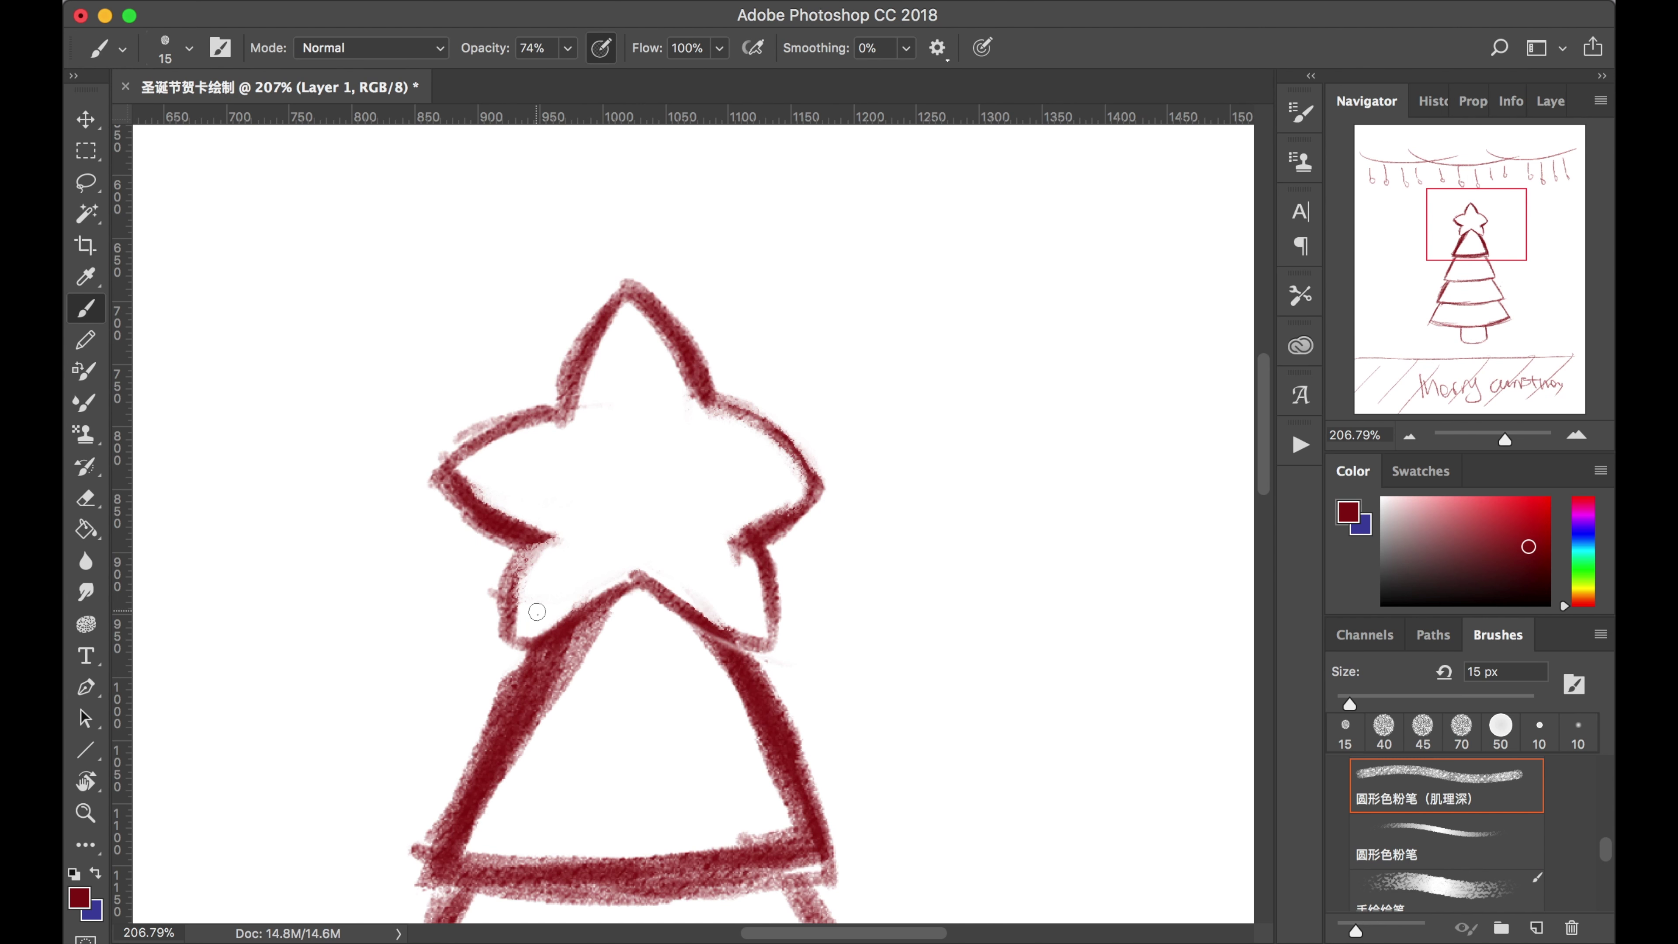
pyautogui.moveTo(548, 630)
pyautogui.mouseDown()
pyautogui.moveTo(640, 585)
pyautogui.moveTo(763, 638)
pyautogui.mouseUp()
pyautogui.moveTo(715, 411)
pyautogui.mouseDown()
pyautogui.moveTo(747, 425)
pyautogui.moveTo(789, 509)
pyautogui.moveTo(730, 535)
pyautogui.moveTo(768, 640)
pyautogui.mouseUp()
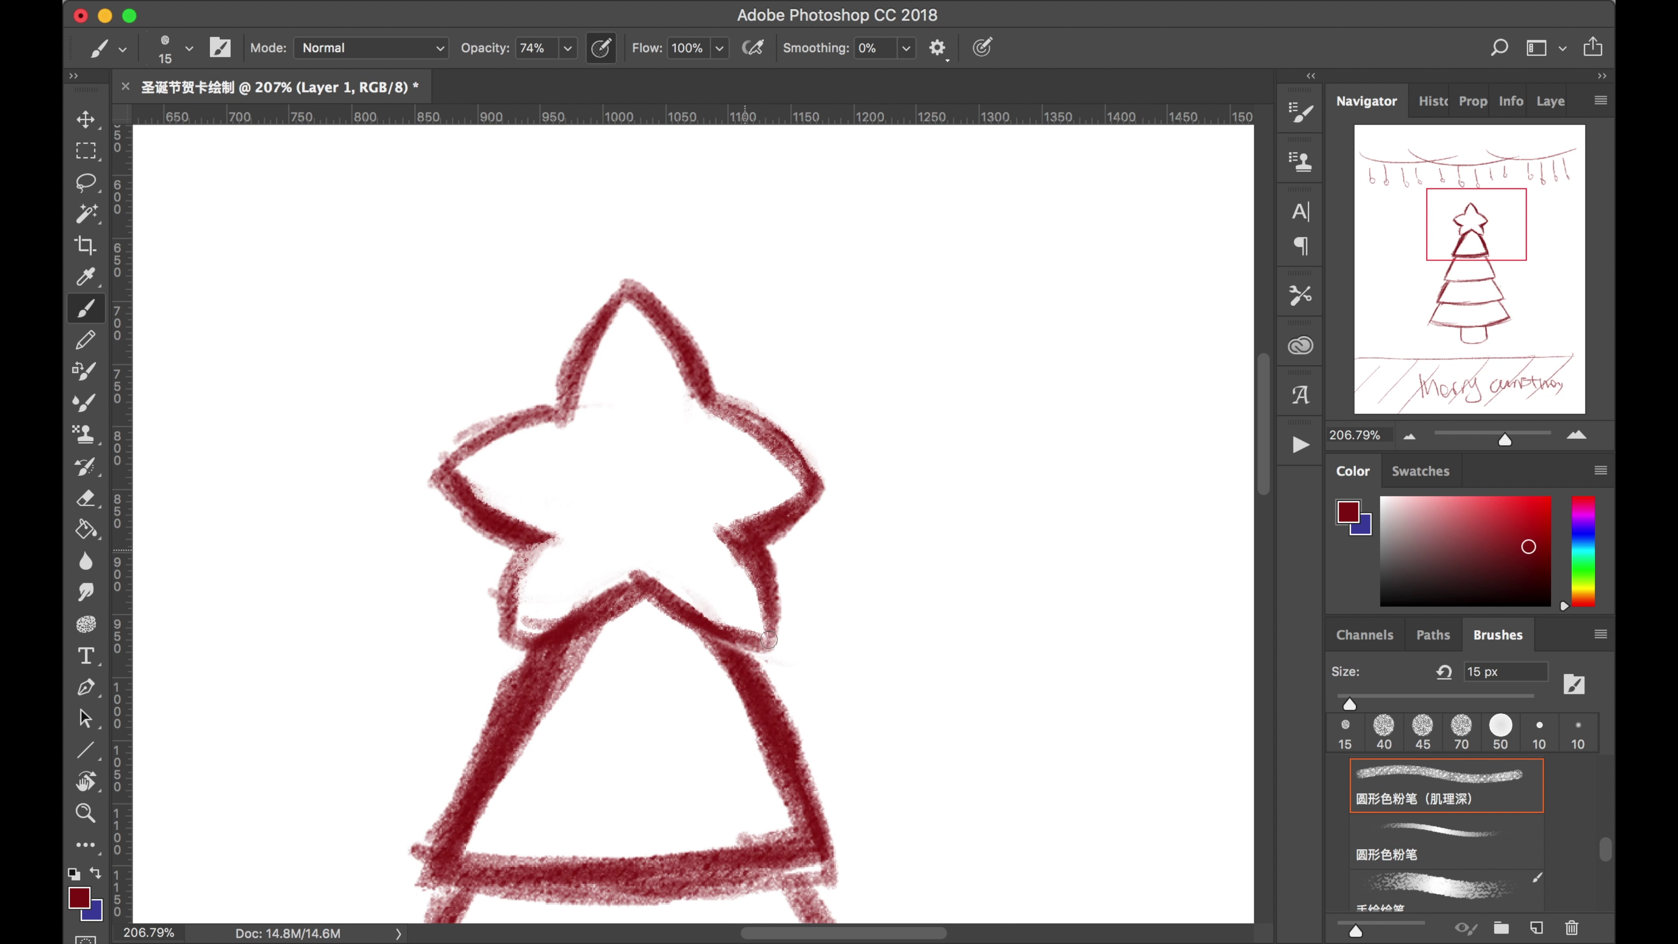
pyautogui.scroll(-10, 677, 488)
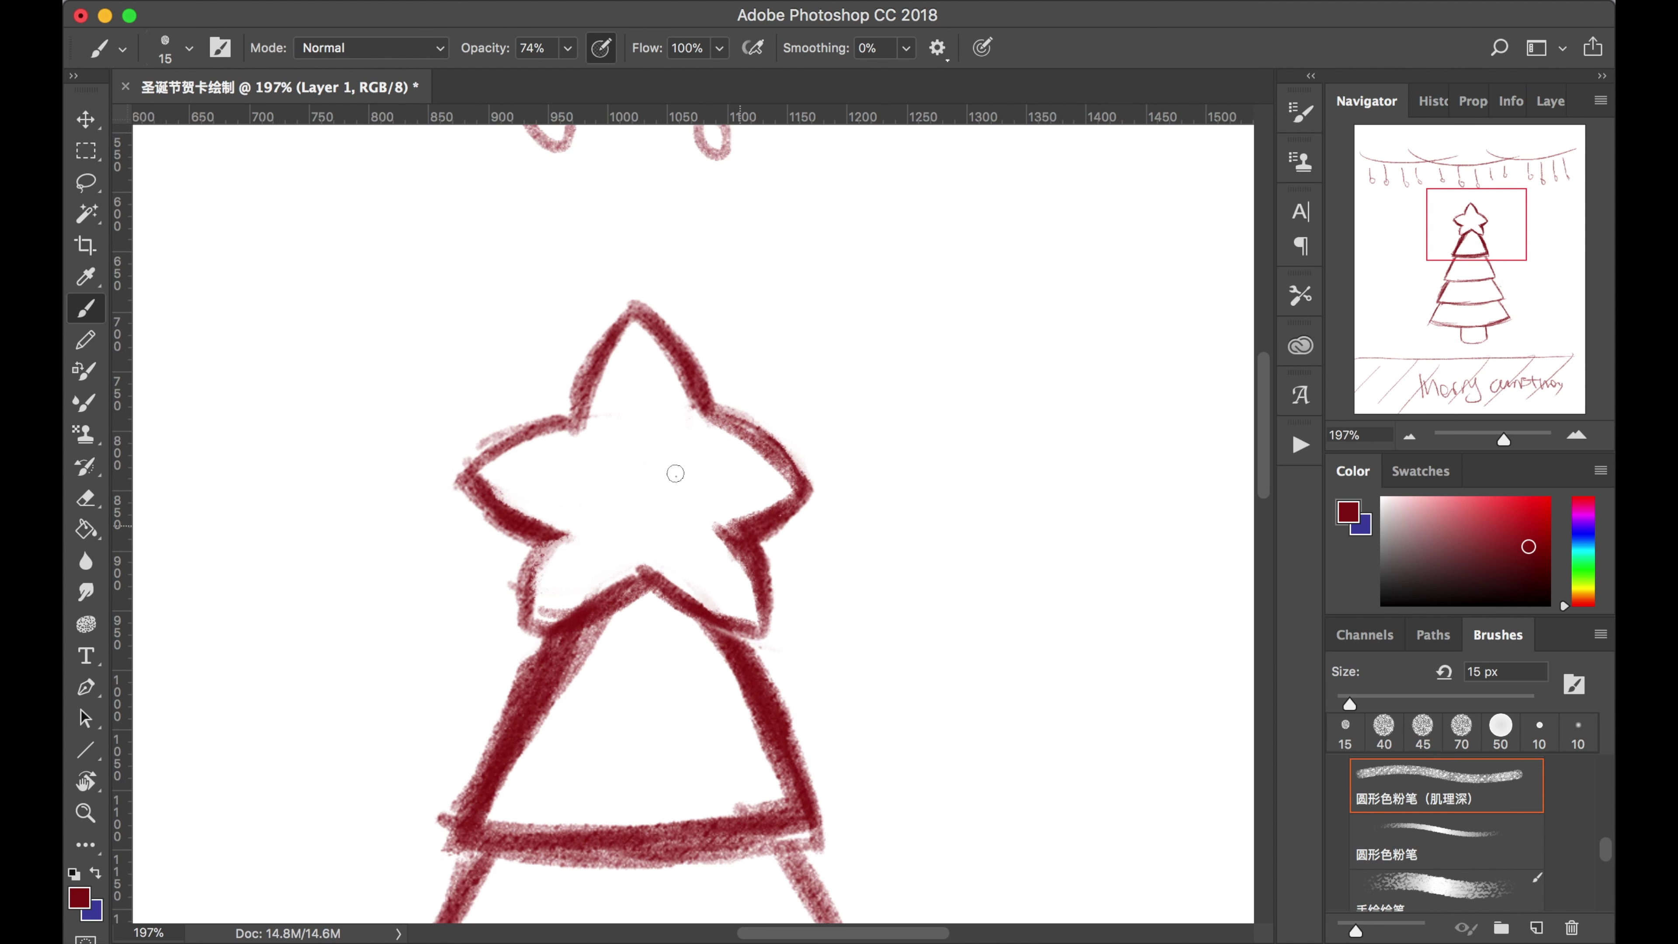
# Select the old garlands and hanging ornaments above the tree with the Lasso, delete them, and deselect.
pyautogui.scroll(6, 693, 397)
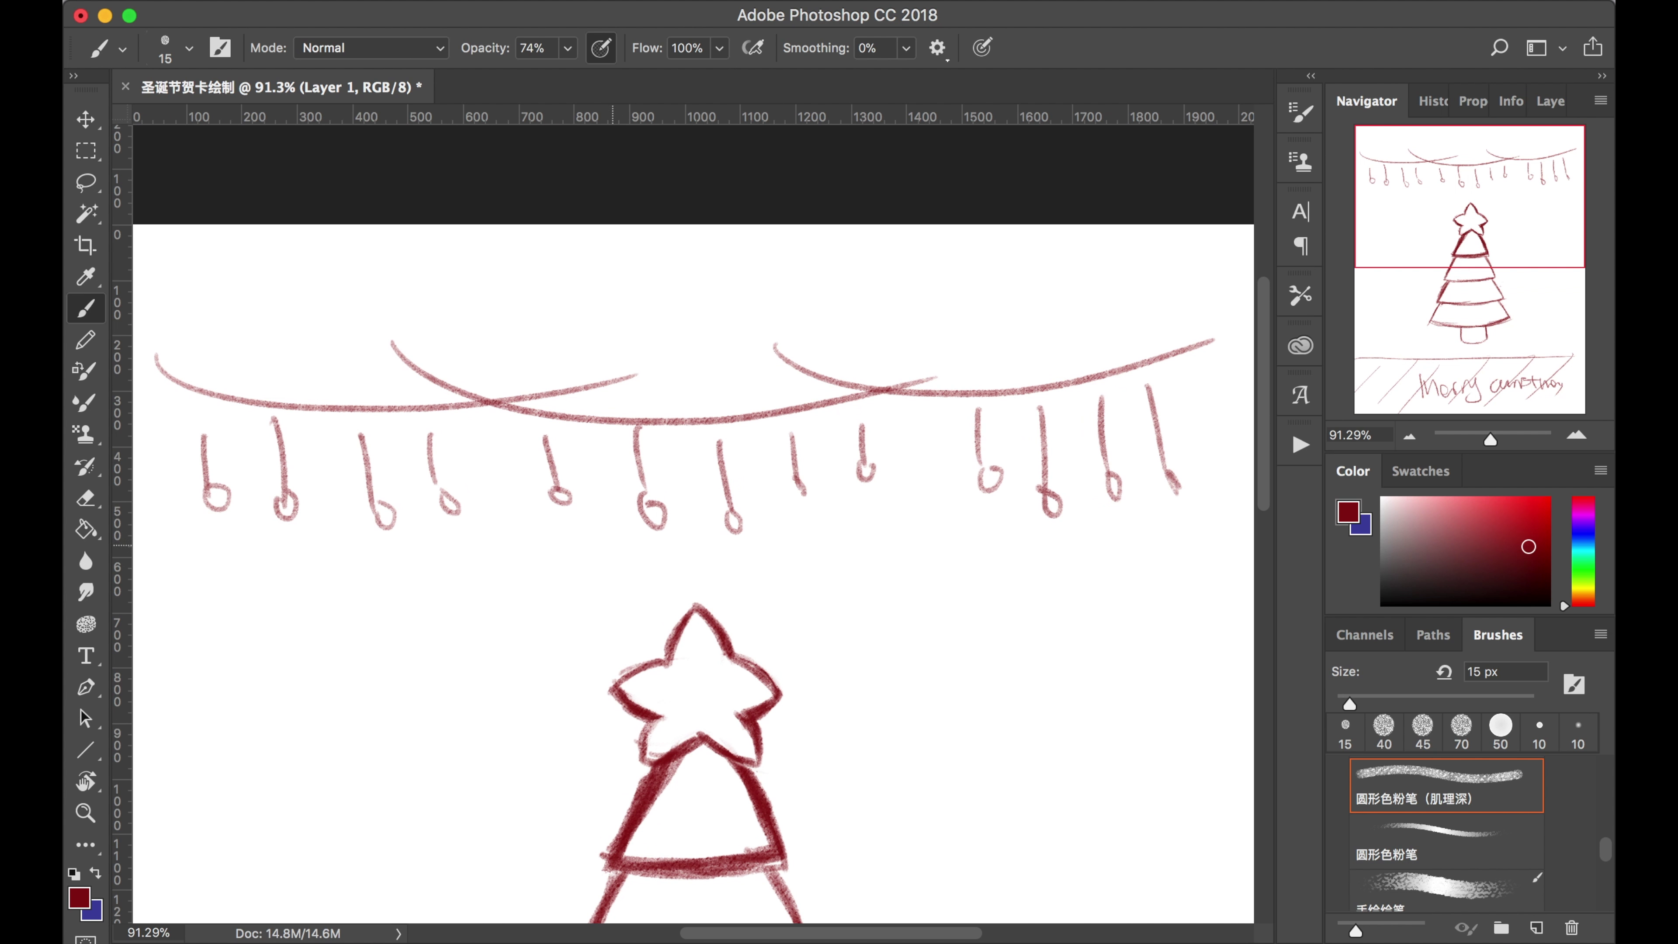
pyautogui.click(98, 188)
pyautogui.moveTo(142, 433)
pyautogui.mouseDown()
pyautogui.moveTo(738, 588)
pyautogui.moveTo(1239, 420)
pyautogui.moveTo(569, 273)
pyautogui.mouseUp()
pyautogui.press('Delete')
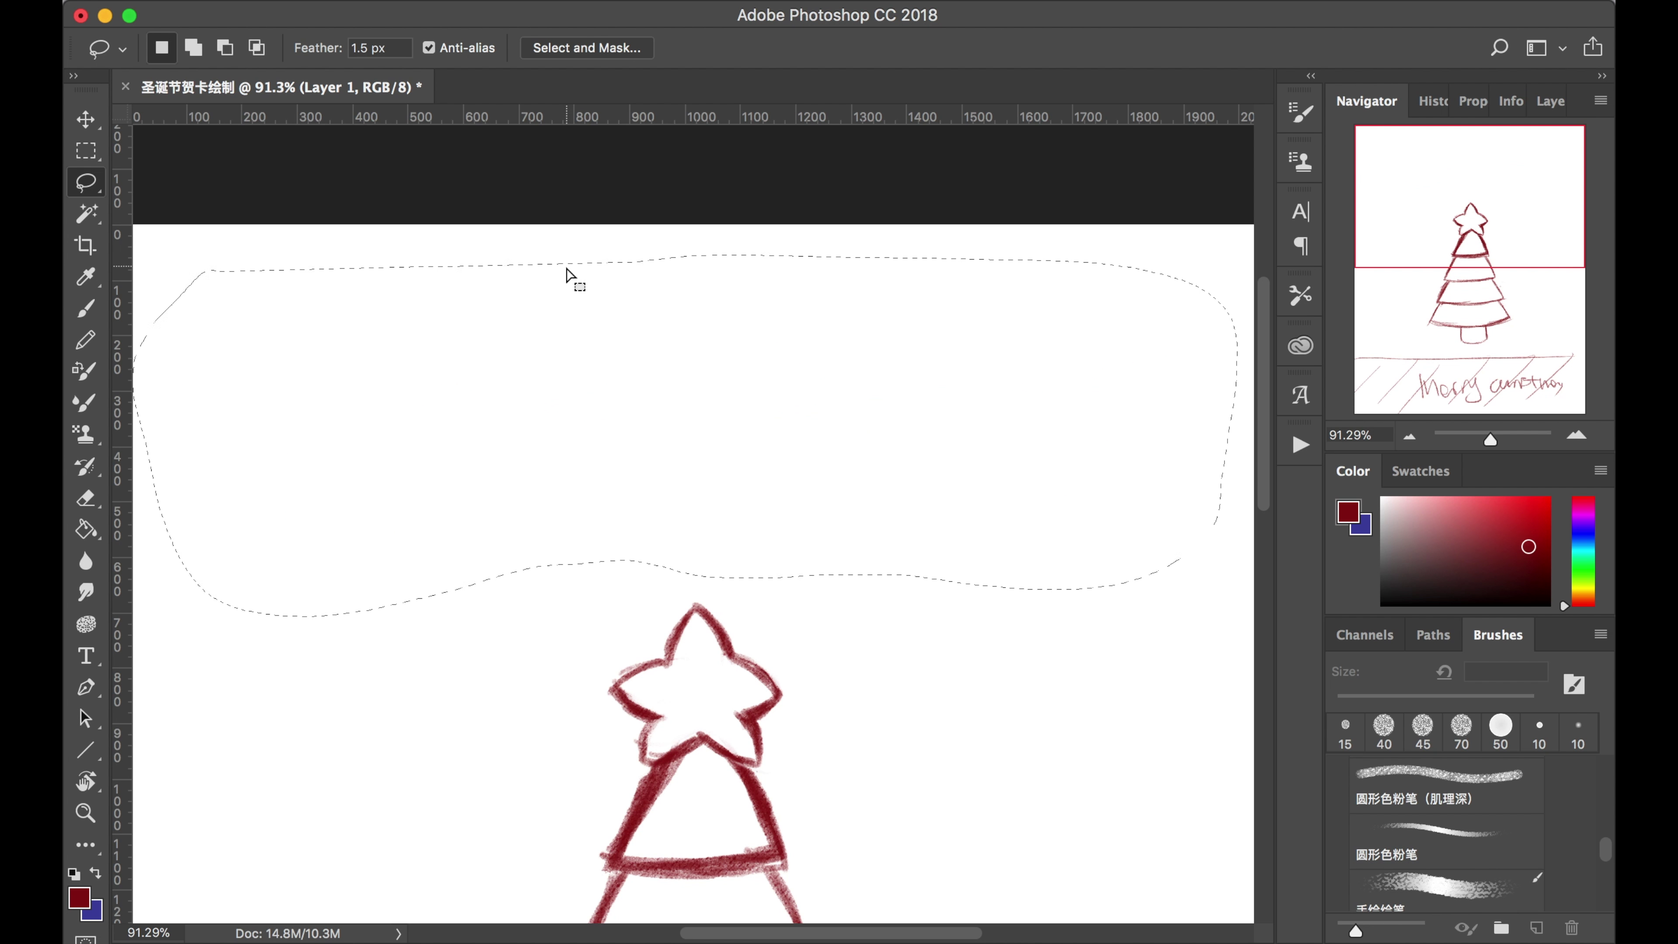
pyautogui.press('super+d')
# Draw three overlapping garland swags across the full width of the card above the tree.
pyautogui.press('b')
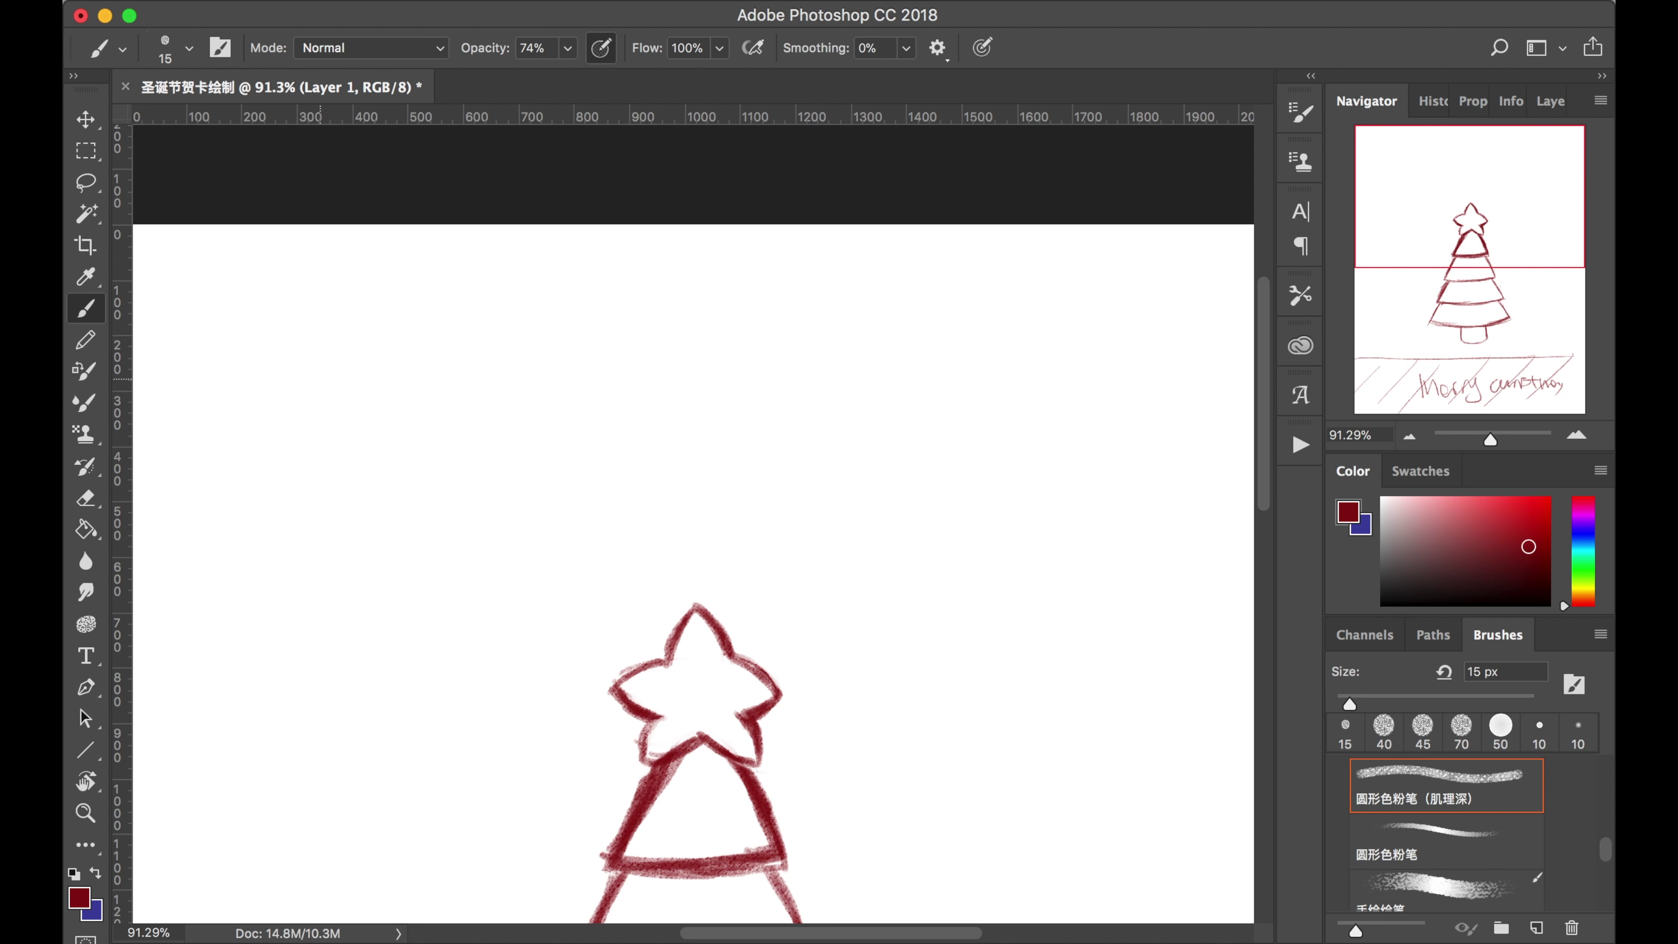
pyautogui.moveTo(138, 332); pyautogui.dragTo(568, 316)
pyautogui.press('super+z')
pyautogui.moveTo(138, 333); pyautogui.dragTo(585, 343)
pyautogui.moveTo(426, 322)
pyautogui.mouseDown()
pyautogui.moveTo(636, 379)
pyautogui.moveTo(999, 327)
pyautogui.mouseUp()
pyautogui.moveTo(859, 322)
pyautogui.mouseDown()
pyautogui.moveTo(1011, 362)
pyautogui.moveTo(1253, 337)
pyautogui.mouseUp()
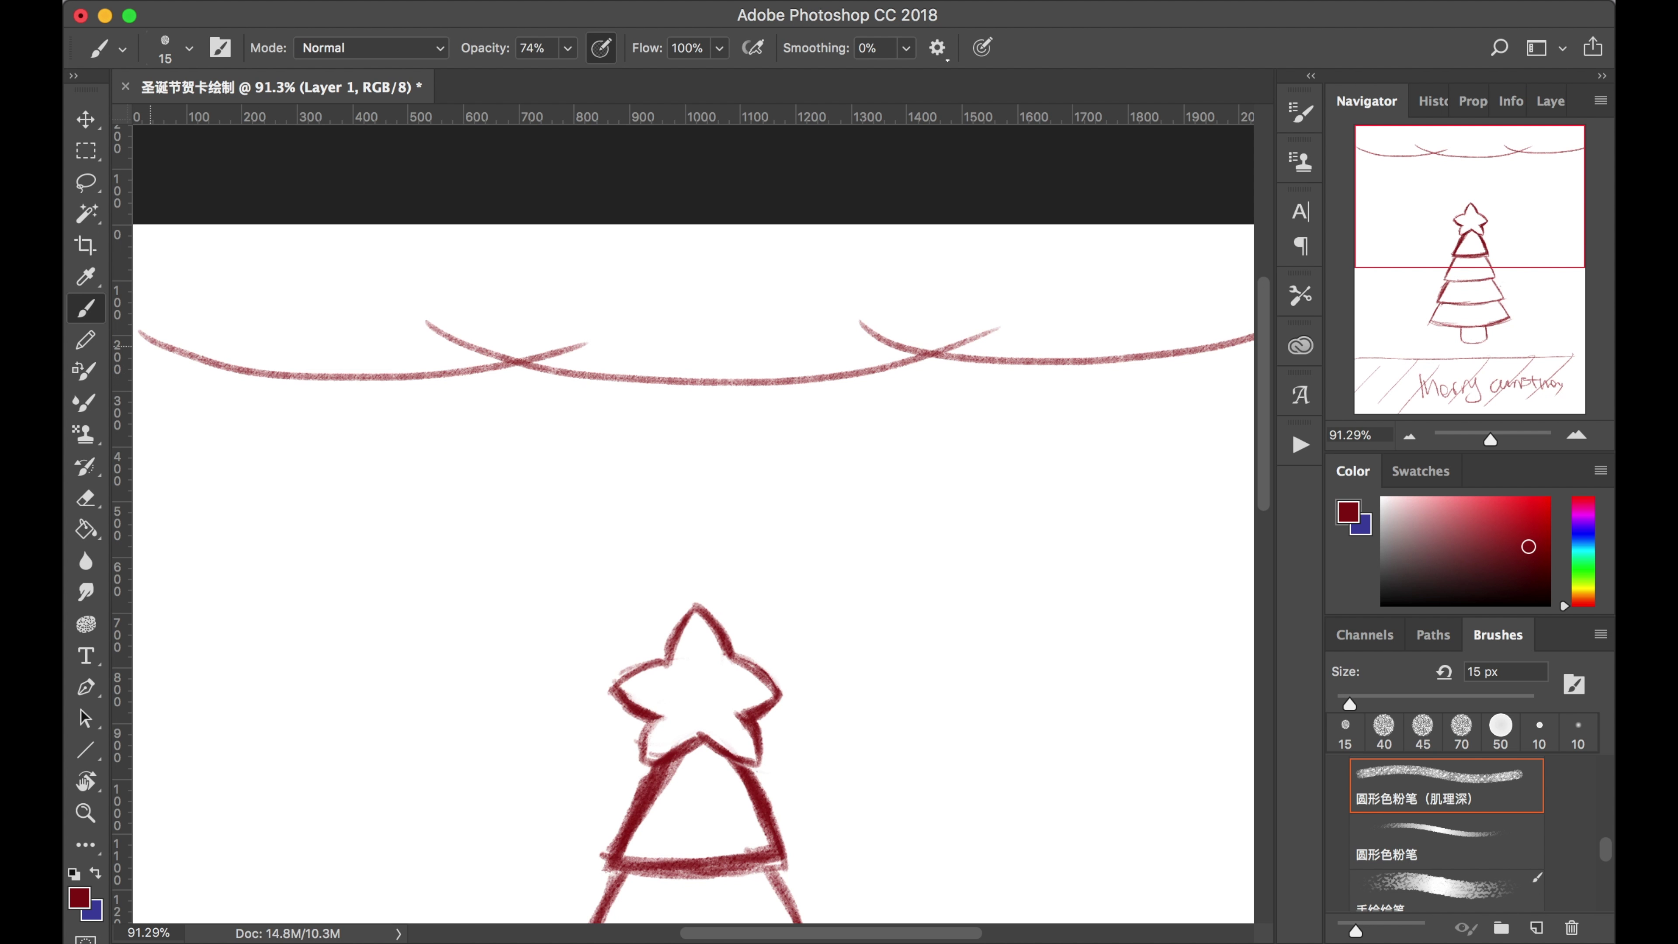
# Draw a row of short hanging strings ending in small circles along the whole garland.
pyautogui.moveTo(189, 368); pyautogui.dragTo(196, 437)
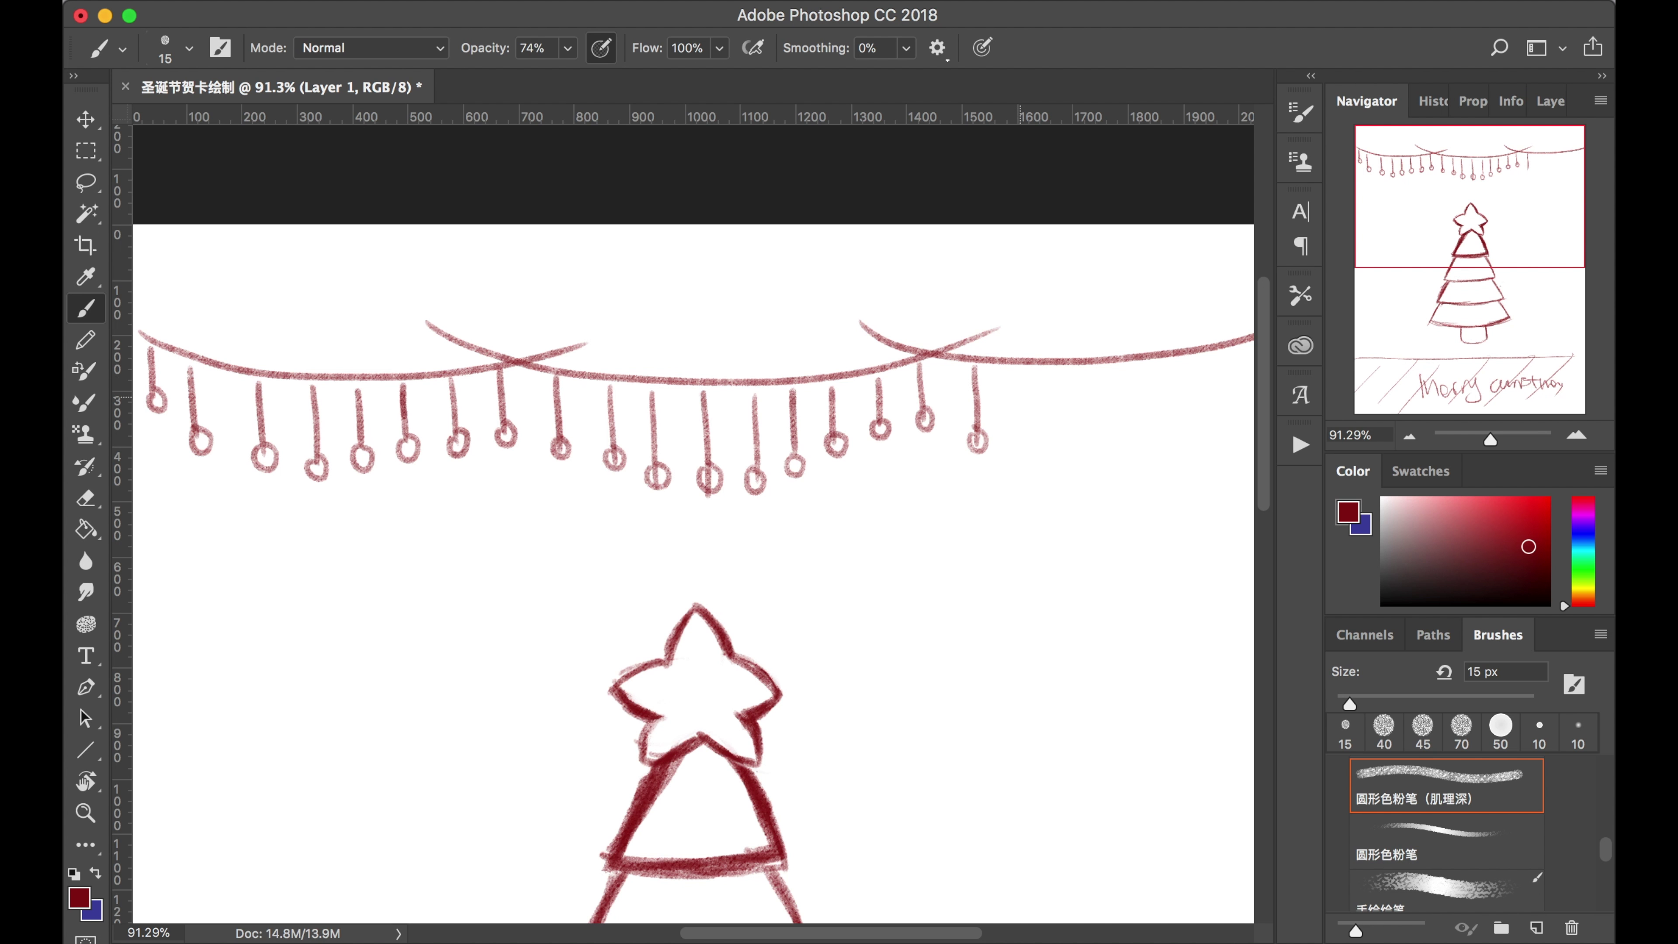
pyautogui.scroll(-5, 1070, 418)
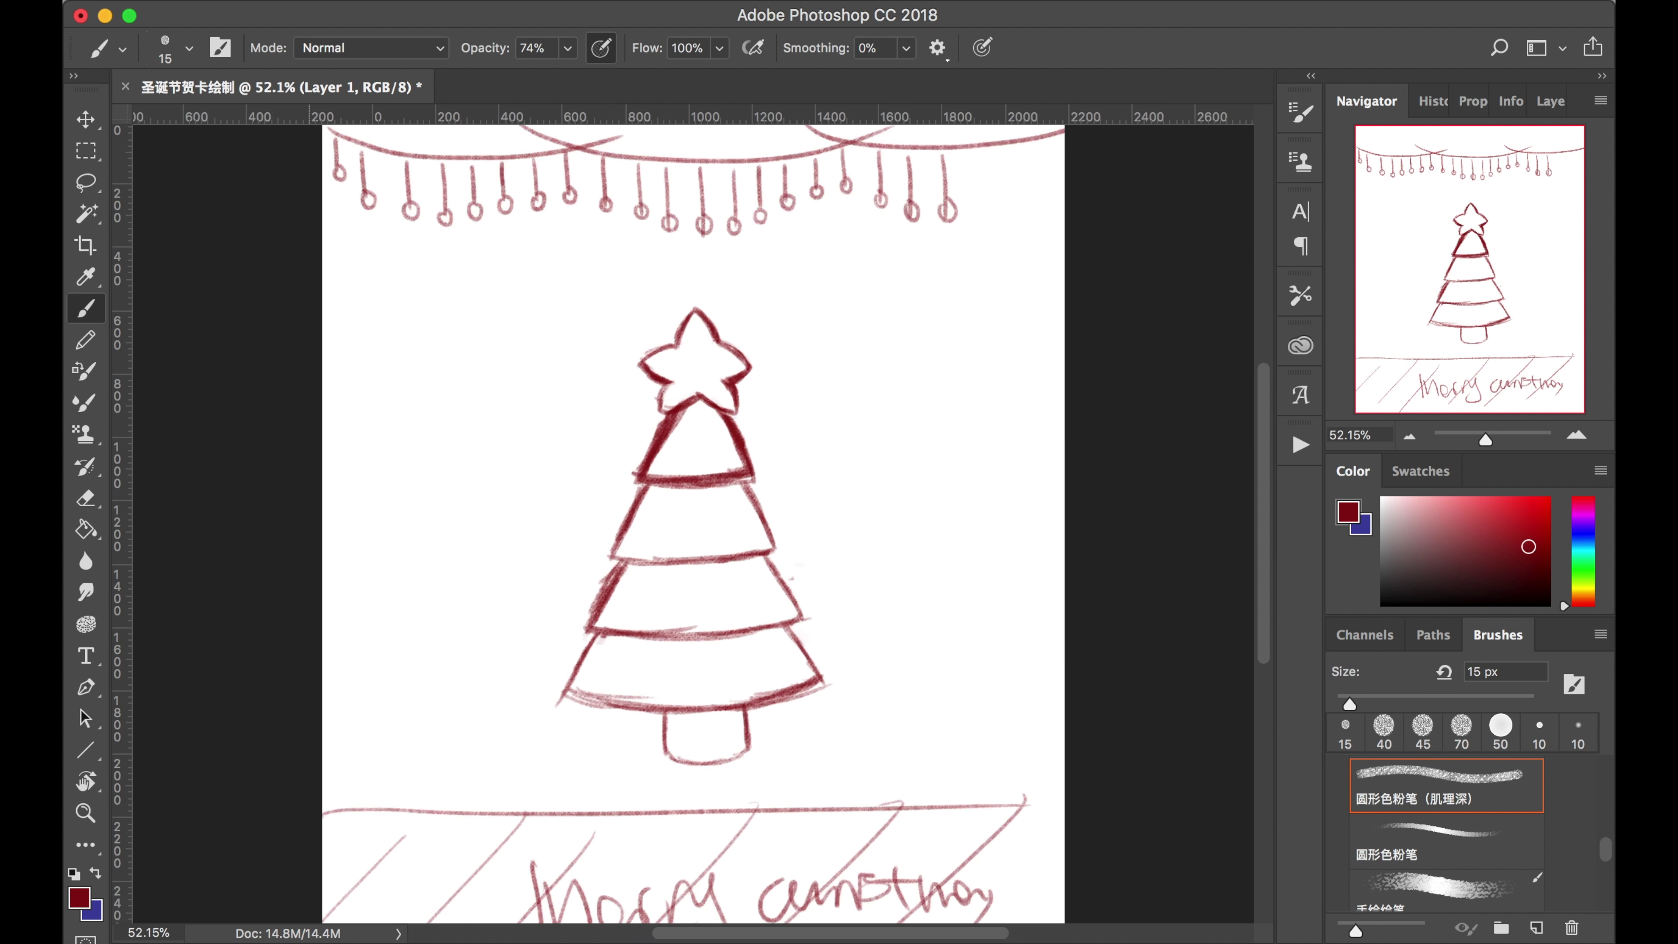
pyautogui.scroll(3, 1070, 418)
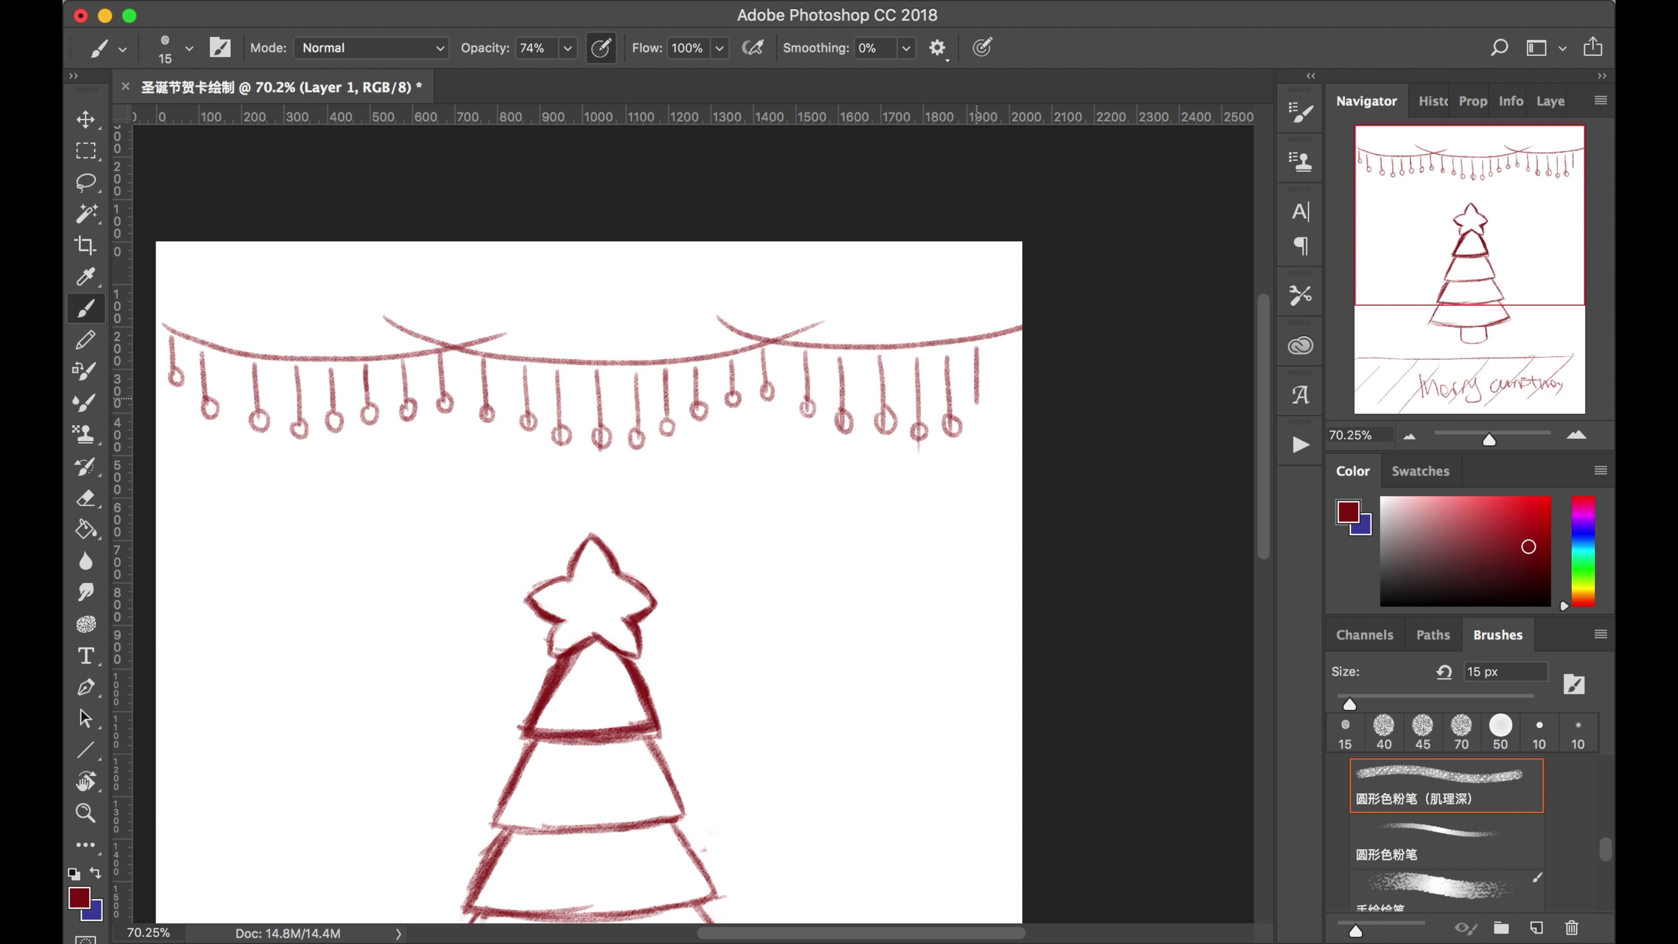
pyautogui.scroll(-3, 1003, 340)
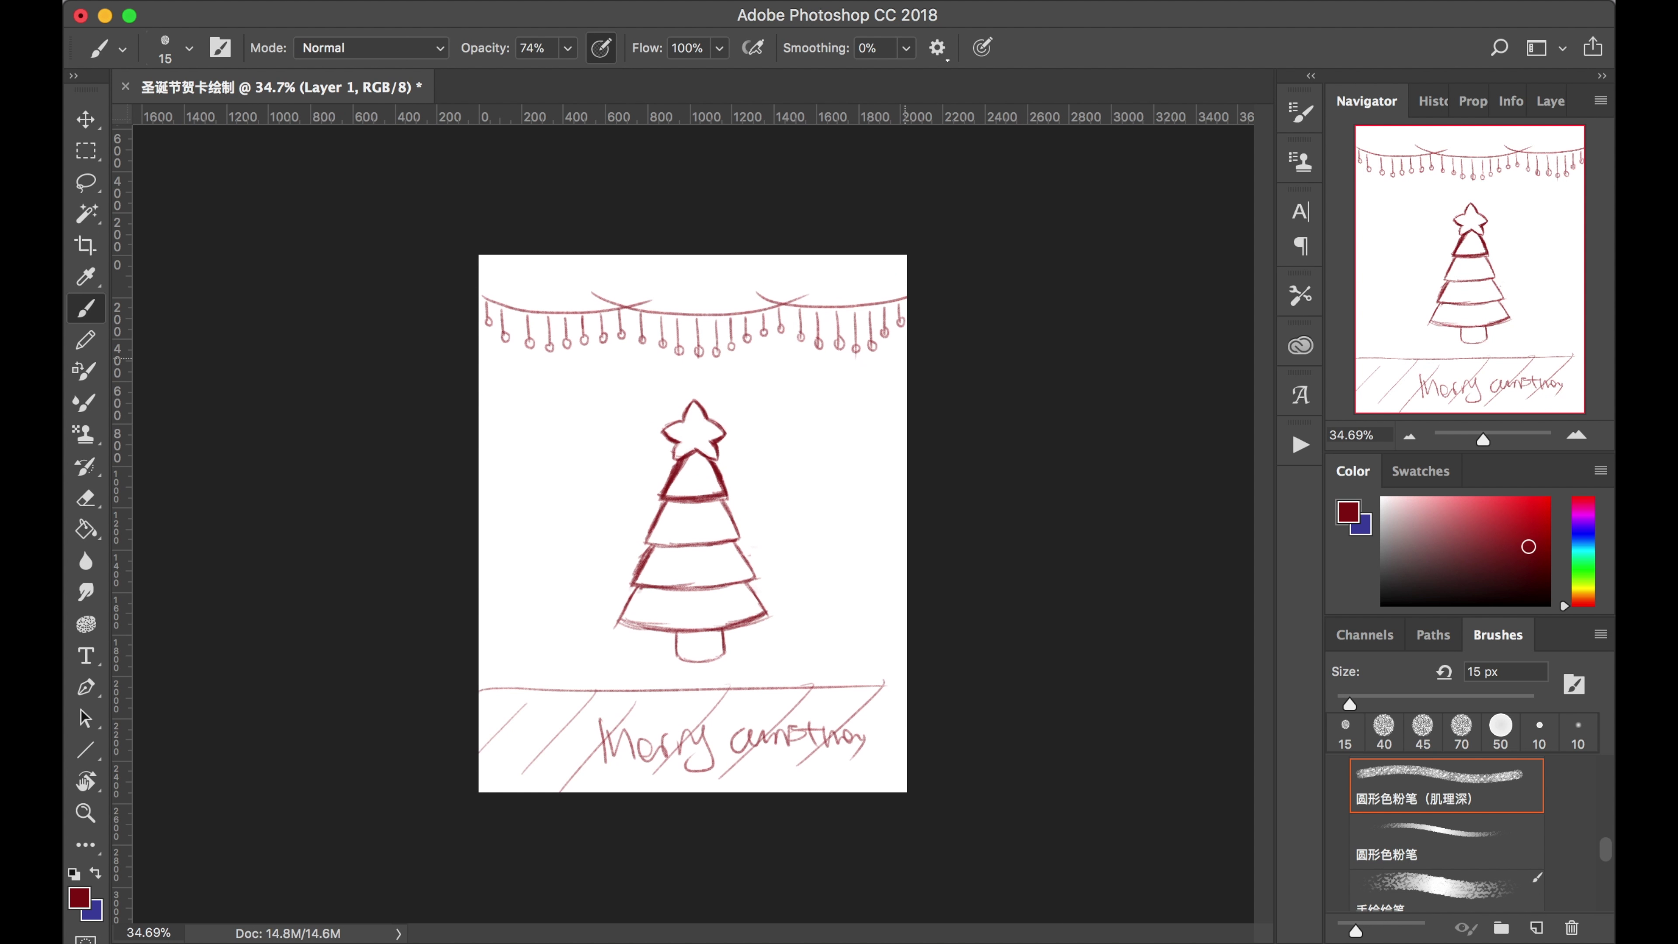
# Draw a horizontal line across the full card width at the base of the tree's top tier.
pyautogui.scroll(3, 693, 524)
pyautogui.moveTo(304, 481); pyautogui.dragTo(1087, 481)
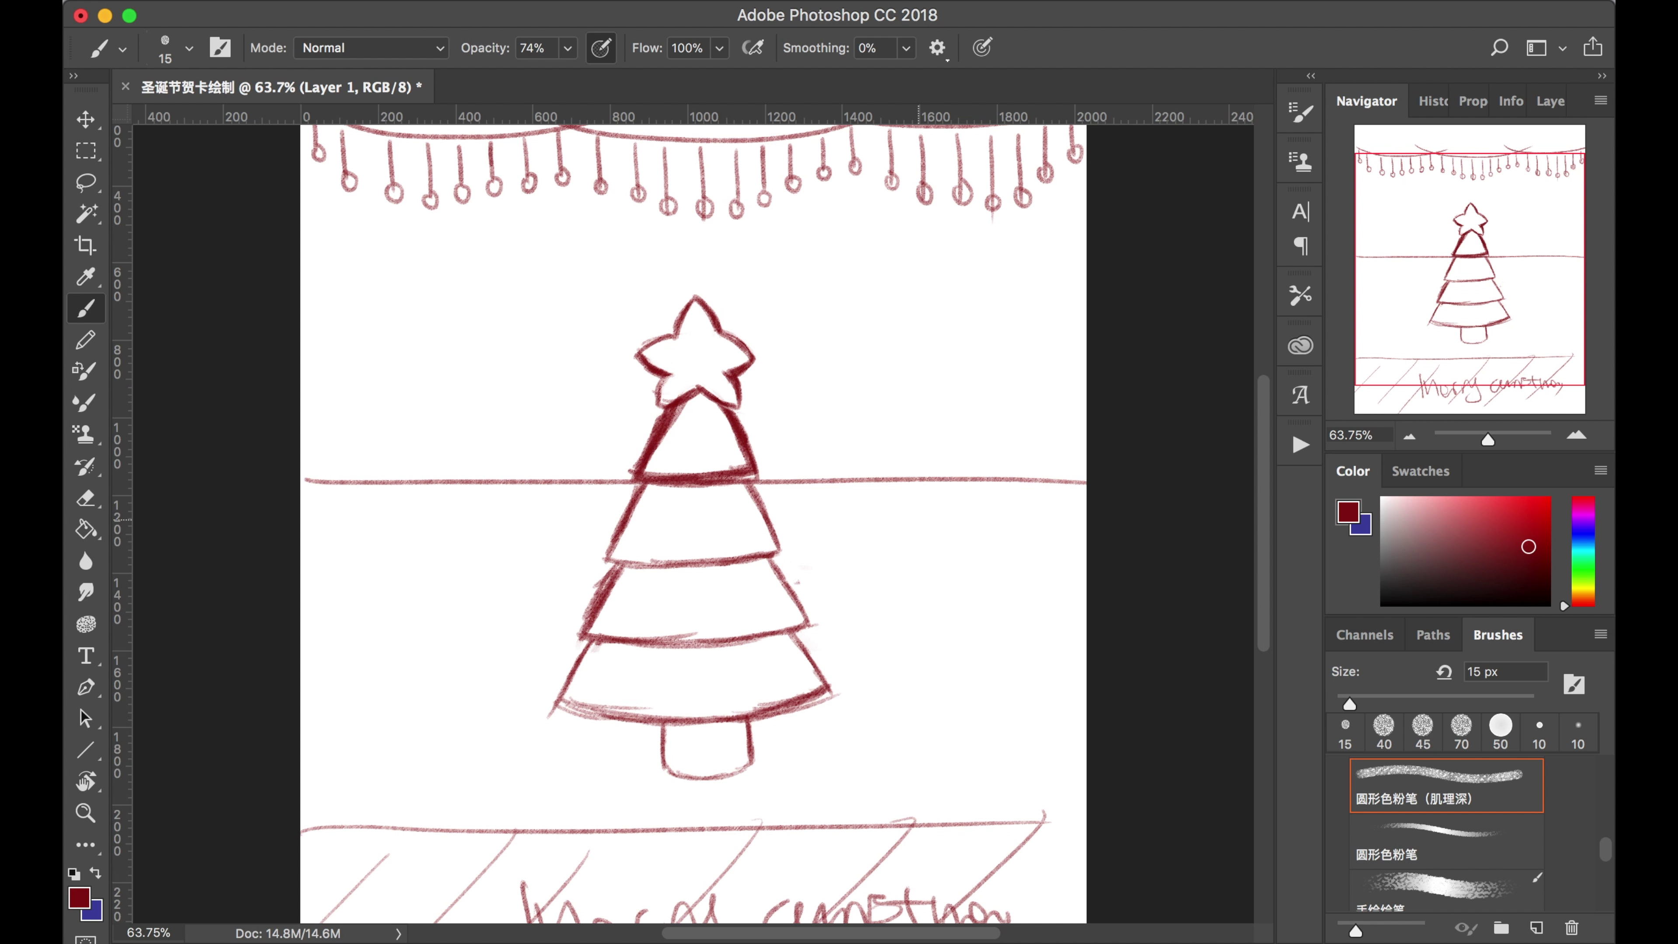
pyautogui.scroll(-2, 693, 518)
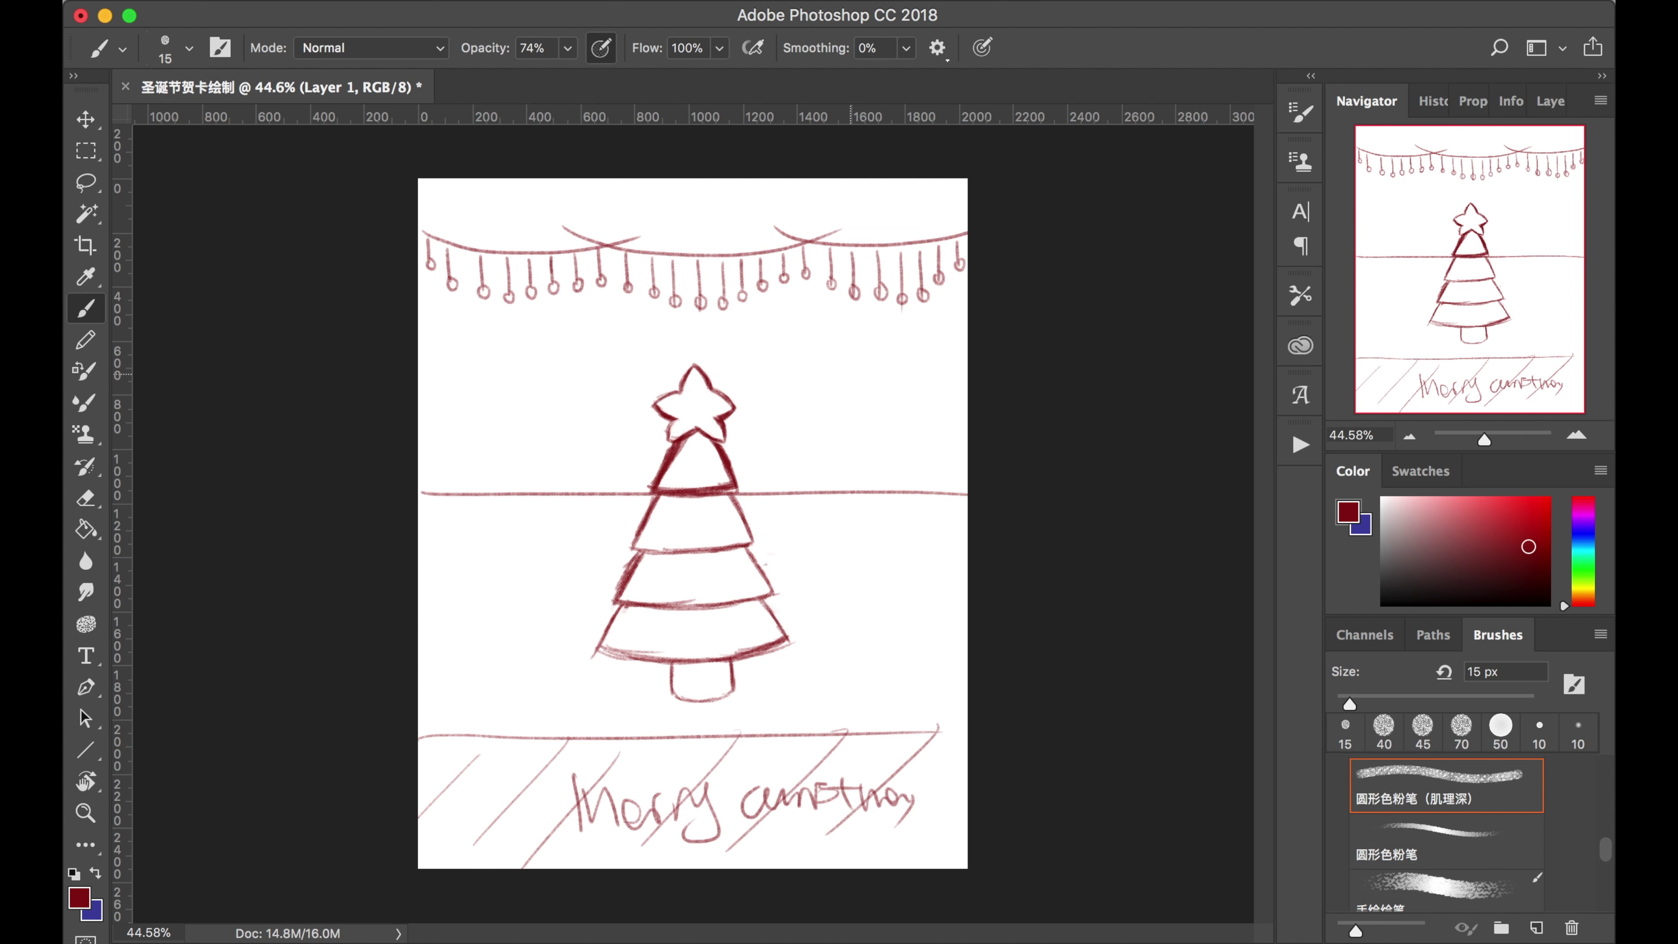
# Draw an oval to the right of the star and handwrite "Dec 25,2017" inside it.
pyautogui.scroll(3, 693, 518)
pyautogui.hscroll(2, 693, 518)
pyautogui.moveTo(689, 555); pyautogui.dragTo(740, 657)
pyautogui.press('super+z')
pyautogui.moveTo(692, 556)
pyautogui.mouseDown()
pyautogui.moveTo(866, 534)
pyautogui.moveTo(687, 562)
pyautogui.moveTo(771, 534)
pyautogui.mouseUp()
pyautogui.press('super+z')
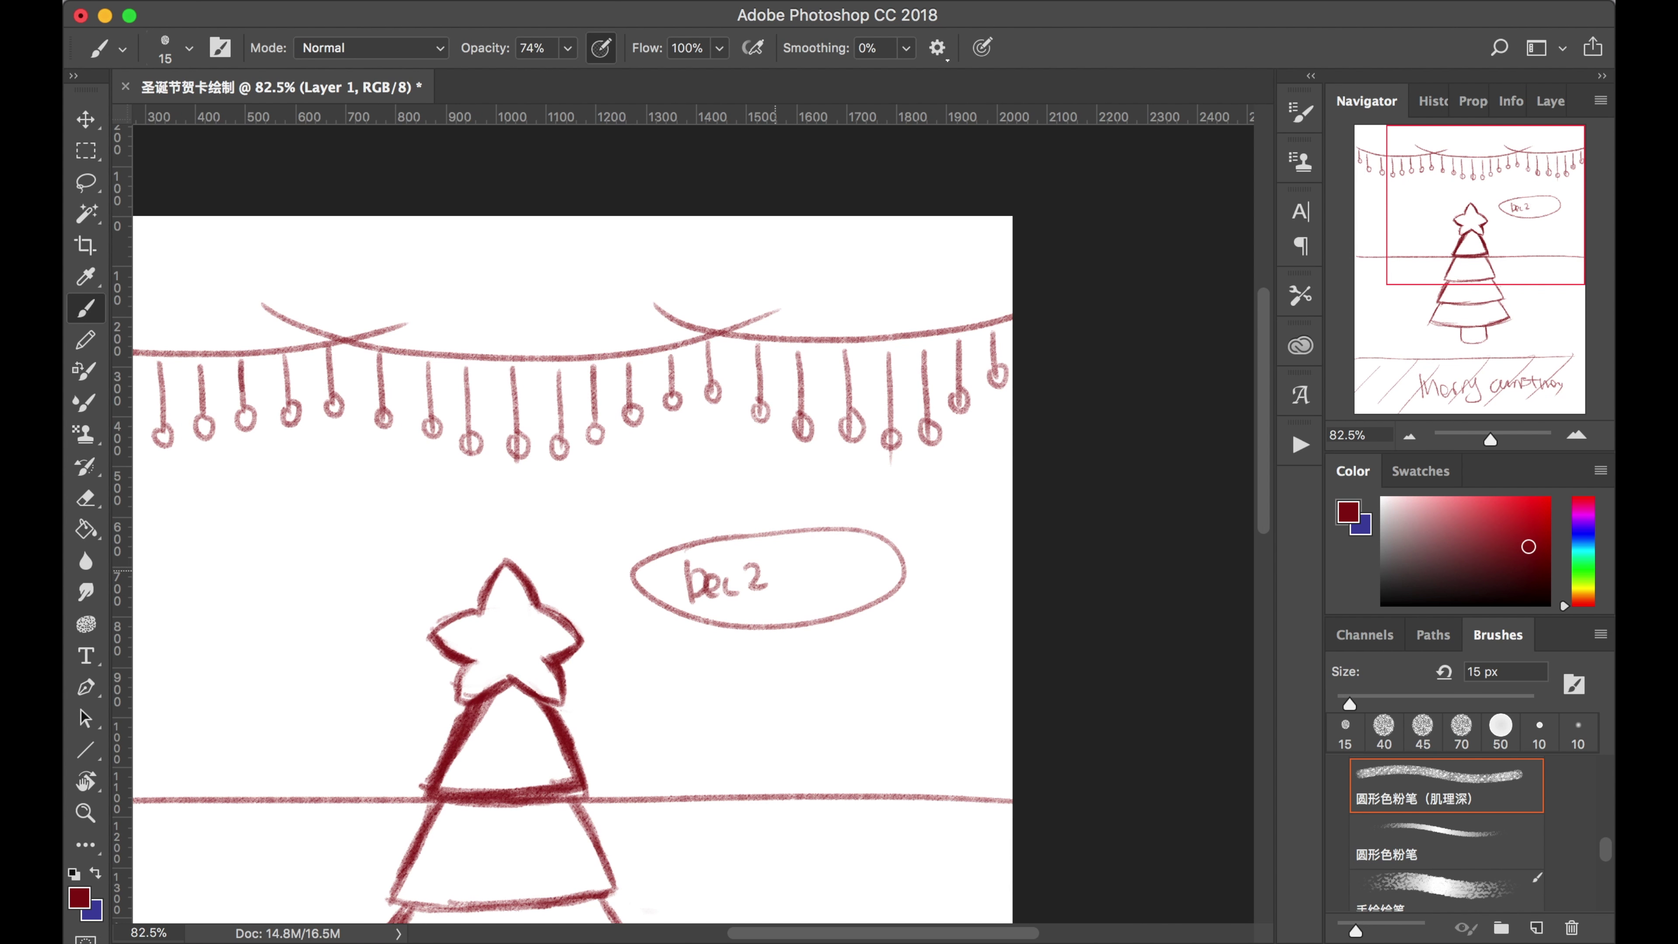
pyautogui.moveTo(879, 556); pyautogui.dragTo(876, 589)
pyautogui.scroll(-4, 869, 555)
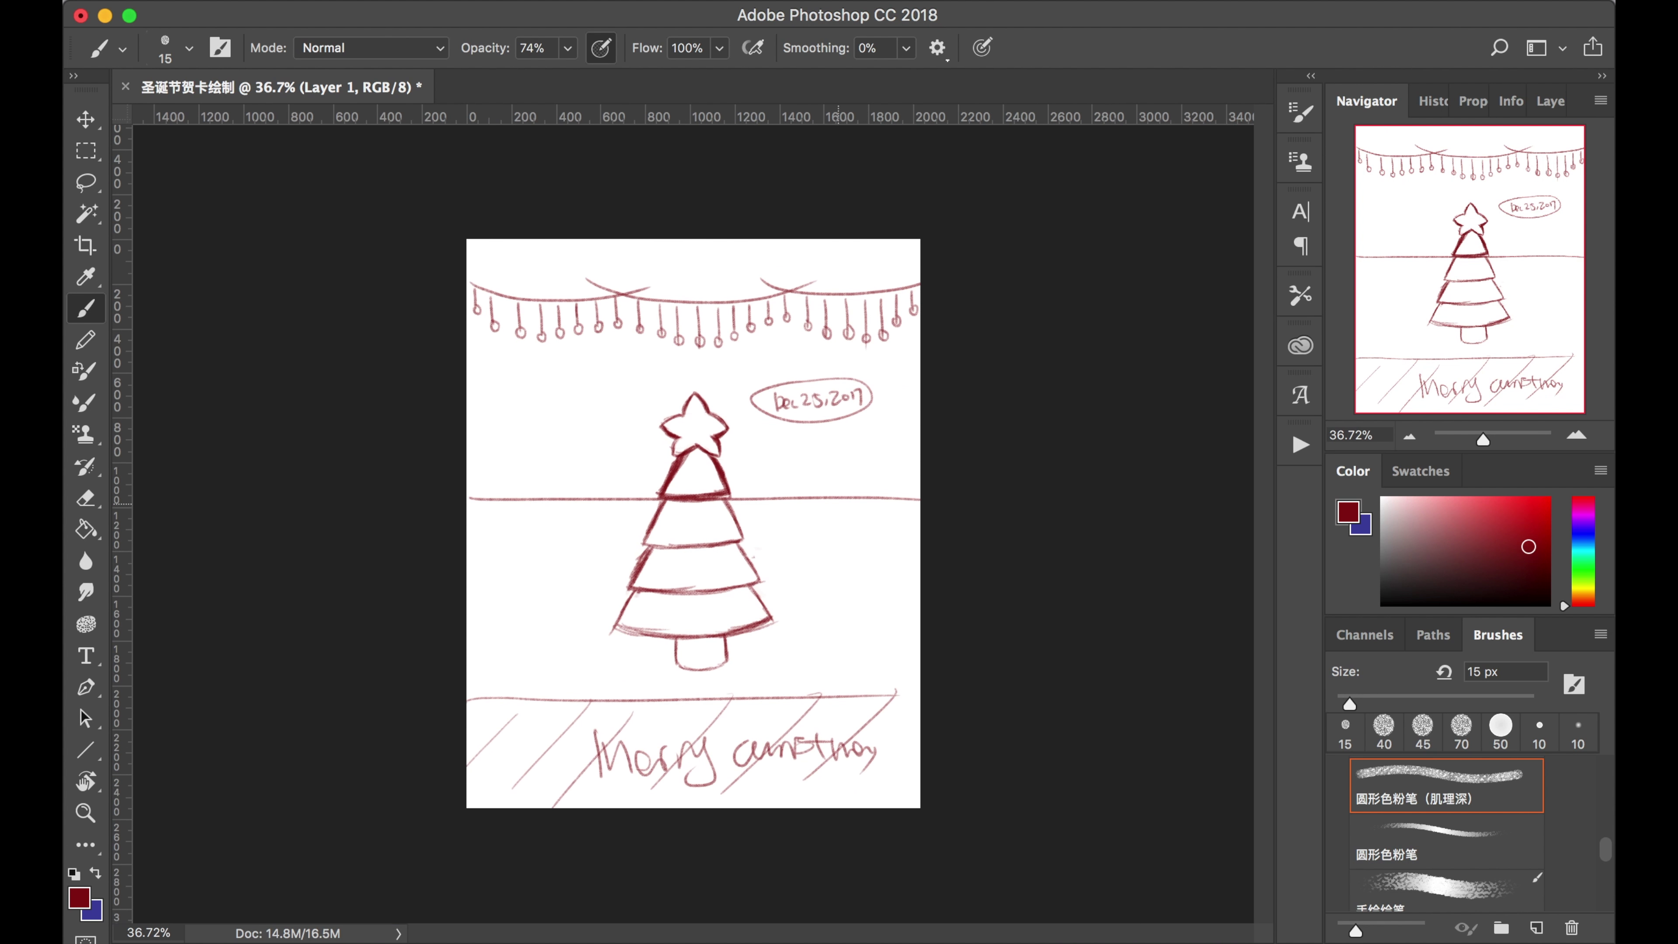
# Draw a short highlight in the star's top point and a wavy line across each of the four tree tiers.
pyautogui.scroll(4, 819, 479)
pyautogui.scroll(3, 819, 480)
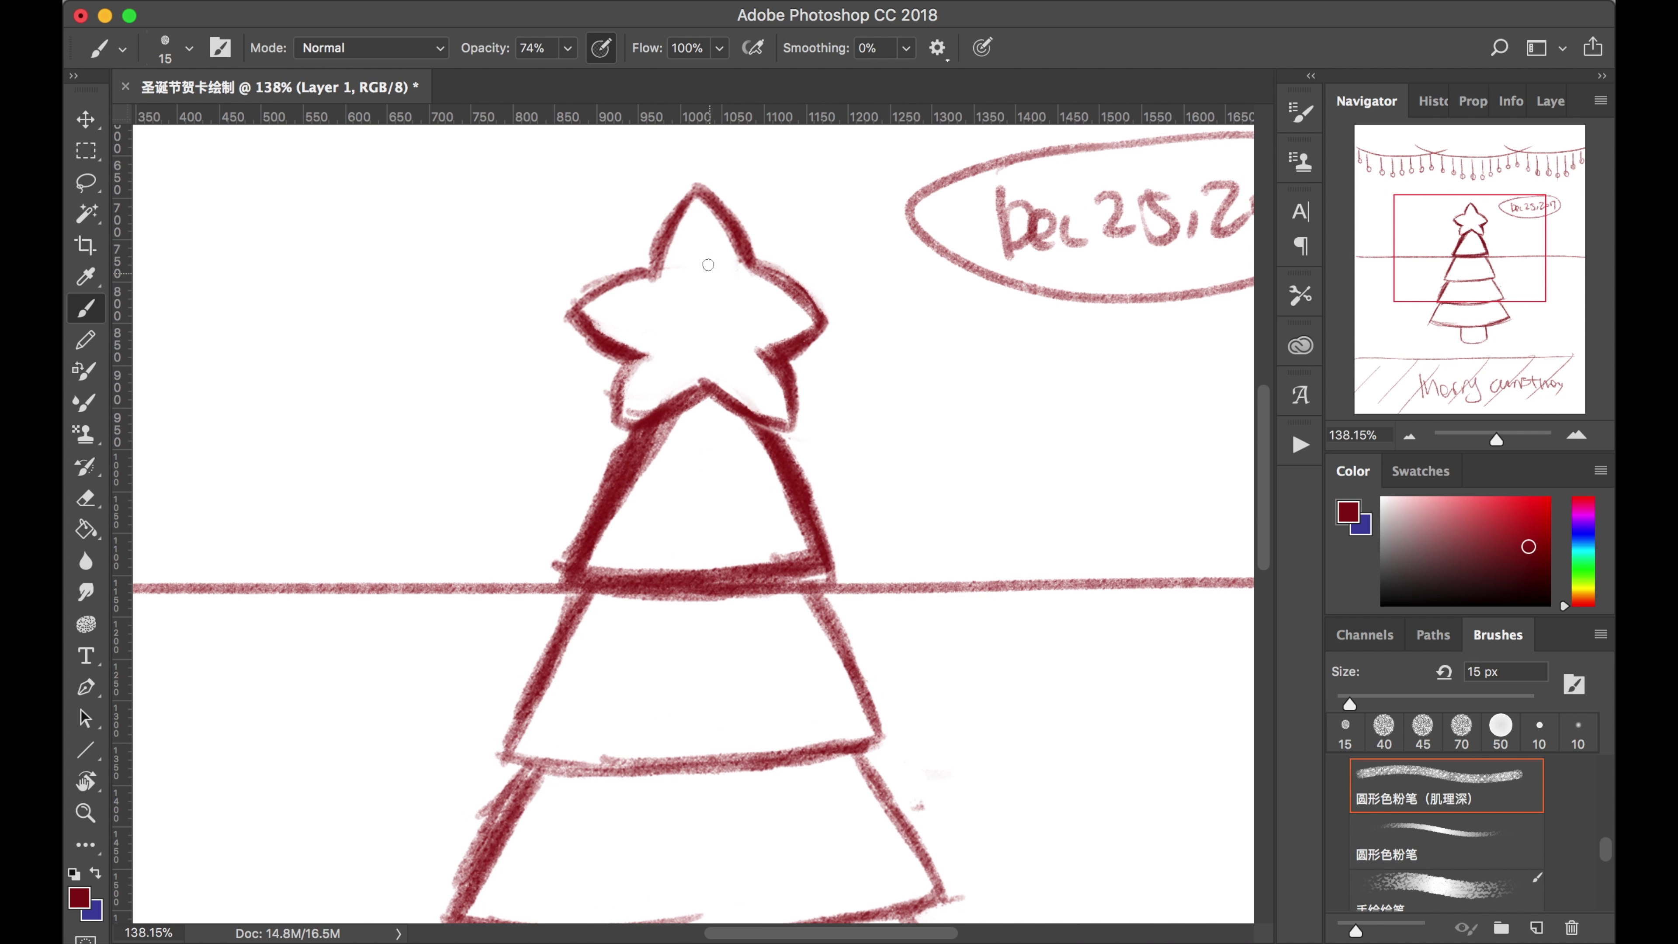
pyautogui.scroll(2, 627, 613)
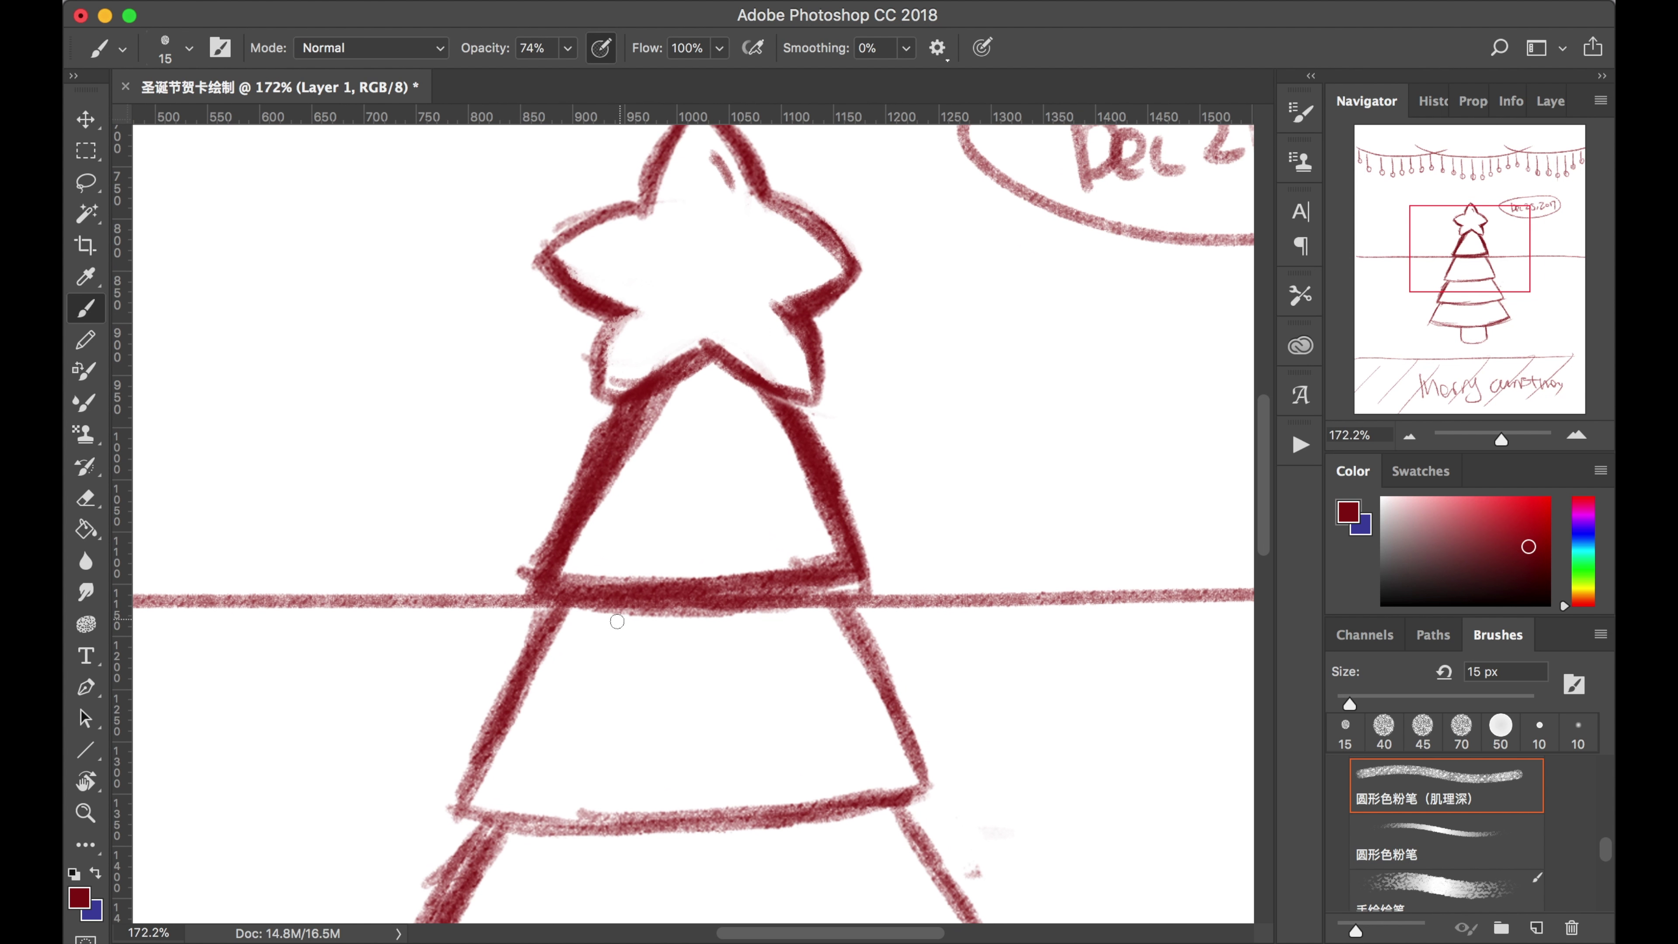
pyautogui.moveTo(631, 534); pyautogui.dragTo(822, 530)
pyautogui.moveTo(579, 763); pyautogui.dragTo(912, 745)
pyautogui.scroll(-5, 924, 687)
pyautogui.moveTo(439, 628)
pyautogui.mouseDown()
pyautogui.moveTo(760, 625)
pyautogui.moveTo(968, 595)
pyautogui.mouseUp()
pyautogui.moveTo(373, 822)
pyautogui.mouseDown()
pyautogui.moveTo(793, 823)
pyautogui.moveTo(1050, 773)
pyautogui.mouseUp()
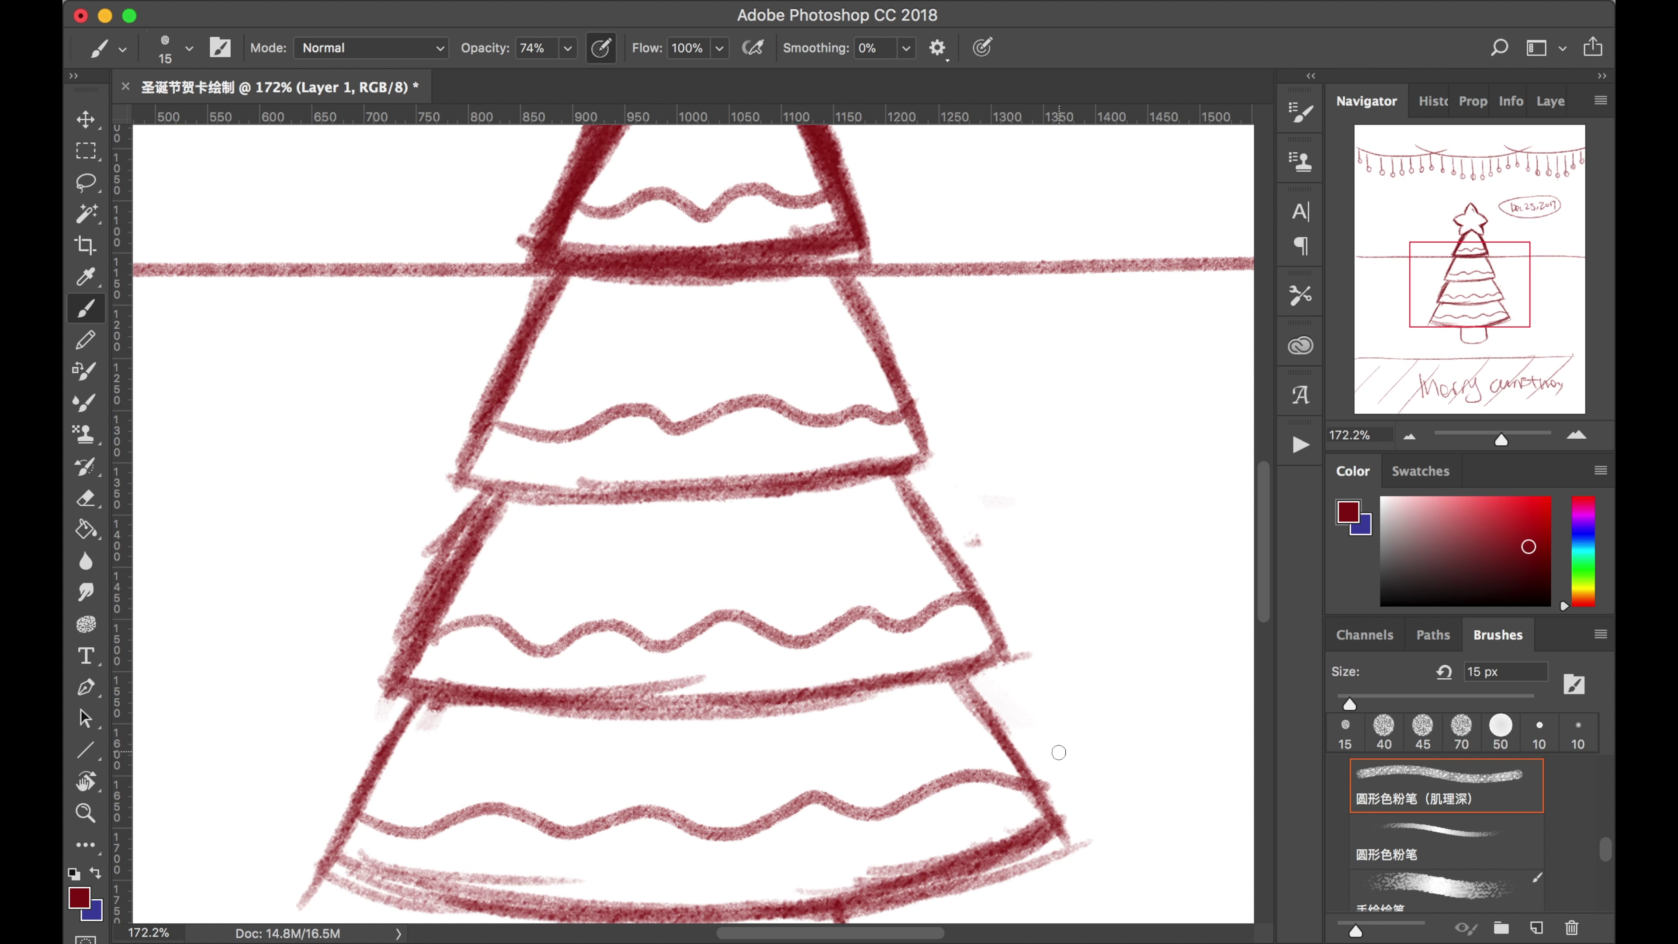
pyautogui.press('super+0')
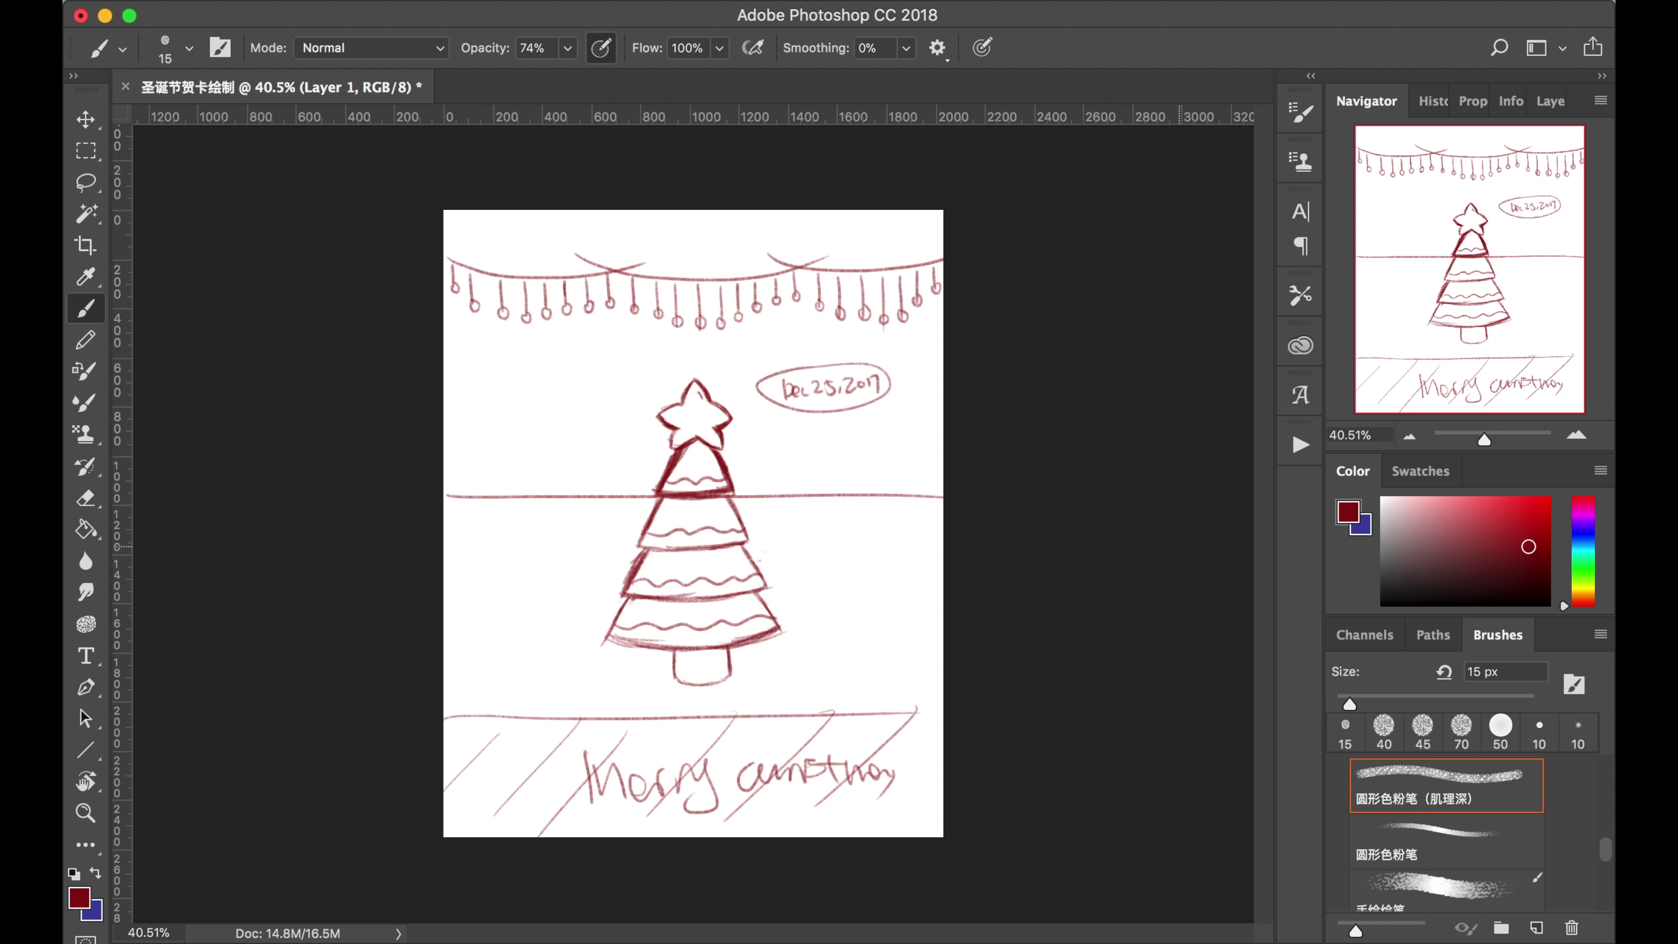
# Create a new layer above the sketch and name it 勾线-圣诞树.
pyautogui.click(1550, 101)
pyautogui.click(1537, 438)
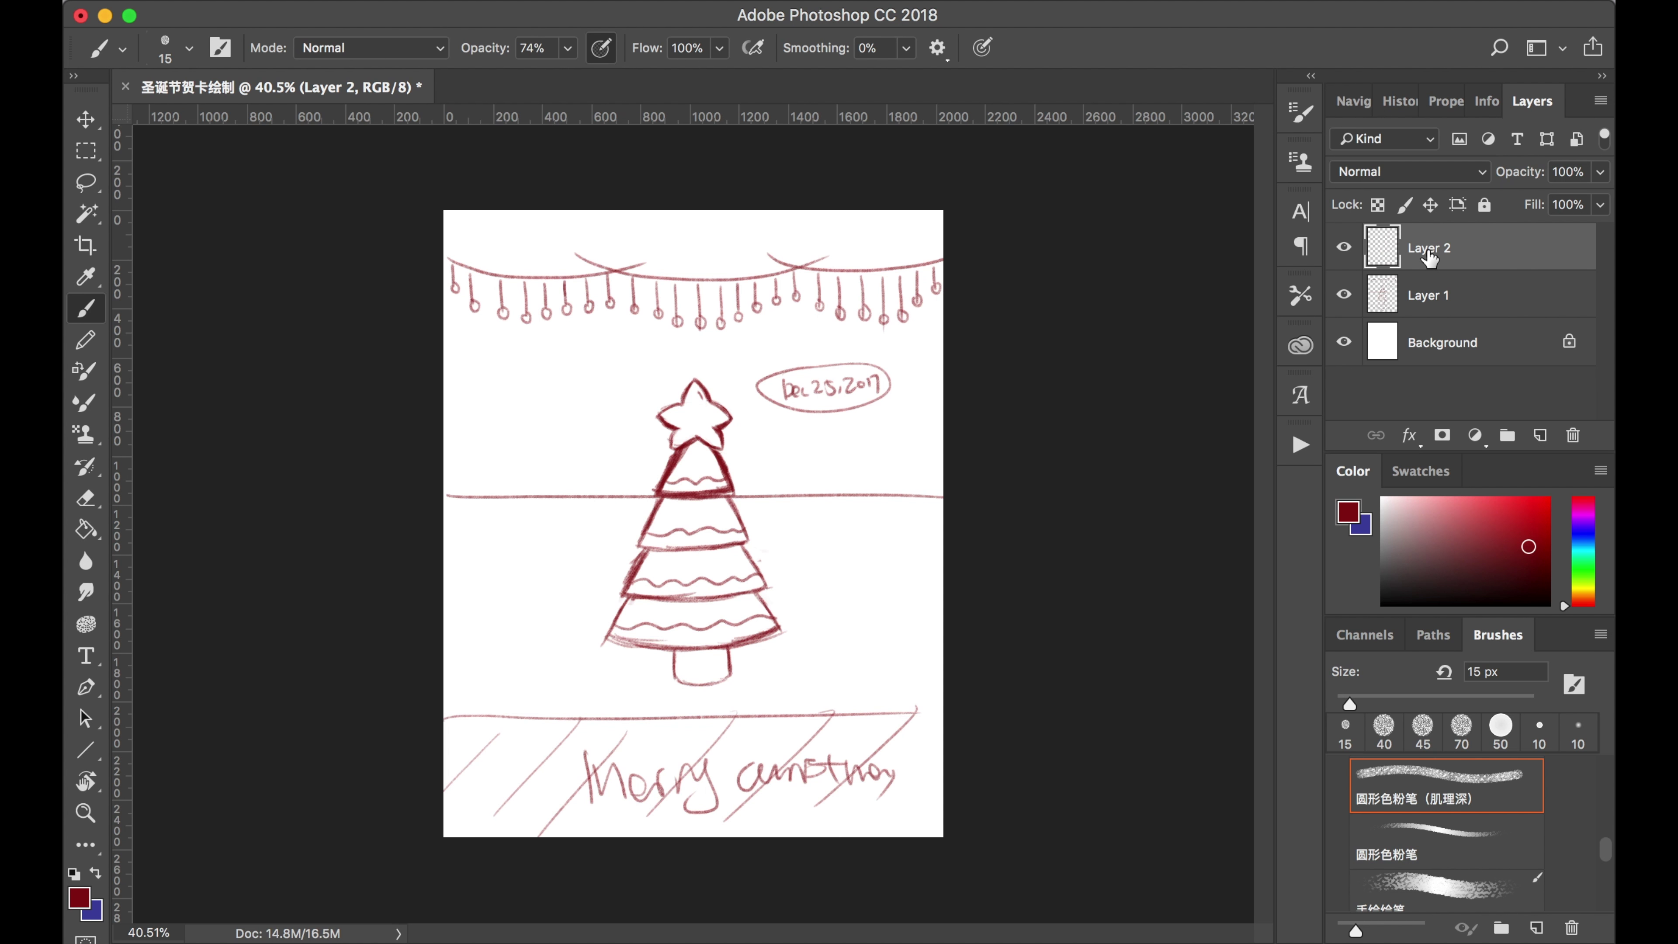
pyautogui.write('勾线')
pyautogui.write('-shen')
pyautogui.write('圣诞树')
pyautogui.press('Return')
# Choose the 钢笔 brush preset at 10 px for inking the tree.
pyautogui.press('super+plus')
pyautogui.press('super+plus')
pyautogui.press('super+plus')
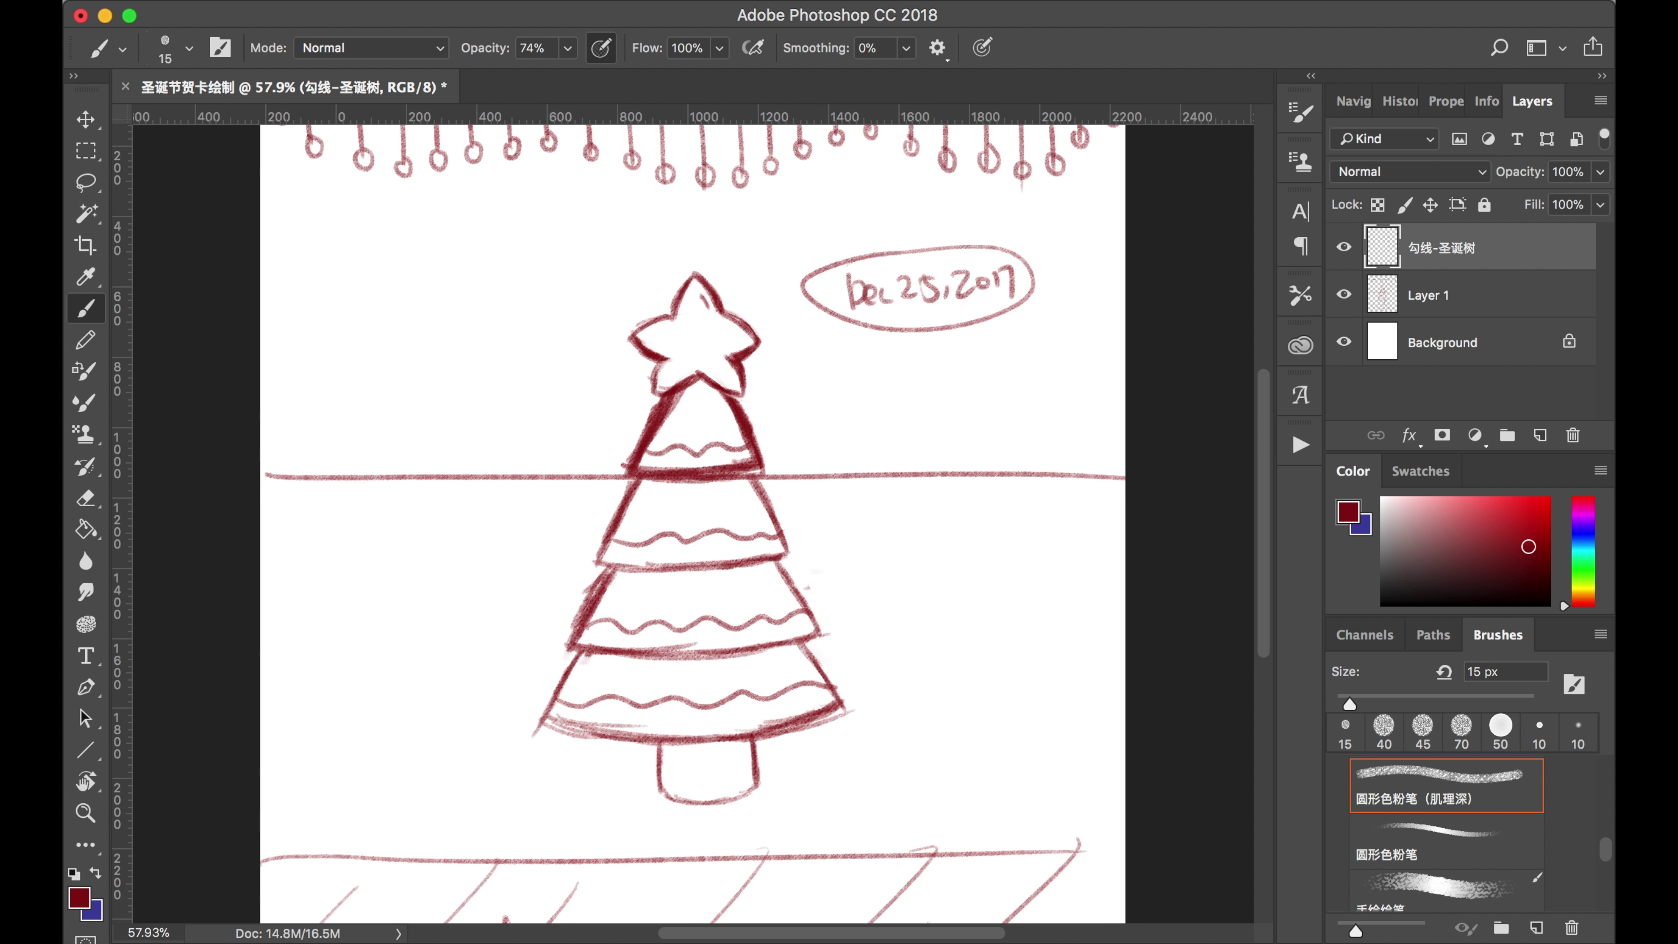
pyautogui.scroll(-5, 1407, 886)
pyautogui.click(1406, 891)
pyautogui.press('super+plus')
pyautogui.scroll(2, 711, 218)
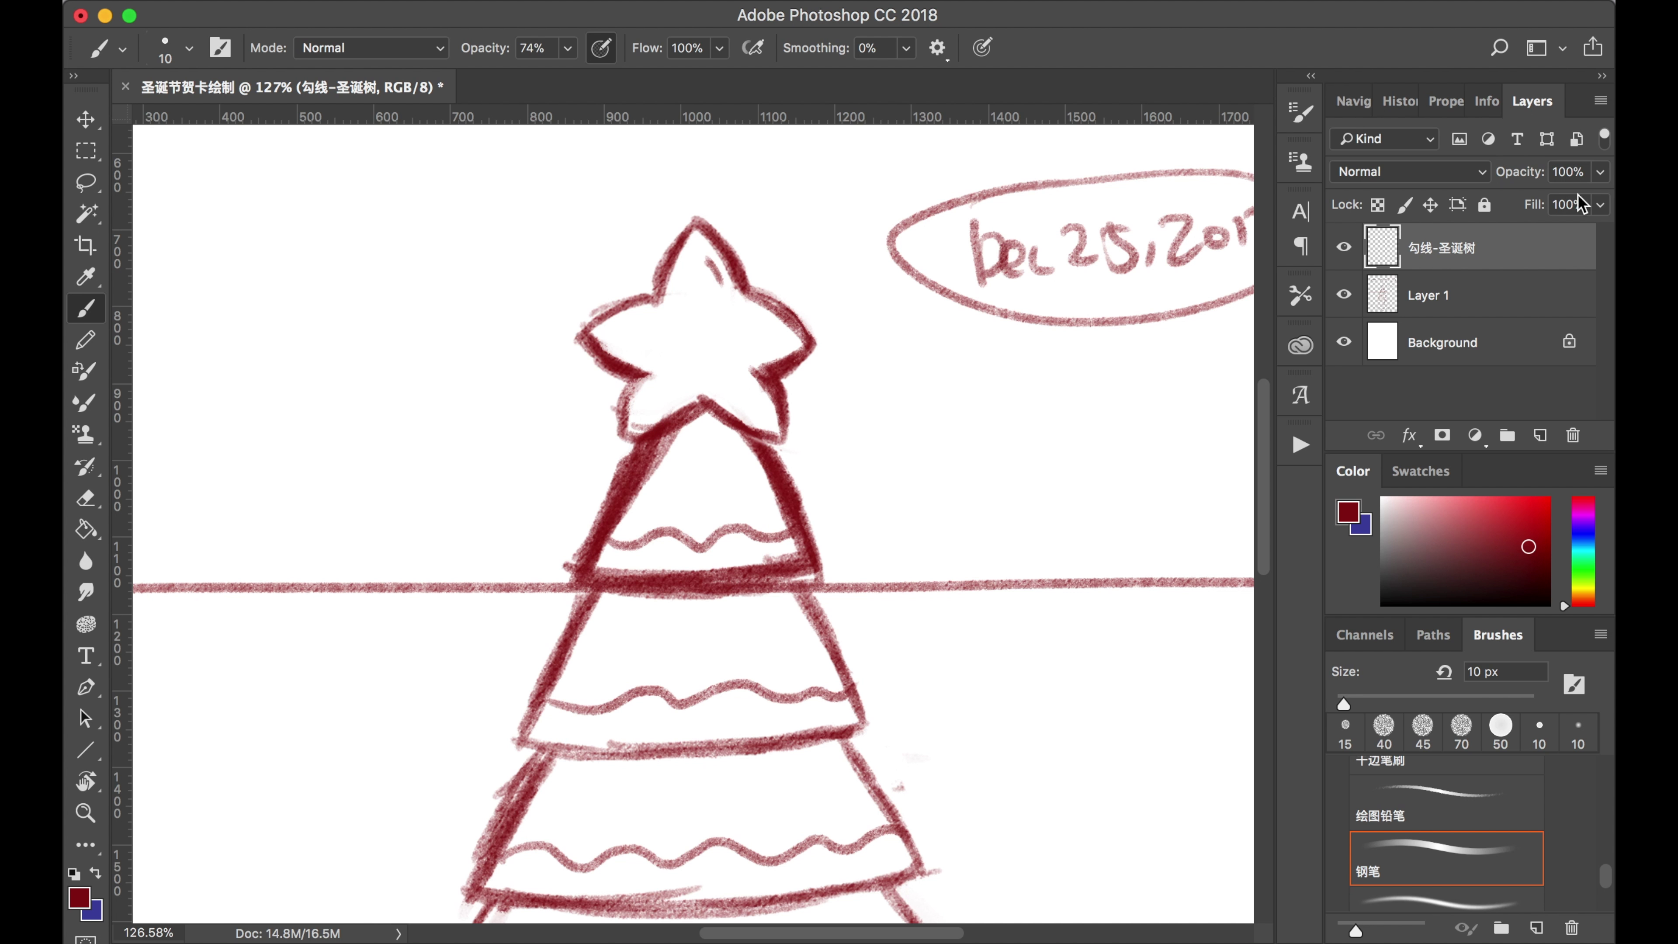
# Lower the opacity of Layer 1 to below 51% to fade the sketch, and make 勾线-圣诞树 the active layer.
pyautogui.click(1472, 294)
pyautogui.click(1600, 172)
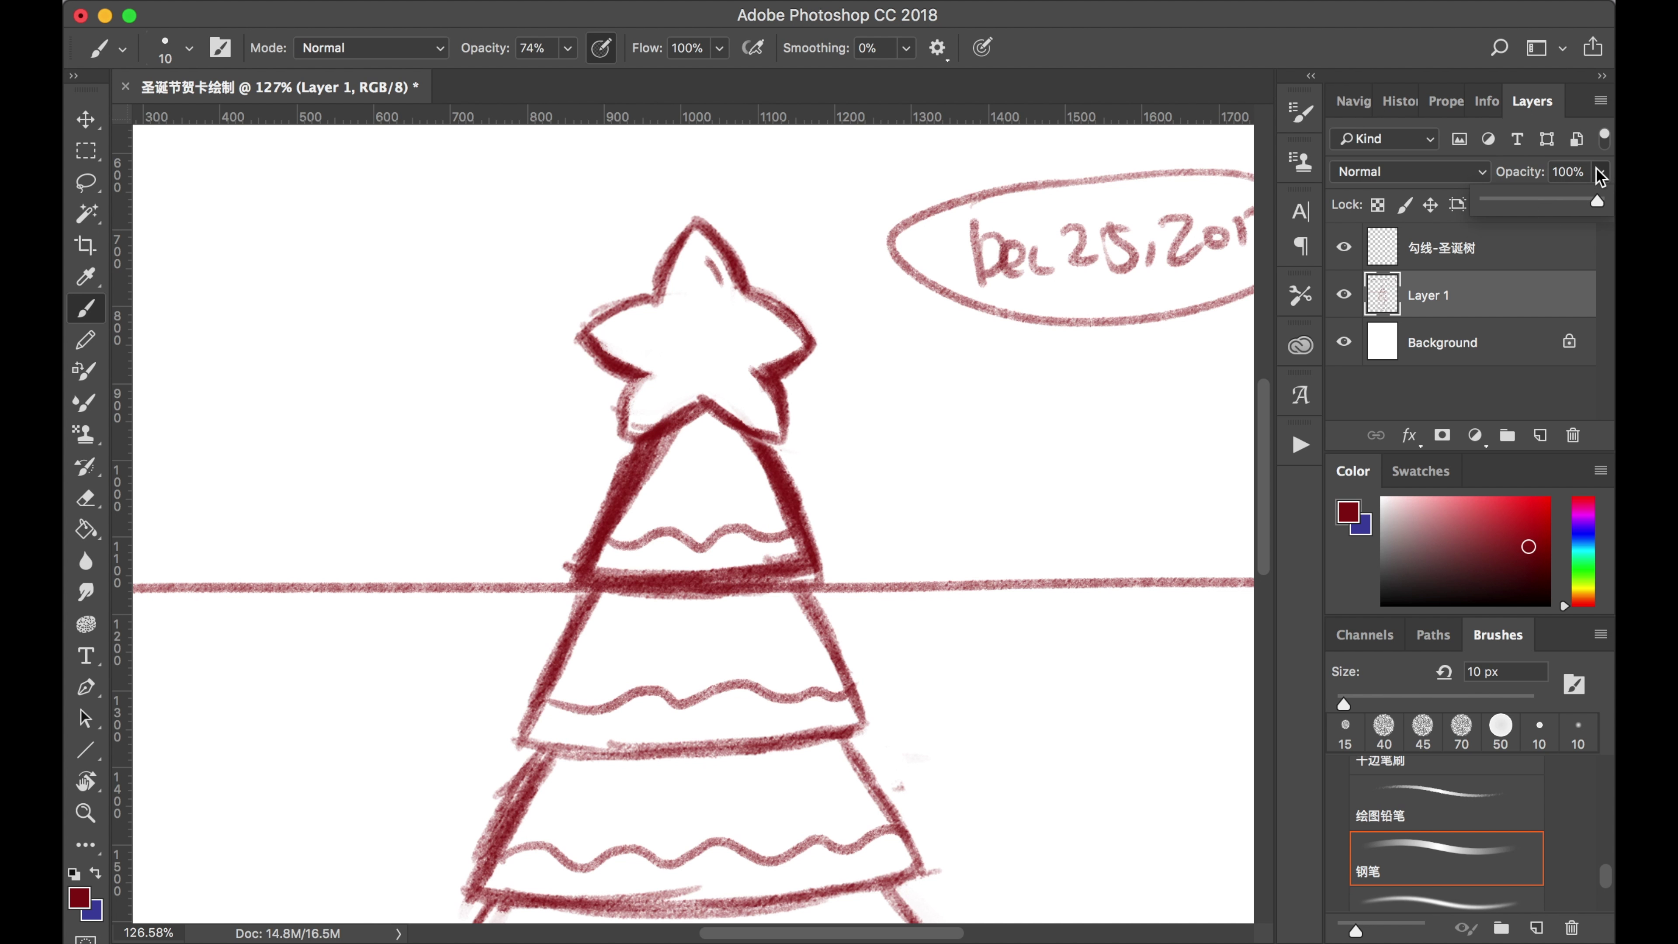
pyautogui.click(1543, 198)
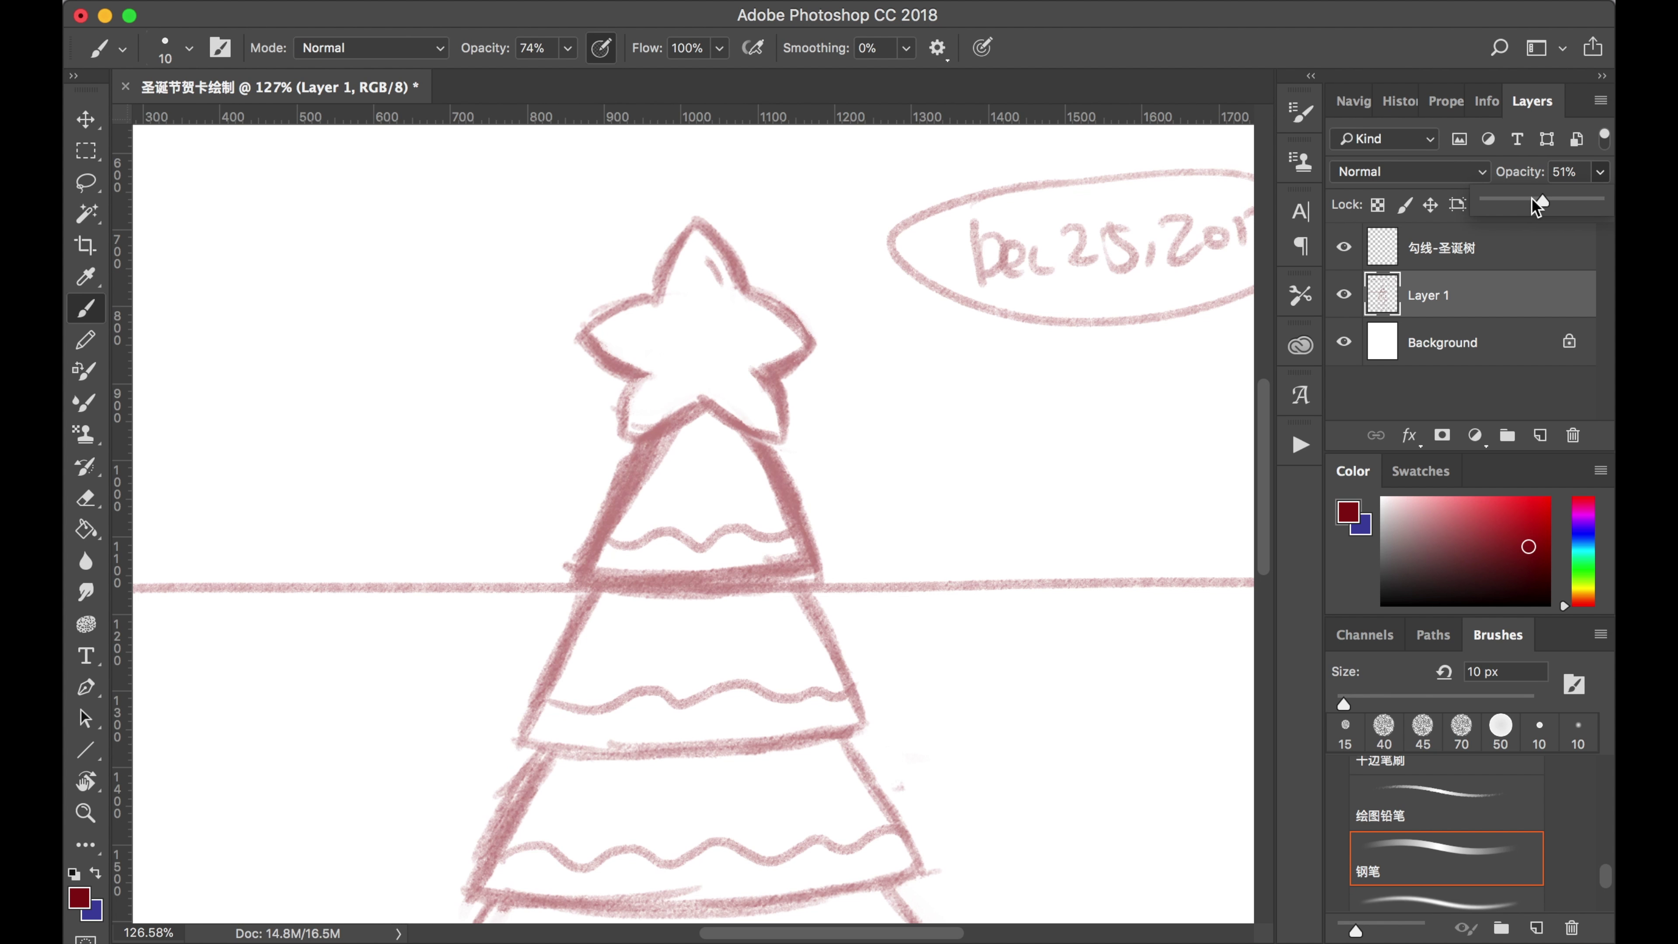
pyautogui.moveTo(1522, 205); pyautogui.dragTo(1507, 205)
pyautogui.click(1486, 255)
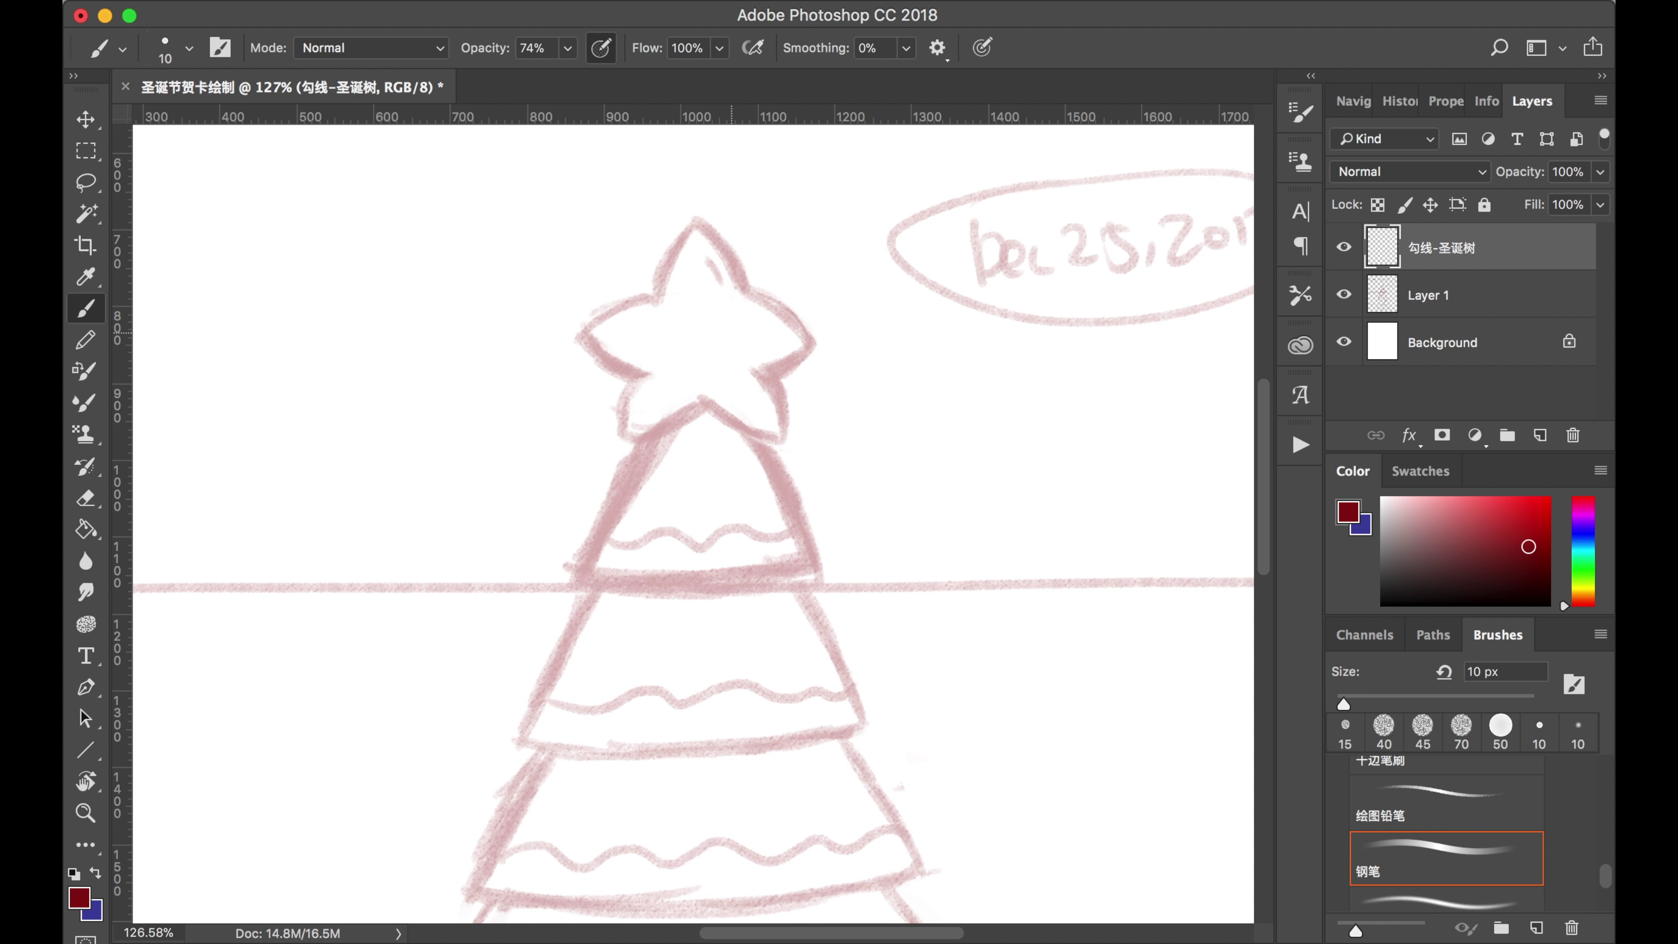
# Set the brush opacity to 100% and turn off pen pressure control for opacity.
pyautogui.scroll(5, 799, 332)
pyautogui.hscroll(2, 715, 334)
pyautogui.scroll(2, 715, 334)
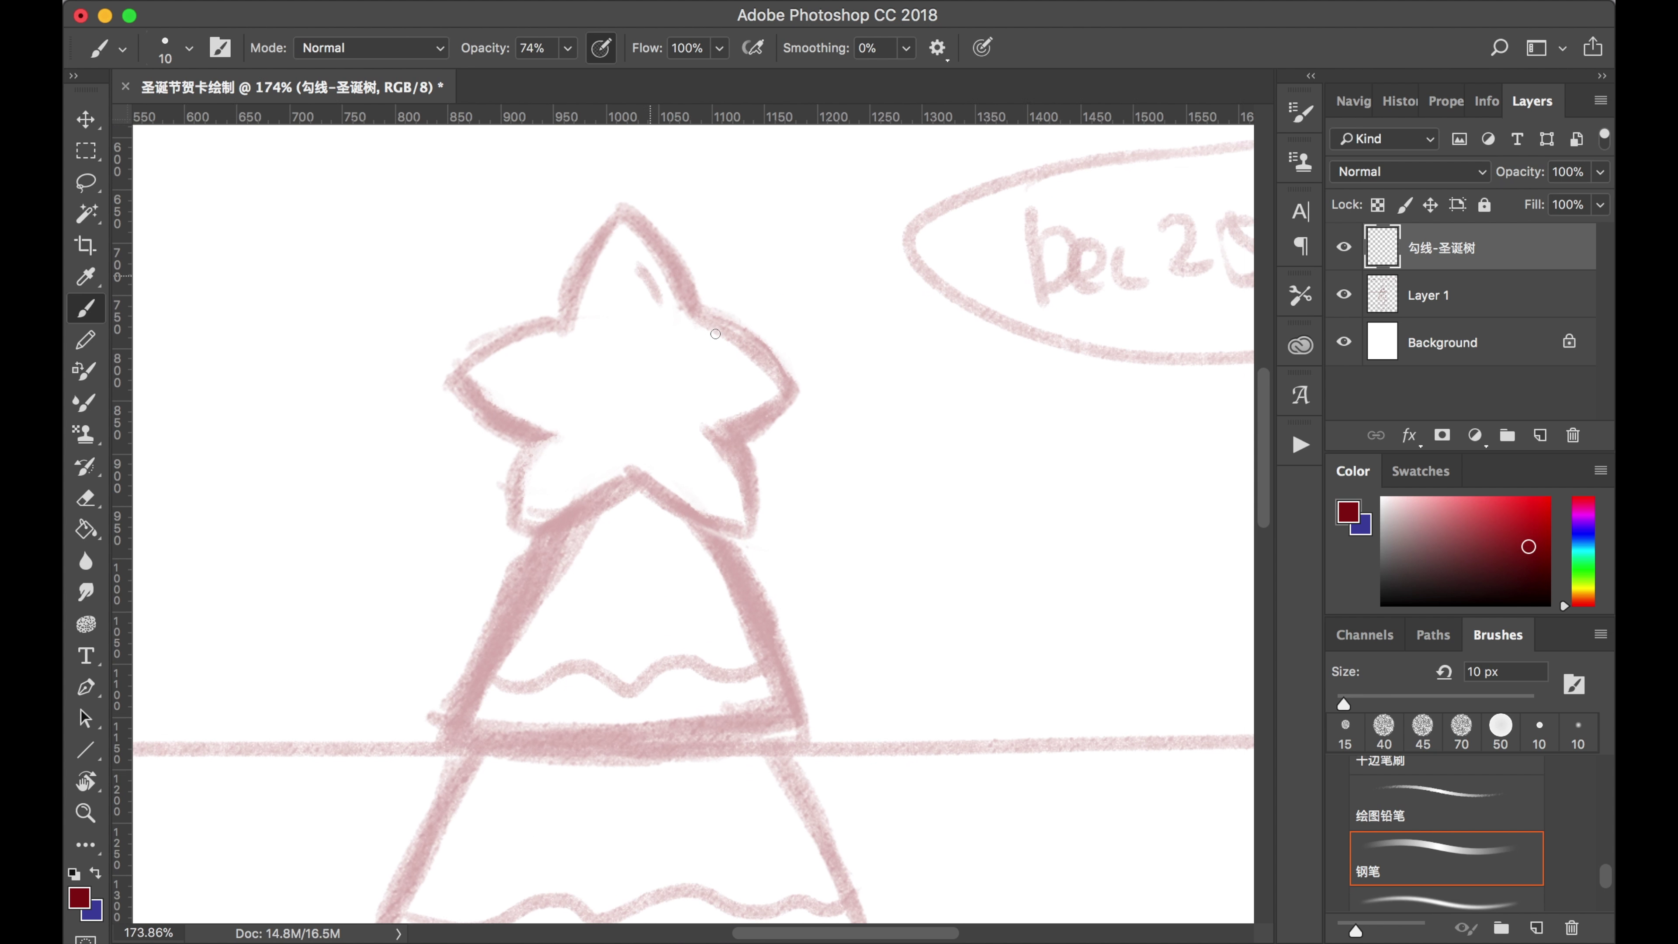
pyautogui.scroll(1, 715, 333)
pyautogui.click(570, 45)
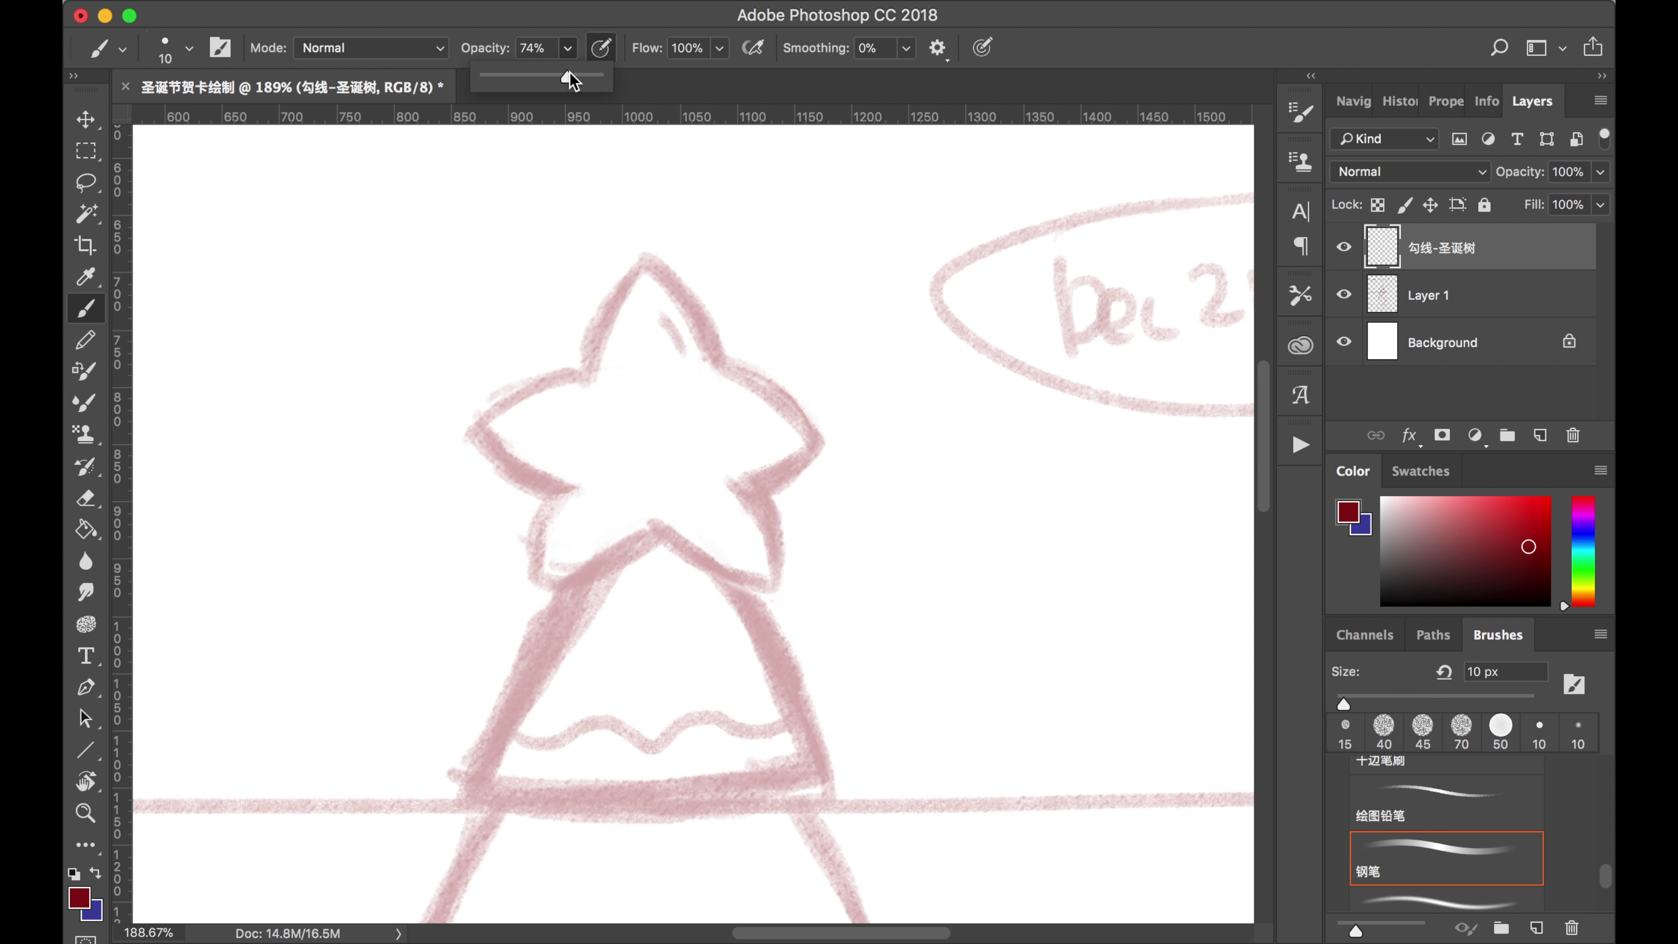
pyautogui.click(618, 49)
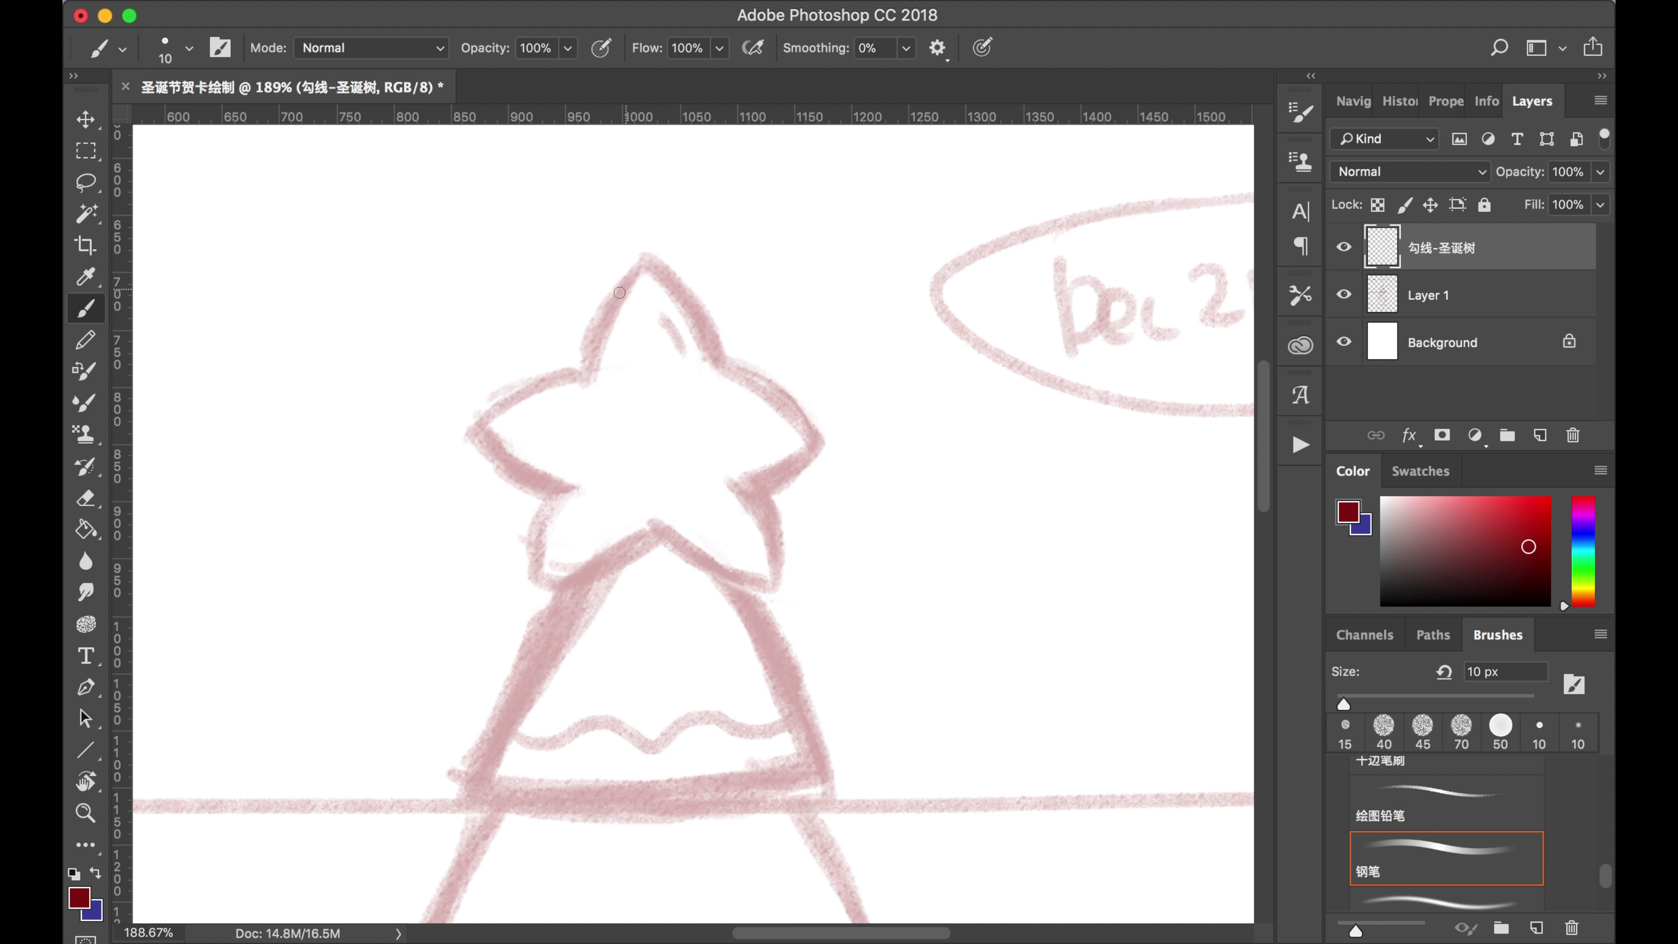
# Ink the star's top point in dark red over the sketch, undoing and retrying strokes until the curve is smooth.
pyautogui.moveTo(639, 270)
pyautogui.mouseDown()
pyautogui.moveTo(585, 367)
pyautogui.moveTo(715, 363)
pyautogui.mouseUp()
pyautogui.press('super+z')
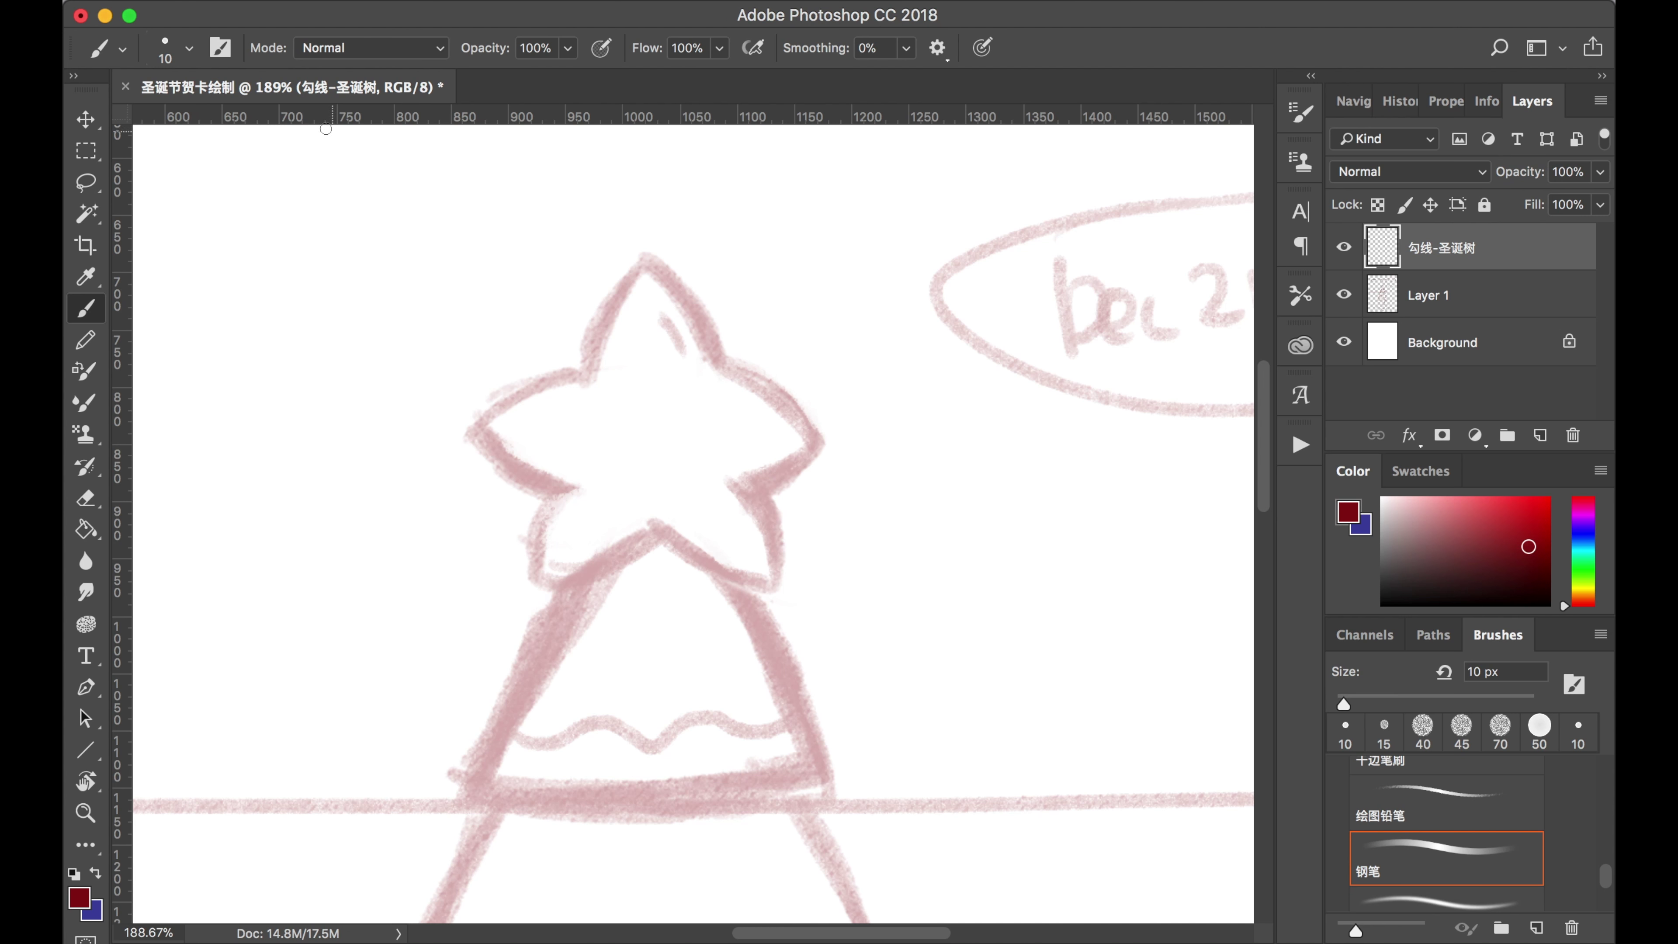
pyautogui.moveTo(629, 276); pyautogui.dragTo(583, 387)
pyautogui.press('super+z')
pyautogui.moveTo(595, 371)
pyautogui.mouseDown()
pyautogui.moveTo(643, 263)
pyautogui.moveTo(719, 374)
pyautogui.moveTo(703, 359)
pyautogui.mouseUp()
pyautogui.press('super+z')
pyautogui.press('super+z')
pyautogui.moveTo(585, 366); pyautogui.dragTo(717, 361)
pyautogui.press('super+z')
# Ink the star's left and lower-left points over the sketch, undoing and repeating uneven strokes.
pyautogui.moveTo(484, 415)
pyautogui.mouseDown()
pyautogui.moveTo(581, 360)
pyautogui.moveTo(574, 486)
pyautogui.mouseUp()
pyautogui.press('super+z')
pyautogui.moveTo(493, 416)
pyautogui.mouseDown()
pyautogui.moveTo(566, 491)
pyautogui.moveTo(539, 576)
pyautogui.mouseUp()
pyautogui.press('super+z')
pyautogui.moveTo(559, 492)
pyautogui.mouseDown()
pyautogui.moveTo(546, 586)
pyautogui.moveTo(677, 523)
pyautogui.mouseUp()
pyautogui.press('super+z')
pyautogui.moveTo(549, 587); pyautogui.dragTo(659, 526)
pyautogui.press('super+z')
pyautogui.press('super+z')
# Ink the star's lower-right and right points and join the ends into a closed outline.
pyautogui.moveTo(546, 585)
pyautogui.mouseDown()
pyautogui.moveTo(667, 528)
pyautogui.moveTo(653, 530)
pyautogui.moveTo(776, 589)
pyautogui.mouseUp()
pyautogui.press('super+z')
pyautogui.moveTo(750, 485); pyautogui.dragTo(779, 565)
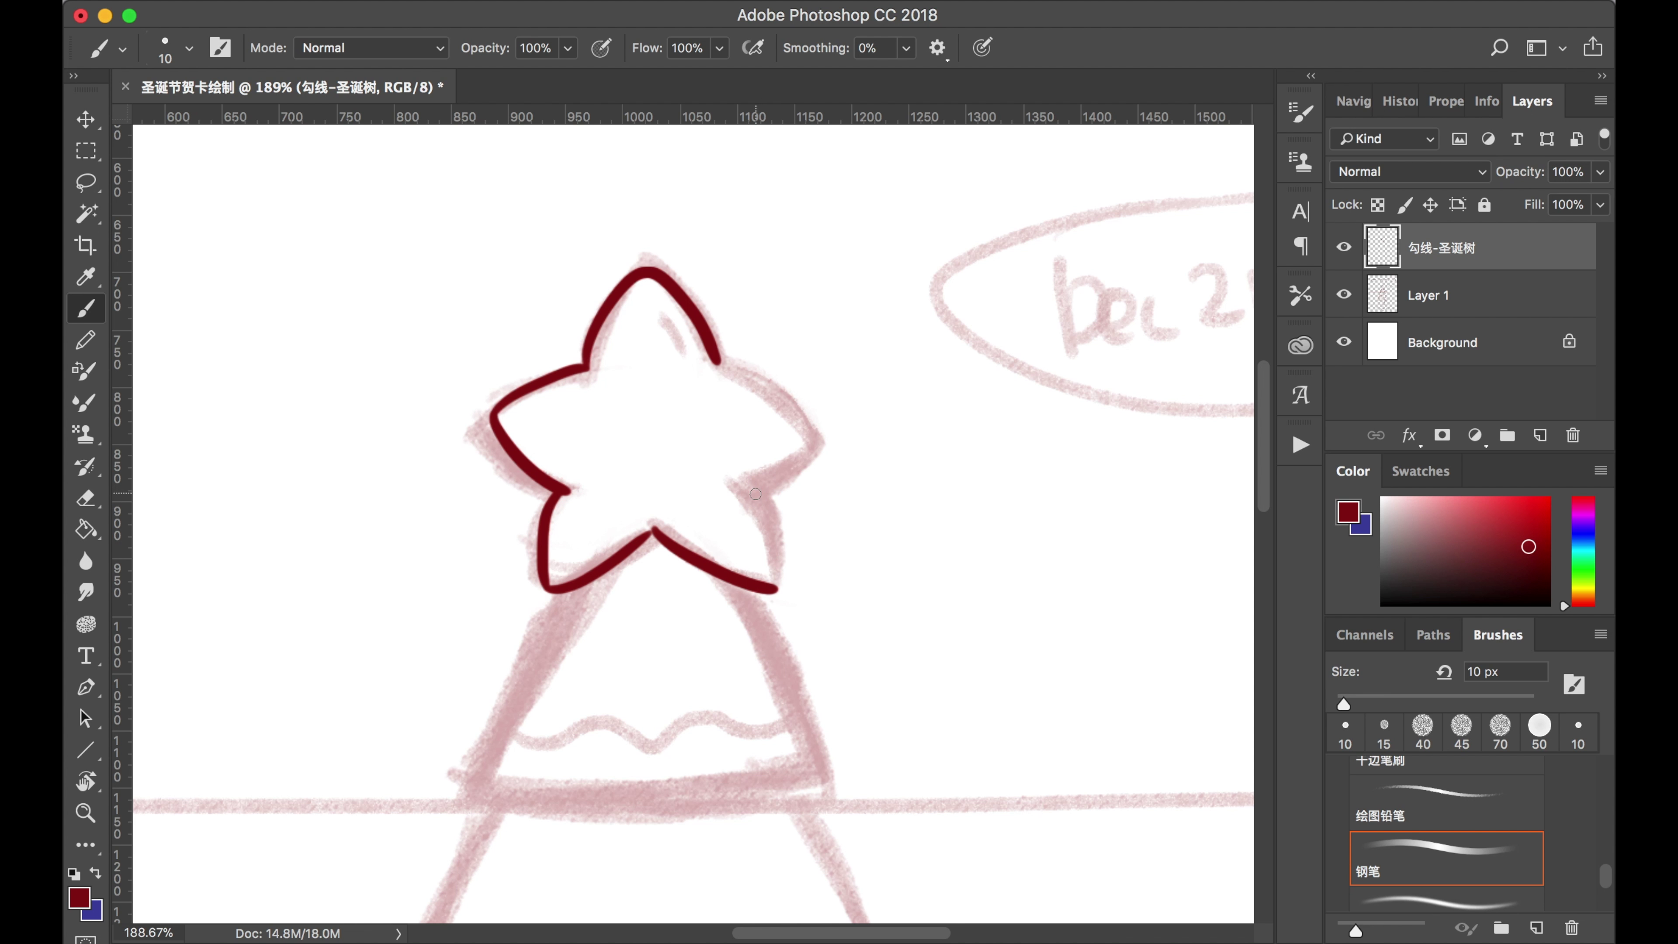
pyautogui.moveTo(751, 490); pyautogui.dragTo(780, 593)
pyautogui.moveTo(758, 492); pyautogui.dragTo(833, 444)
pyautogui.press('super+z')
pyautogui.moveTo(720, 364); pyautogui.dragTo(812, 444)
pyautogui.press('super+z')
pyautogui.moveTo(725, 360); pyautogui.dragTo(810, 430)
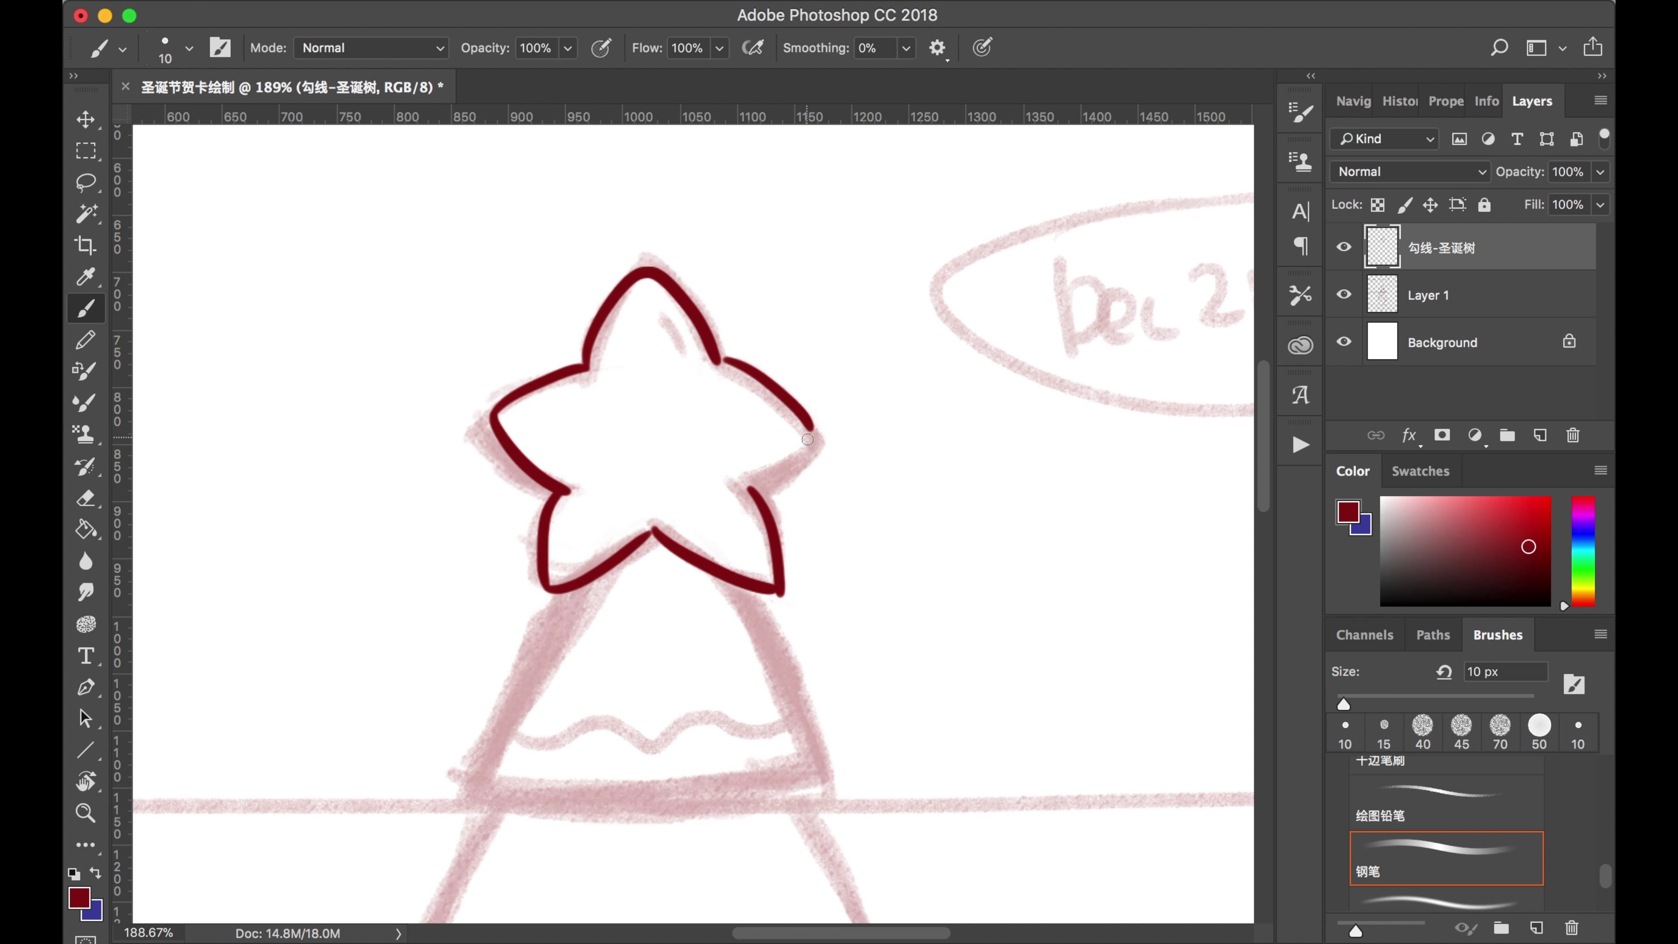
pyautogui.scroll(5, 764, 393)
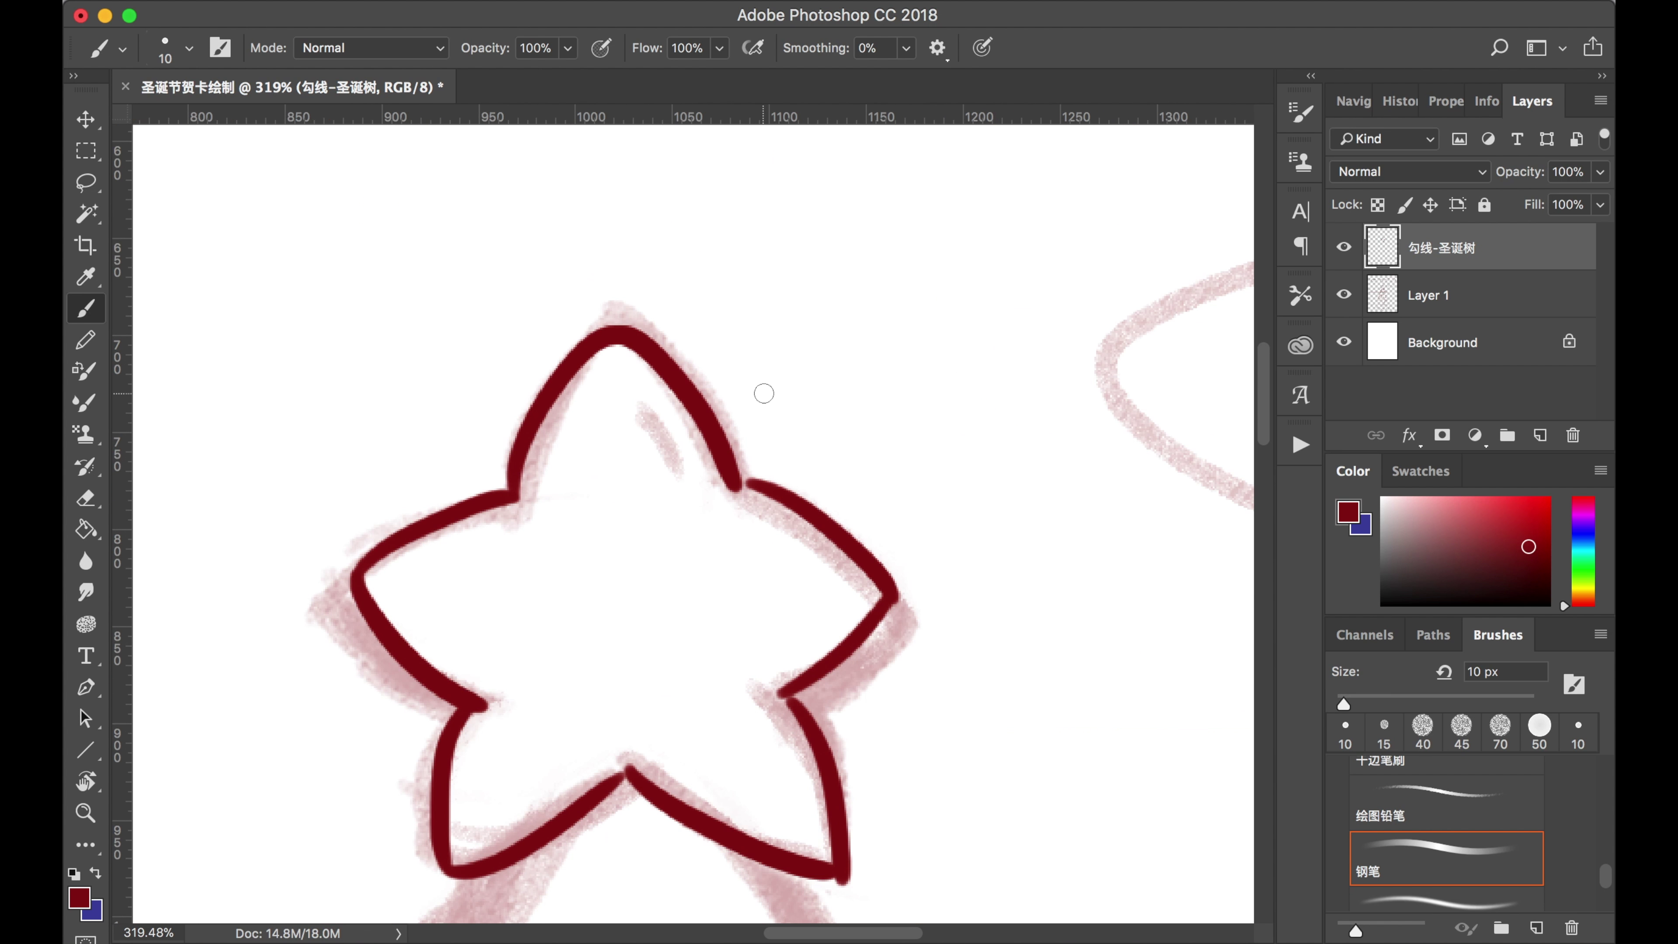
pyautogui.scroll(-5, 763, 503)
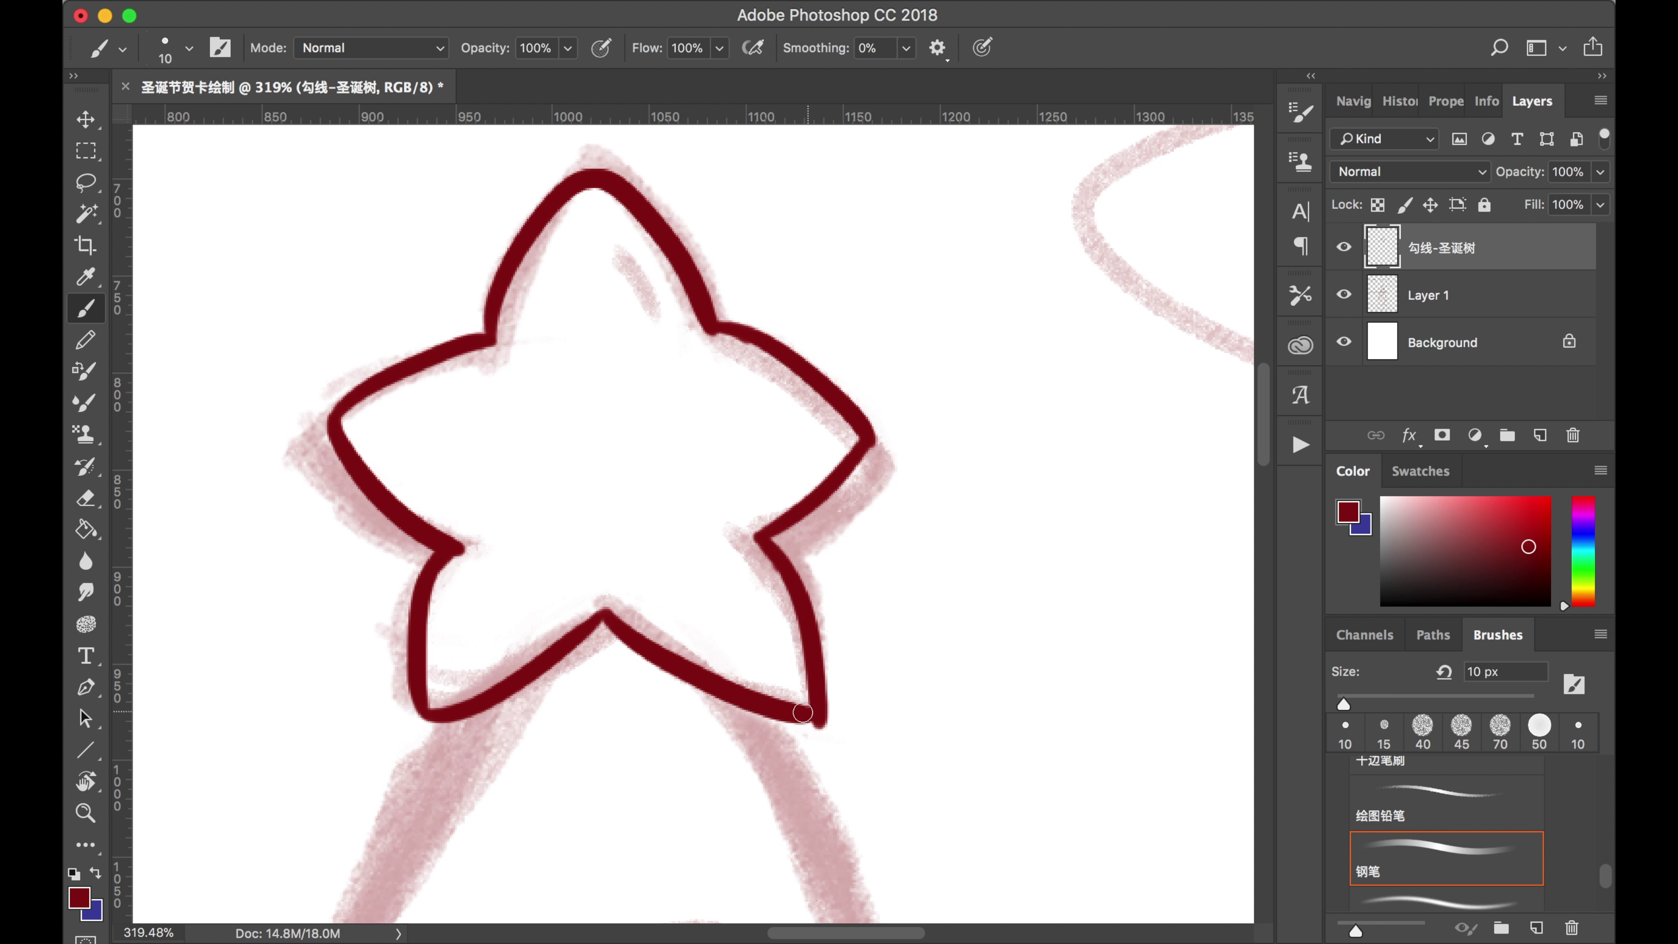
# Refine the star's lower-right tip into a rounded corner, undoing the eraser attempt and repainting with the 10 px brush.
pyautogui.moveTo(817, 711); pyautogui.dragTo(800, 714)
pyautogui.scroll(-4, 693, 529)
pyautogui.scroll(4, 634, 648)
pyautogui.press('e')
pyautogui.scroll(-3, 1402, 796)
pyautogui.scroll(-1, 1402, 795)
pyautogui.click(1376, 847)
pyautogui.moveTo(789, 678)
pyautogui.mouseDown()
pyautogui.moveTo(883, 598)
pyautogui.moveTo(802, 639)
pyautogui.mouseUp()
pyautogui.press('b')
pyautogui.press('super+z')
pyautogui.press('super+z')
pyautogui.press('super+z')
pyautogui.press('super+z')
pyautogui.moveTo(845, 600); pyautogui.dragTo(799, 627)
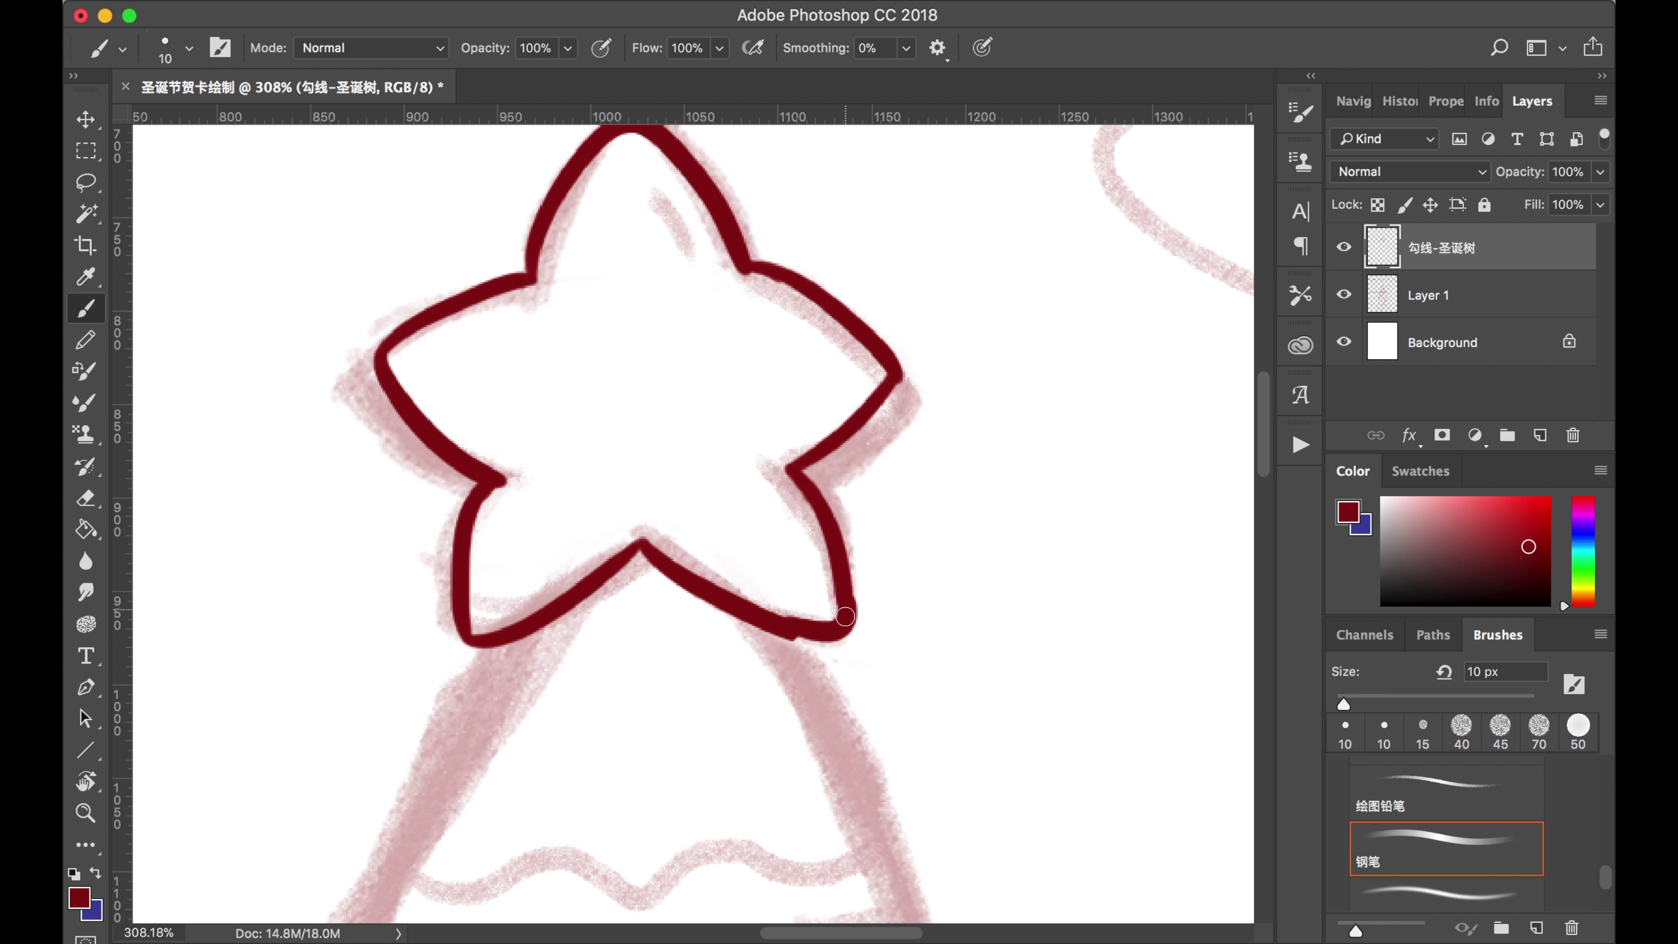
# Ink the short highlight stroke inside the star's top point.
pyautogui.scroll(-3, 824, 569)
pyautogui.scroll(3, 701, 530)
pyautogui.moveTo(658, 270); pyautogui.dragTo(693, 320)
pyautogui.scroll(-3, 796, 213)
pyautogui.scroll(-5, 699, 232)
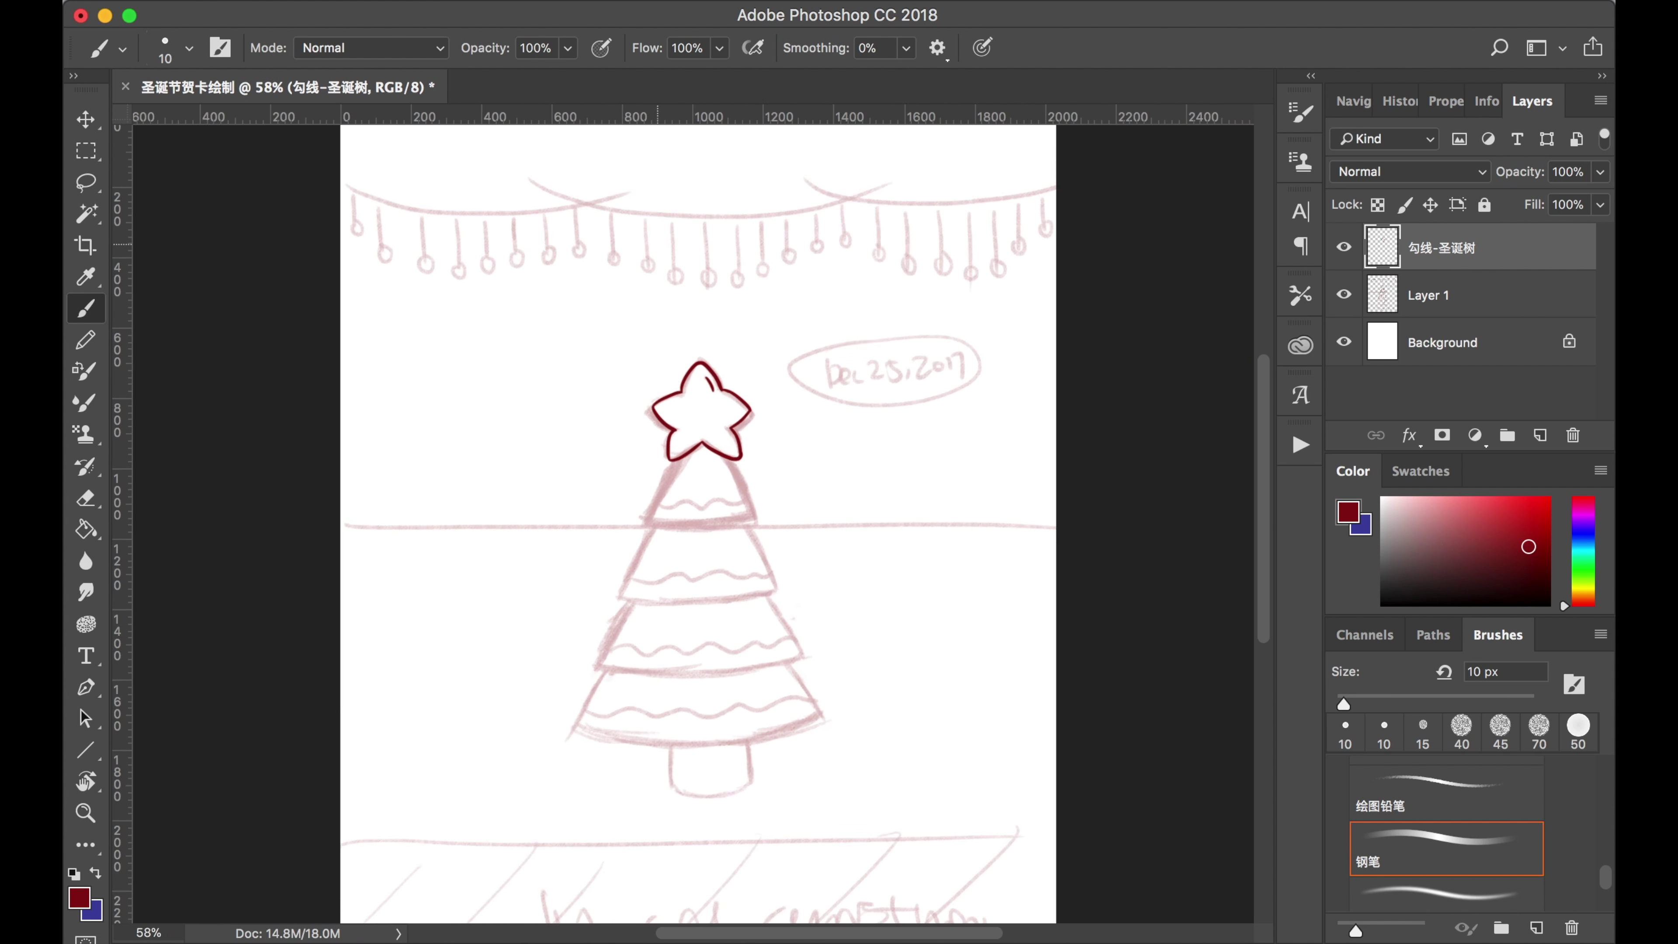
# Ink the tree's top tier below the star, tracing both sloping sides and the curved lower edge and undoing uneven strokes.
pyautogui.scroll(7, 629, 369)
pyautogui.moveTo(629, 368); pyautogui.dragTo(476, 698)
pyautogui.moveTo(477, 701)
pyautogui.mouseDown()
pyautogui.moveTo(995, 693)
pyautogui.moveTo(887, 728)
pyautogui.mouseUp()
pyautogui.press('super+z')
pyautogui.moveTo(937, 364)
pyautogui.mouseDown()
pyautogui.moveTo(1063, 691)
pyautogui.moveTo(724, 763)
pyautogui.moveTo(1069, 698)
pyautogui.mouseUp()
pyautogui.press('super+z')
# Ink the second tier's left side and its curved lower edge from the left corner, undoing and repeating uneven strokes.
pyautogui.scroll(-4, 853, 592)
pyautogui.scroll(2, 853, 592)
pyautogui.moveTo(554, 494); pyautogui.dragTo(395, 816)
pyautogui.moveTo(397, 813); pyautogui.dragTo(845, 827)
pyautogui.press('super+z')
pyautogui.moveTo(397, 815); pyautogui.dragTo(946, 802)
pyautogui.press('super+z')
pyautogui.moveTo(404, 817)
pyautogui.mouseDown()
pyautogui.moveTo(674, 862)
pyautogui.moveTo(942, 831)
pyautogui.mouseUp()
# Ink the second tier's right side and extend its lower edge to the right corner.
pyautogui.moveTo(944, 606); pyautogui.dragTo(930, 447)
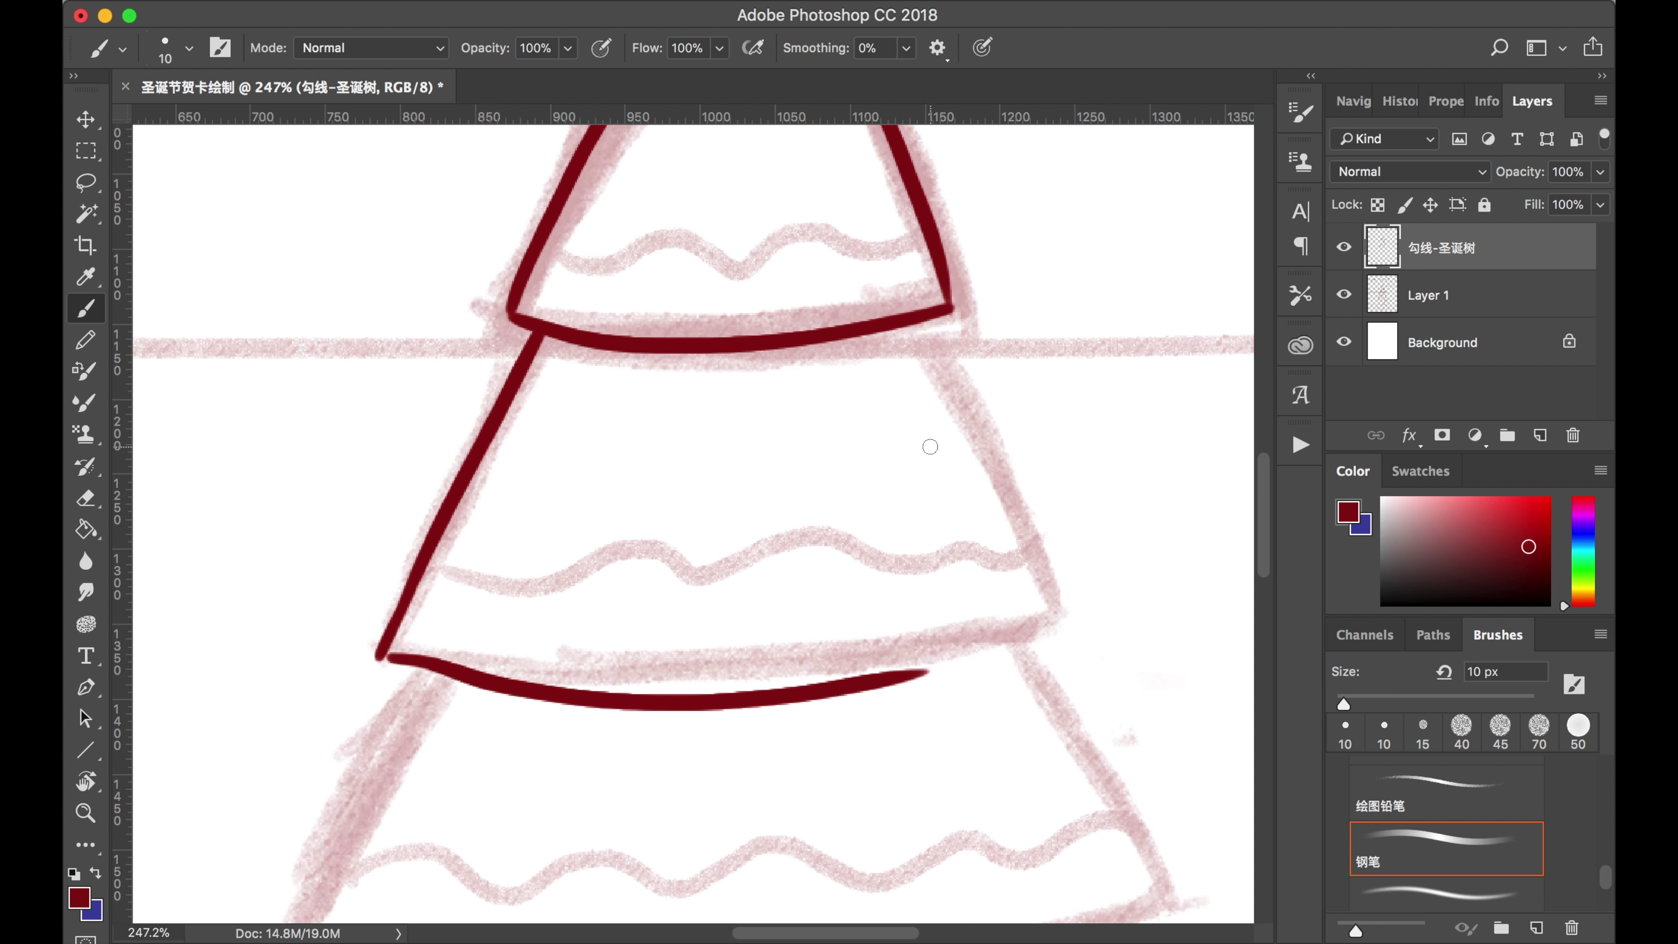
pyautogui.scroll(-2, 930, 446)
pyautogui.moveTo(836, 400); pyautogui.dragTo(924, 585)
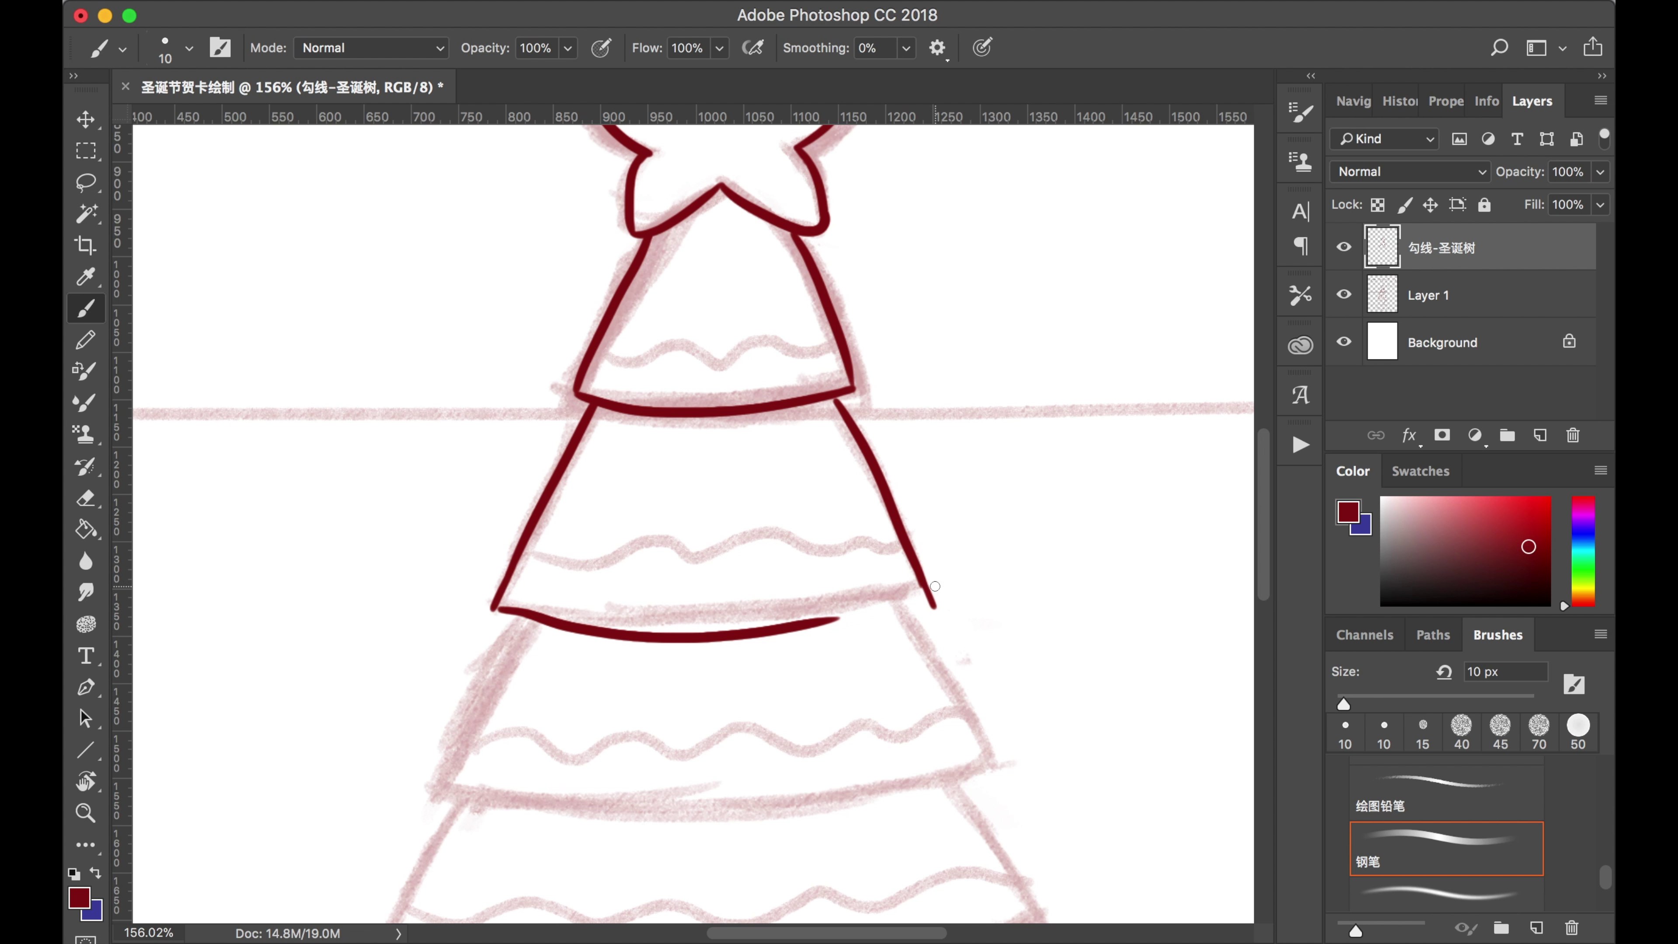
pyautogui.moveTo(777, 631); pyautogui.dragTo(925, 588)
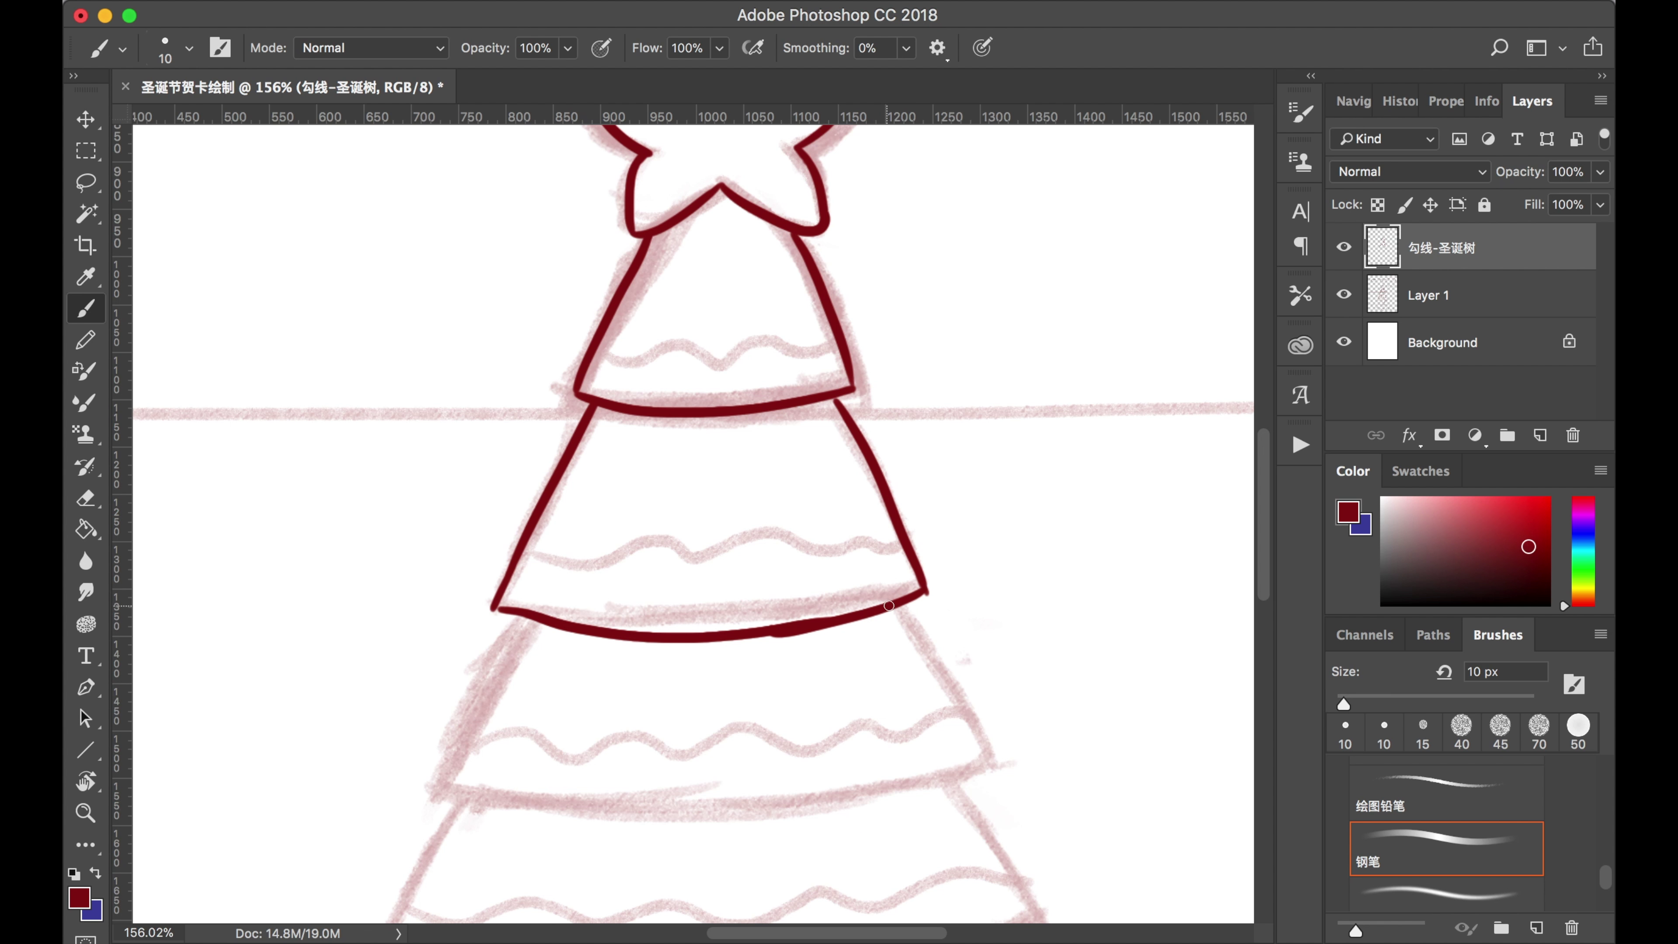
# Rework the right part of the second tier's lower edge, undoing uneven strokes.
pyautogui.scroll(-2, 835, 602)
pyautogui.press('super+z')
pyautogui.scroll(4, 835, 603)
pyautogui.moveTo(976, 591); pyautogui.dragTo(797, 628)
pyautogui.press('super+z')
pyautogui.moveTo(975, 591)
pyautogui.mouseDown()
pyautogui.moveTo(697, 650)
pyautogui.moveTo(748, 640)
pyautogui.mouseUp()
pyautogui.press('super+z')
pyautogui.press('super+z')
pyautogui.scroll(-4, 969, 573)
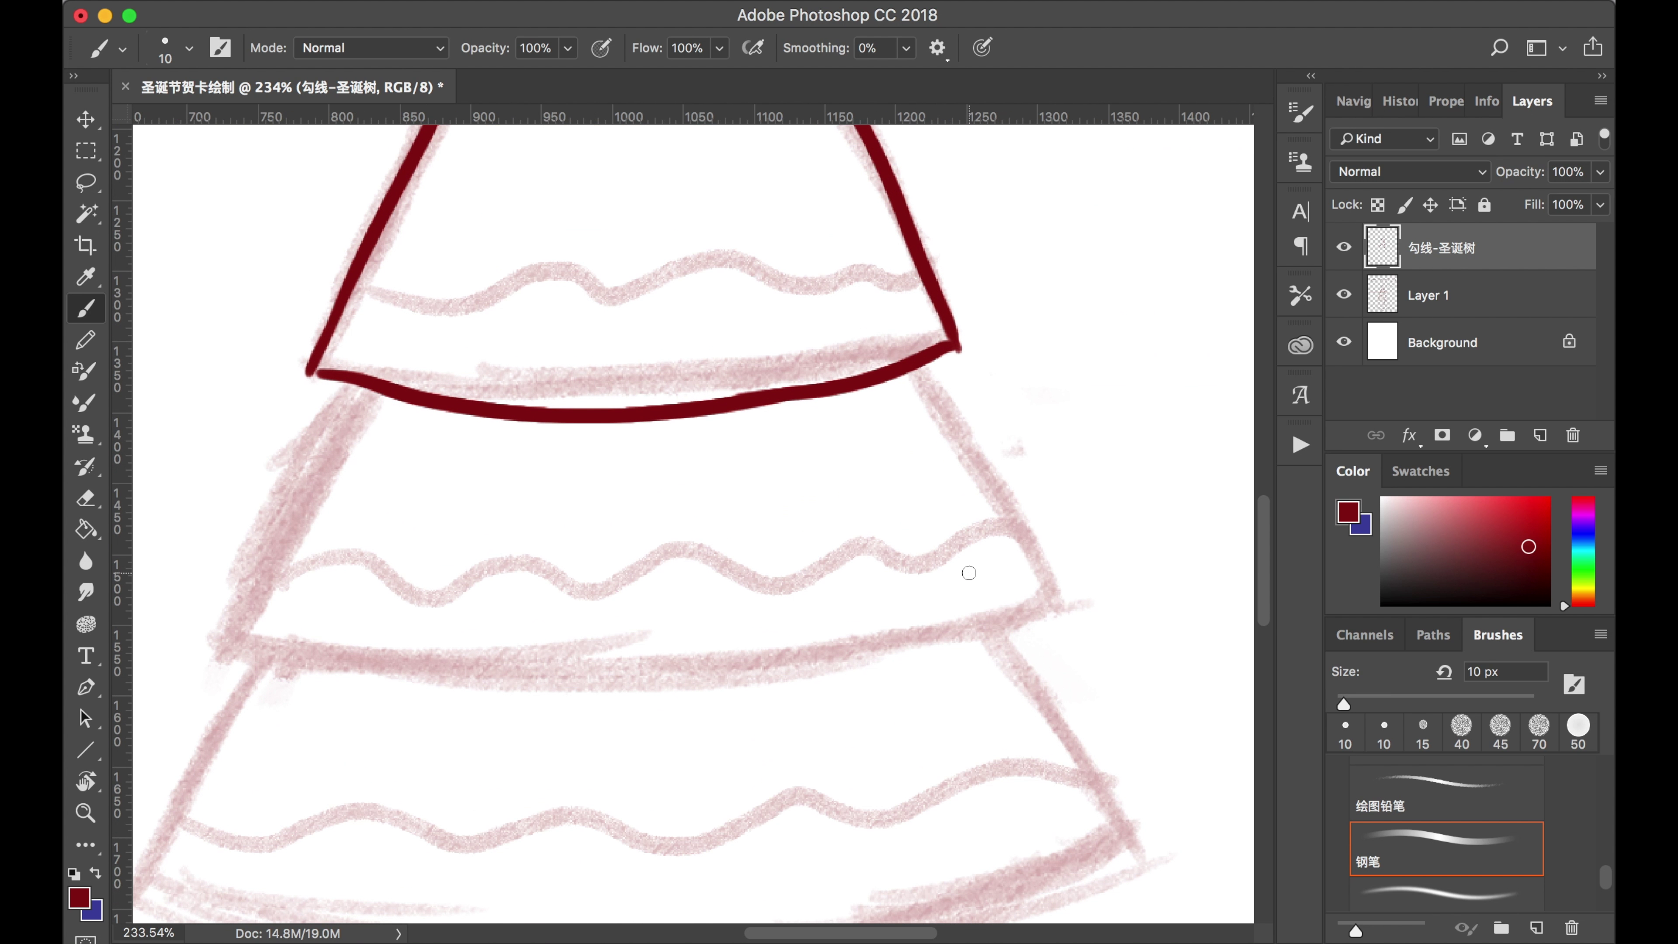
# Ink the third tier's two sloping sides and close its curved lower edge over the sketch.
pyautogui.moveTo(368, 391); pyautogui.dragTo(228, 616)
pyautogui.moveTo(232, 628); pyautogui.dragTo(597, 658)
pyautogui.moveTo(916, 371); pyautogui.dragTo(1062, 606)
pyautogui.moveTo(1063, 606); pyautogui.dragTo(519, 663)
# Ink the bottom tier's two sides and its wide curved lower edge, undoing and repeating the right-hand strokes.
pyautogui.moveTo(423, 393); pyautogui.dragTo(308, 616)
pyautogui.moveTo(308, 618); pyautogui.dragTo(795, 673)
pyautogui.moveTo(1037, 384)
pyautogui.mouseDown()
pyautogui.moveTo(1141, 566)
pyautogui.moveTo(667, 648)
pyautogui.mouseUp()
pyautogui.press('super+z')
pyautogui.moveTo(1150, 575); pyautogui.dragTo(702, 662)
# Ink the trunk's left side, rounded base and right side, undoing and repeating uneven strokes.
pyautogui.moveTo(924, 591); pyautogui.dragTo(907, 471)
pyautogui.moveTo(622, 527); pyautogui.dragTo(624, 656)
pyautogui.moveTo(624, 651)
pyautogui.mouseDown()
pyautogui.moveTo(873, 687)
pyautogui.moveTo(902, 669)
pyautogui.moveTo(900, 641)
pyautogui.mouseUp()
pyautogui.press('super+z')
pyautogui.press('super+z')
pyautogui.moveTo(885, 517)
pyautogui.mouseDown()
pyautogui.moveTo(895, 658)
pyautogui.moveTo(894, 641)
pyautogui.mouseUp()
pyautogui.press('super+z')
pyautogui.press('super+z')
pyautogui.press('super+z')
pyautogui.moveTo(889, 518); pyautogui.dragTo(895, 641)
# Select the inked trunk with the Lasso, shift it left with Free Transform to centre it under the tree, and deselect.
pyautogui.press('super+minus')
pyautogui.scroll(-4, 882, 477)
pyautogui.scroll(6, 566, 592)
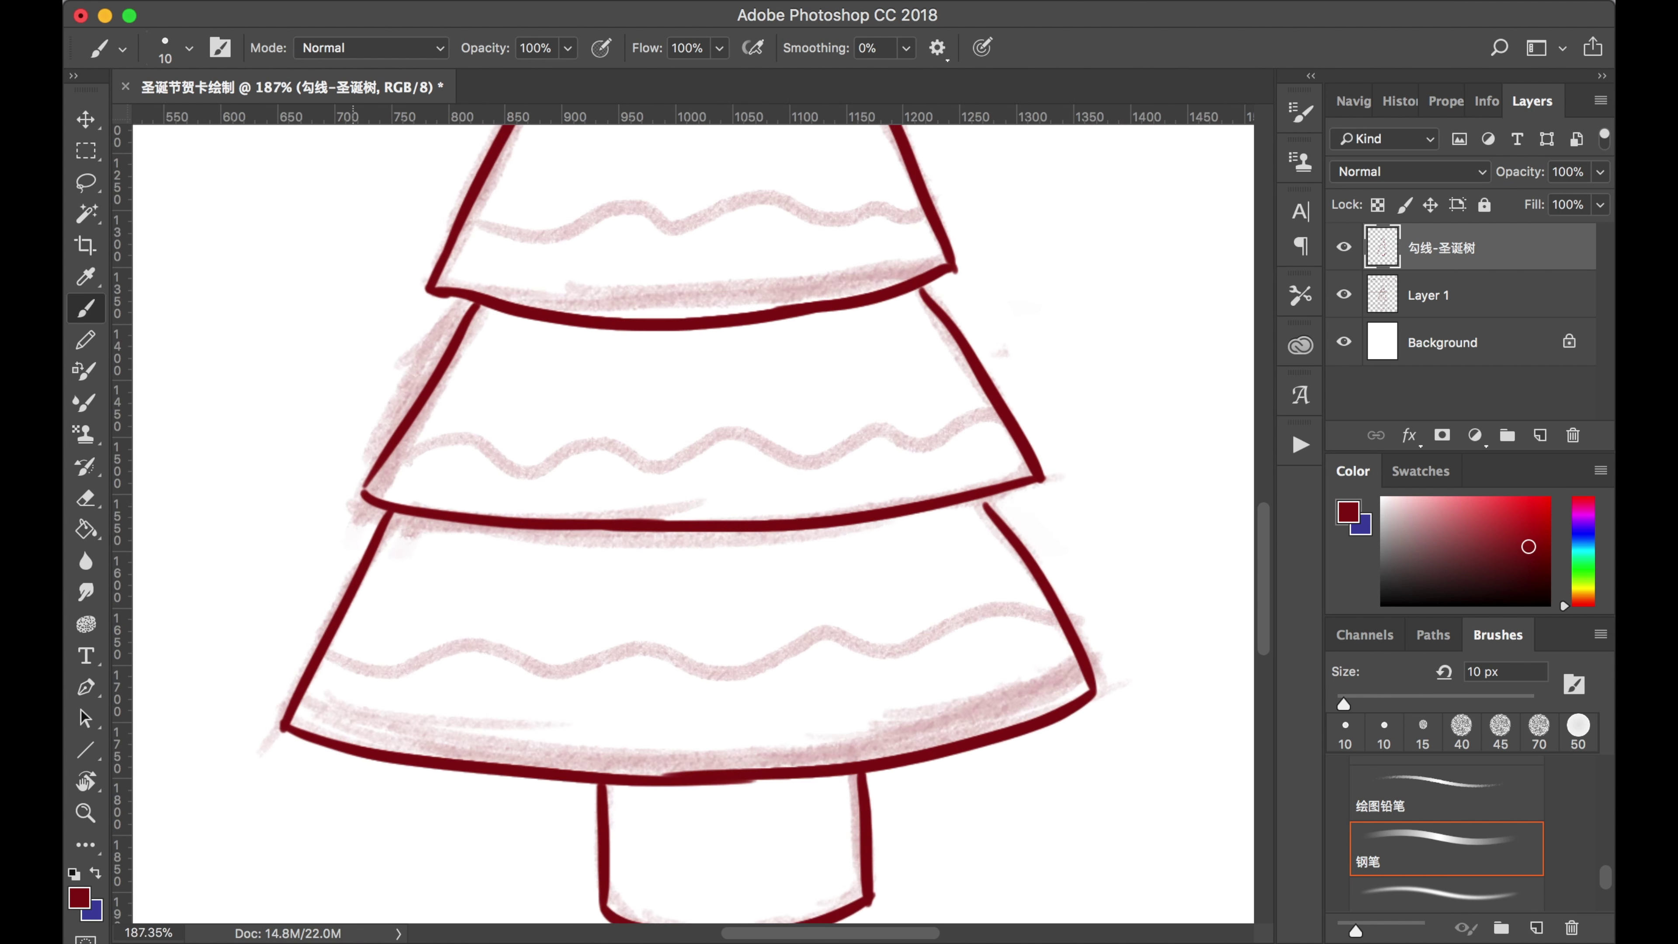
pyautogui.press('l')
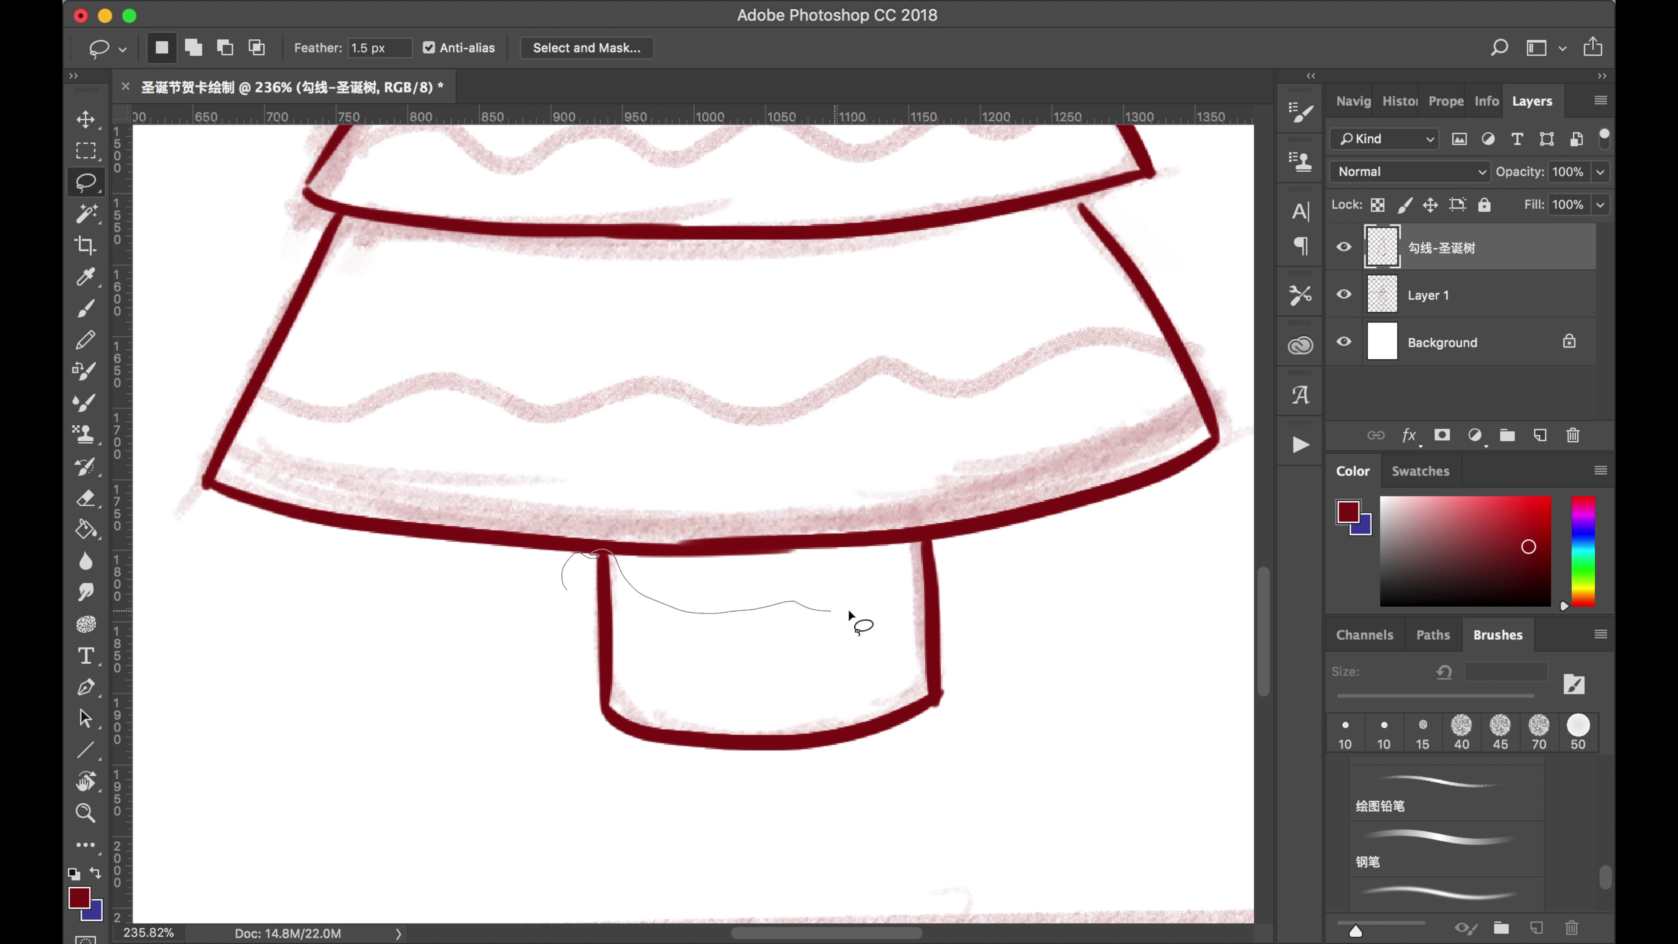
pyautogui.hotkey('ctrl', 't')
pyautogui.press('Left')
pyautogui.press('Left')
pyautogui.press('Left')
pyautogui.press('Left')
pyautogui.press('Left')
pyautogui.press('Left')
pyautogui.press('Left')
pyautogui.press('Left')
pyautogui.press('Left')
pyautogui.press('Left')
pyautogui.press('Left')
pyautogui.press('Left')
pyautogui.press('Left')
pyautogui.press('Left')
pyautogui.press('Left')
pyautogui.press('Left')
pyautogui.press('Left')
pyautogui.press('Left')
pyautogui.press('Left')
pyautogui.press('Left')
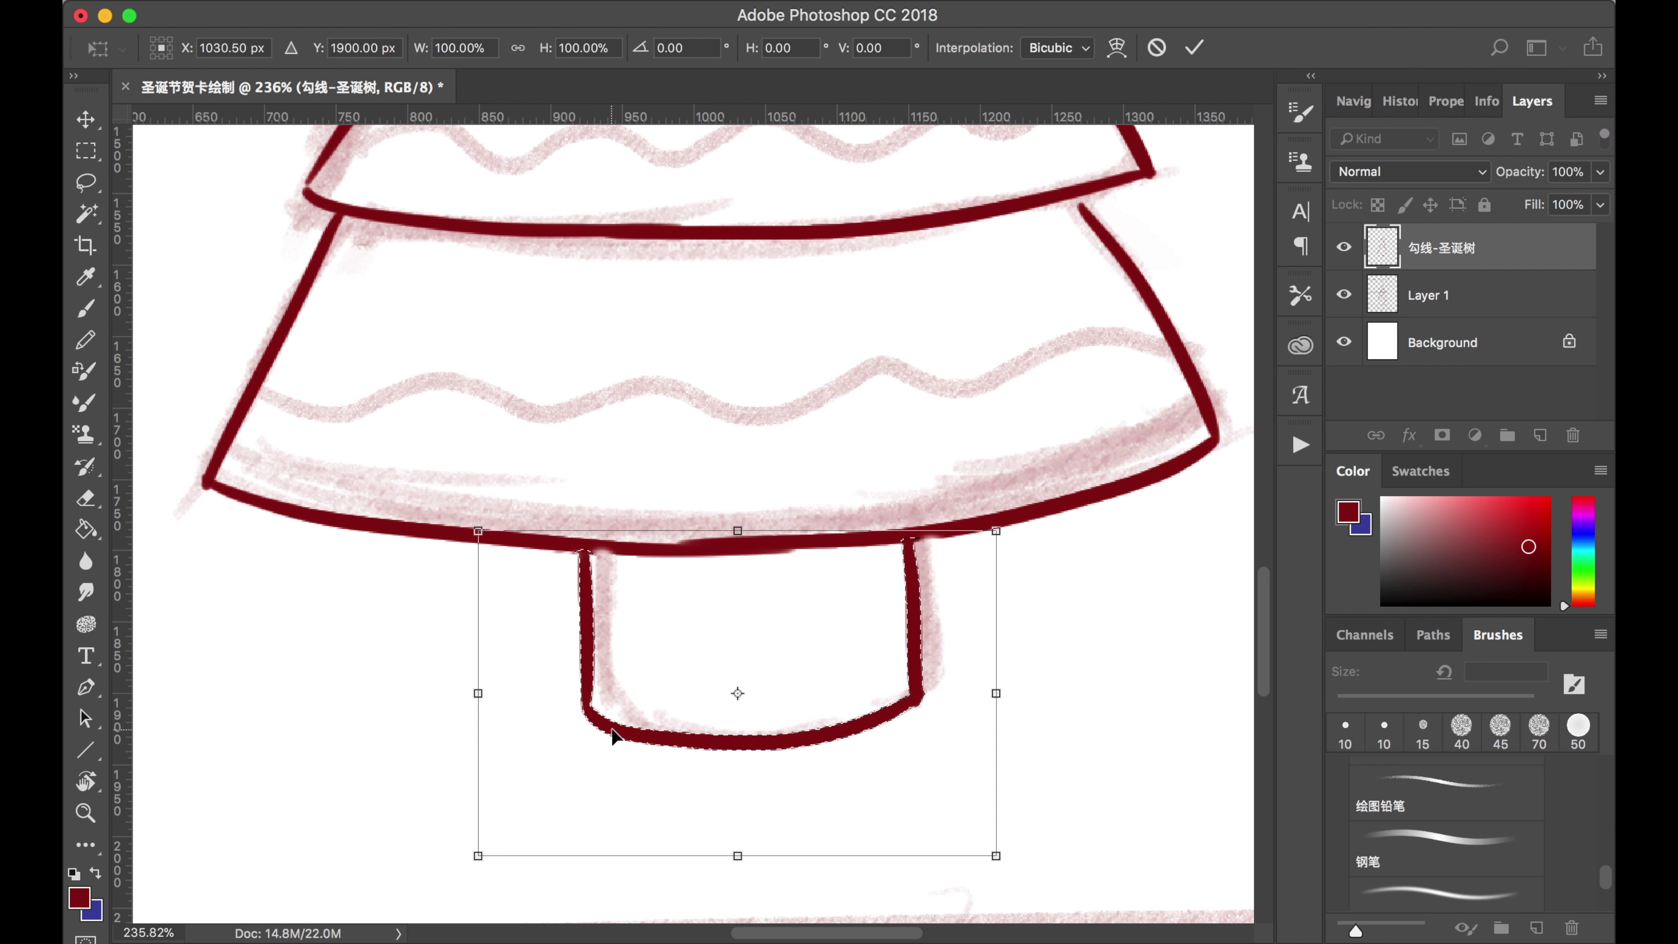
pyautogui.press('Left')
pyautogui.press('Left')
pyautogui.press('Left')
pyautogui.press('Right')
pyautogui.press('Right')
pyautogui.press('Right')
pyautogui.press('Right')
pyautogui.press('Right')
pyautogui.press('Return')
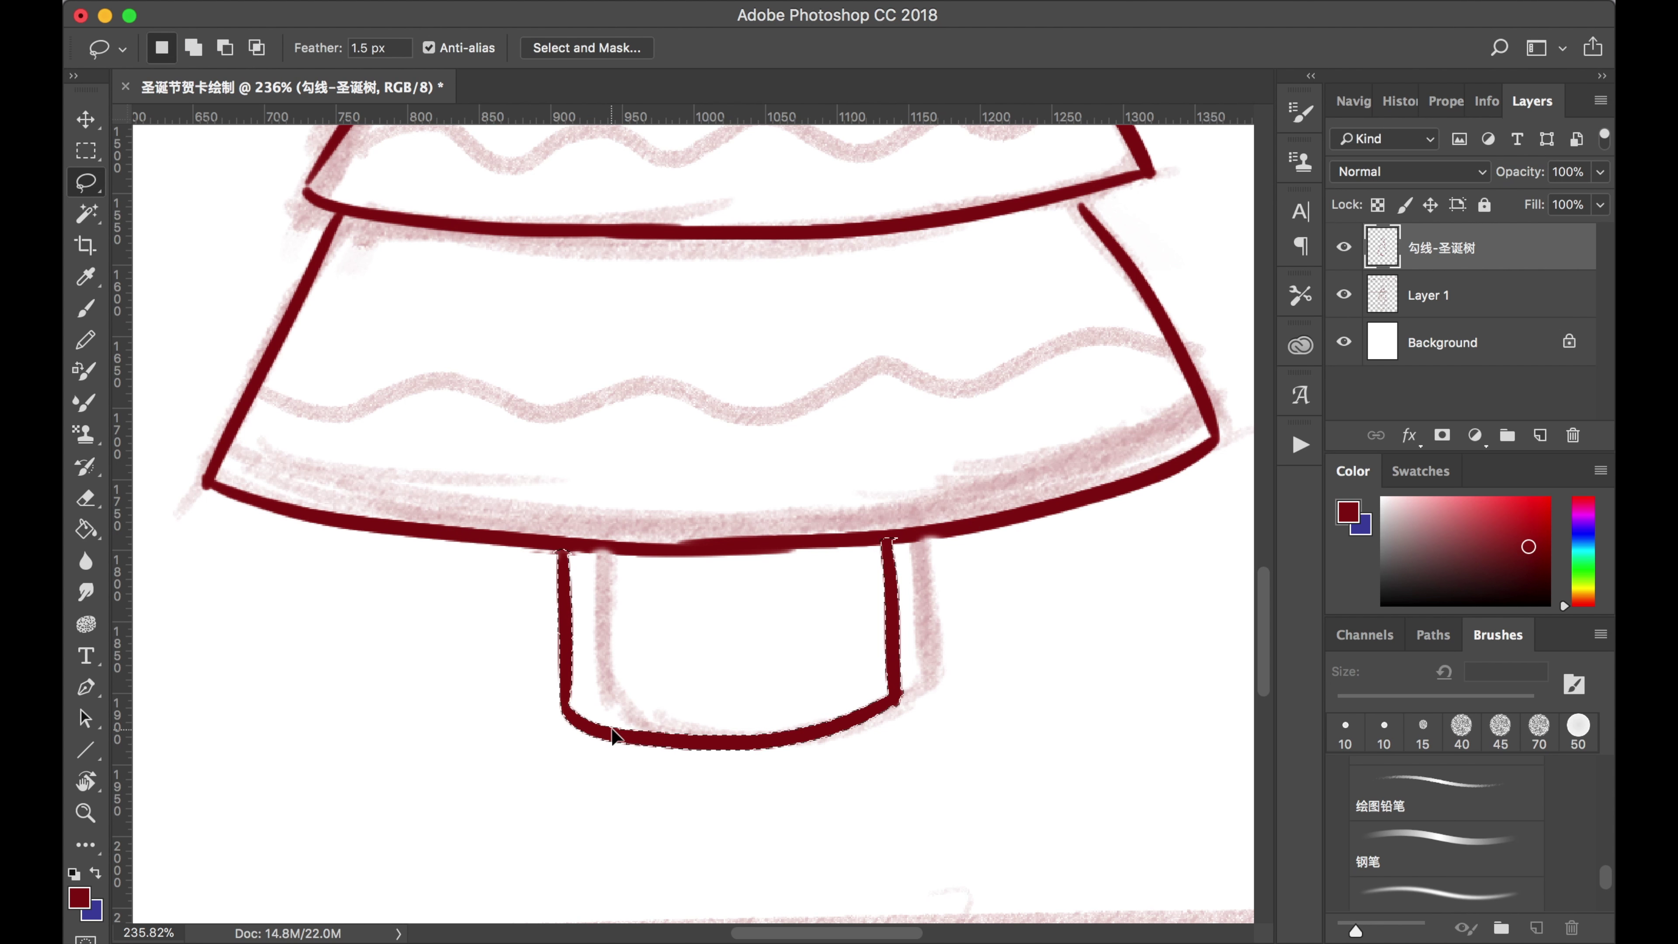
pyautogui.press('super+d')
# Brush over the joint where the trunk's left side meets the bottom tier's lower edge.
pyautogui.scroll(2, 693, 519)
pyautogui.press('b')
pyautogui.moveTo(551, 563); pyautogui.dragTo(645, 559)
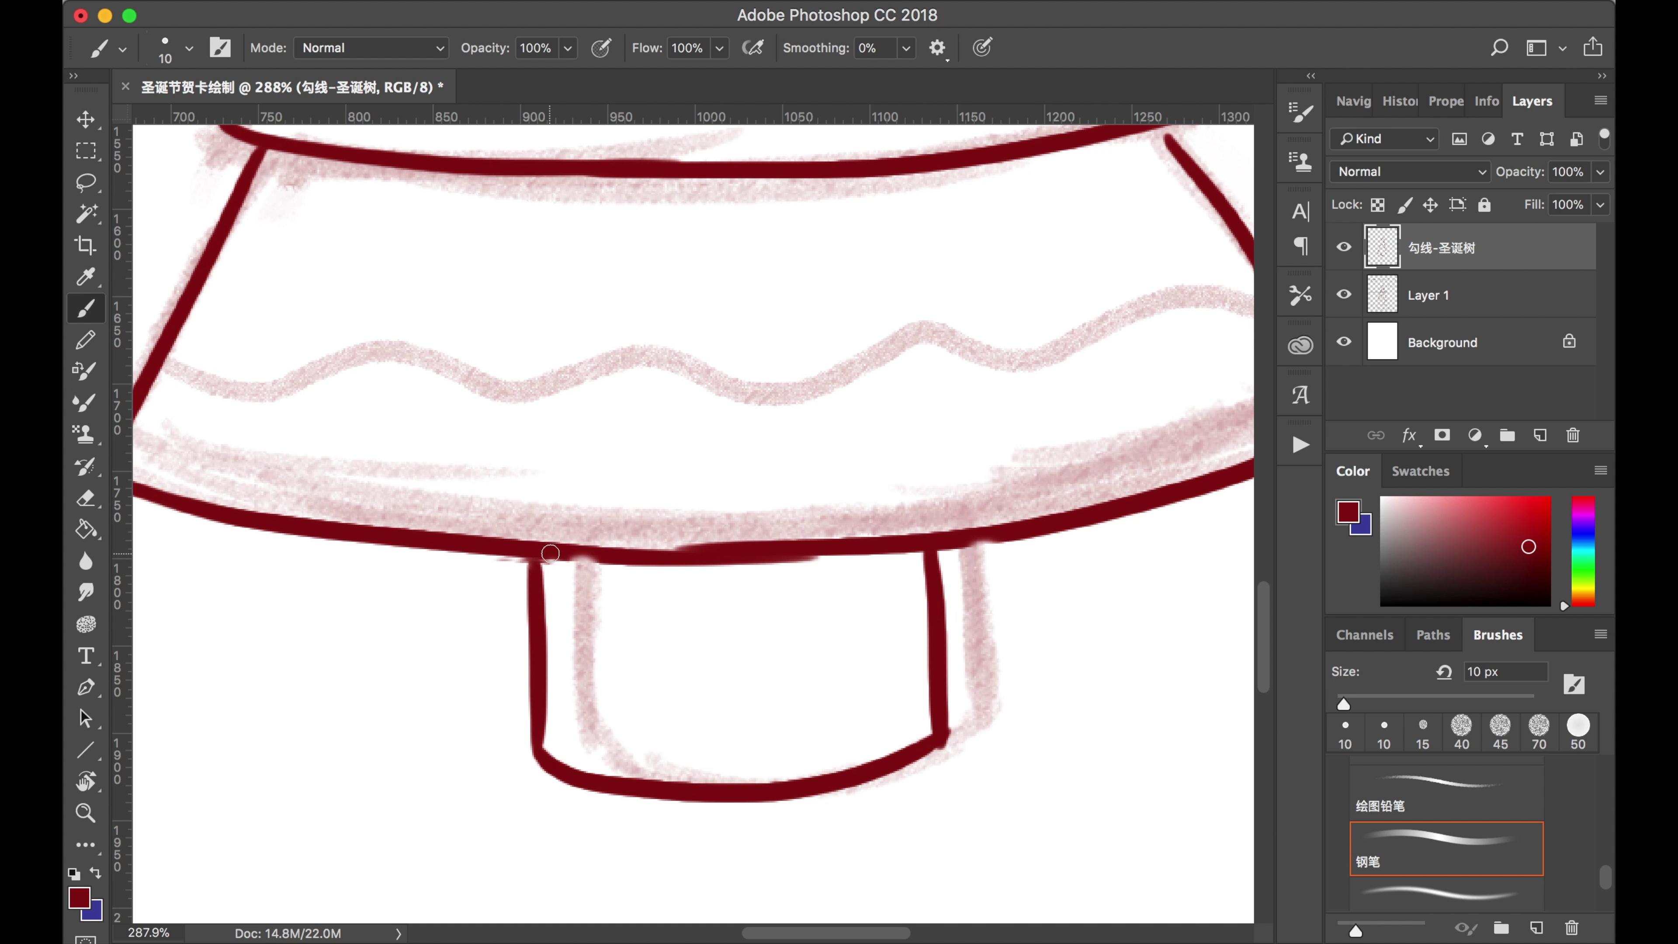
# Create a new layer above the tree line art and ink the three overlapping light-string curves across the top of the card.
pyautogui.scroll(-10, 611, 503)
pyautogui.scroll(3, 693, 476)
pyautogui.scroll(-3, 727, 456)
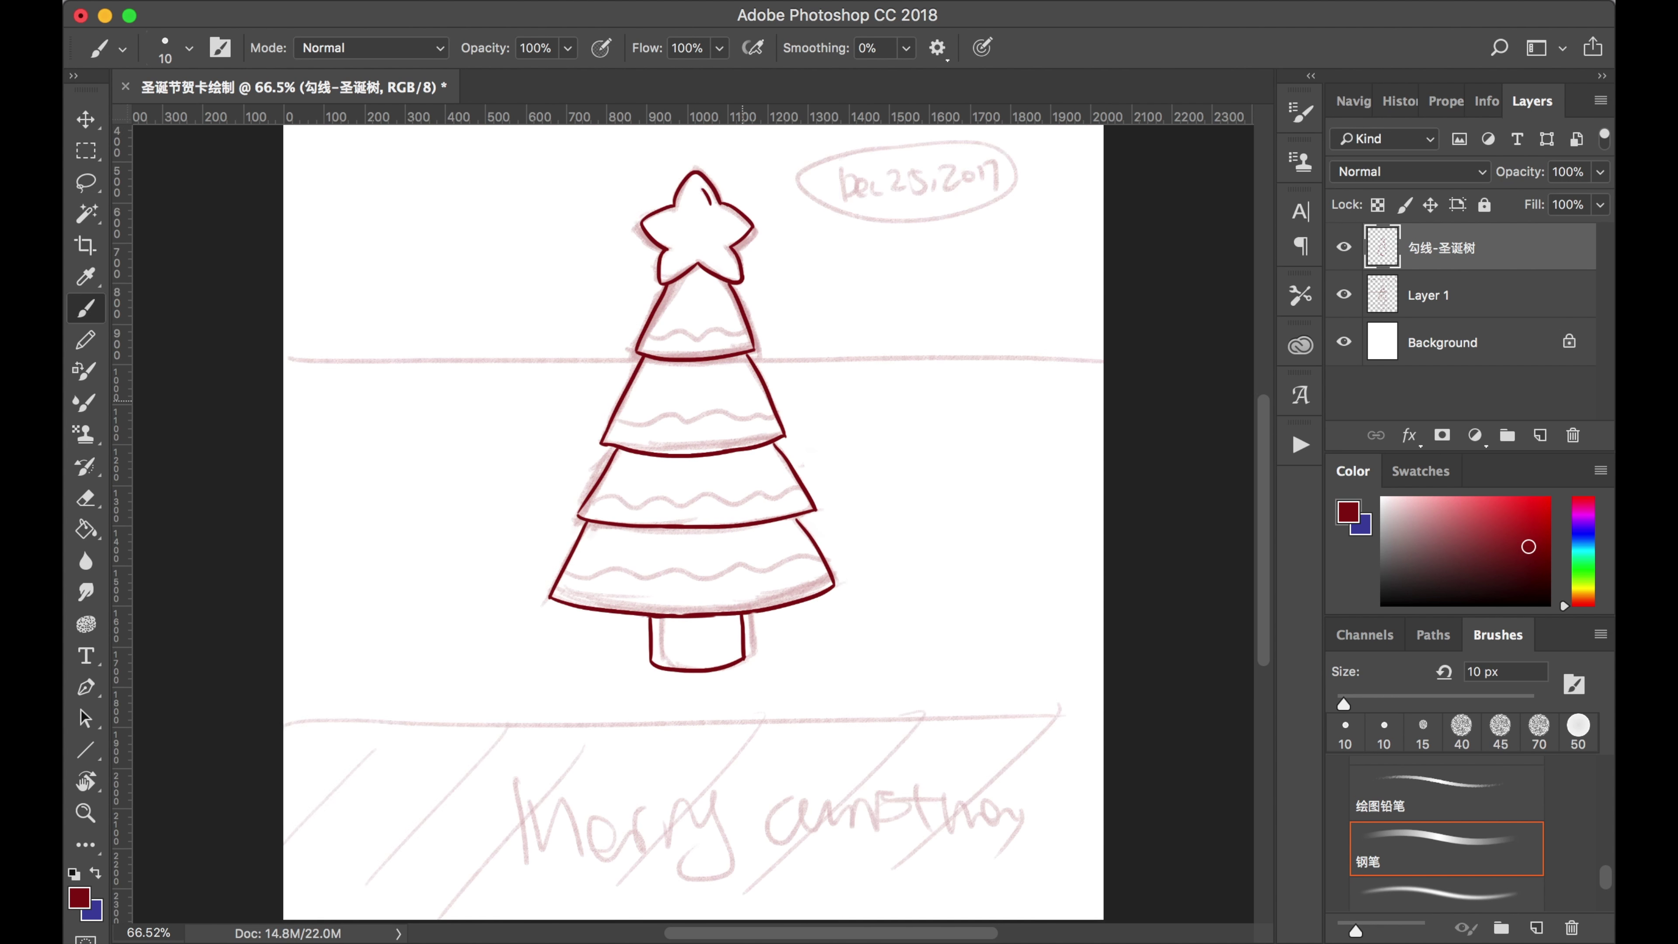
pyautogui.scroll(8, 743, 449)
pyautogui.scroll(-4, 742, 450)
pyautogui.click(1540, 435)
pyautogui.scroll(1, 661, 463)
pyautogui.hscroll(-2, 595, 489)
pyautogui.moveTo(181, 479); pyautogui.dragTo(631, 493)
pyautogui.moveTo(481, 482); pyautogui.dragTo(994, 502)
pyautogui.hscroll(5, 693, 595)
pyautogui.moveTo(691, 470); pyautogui.dragTo(1057, 470)
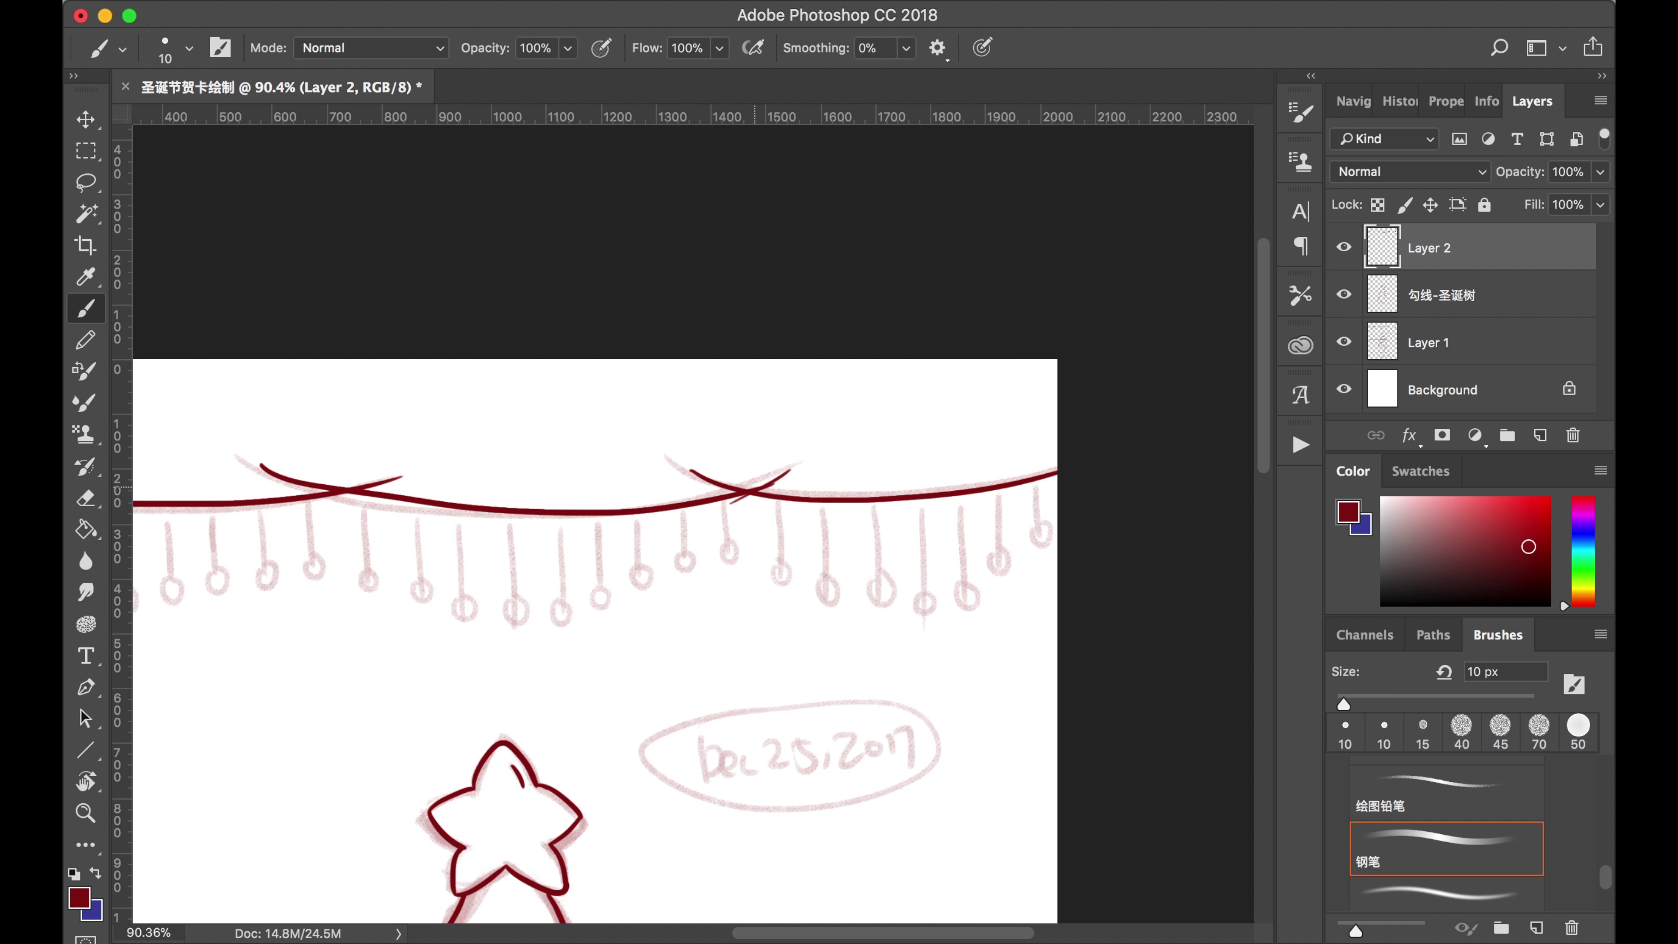
# Ink the first three hanging lights on the left string, each a stem with a round bulb, redoing uneven strokes.
pyautogui.hscroll(-5, 788, 469)
pyautogui.scroll(3, 665, 461)
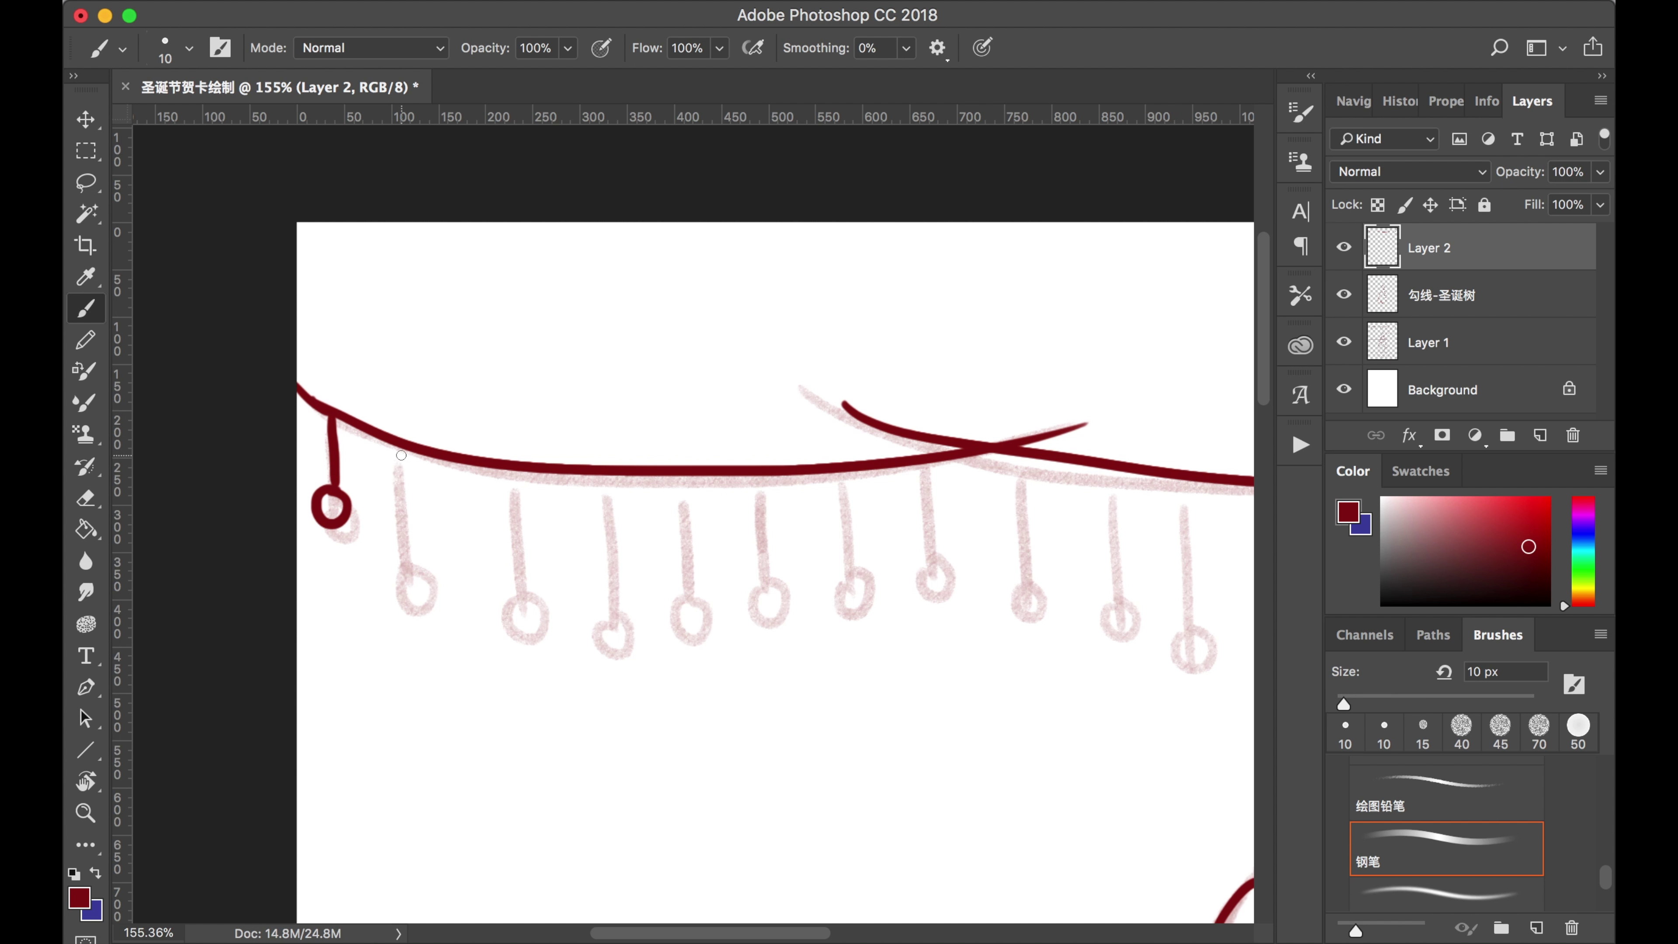
pyautogui.press('super+z')
pyautogui.moveTo(509, 473); pyautogui.dragTo(515, 598)
pyautogui.moveTo(512, 597)
pyautogui.mouseDown()
pyautogui.moveTo(525, 619)
pyautogui.moveTo(513, 593)
pyautogui.mouseUp()
pyautogui.press('super+z')
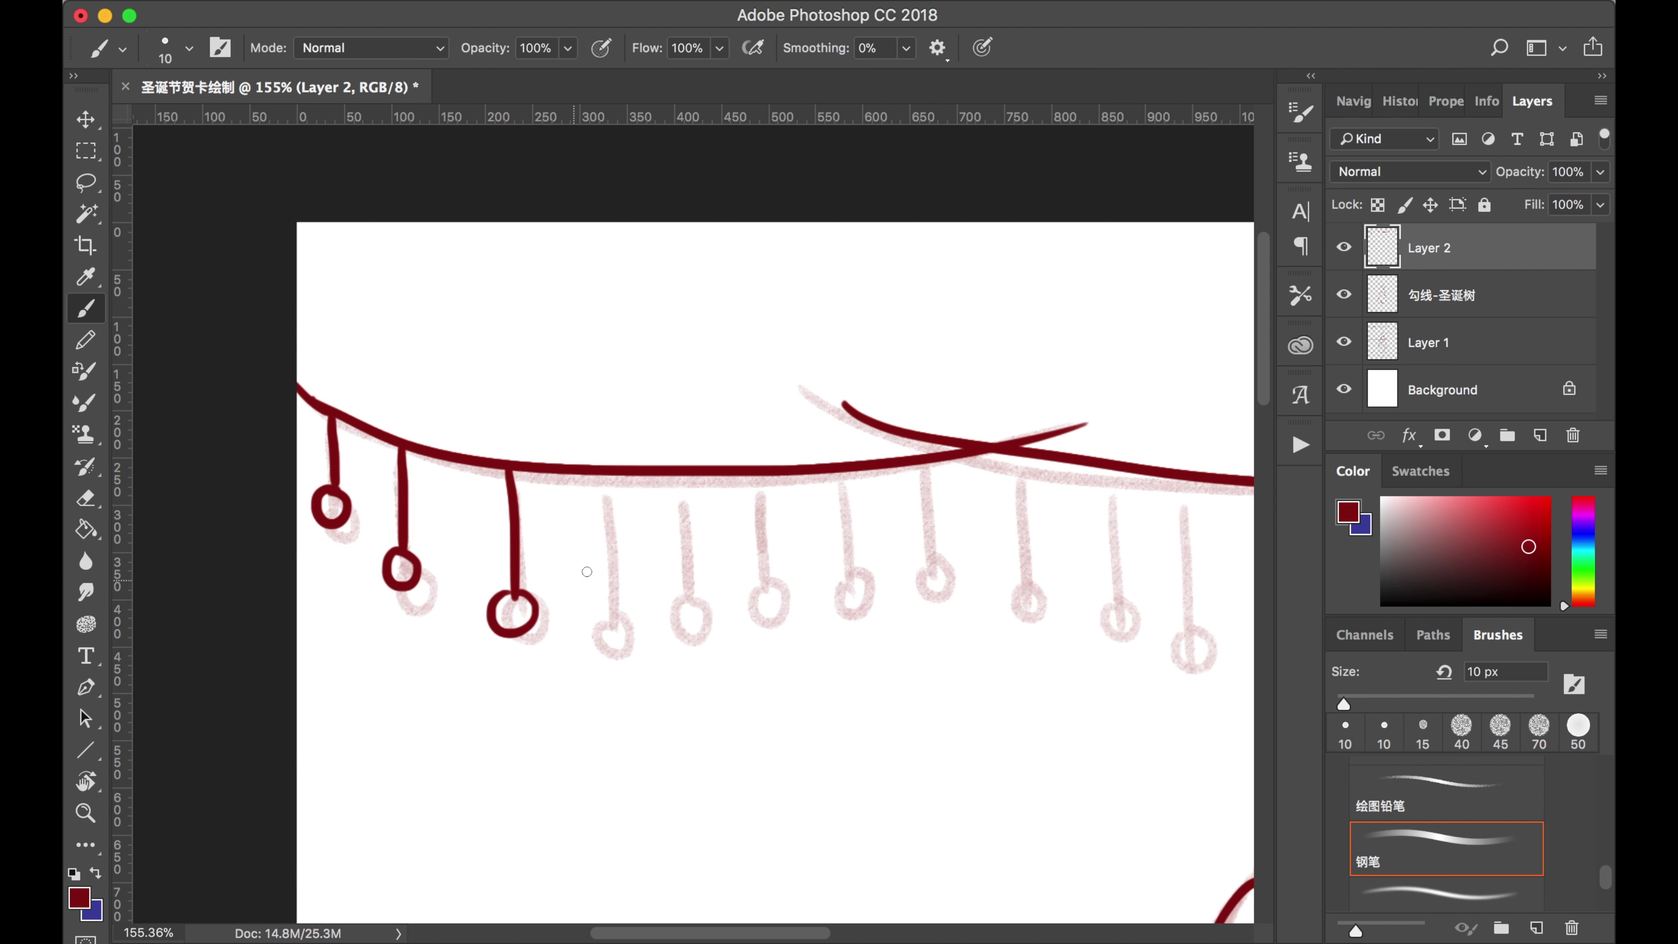
# Ink the fourth to ninth hanging lights up to the crossing of the left and middle strings.
pyautogui.moveTo(613, 478); pyautogui.dragTo(621, 636)
pyautogui.moveTo(688, 481); pyautogui.dragTo(691, 595)
pyautogui.hotkey('ctrl', 'z')
pyautogui.moveTo(765, 477); pyautogui.dragTo(769, 579)
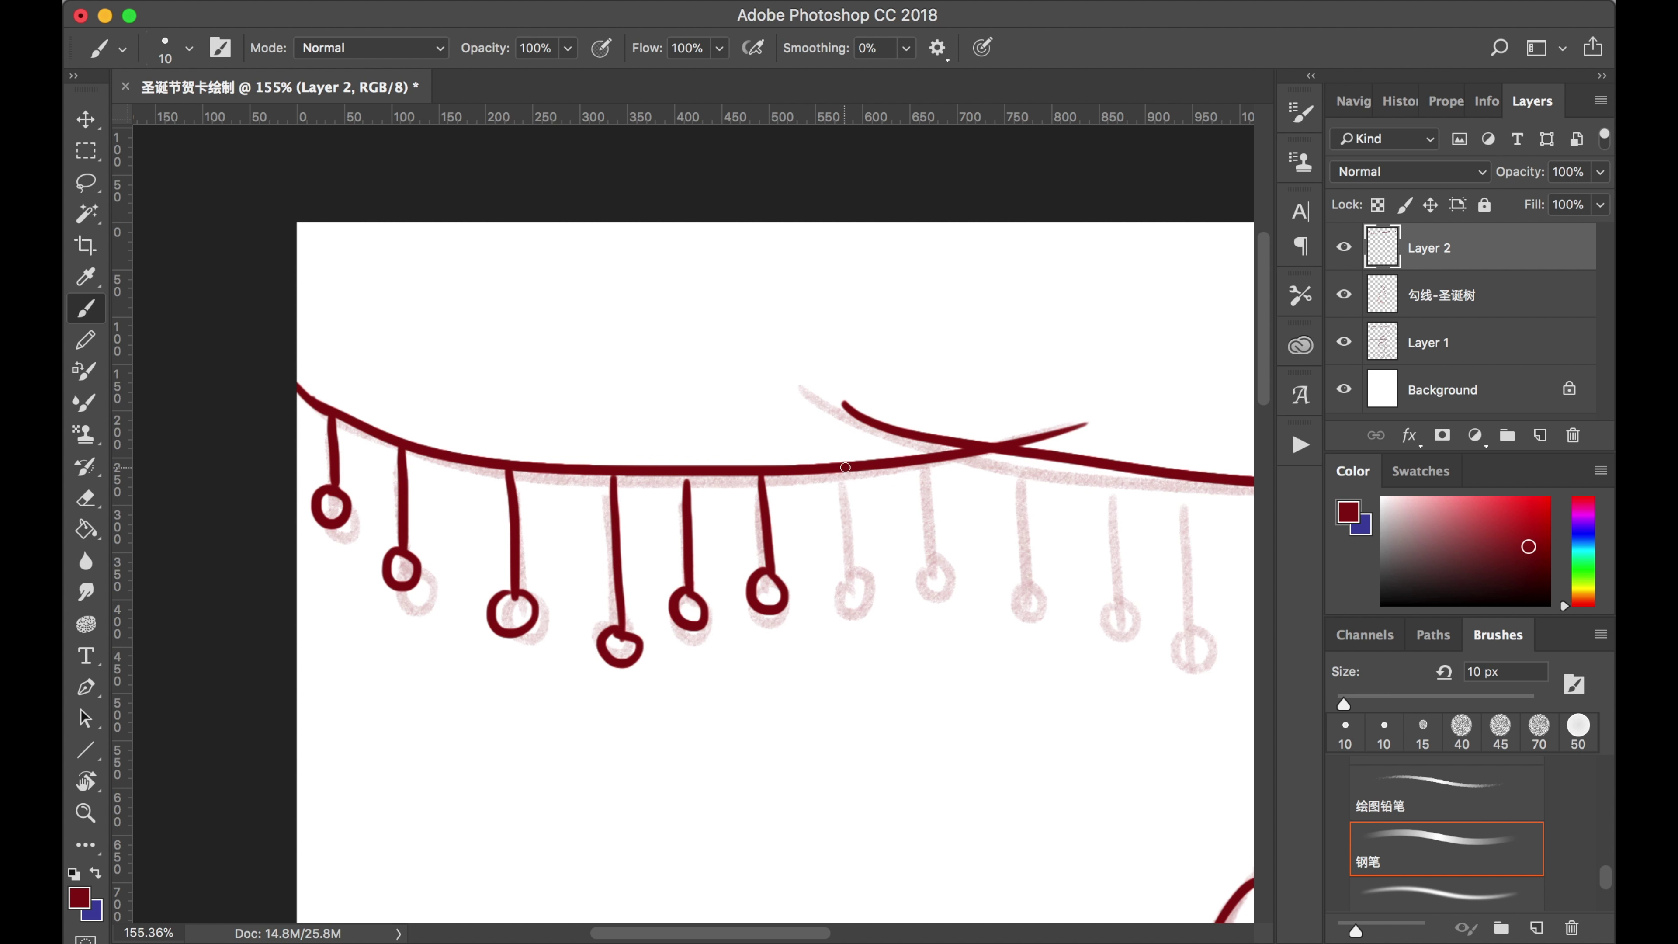
pyautogui.moveTo(1020, 459); pyautogui.dragTo(1025, 583)
pyautogui.moveTo(1025, 581); pyautogui.dragTo(1026, 583)
# Ink the stems and bulbs of the tenth to twelfth lights on the middle string, undoing uneven strokes.
pyautogui.hscroll(5, 1017, 539)
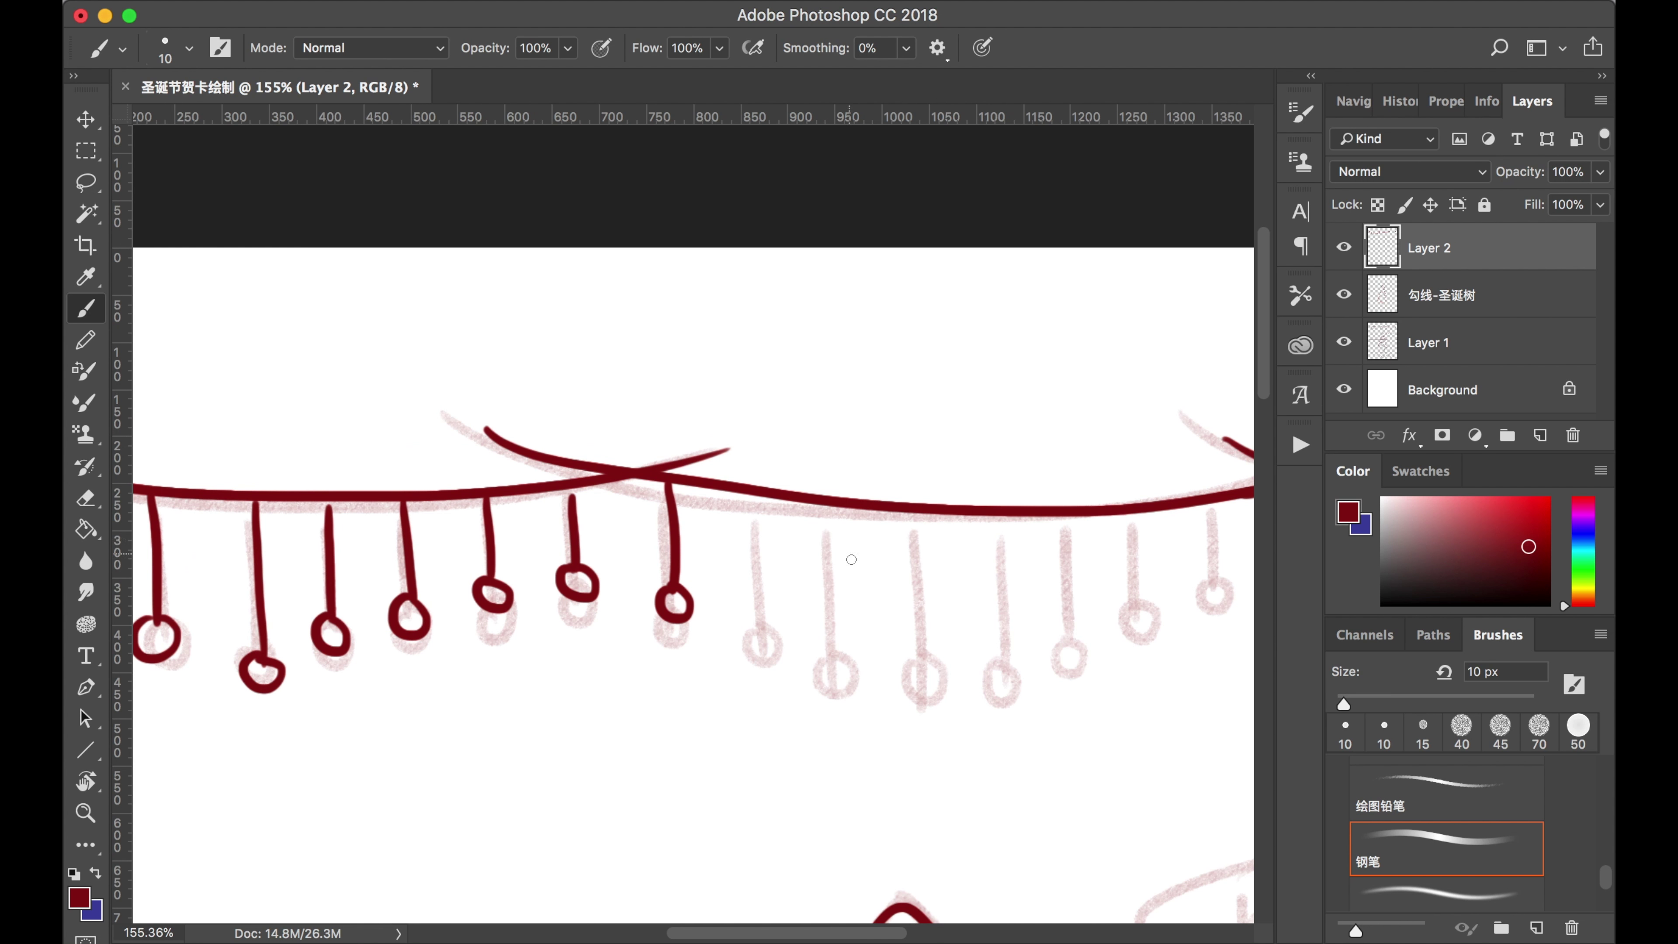
pyautogui.hotkey('ctrl', 'z')
pyautogui.moveTo(752, 501); pyautogui.dragTo(764, 624)
pyautogui.moveTo(828, 506); pyautogui.dragTo(840, 656)
pyautogui.moveTo(915, 514)
pyautogui.mouseDown()
pyautogui.moveTo(928, 656)
pyautogui.moveTo(895, 647)
pyautogui.mouseUp()
pyautogui.press('super+z')
# Ink the thirteenth to sixteenth lights along the middle string, undoing and repeating uneven stems and bulbs.
pyautogui.hscroll(2, 931, 594)
pyautogui.press('super+z')
pyautogui.moveTo(898, 664); pyautogui.dragTo(888, 651)
pyautogui.press('super+z')
pyautogui.moveTo(960, 521); pyautogui.dragTo(961, 638)
pyautogui.press('super+z')
pyautogui.moveTo(961, 640); pyautogui.dragTo(953, 658)
pyautogui.moveTo(1104, 504); pyautogui.dragTo(1107, 589)
pyautogui.moveTo(1107, 589); pyautogui.dragTo(1103, 567)
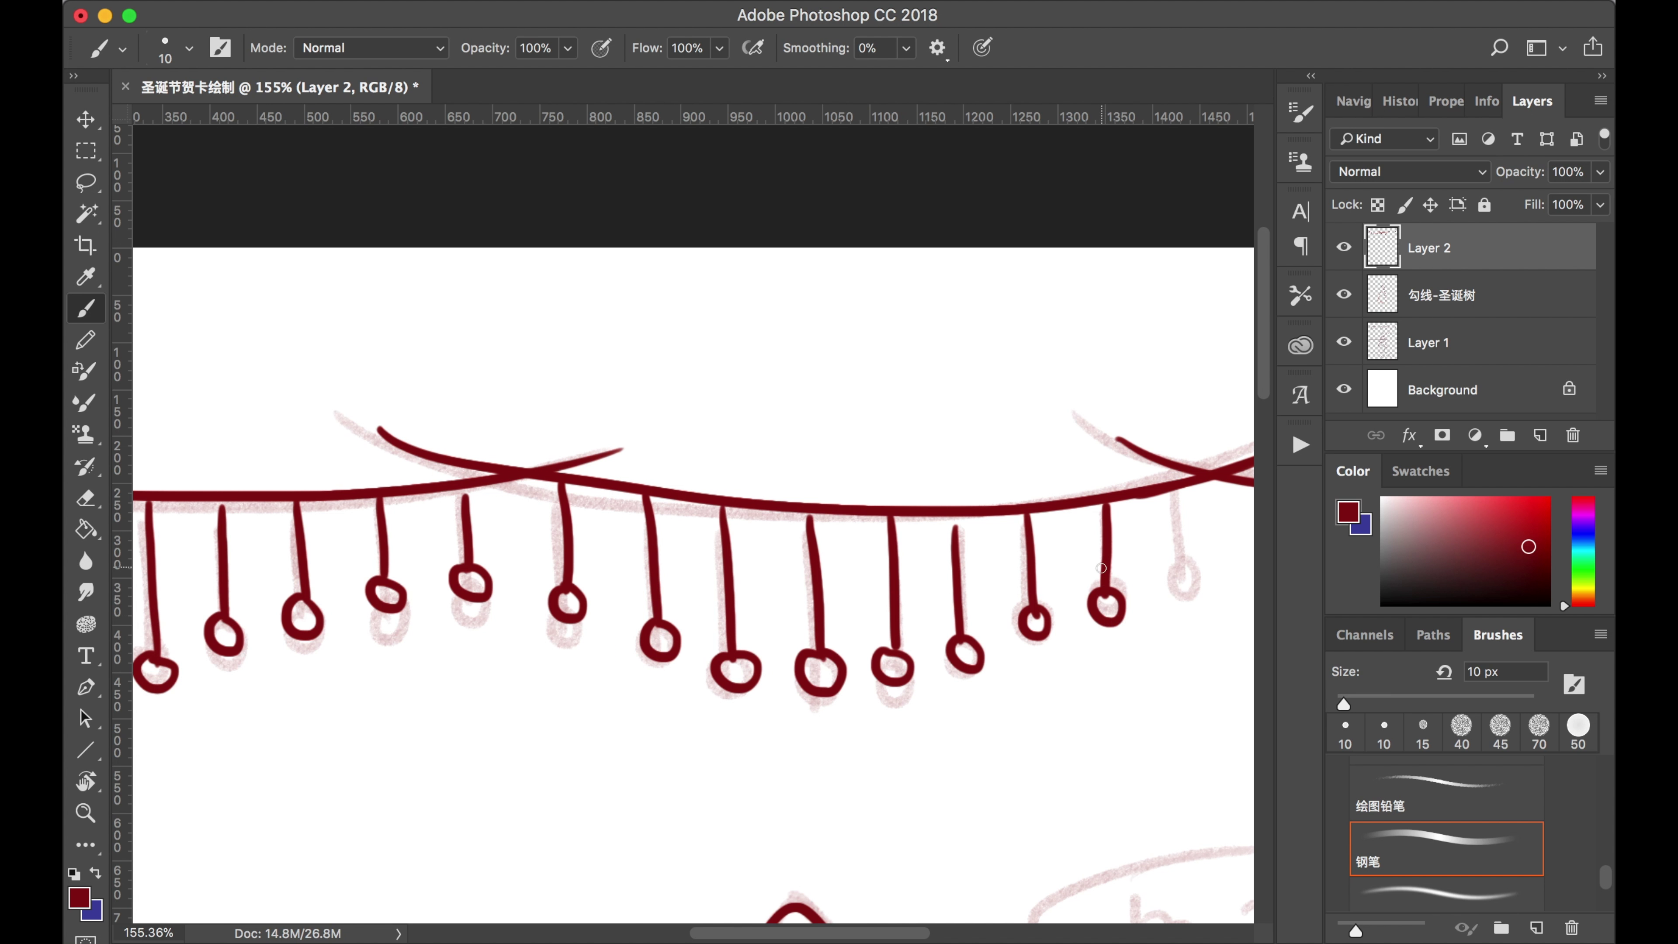
# Ink the middle string's last light and the first three lights on the right string, repeating an uneven stem.
pyautogui.hscroll(5, 1102, 567)
pyautogui.moveTo(879, 486); pyautogui.dragTo(879, 508)
pyautogui.moveTo(966, 492); pyautogui.dragTo(968, 597)
pyautogui.hscroll(4, 968, 597)
pyautogui.moveTo(830, 496); pyautogui.dragTo(840, 616)
pyautogui.press('super+z')
pyautogui.moveTo(831, 496)
pyautogui.mouseDown()
pyautogui.moveTo(837, 637)
pyautogui.moveTo(933, 652)
pyautogui.mouseUp()
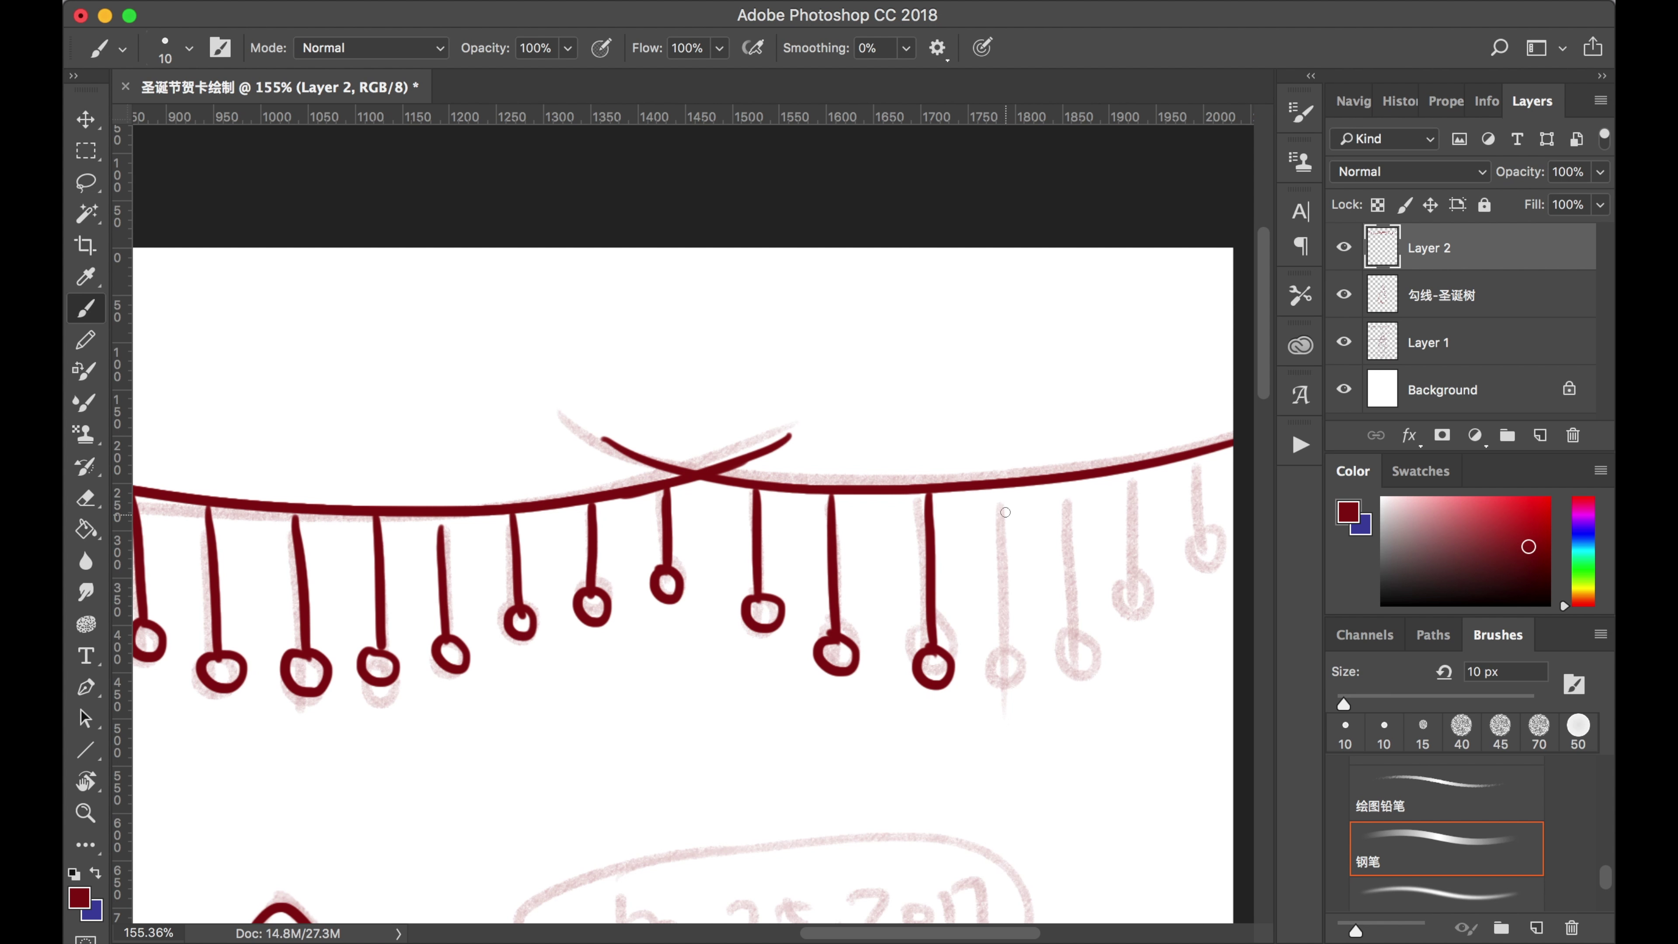
# Ink the last four hanging lights at the right end of the right string.
pyautogui.moveTo(1001, 497); pyautogui.dragTo(1002, 661)
pyautogui.moveTo(1068, 490); pyautogui.dragTo(1069, 644)
pyautogui.moveTo(1137, 473); pyautogui.dragTo(1140, 598)
pyautogui.moveTo(1202, 472)
pyautogui.mouseDown()
pyautogui.moveTo(1198, 568)
pyautogui.moveTo(1203, 494)
pyautogui.mouseUp()
# Rename the light-string line-art layer as 彩灯勾线.
pyautogui.scroll(-10, 1172, 458)
pyautogui.scroll(4, 1003, 458)
pyautogui.scroll(-4, 991, 495)
pyautogui.scroll(4, 929, 659)
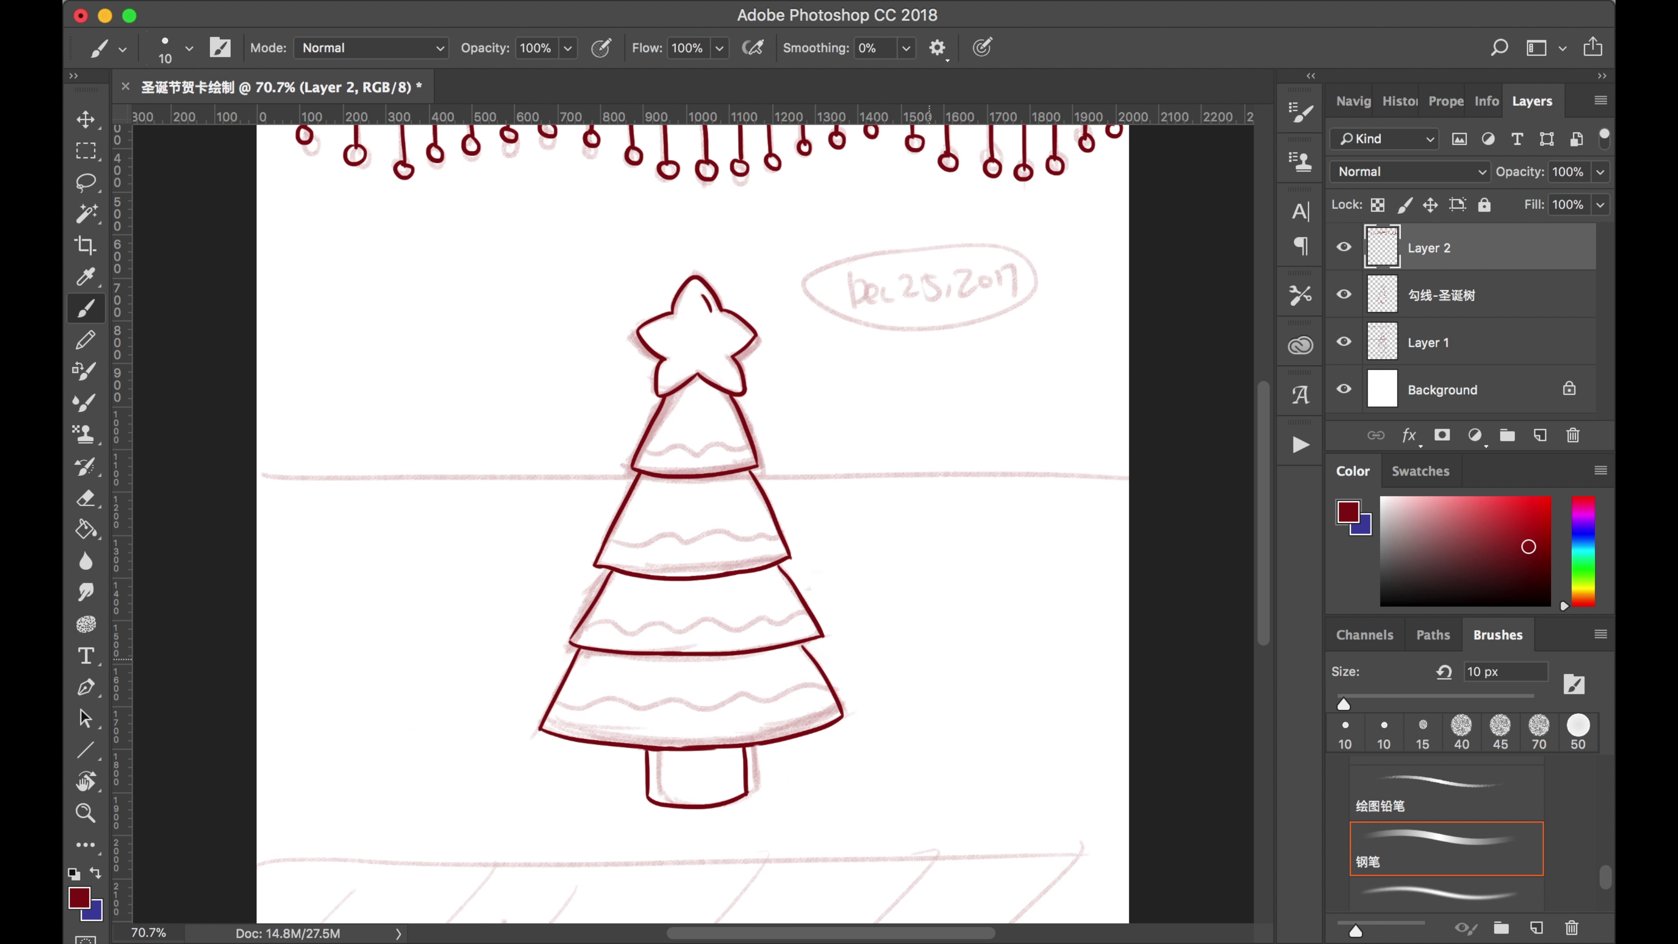
pyautogui.write('彩灯勾线')
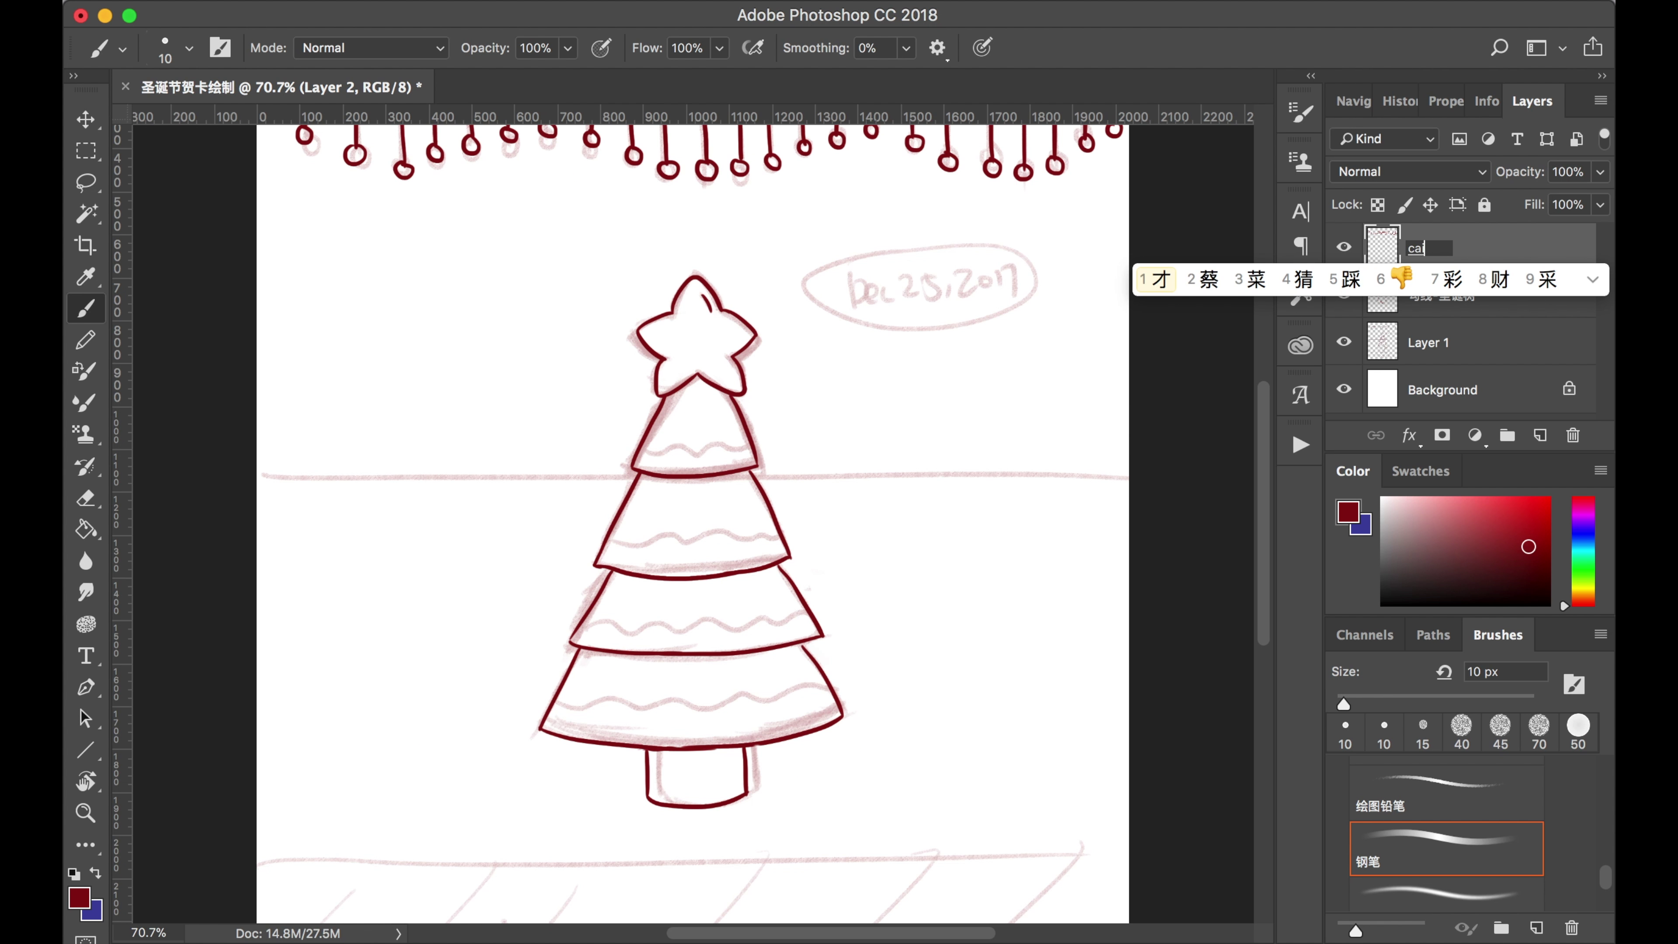
pyautogui.press('Return')
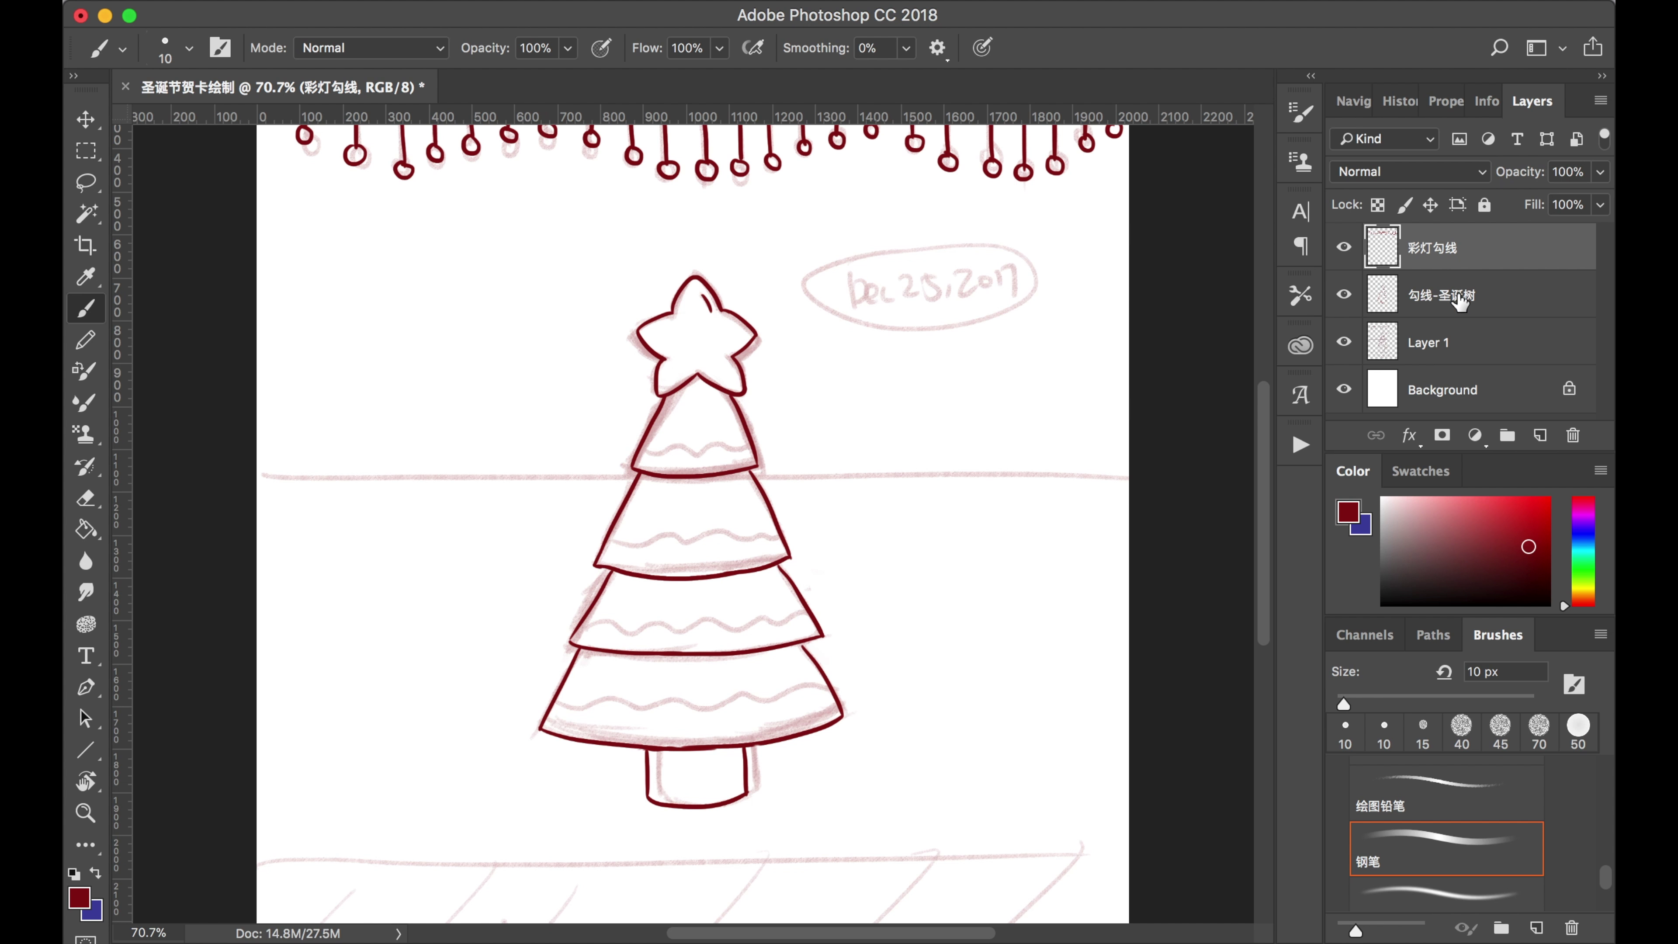
# Create a new layer named 材料 and move it directly below the 勾线-圣诞树 layer.
pyautogui.click(1541, 436)
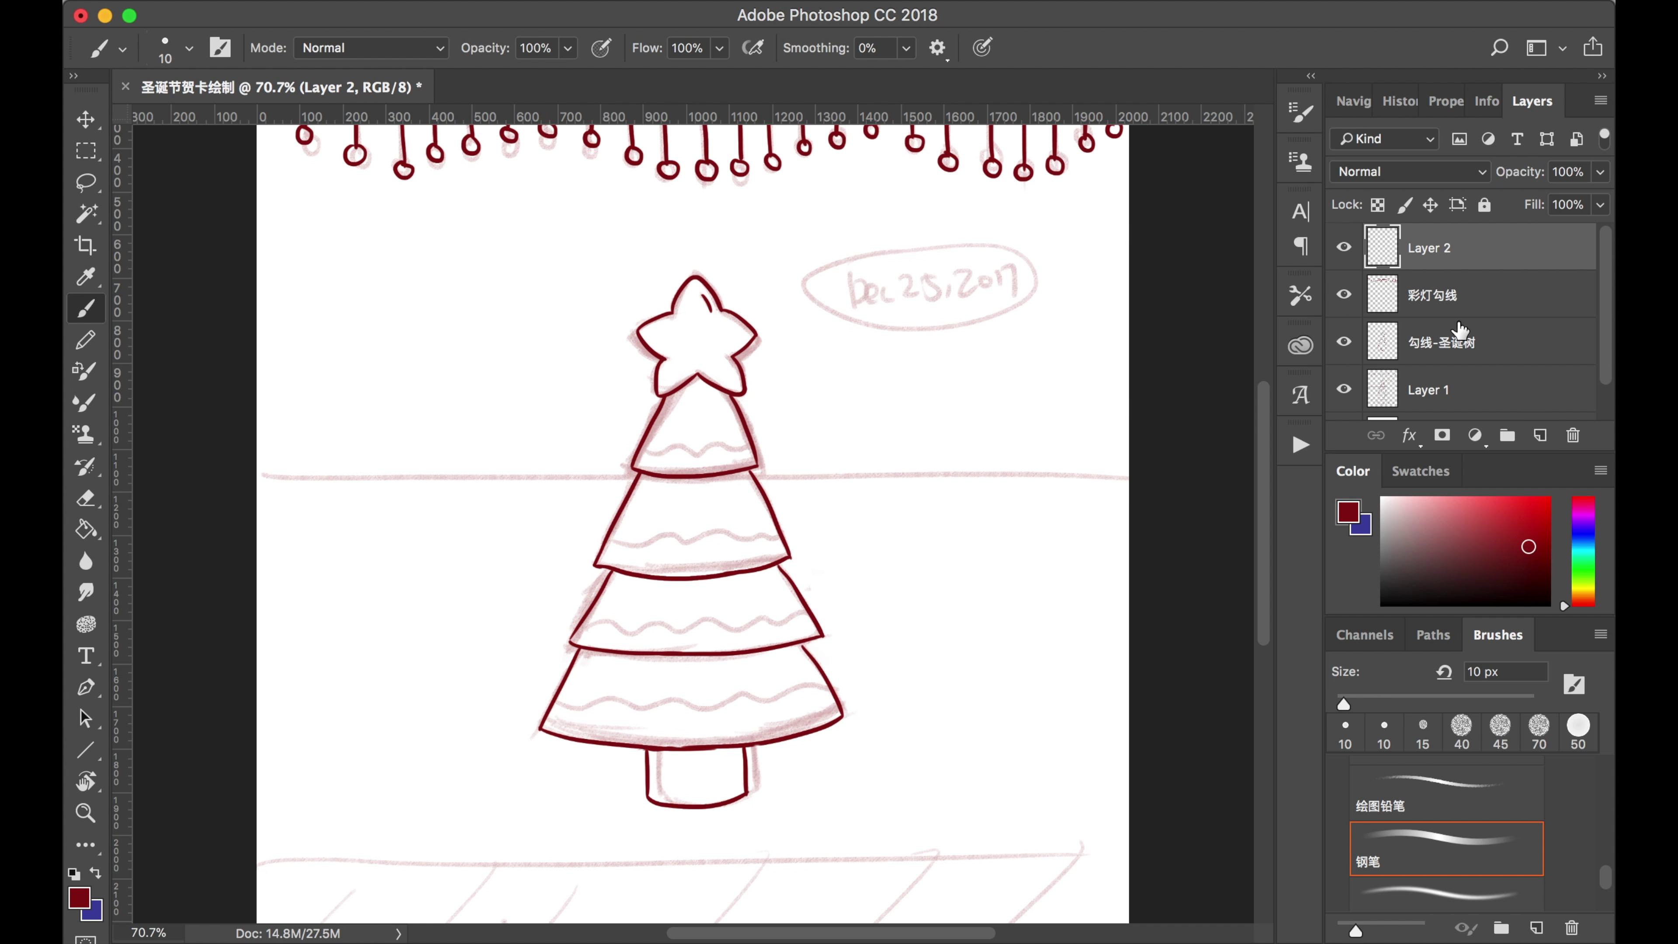
pyautogui.write('cailiao')
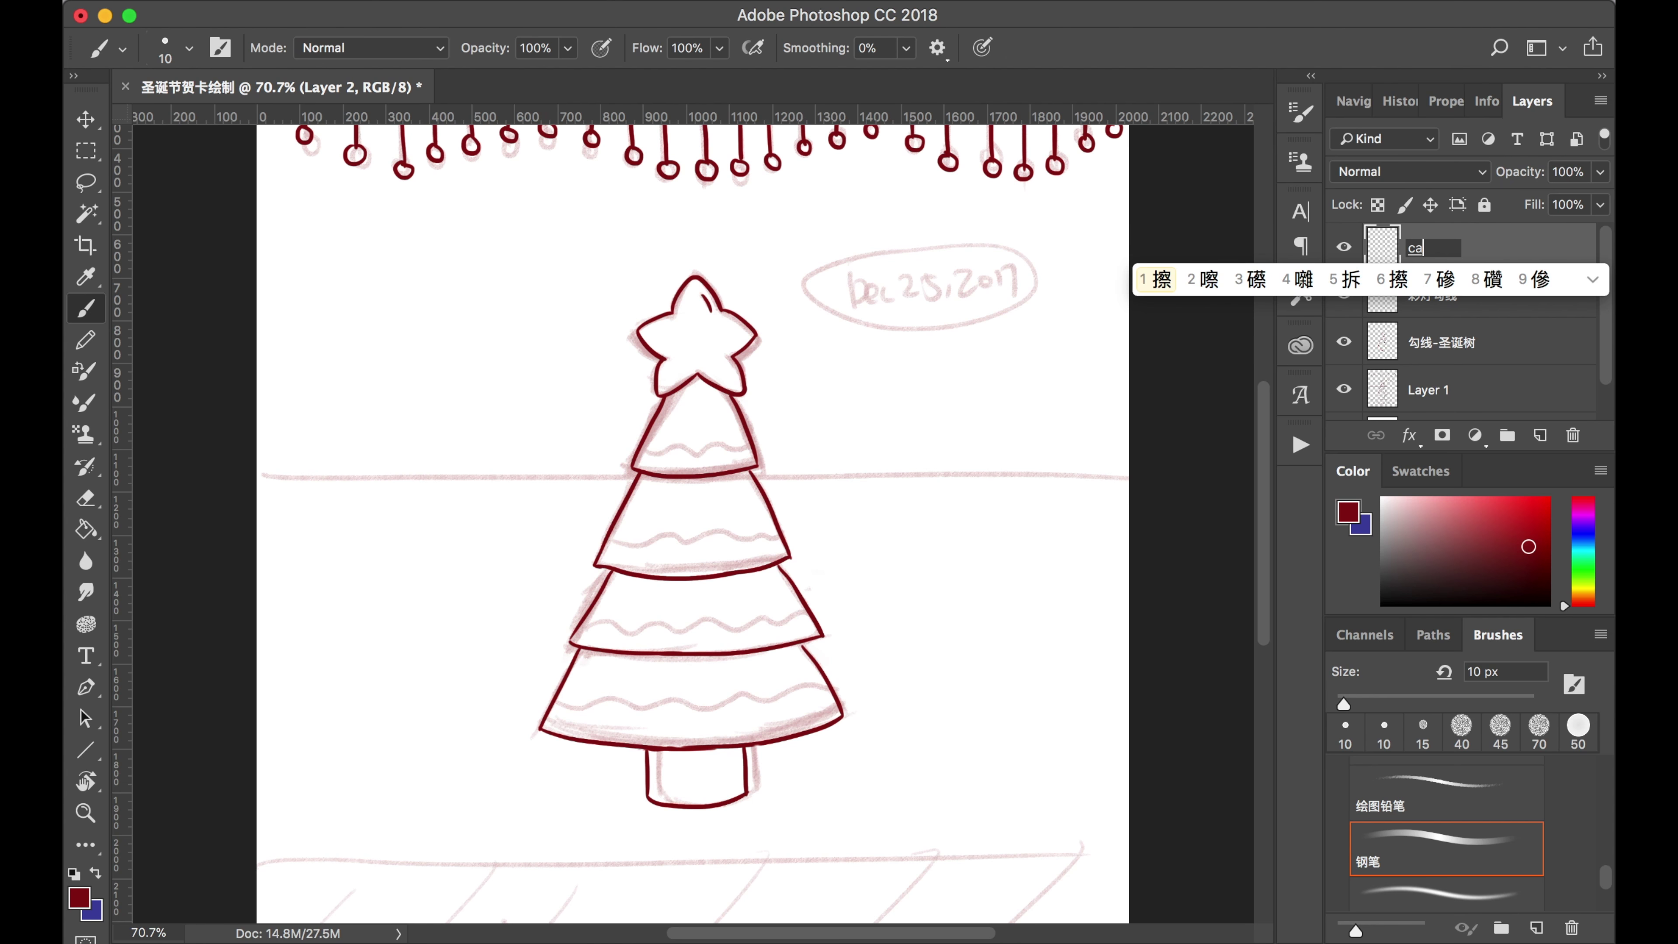
pyautogui.press('Return')
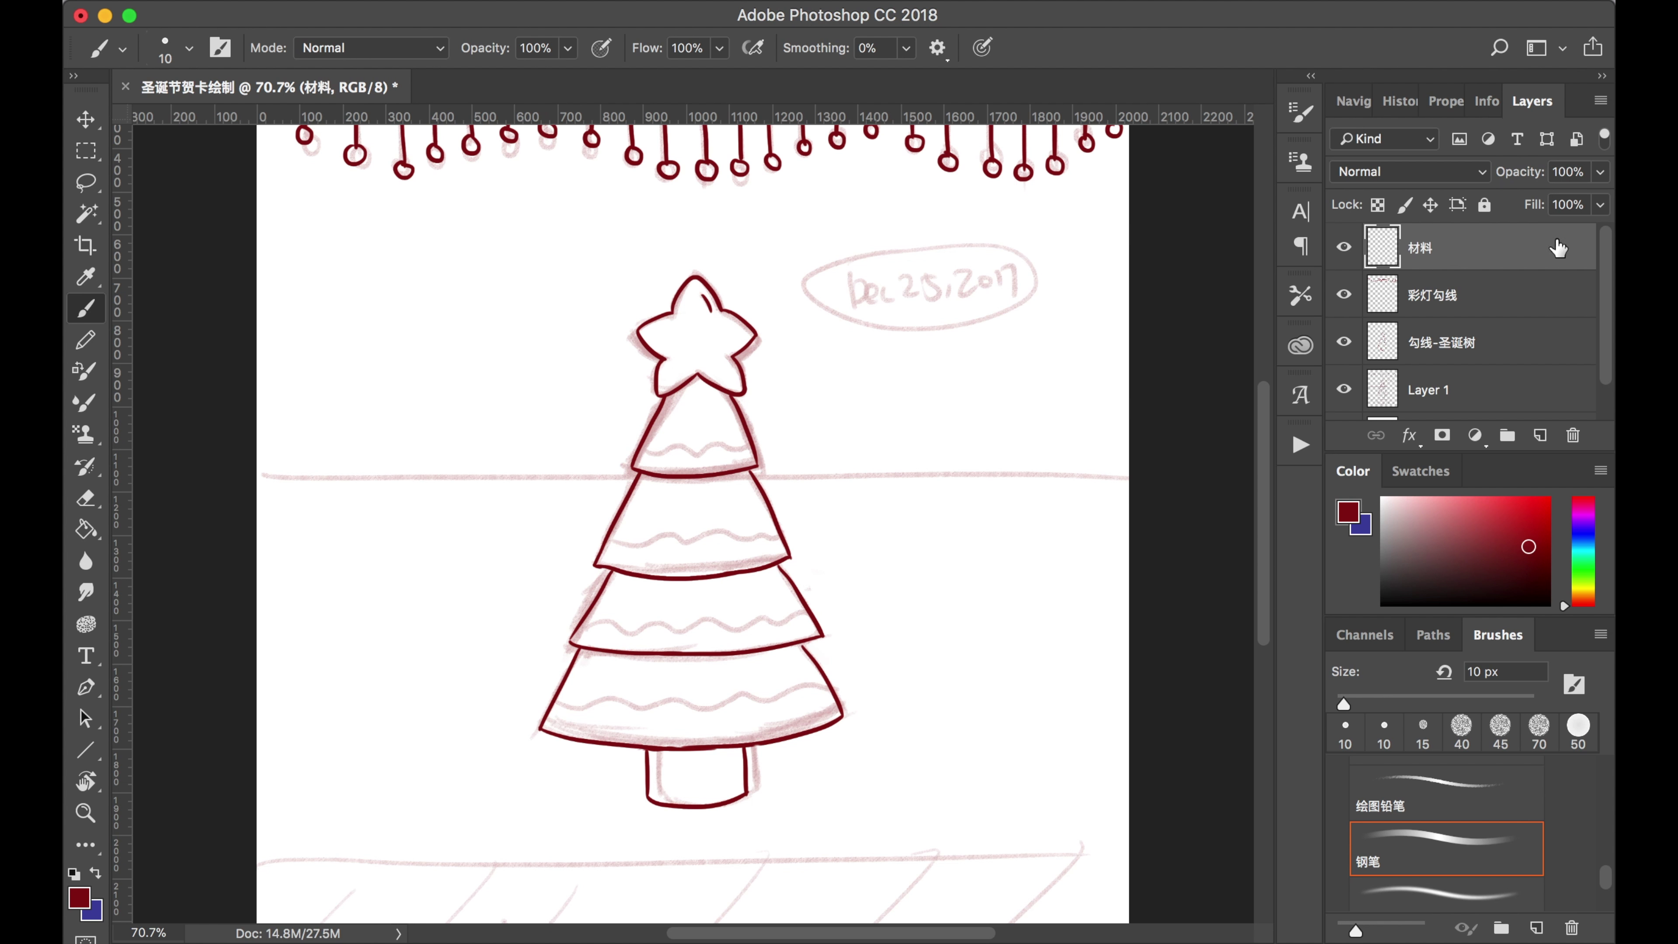
pyautogui.moveTo(1523, 255); pyautogui.dragTo(1519, 366)
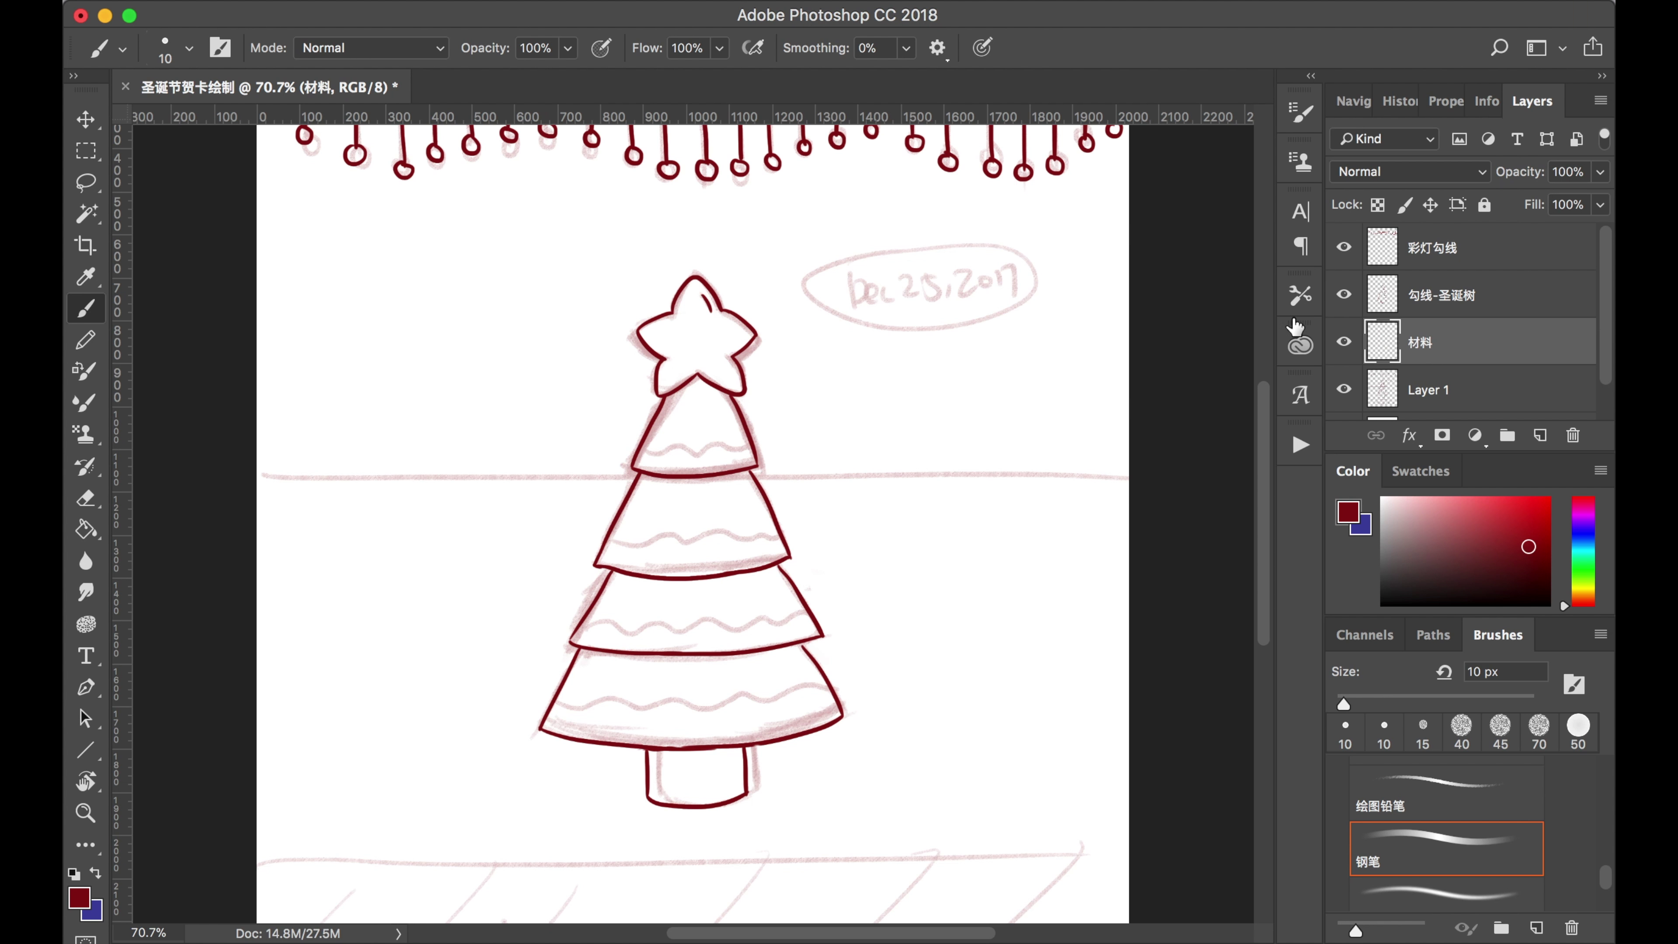
# Switch to the desktop and open the 几何底纹 texture folder inside 手绘 > 材质.
pyautogui.hotkey('ctrl', 'Up')
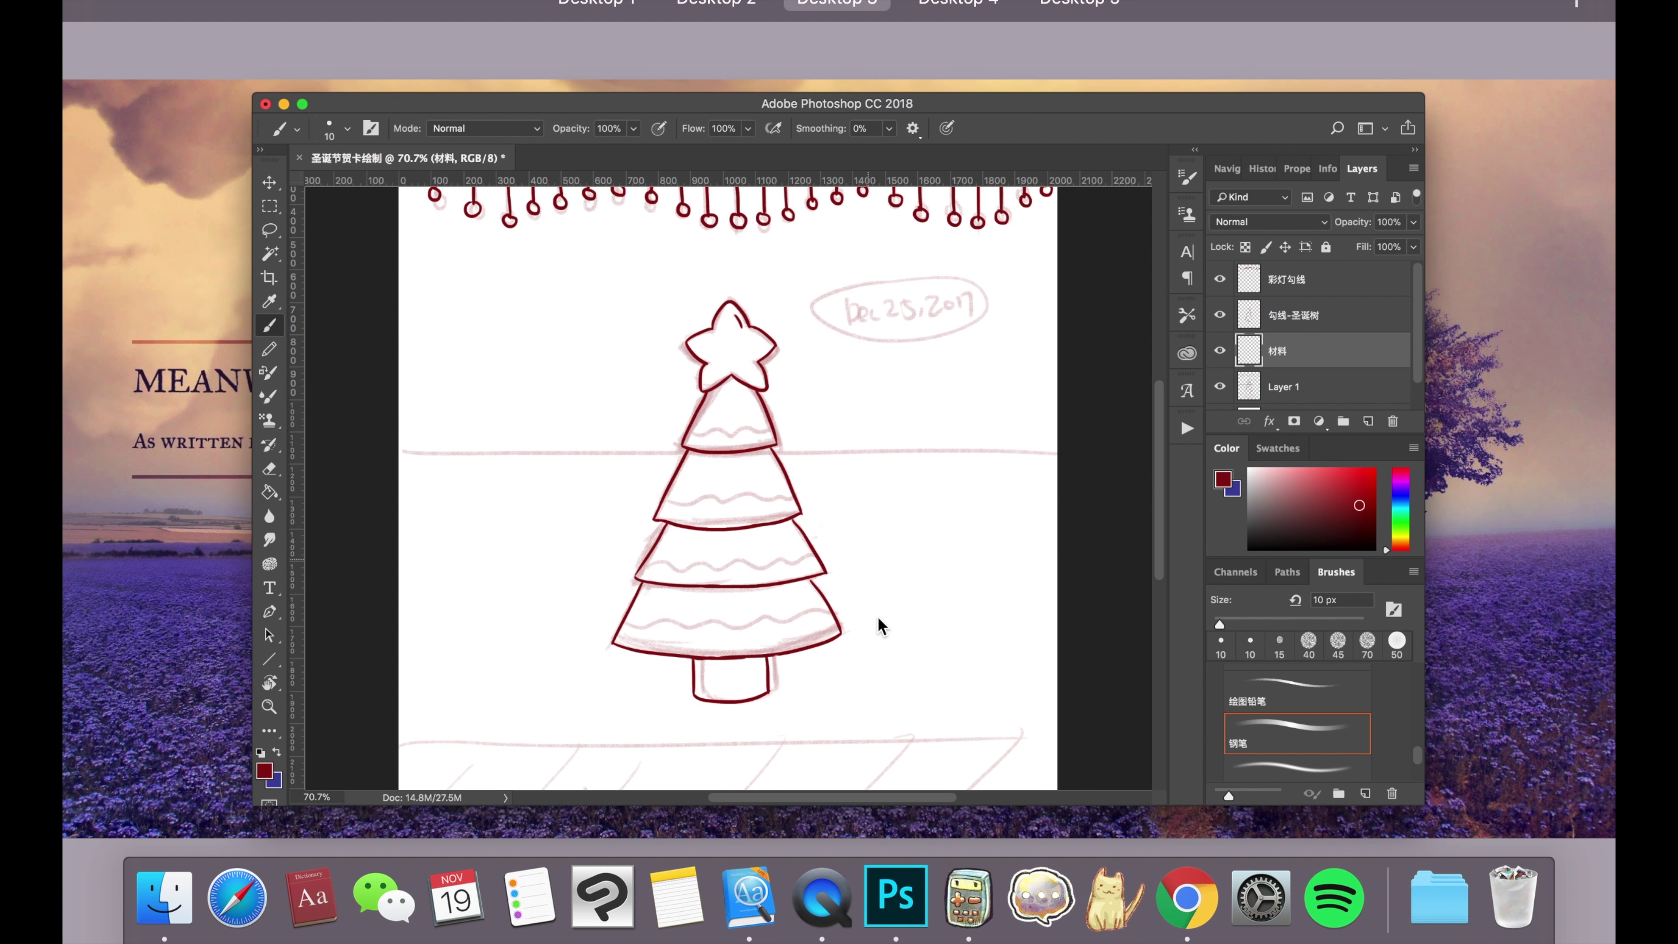
pyautogui.hotkey('ctrl', 'Up')
pyautogui.press('F11')
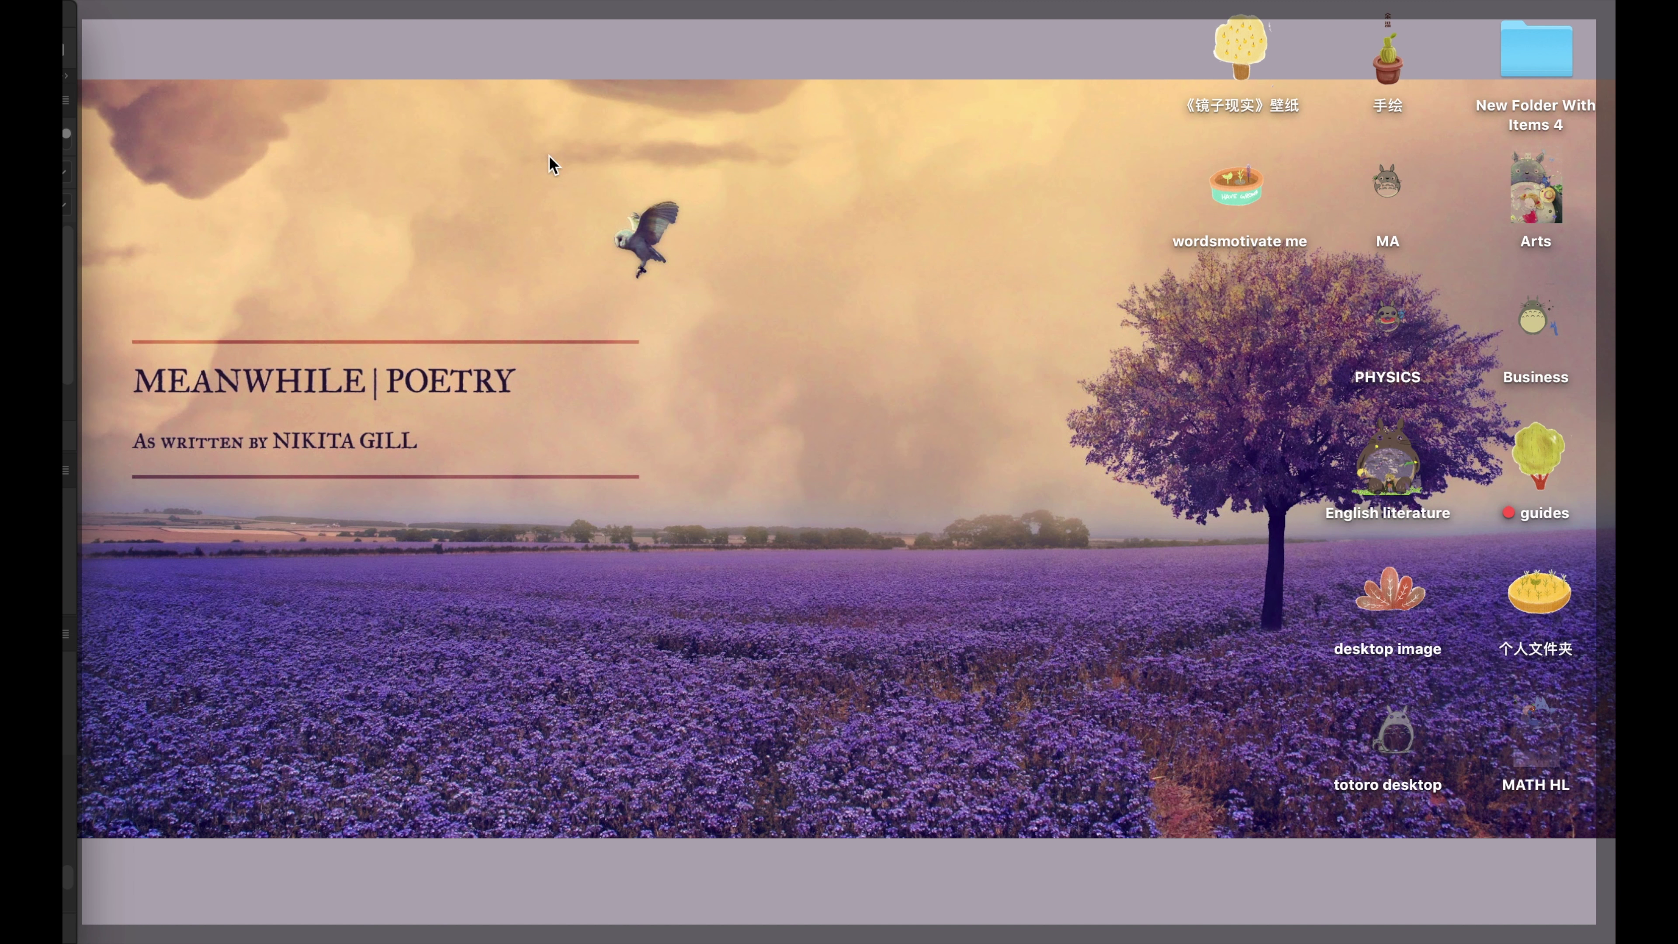
pyautogui.doubleClick(1388, 63)
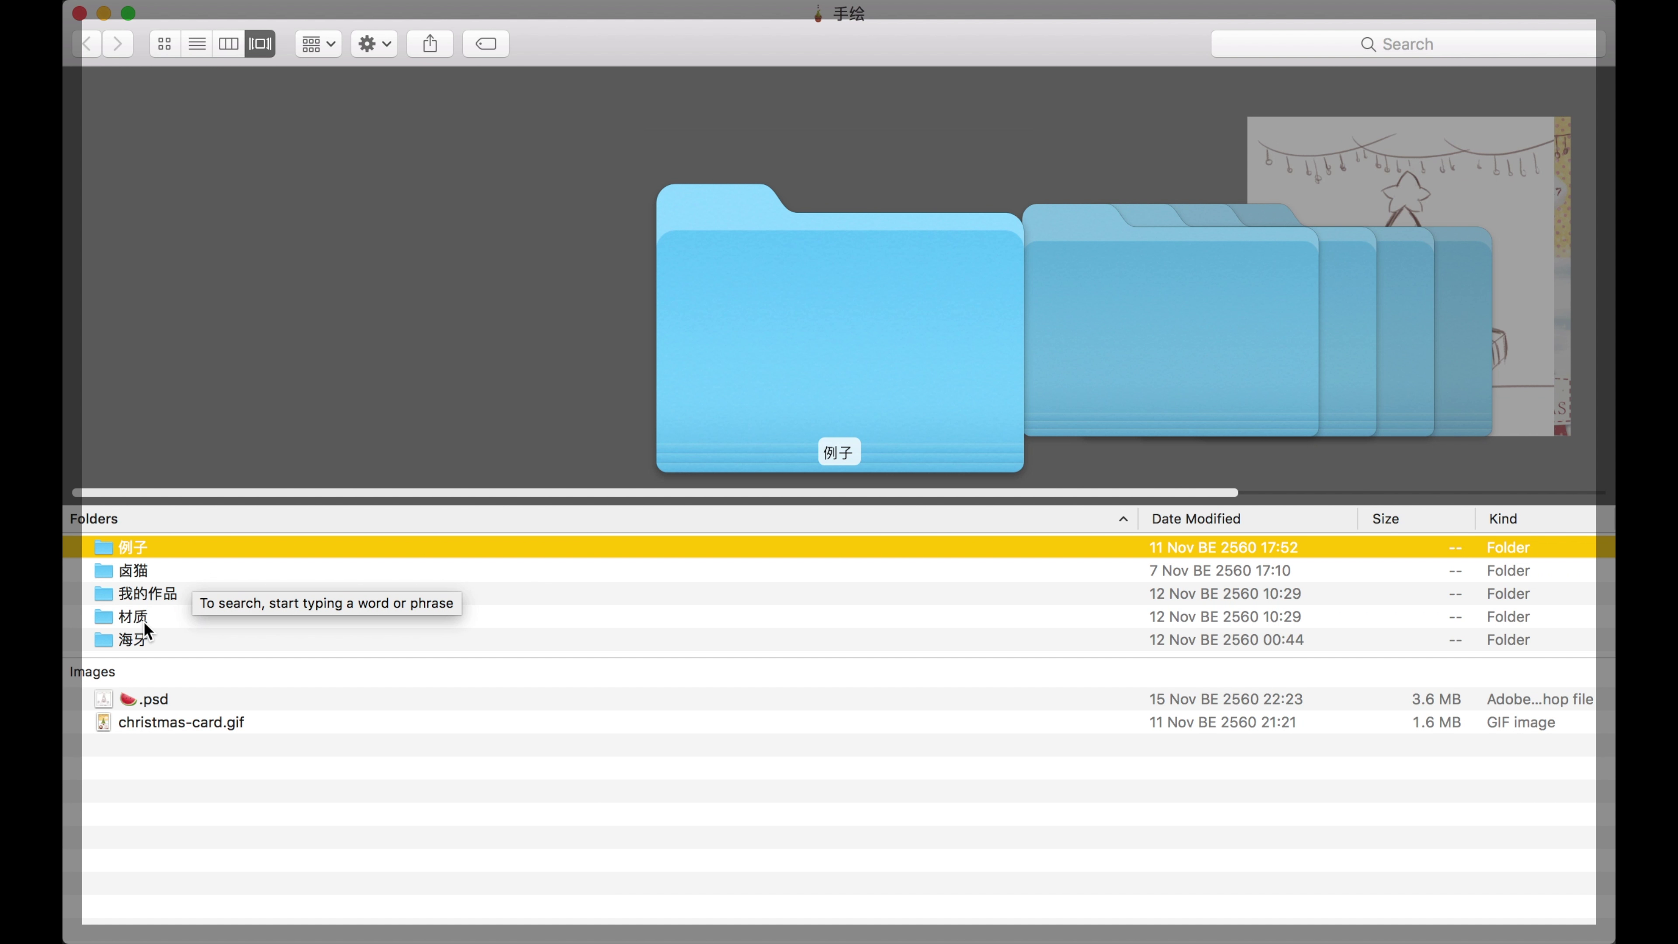
pyautogui.doubleClick(143, 621)
pyautogui.doubleClick(208, 550)
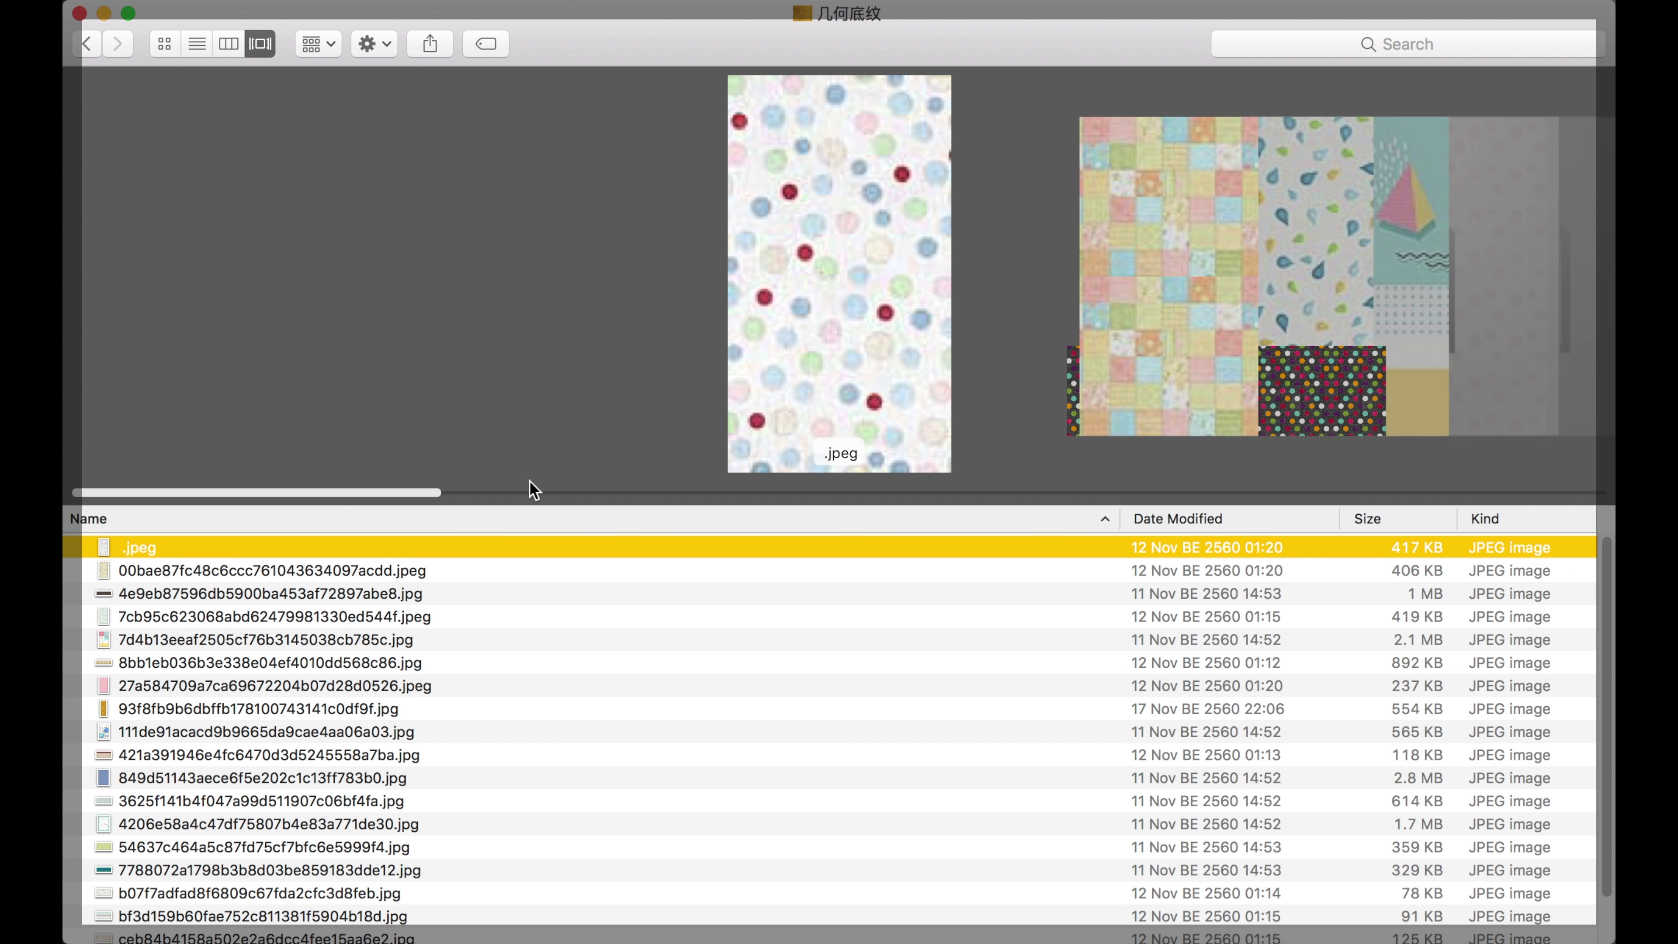
pyautogui.scroll(-7, 963, 257)
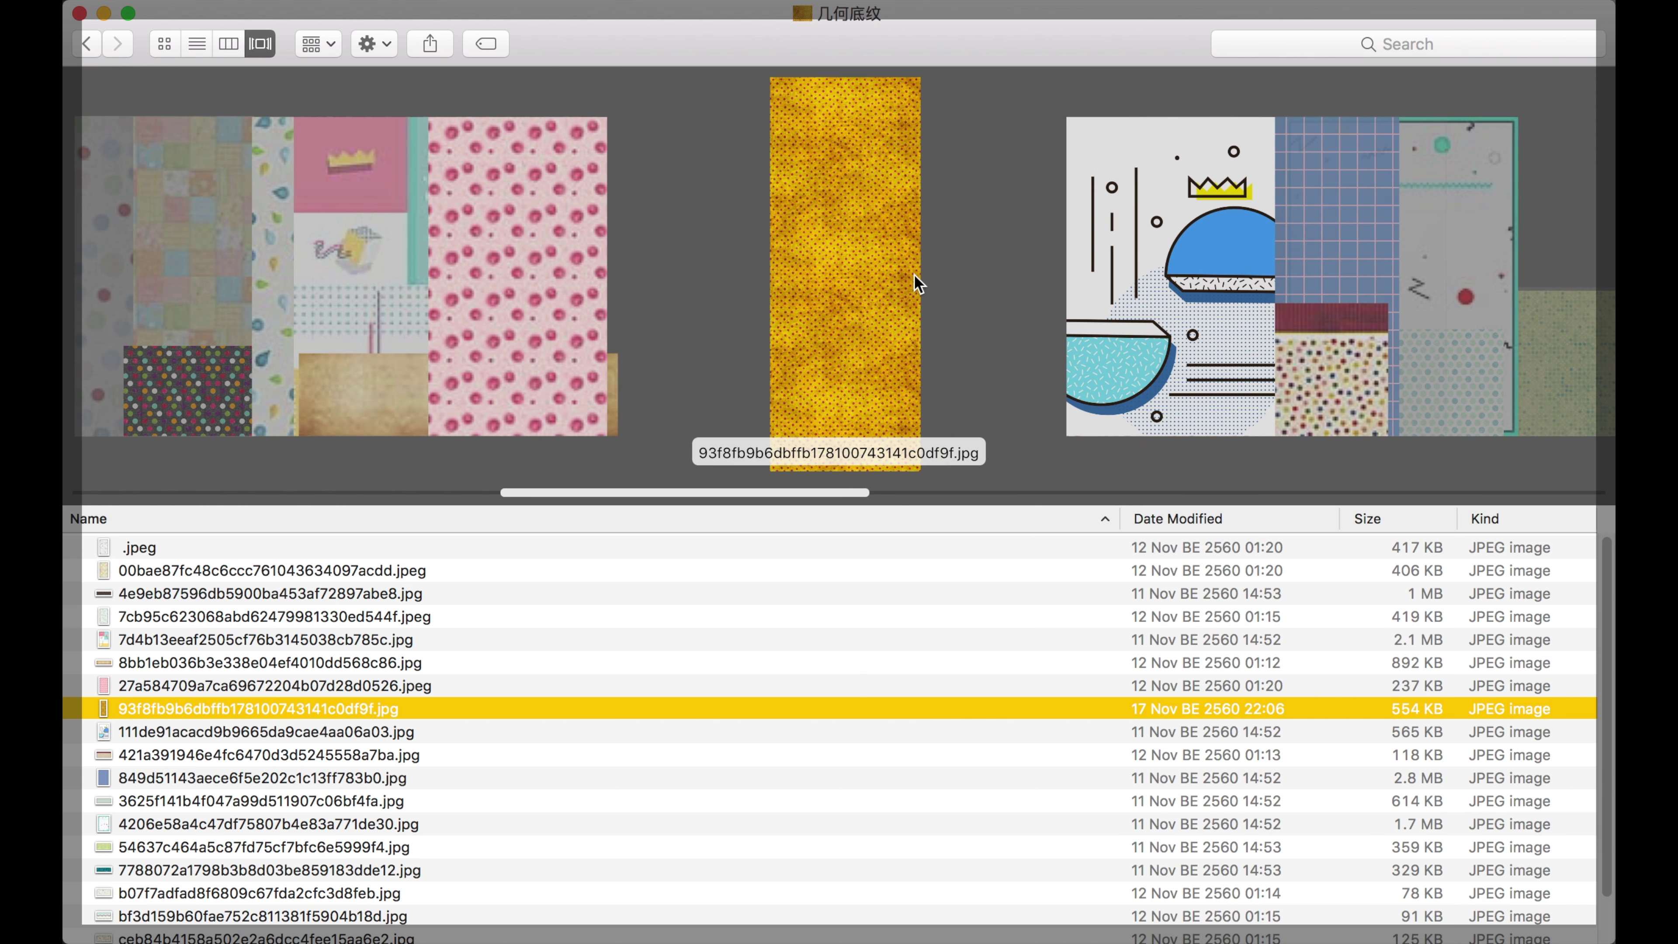
pyautogui.doubleClick(917, 283)
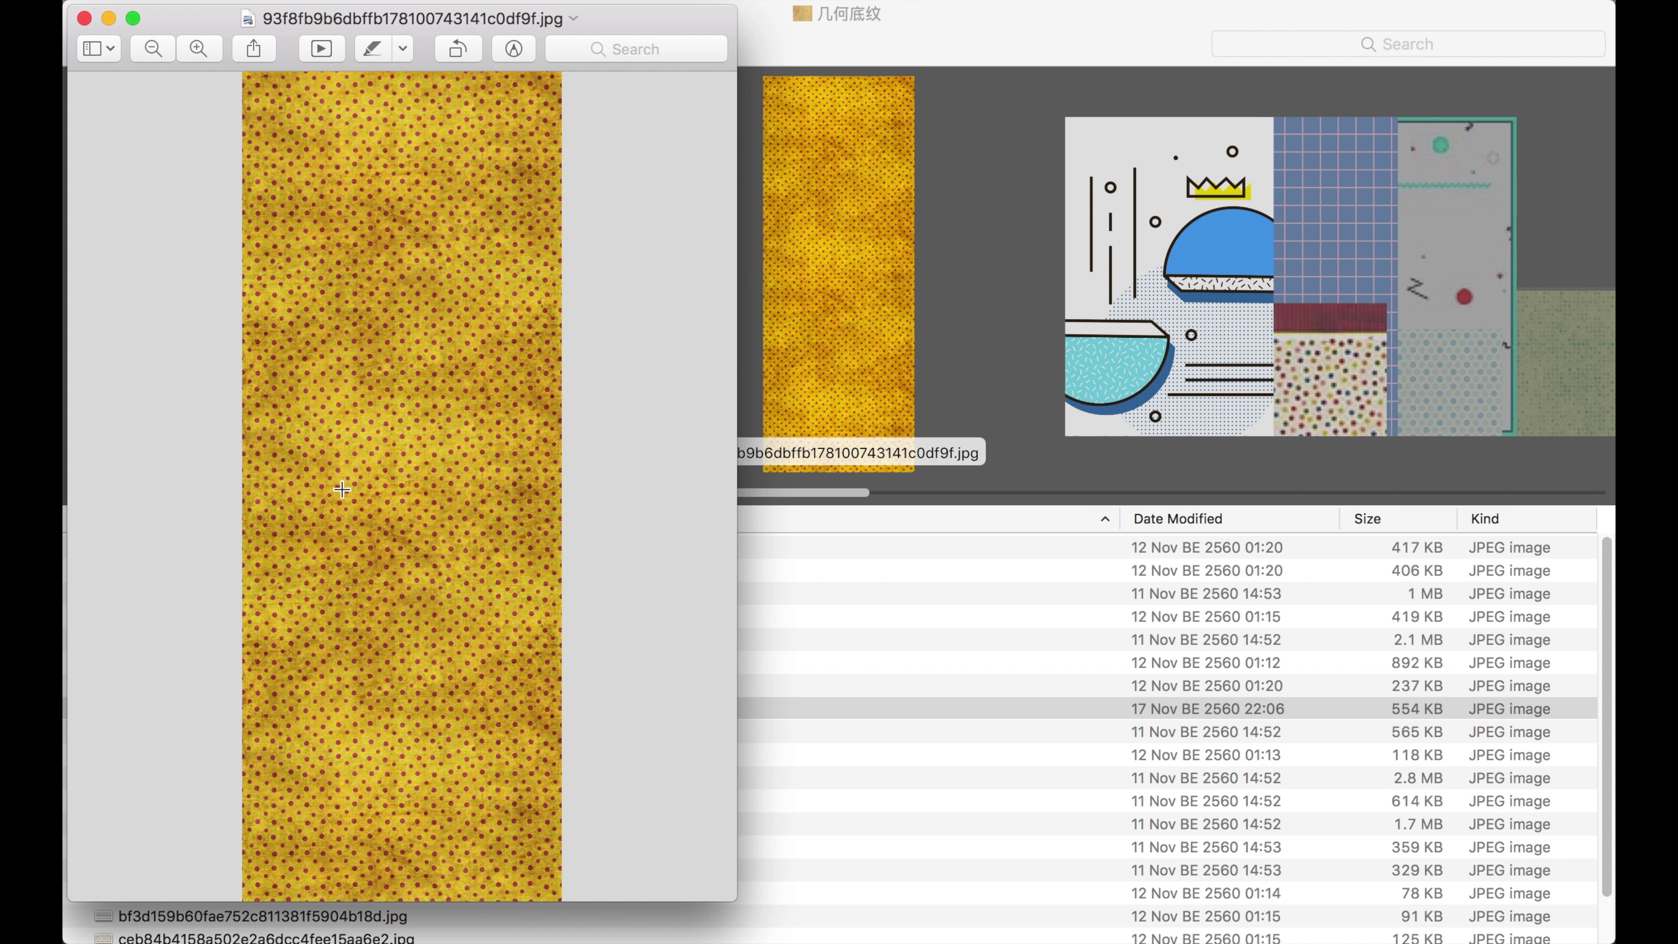
pyautogui.hotkey('ctrl', 'Up')
pyautogui.click(579, 378)
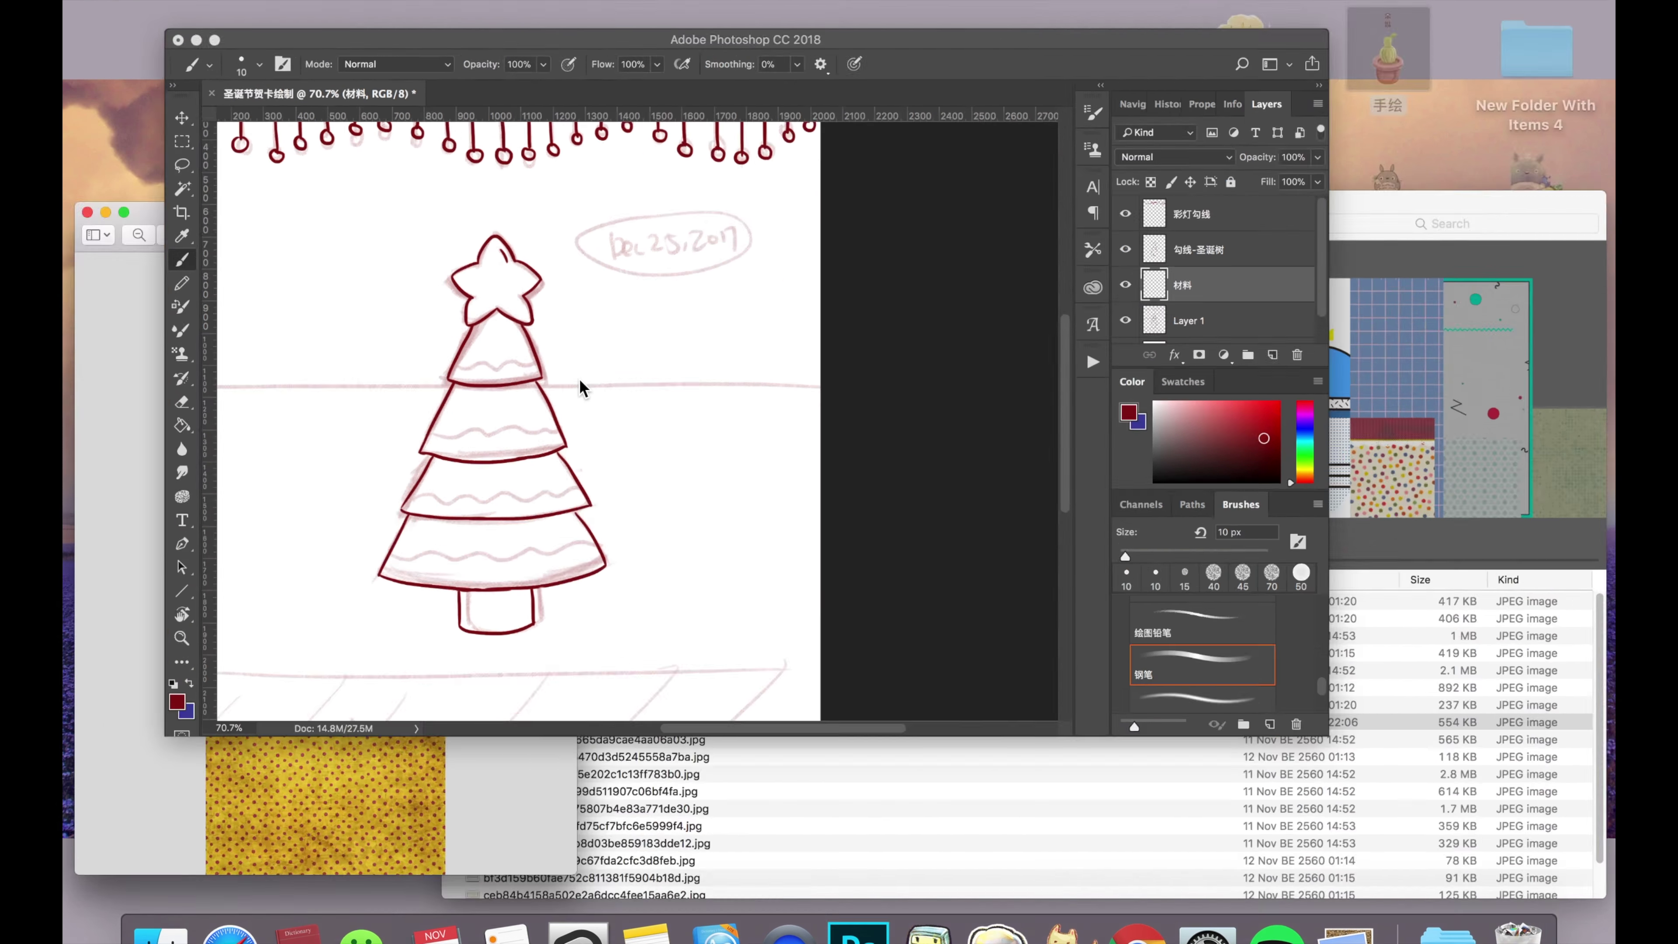
pyautogui.press('super+v')
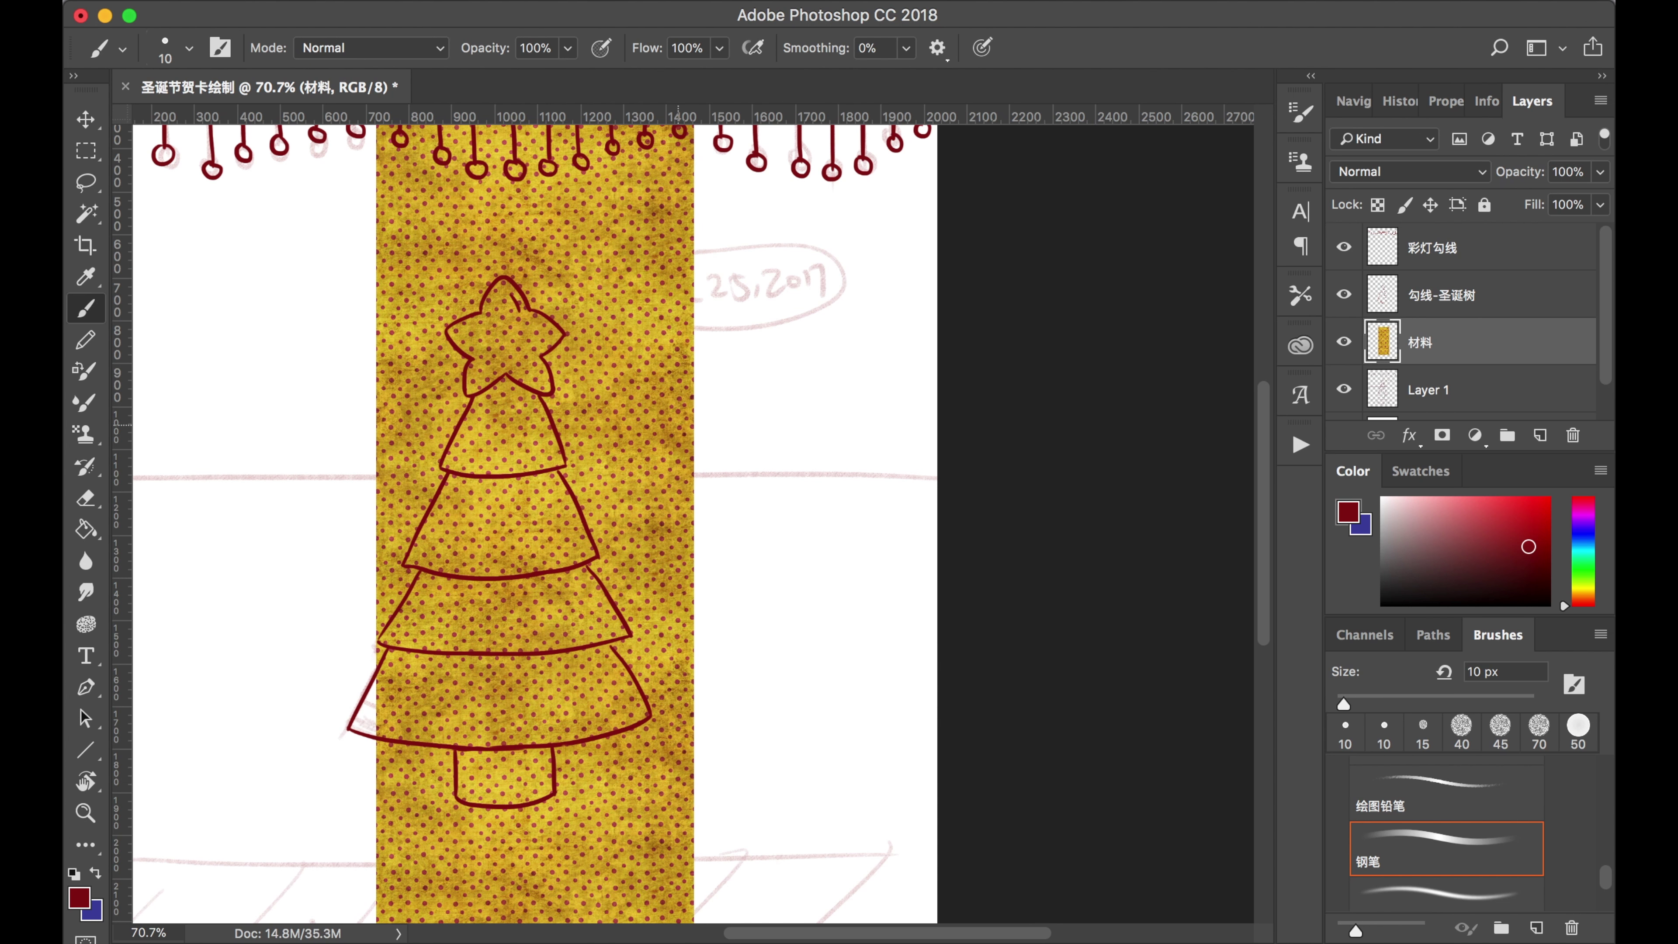
# Scale the gold dotted texture on the 材料 layer up to about 334% and position it over the whole canvas.
pyautogui.press('super+0')
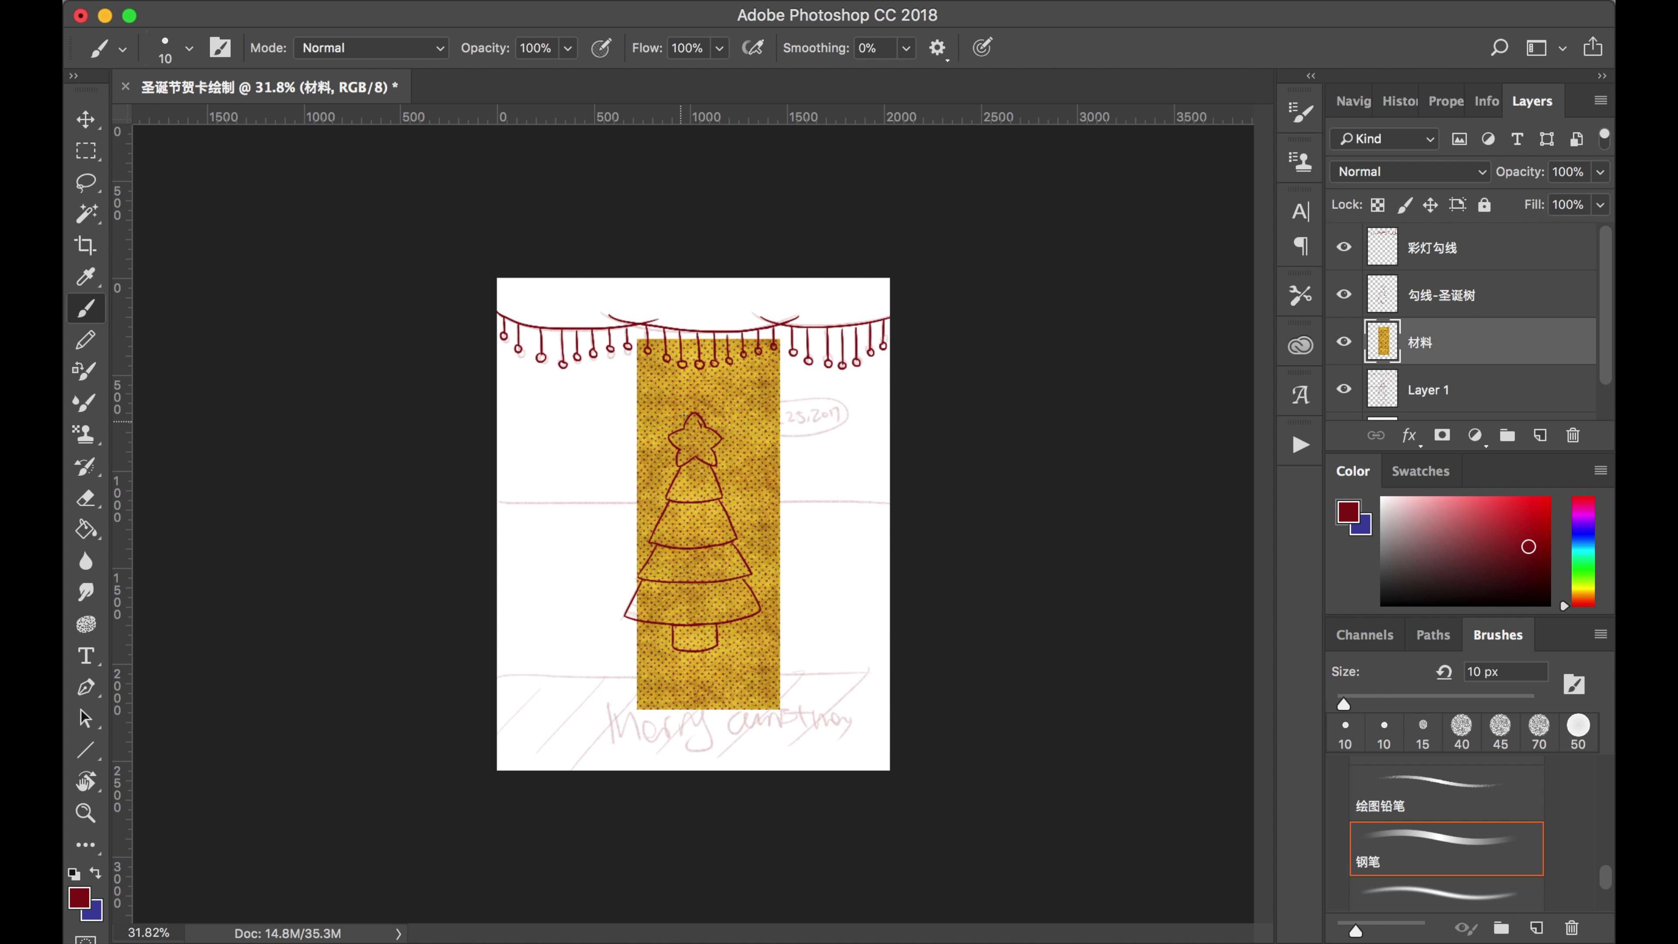
pyautogui.press('super+t')
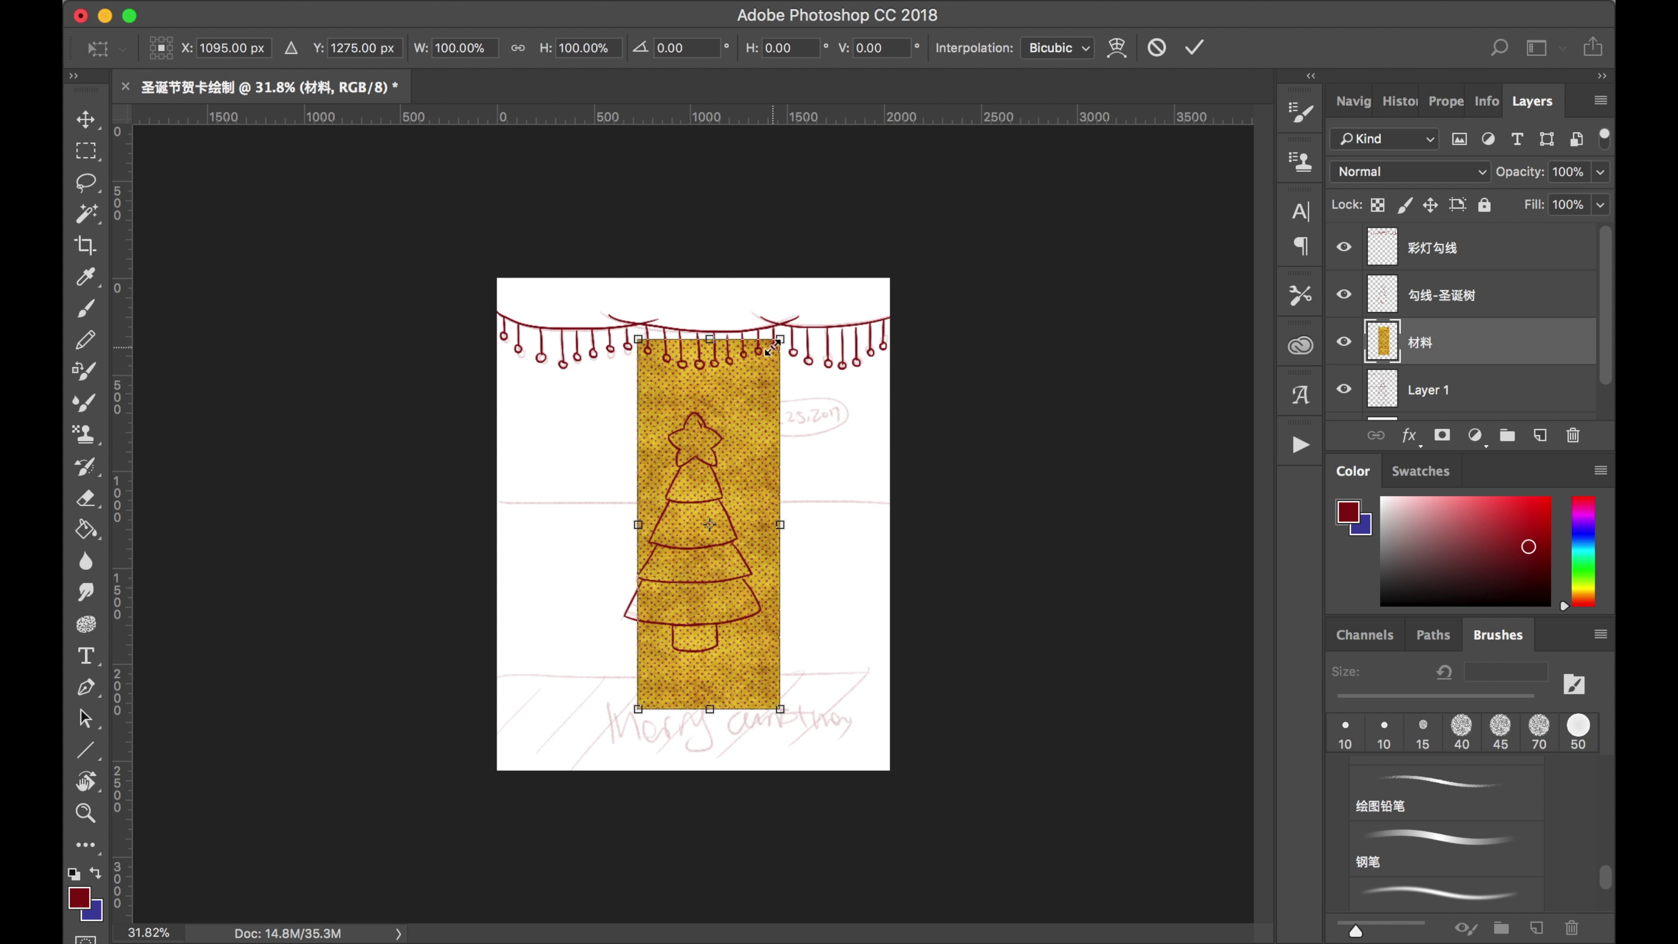
pyautogui.moveTo(780, 339); pyautogui.dragTo(1177, 13)
pyautogui.moveTo(776, 492); pyautogui.dragTo(608, 688)
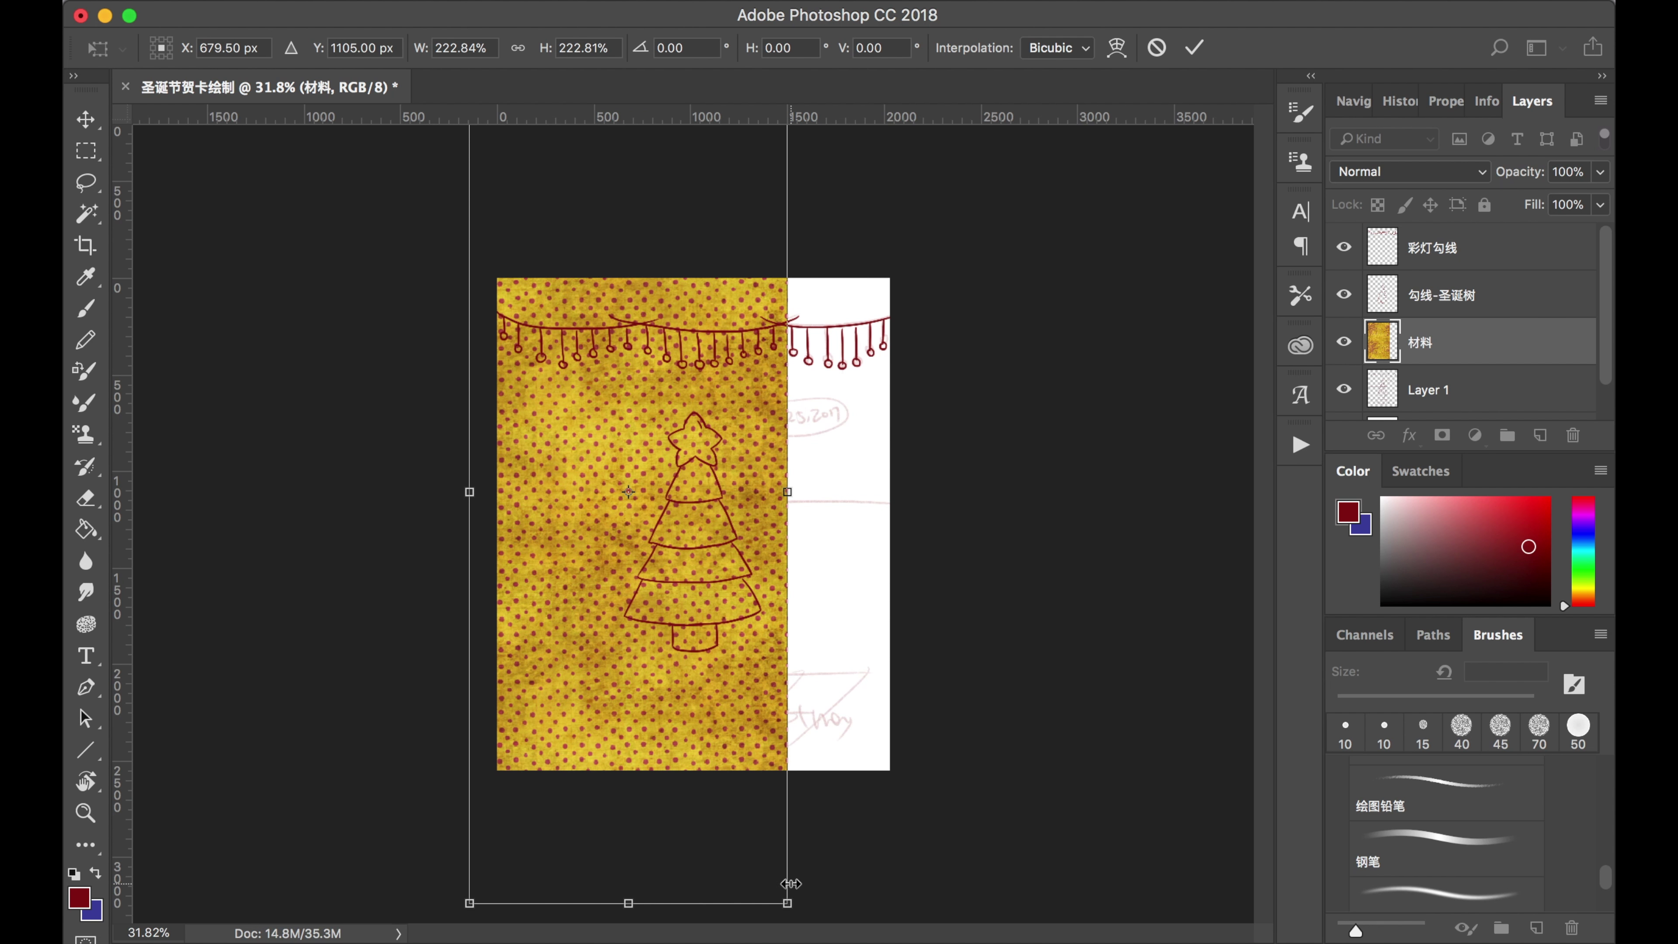
pyautogui.moveTo(680, 649); pyautogui.dragTo(675, 925)
pyautogui.moveTo(781, 363); pyautogui.dragTo(938, 198)
pyautogui.scroll(-6, 895, 481)
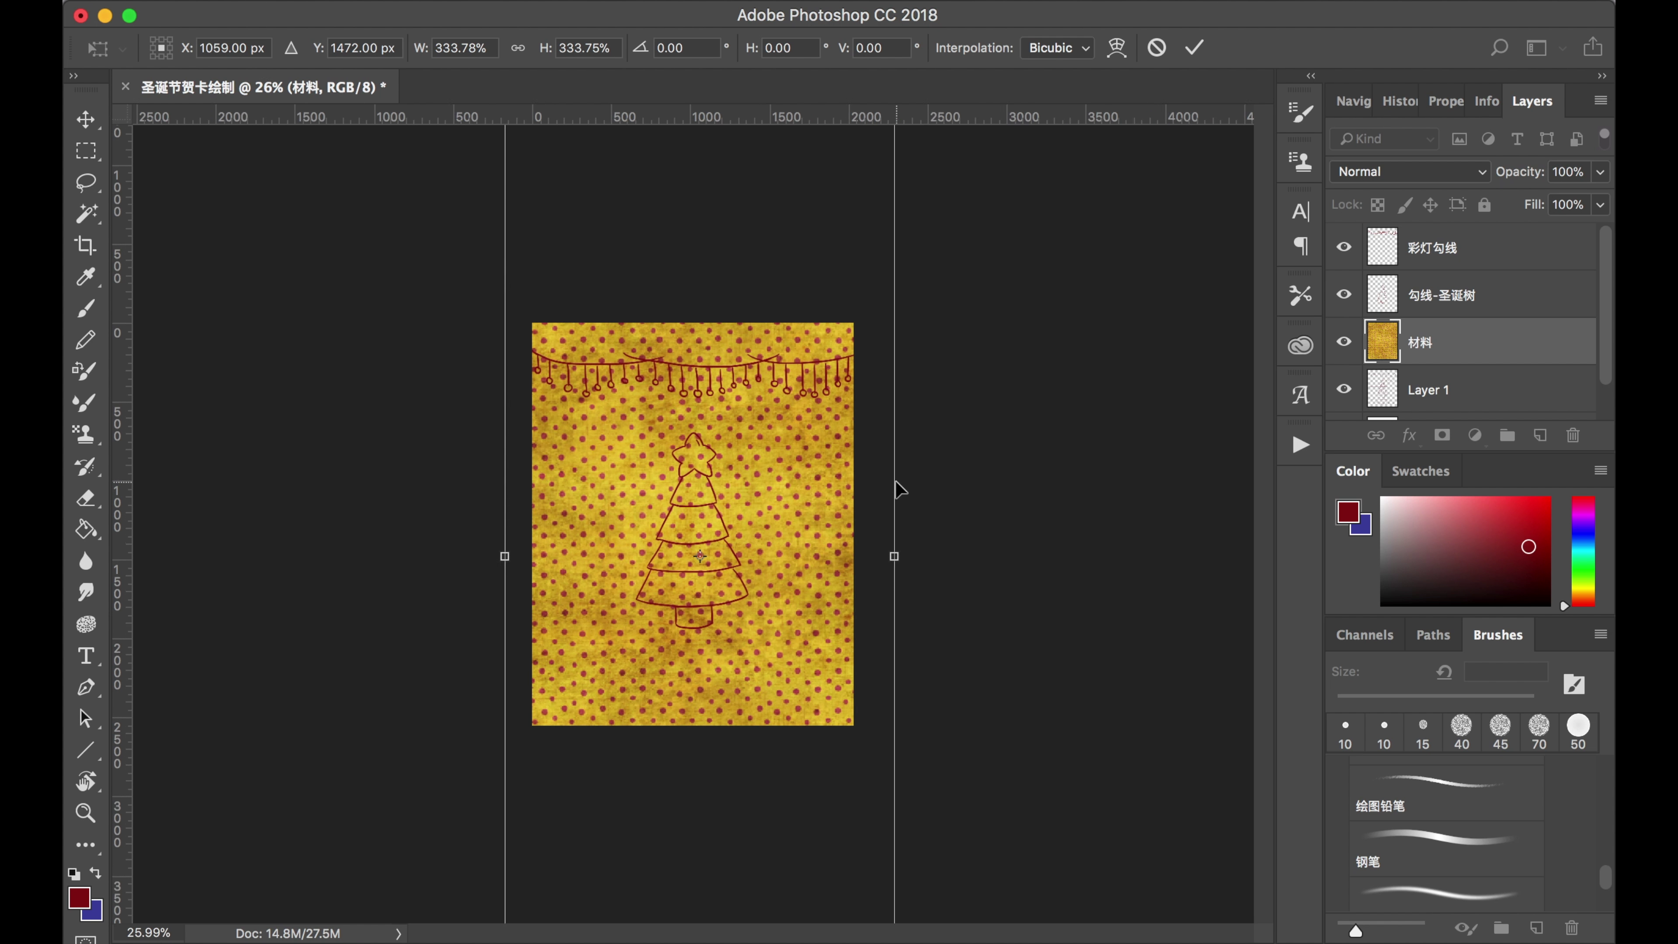
# Shrink the gold texture until it only just covers the canvas, apply the transform and return to the Brush tool.
pyautogui.moveTo(834, 220); pyautogui.dragTo(799, 276)
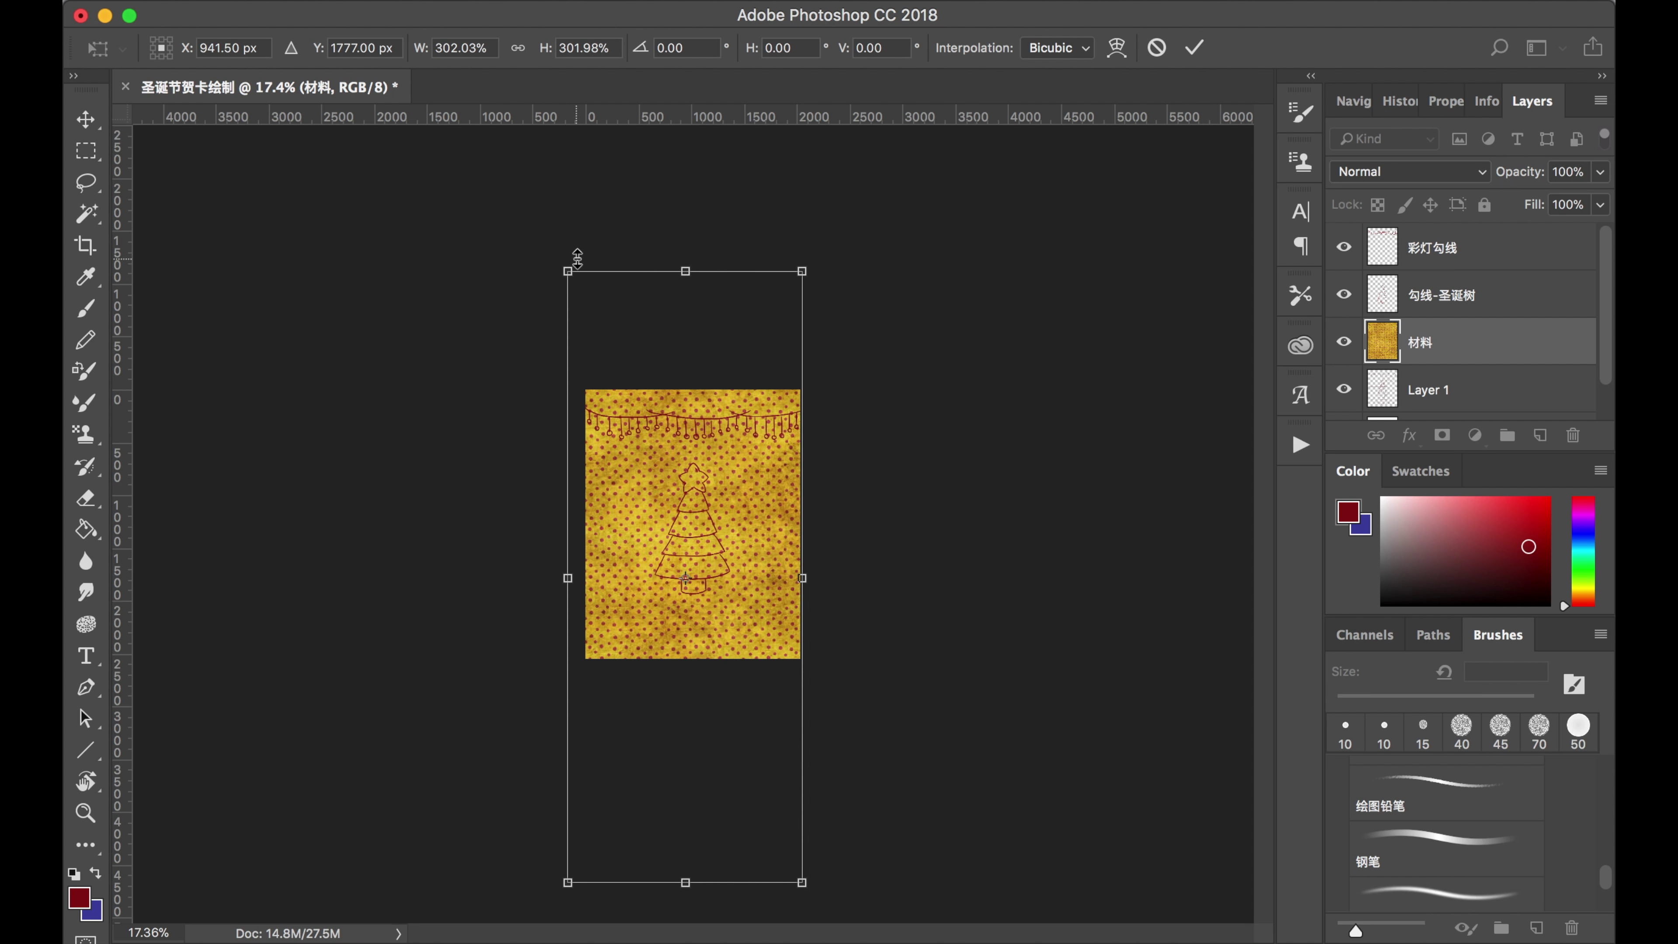
pyautogui.moveTo(552, 265); pyautogui.dragTo(605, 305)
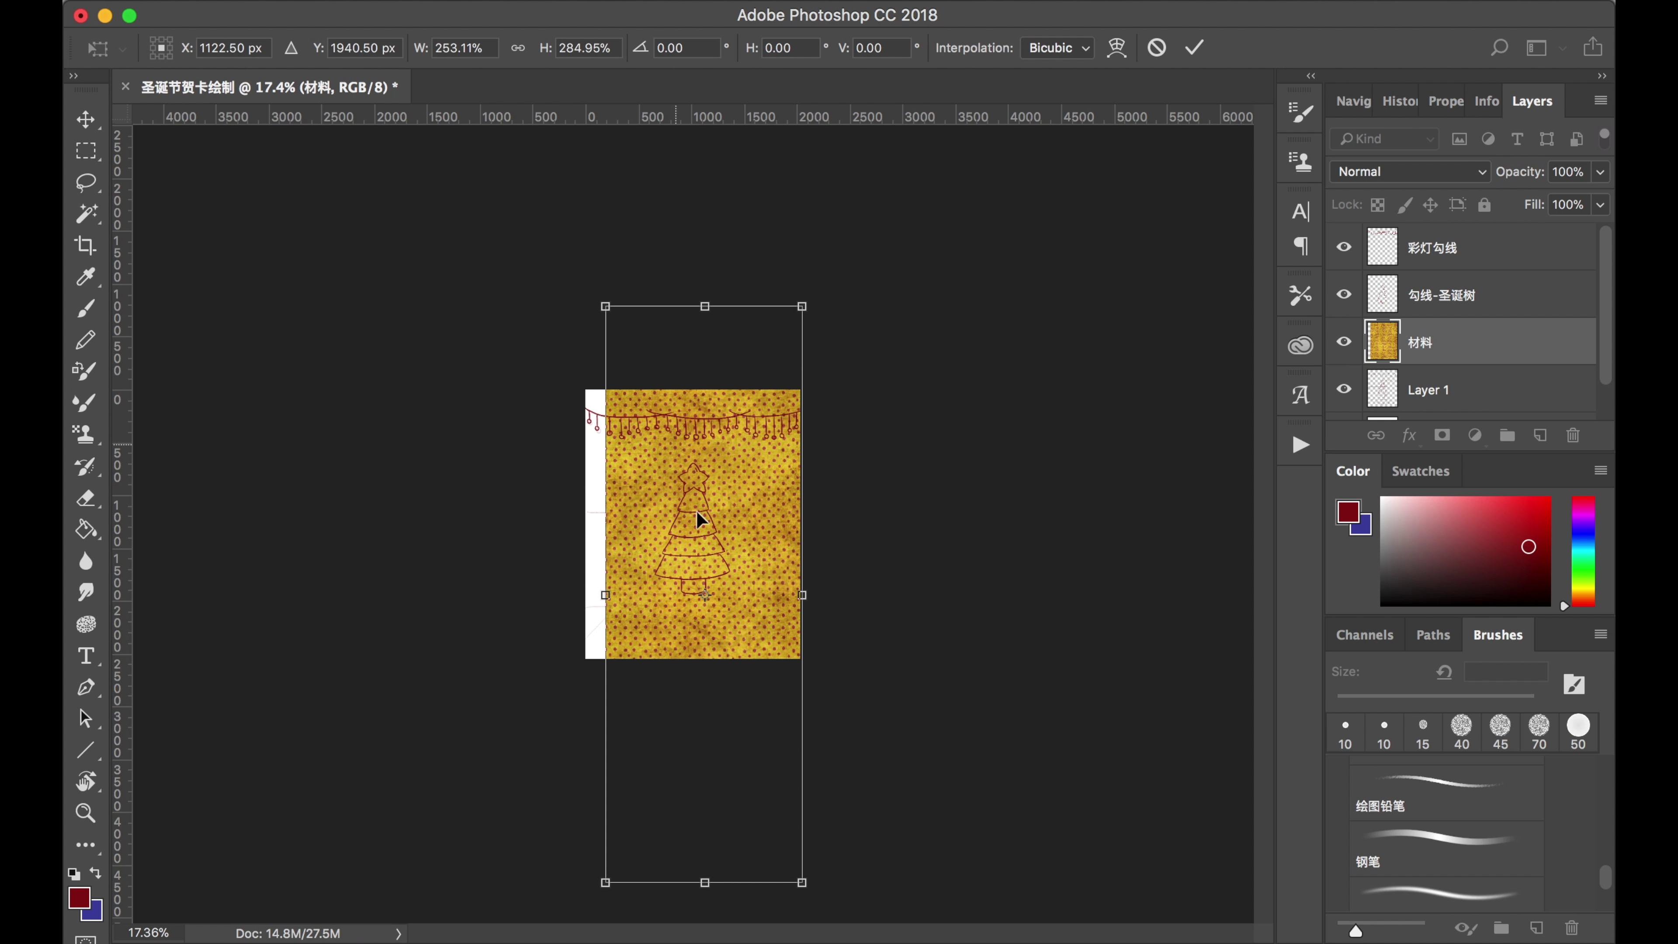
pyautogui.press('super+z')
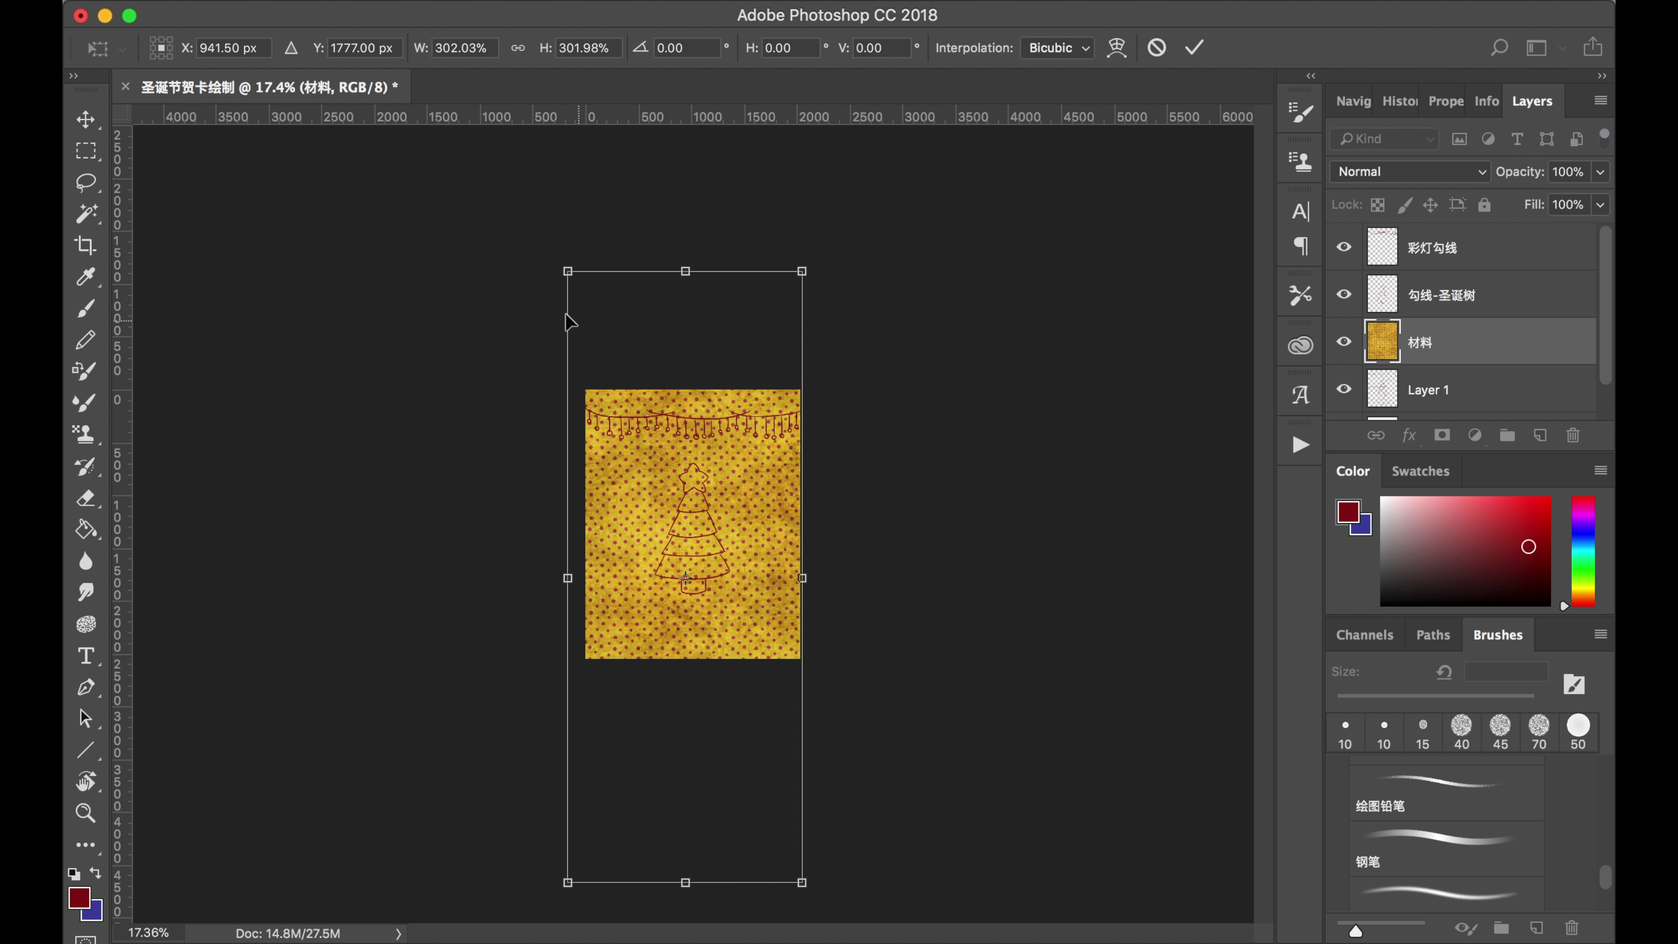
pyautogui.moveTo(567, 273); pyautogui.dragTo(600, 312)
pyautogui.press('Return')
pyautogui.press('b')
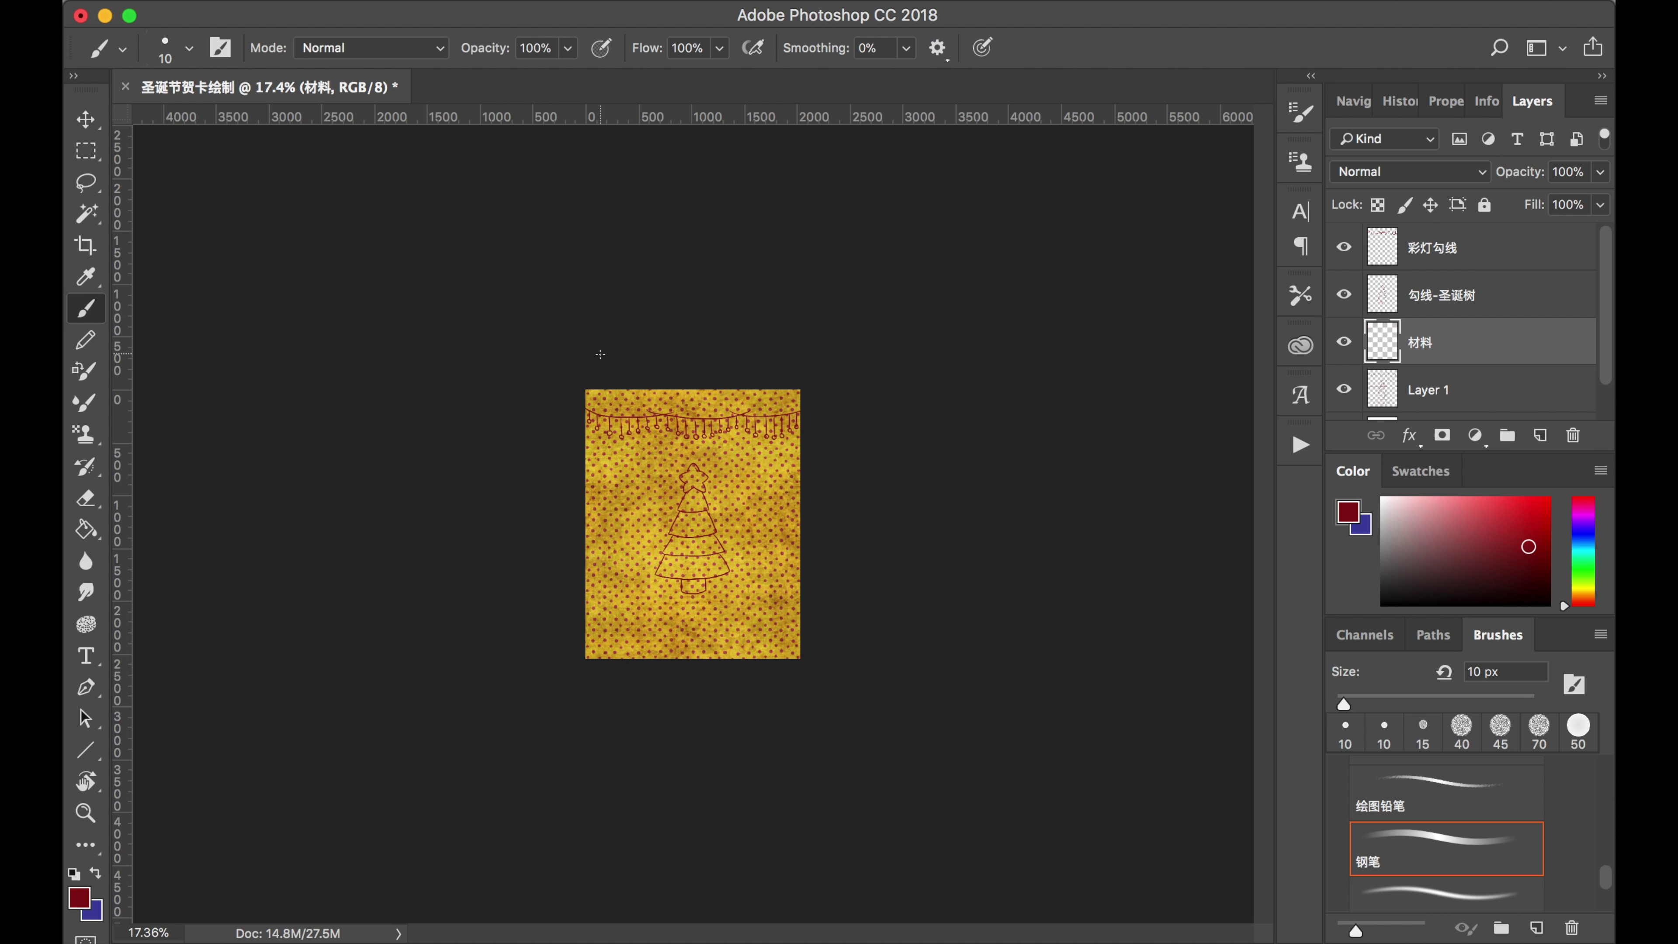
pyautogui.scroll(10, 747, 439)
pyautogui.scroll(-4, 747, 439)
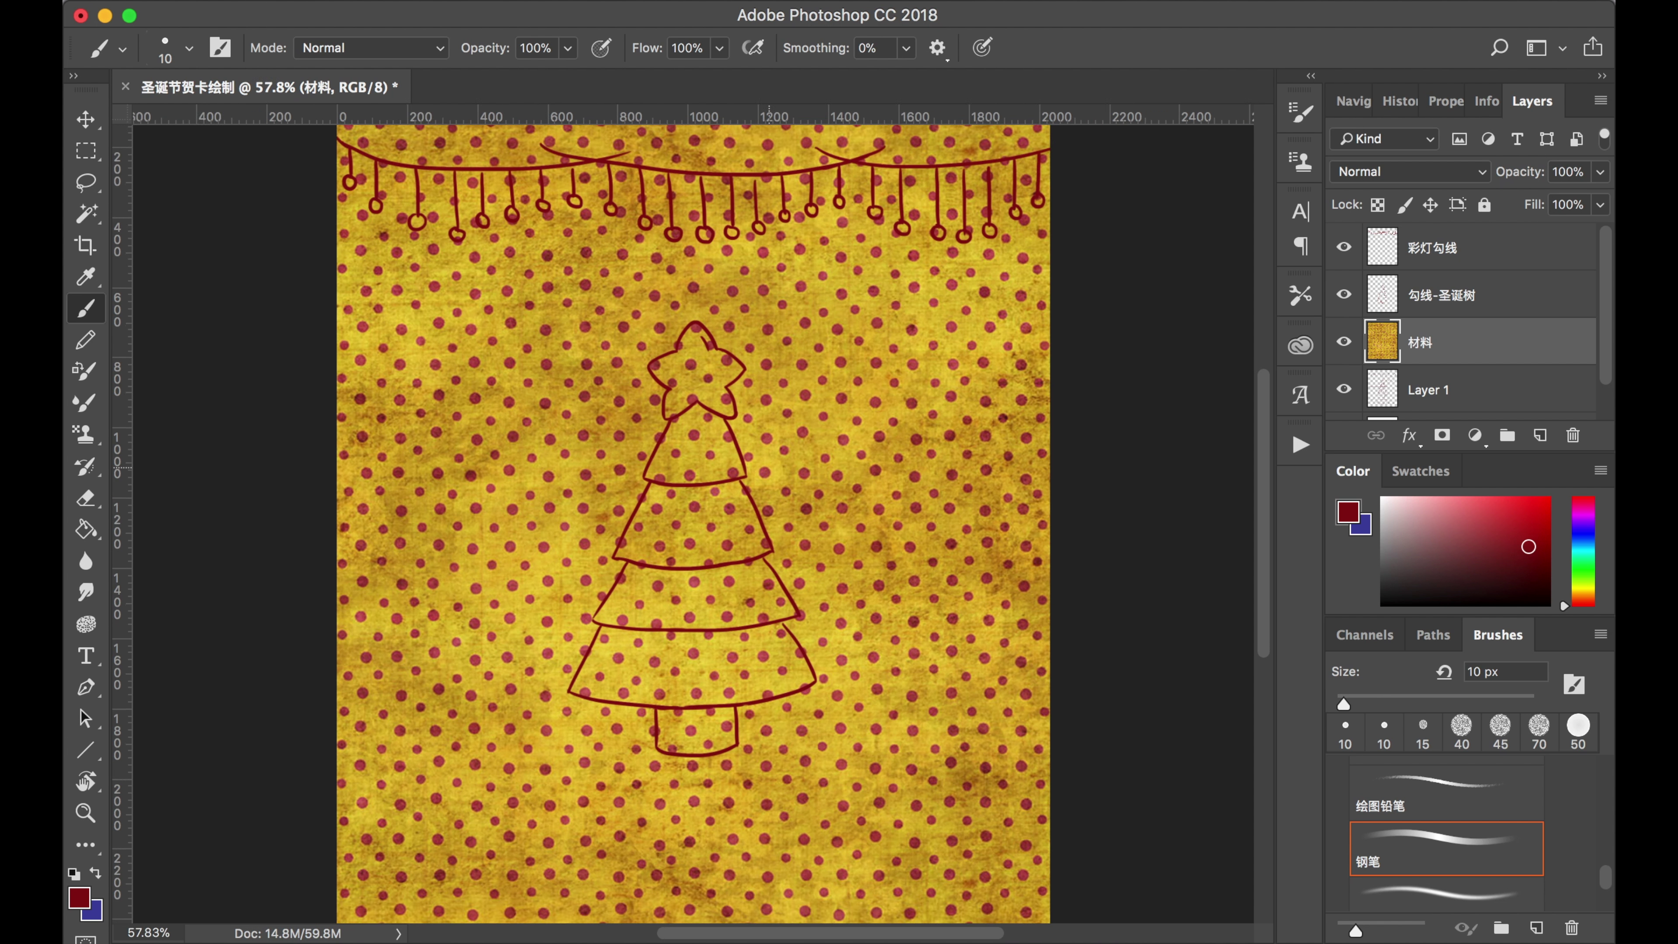
pyautogui.scroll(-1, 745, 439)
pyautogui.scroll(3, 871, 500)
# Switch to the Finder window, leave the 几何底纹 folder and open the 圣诞节 folder.
pyautogui.hotkey('ctrl', 'Up')
pyautogui.click(336, 158)
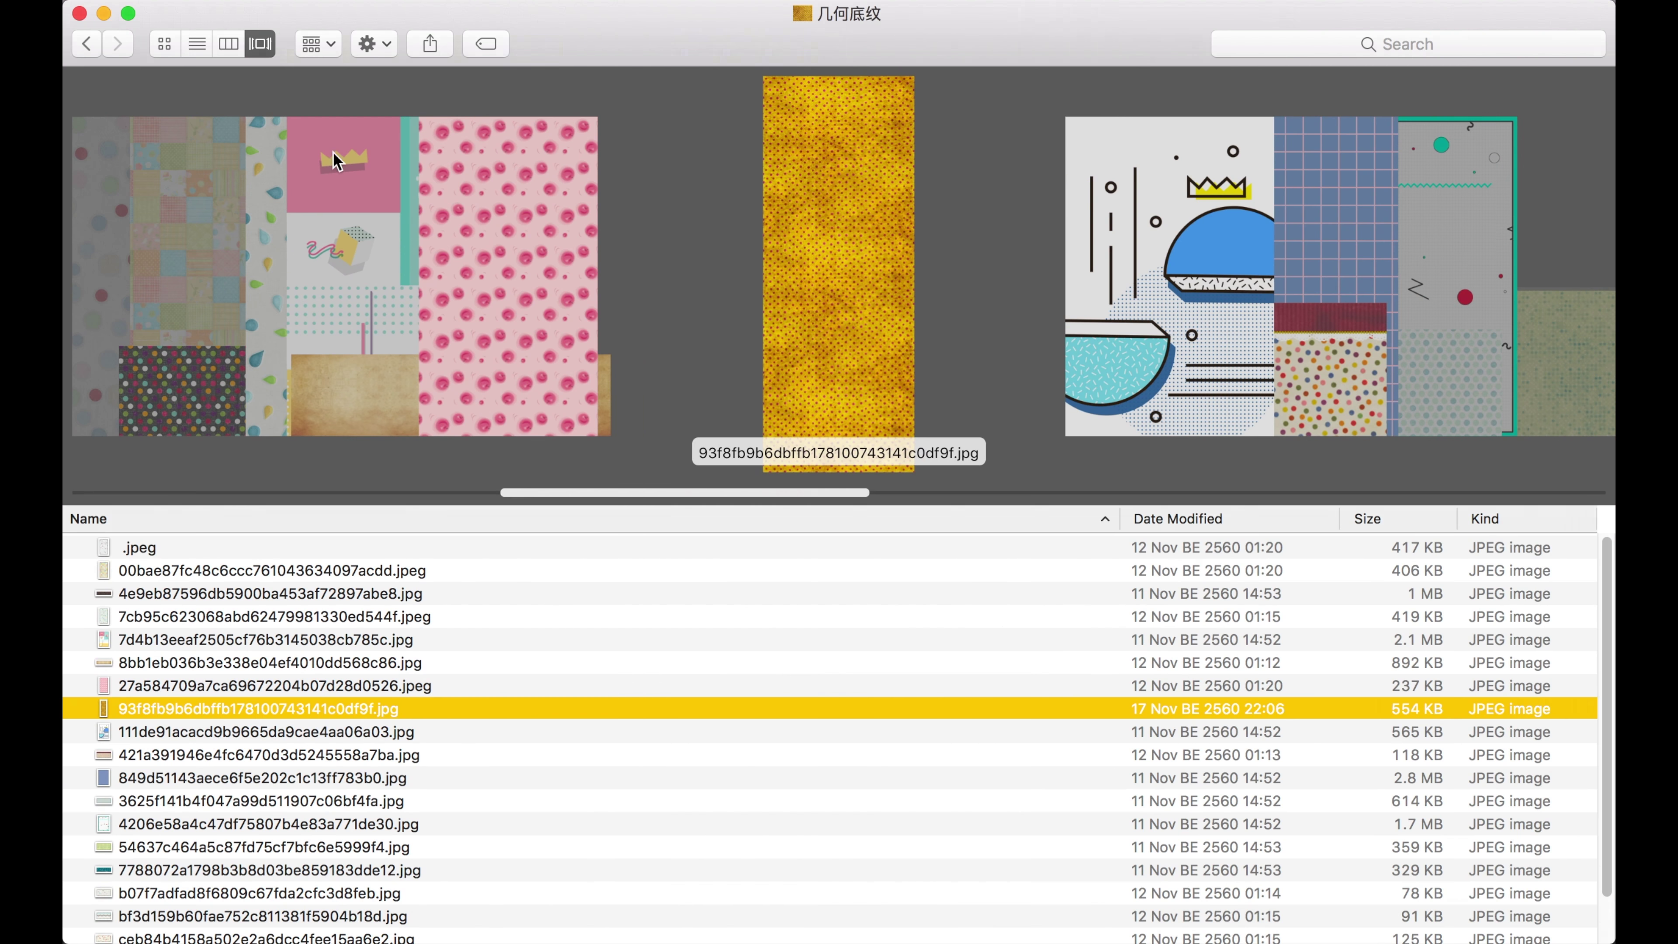
pyautogui.click(89, 44)
pyautogui.doubleClick(177, 568)
# Browse the 圣诞节 images and open the Christmas banner image e645a338365473d5148c7fa301503319.png.
pyautogui.scroll(-10, 925, 314)
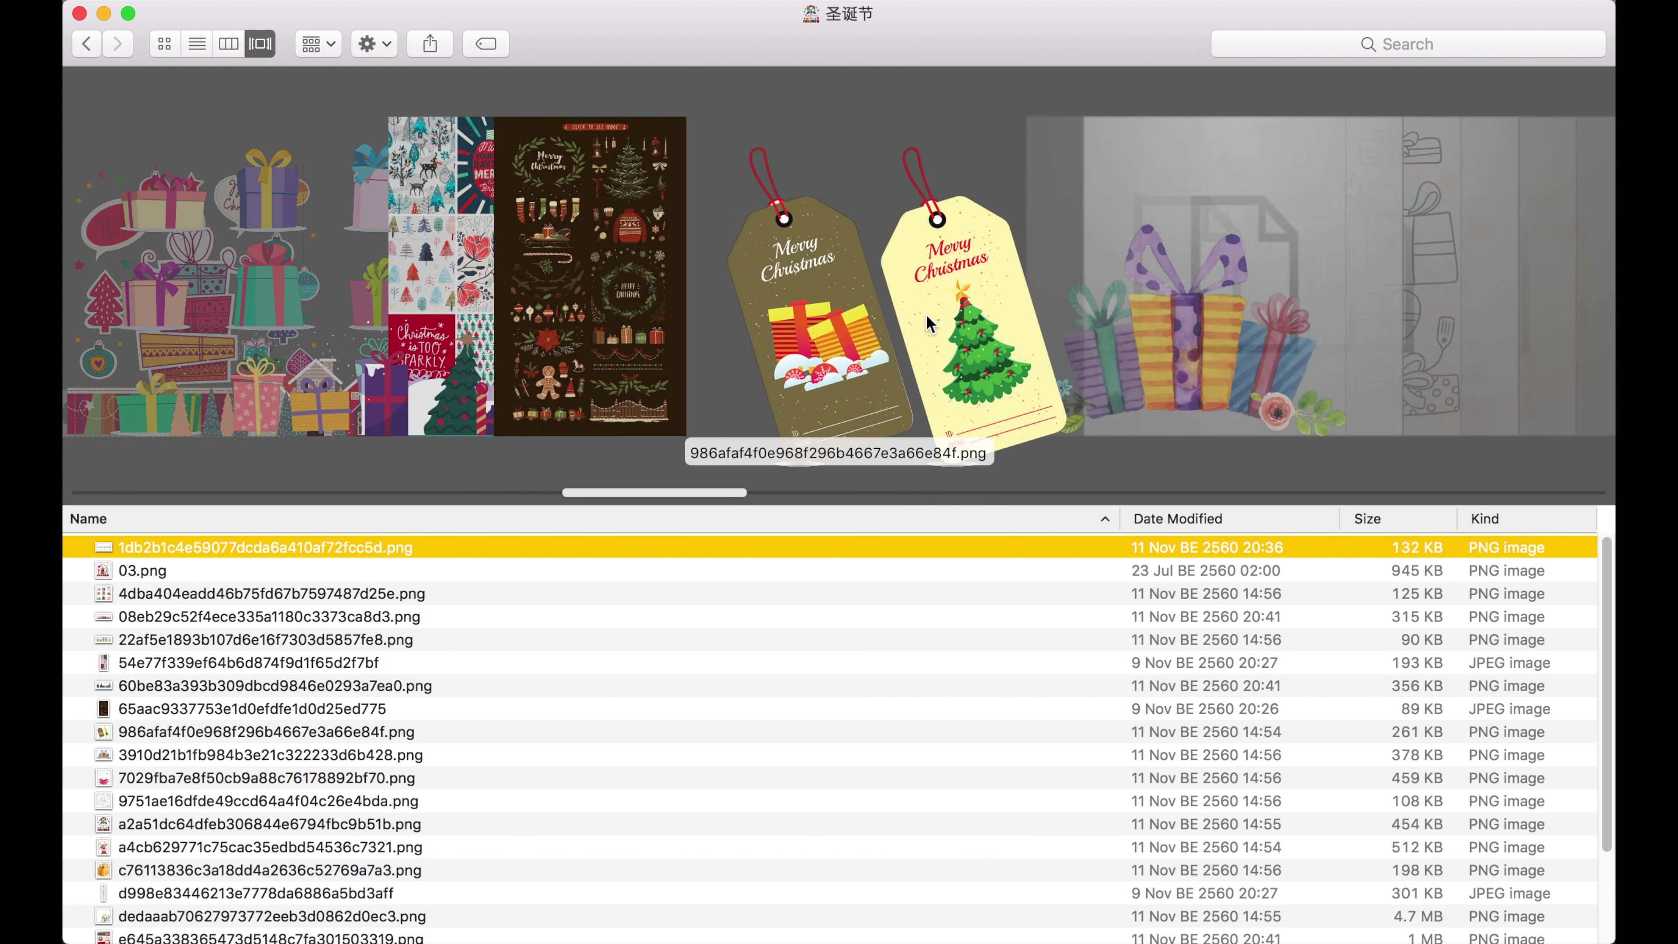
pyautogui.scroll(-2, 856, 320)
pyautogui.click(667, 302)
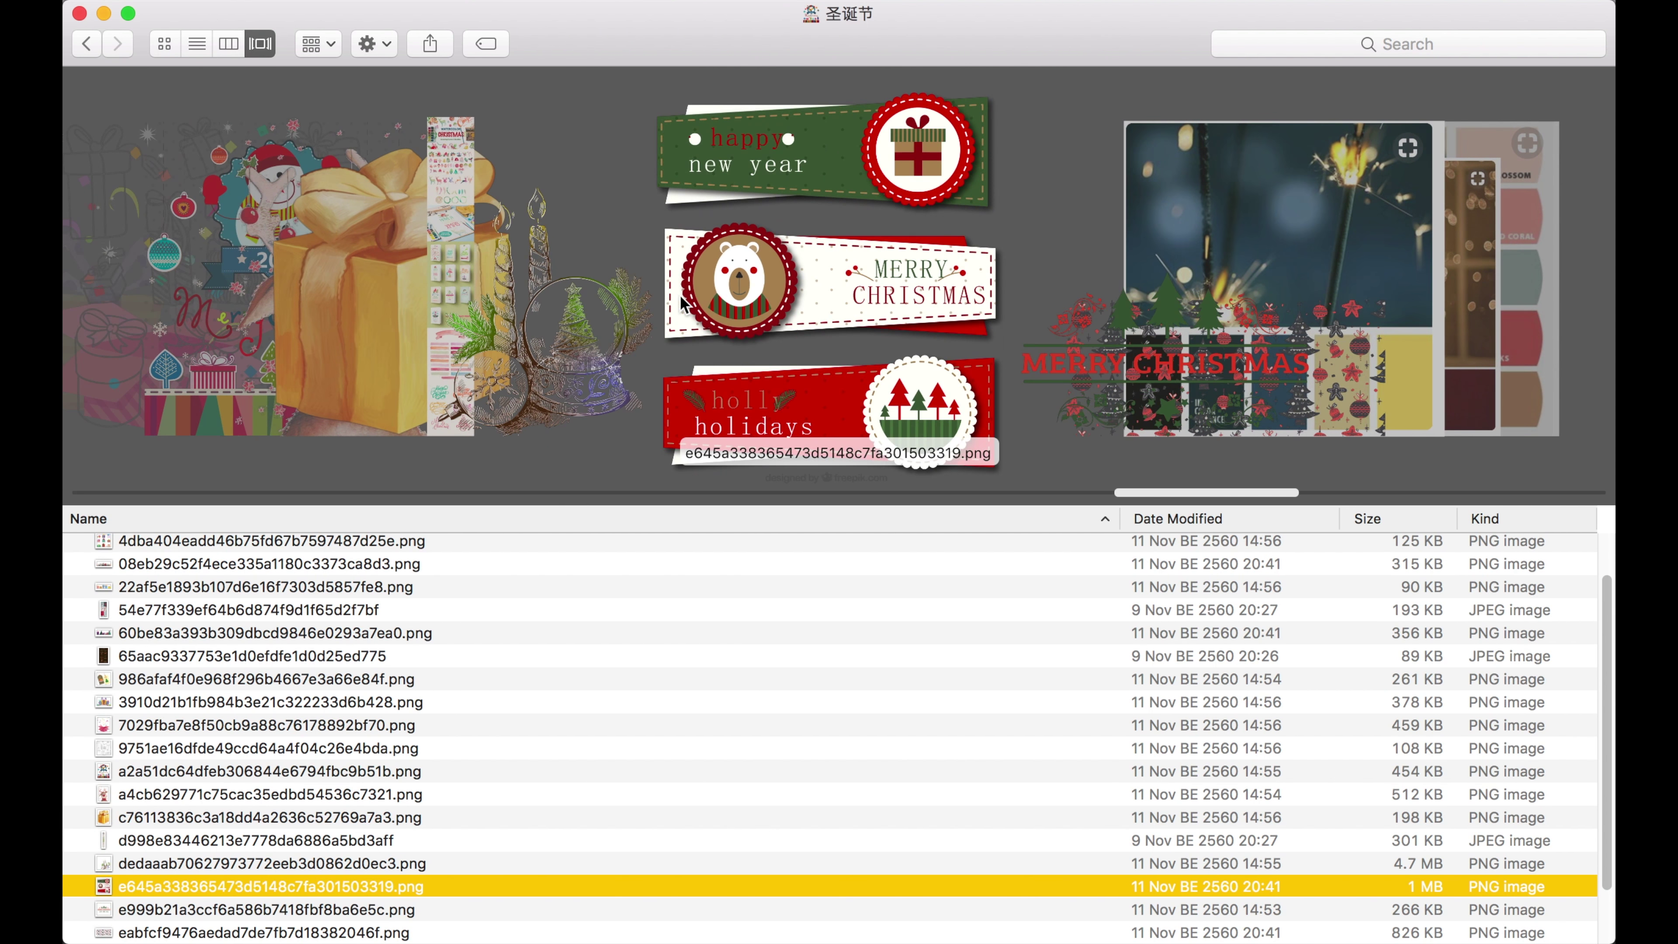
pyautogui.doubleClick(768, 275)
pyautogui.doubleClick(771, 281)
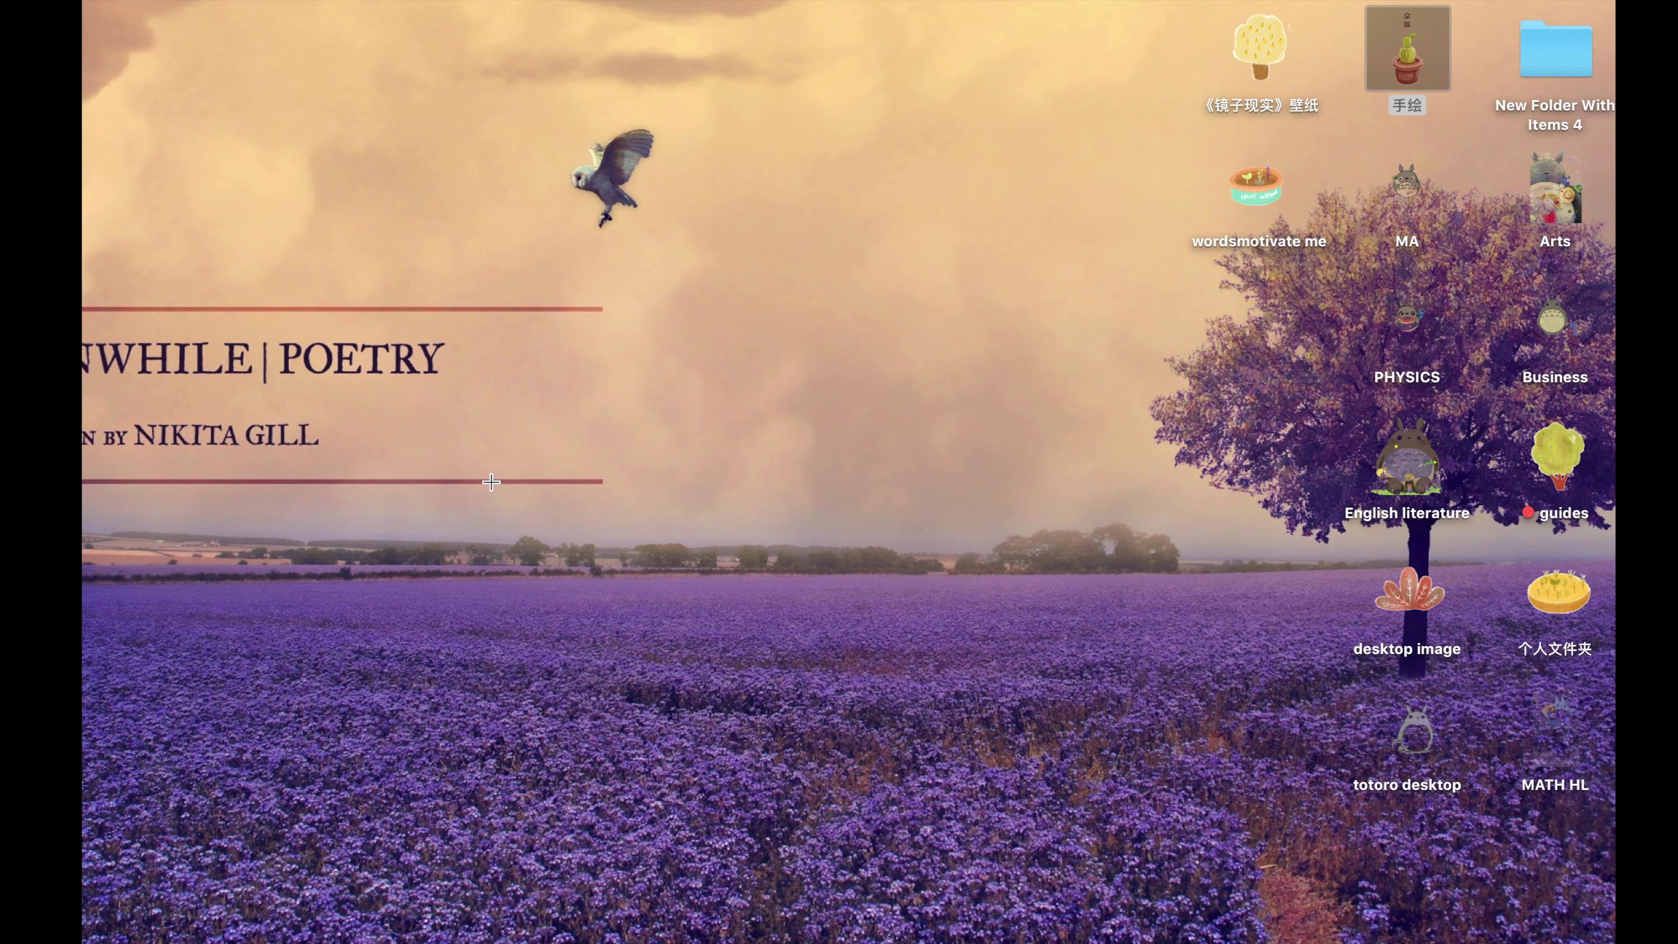